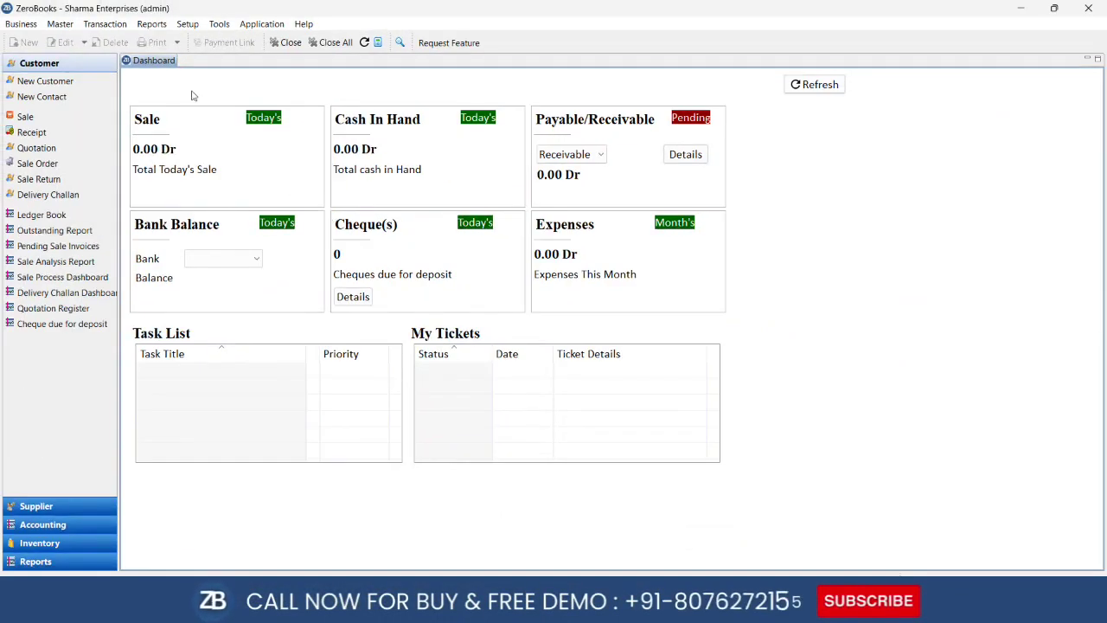
# Start a Cash sale invoice and add 2 PCS of Demo Item at 100.00
pyautogui.click(98, 25)
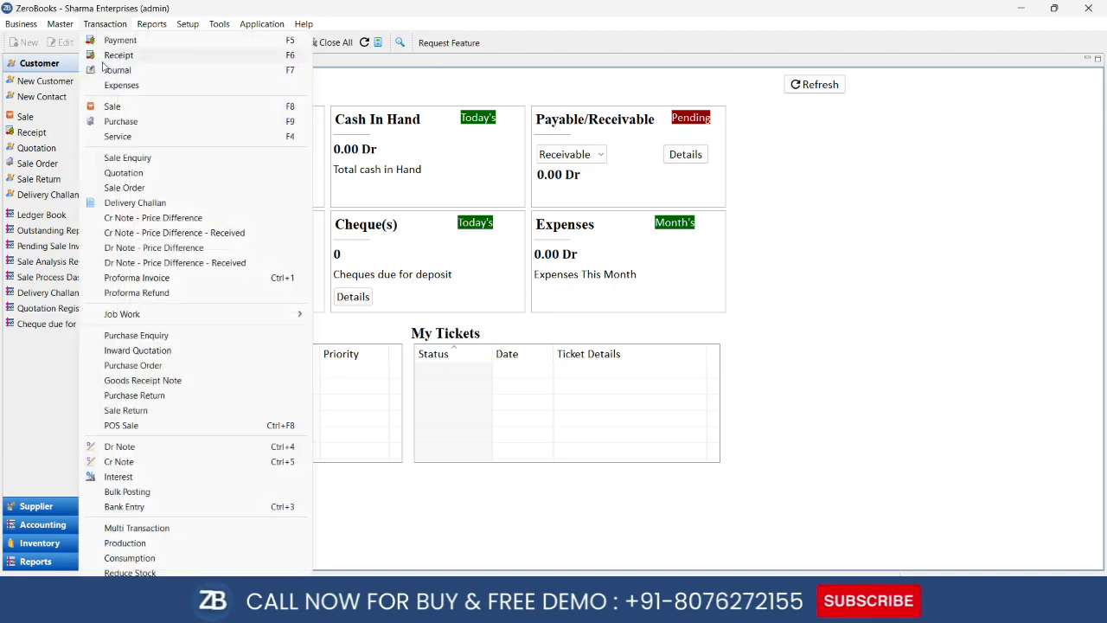
pyautogui.click(121, 107)
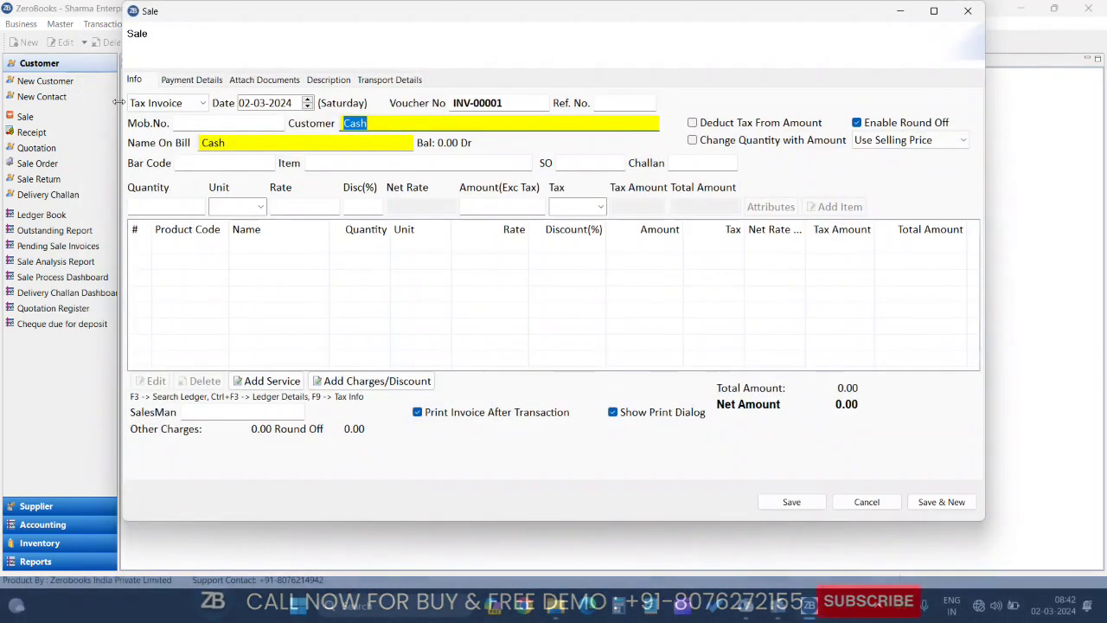
pyautogui.press('Return')
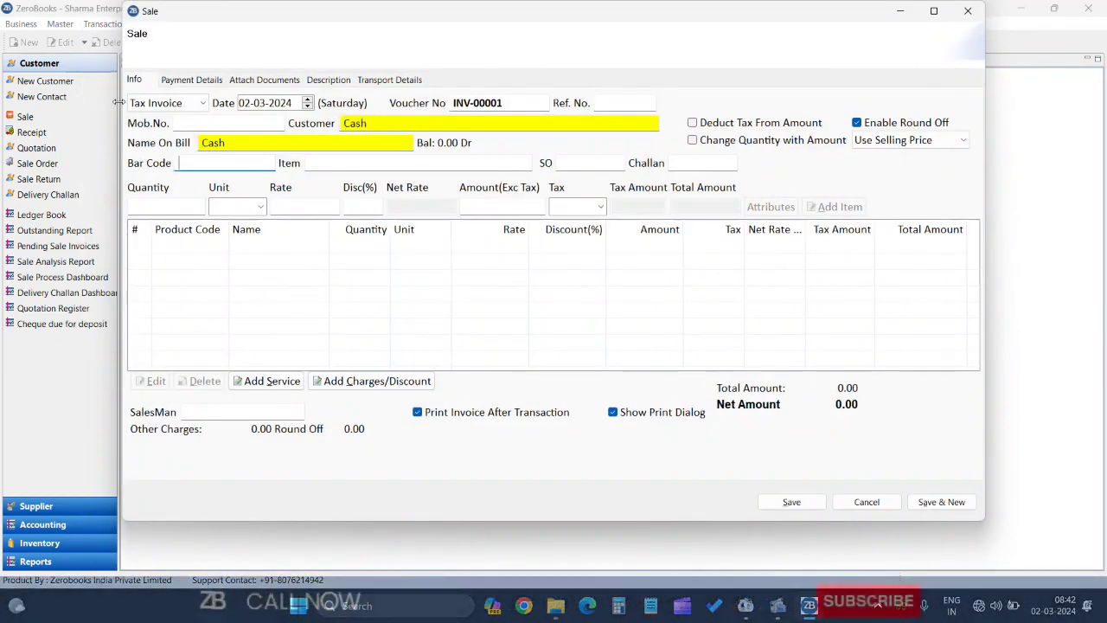
pyautogui.press('Return')
pyautogui.write('h')
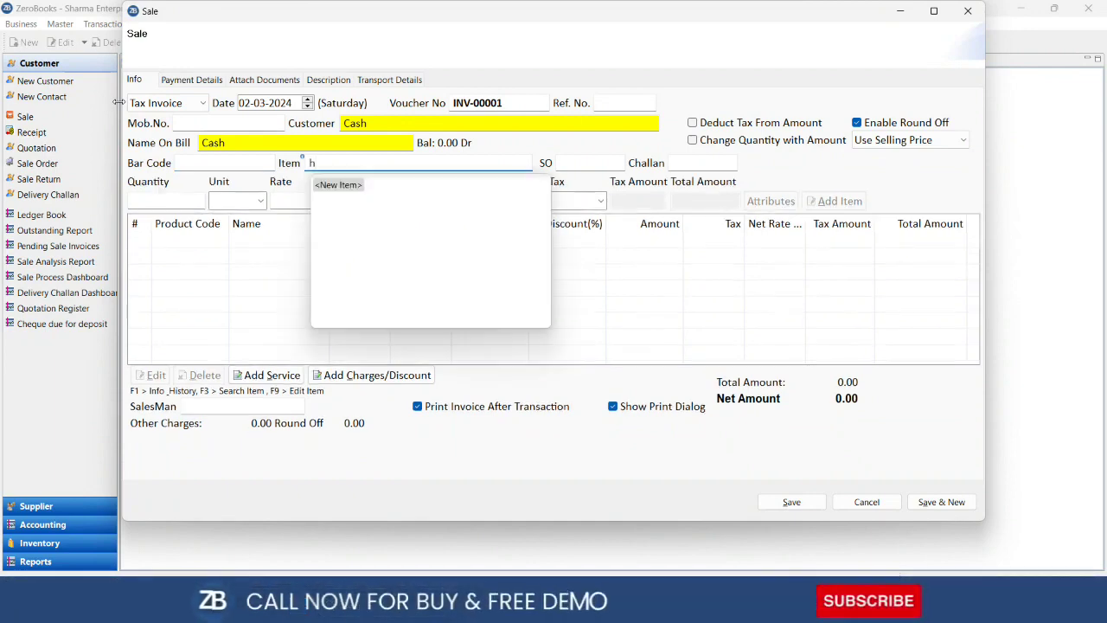
pyautogui.press('Return')
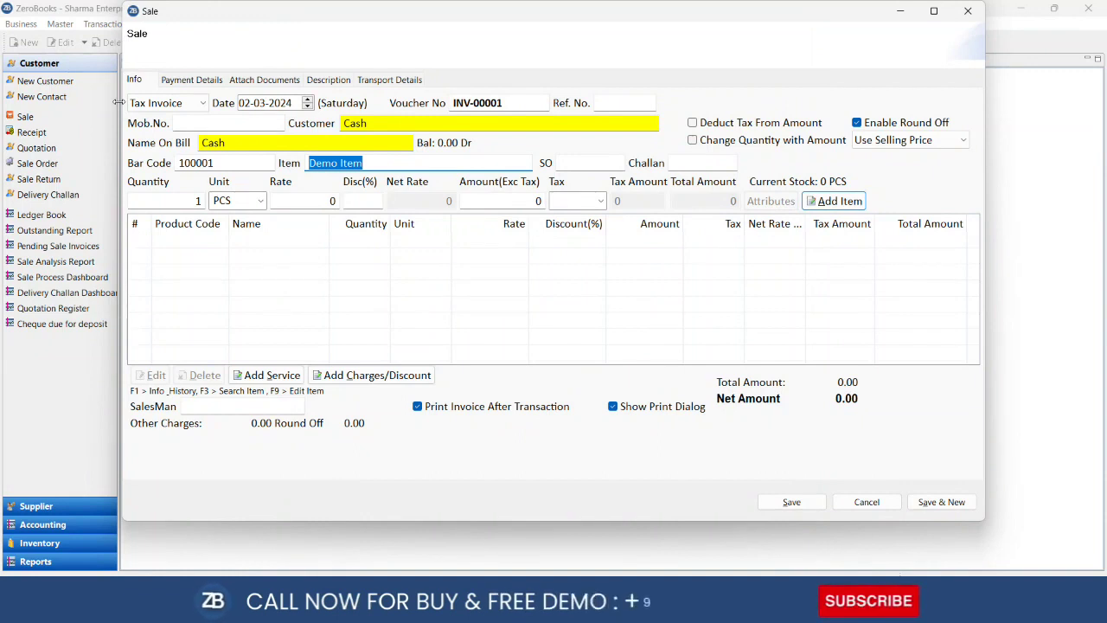
pyautogui.press('Return')
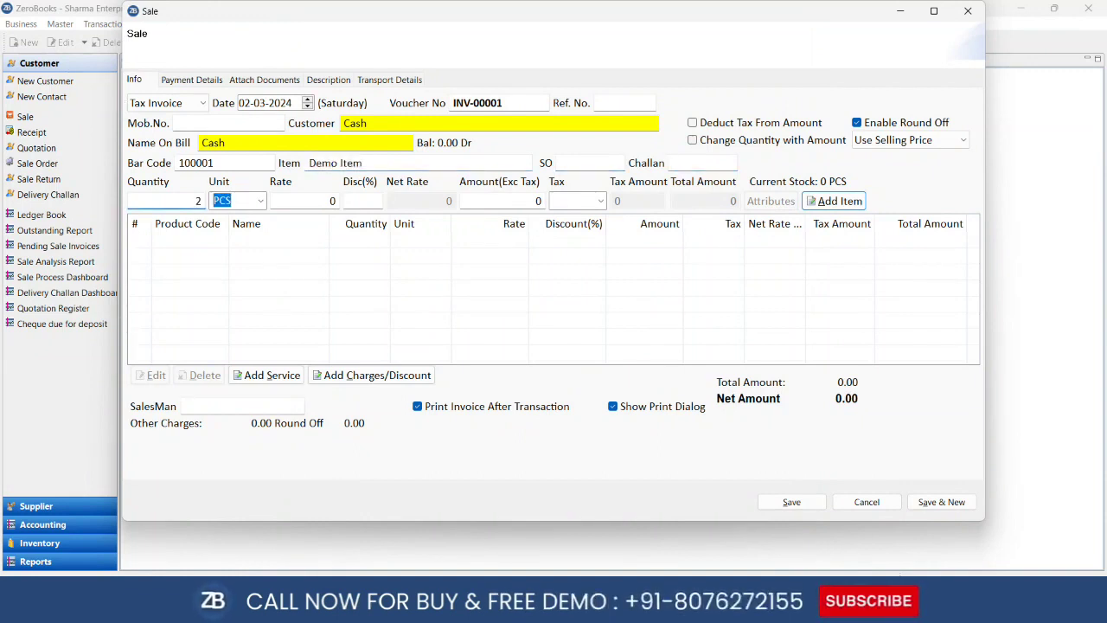
pyautogui.press('Return')
pyautogui.press('Return')
pyautogui.press('Return')
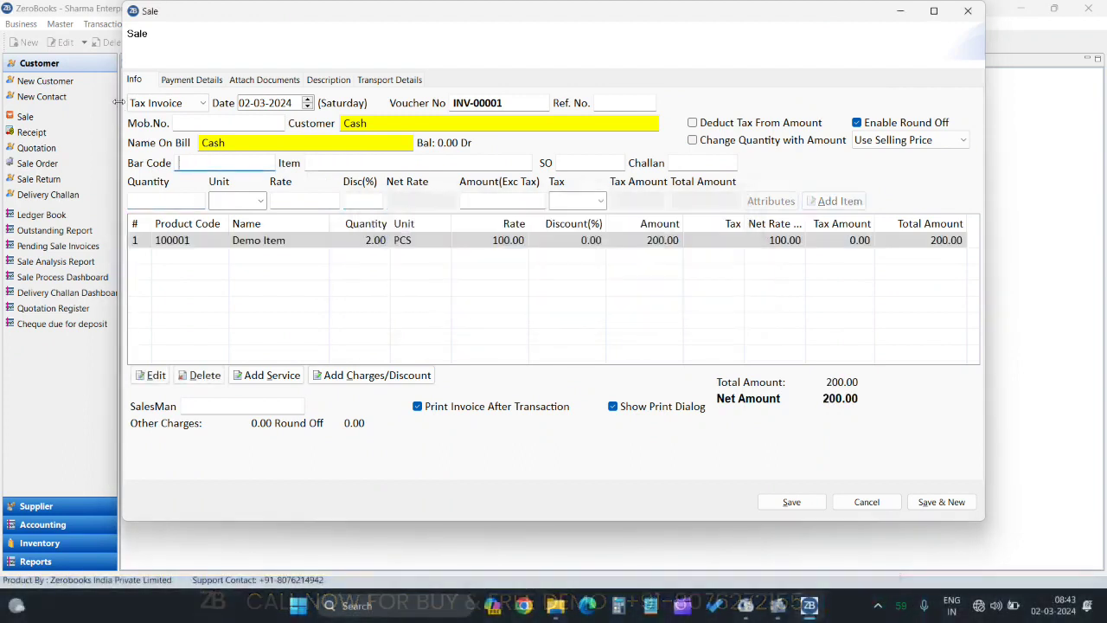
# Save invoice INV-00001 for 200.00 without tax and close the print preview
pyautogui.hotkey('ctrl', 's')
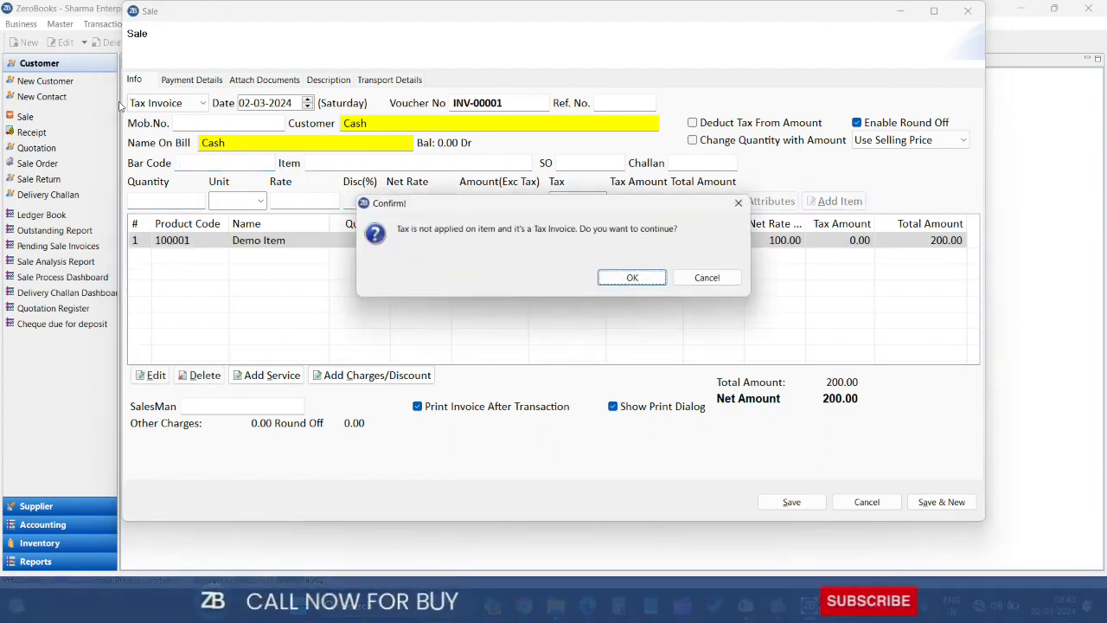
pyautogui.press('Return')
pyautogui.press('Return')
pyautogui.press('Return')
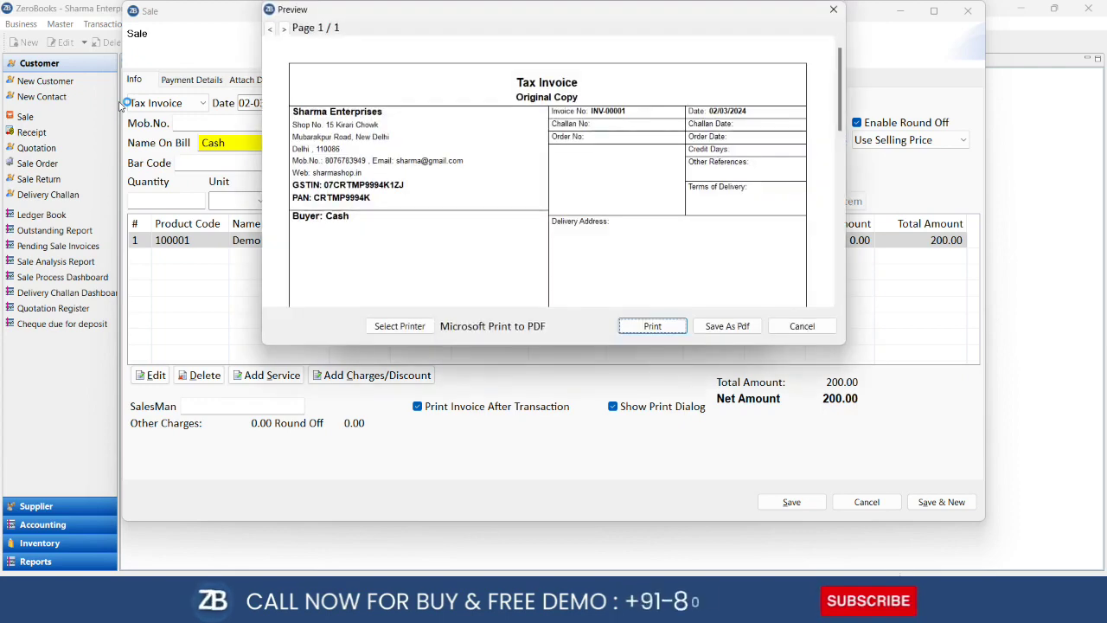
pyautogui.press('Escape')
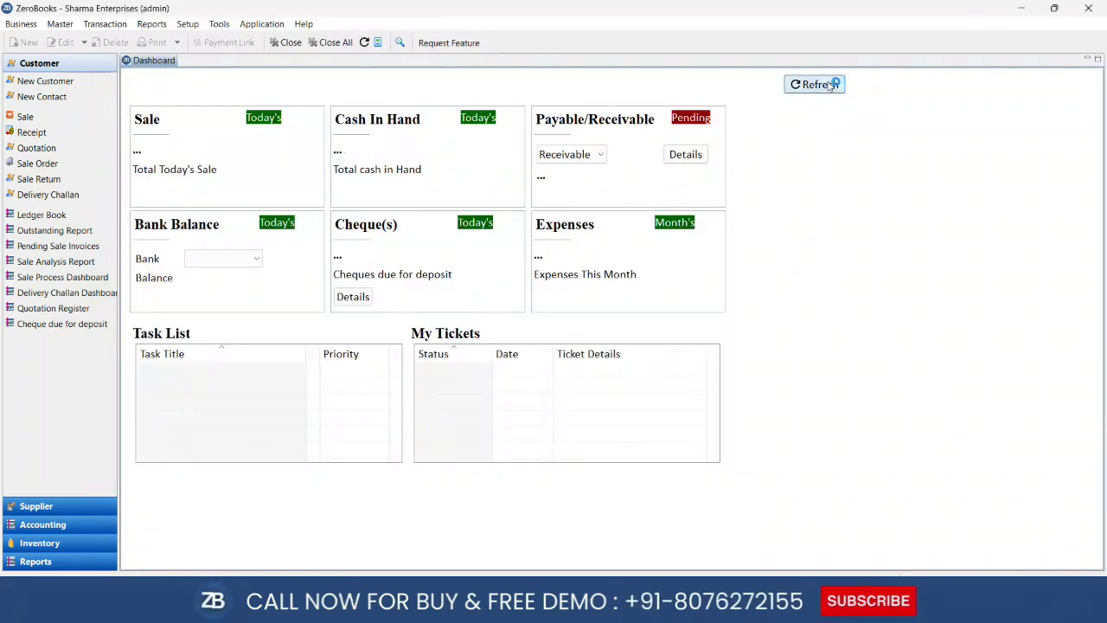
# Refresh the dashboard so today's Sale and Cash In Hand read 200.00 Dr
pyautogui.click(830, 83)
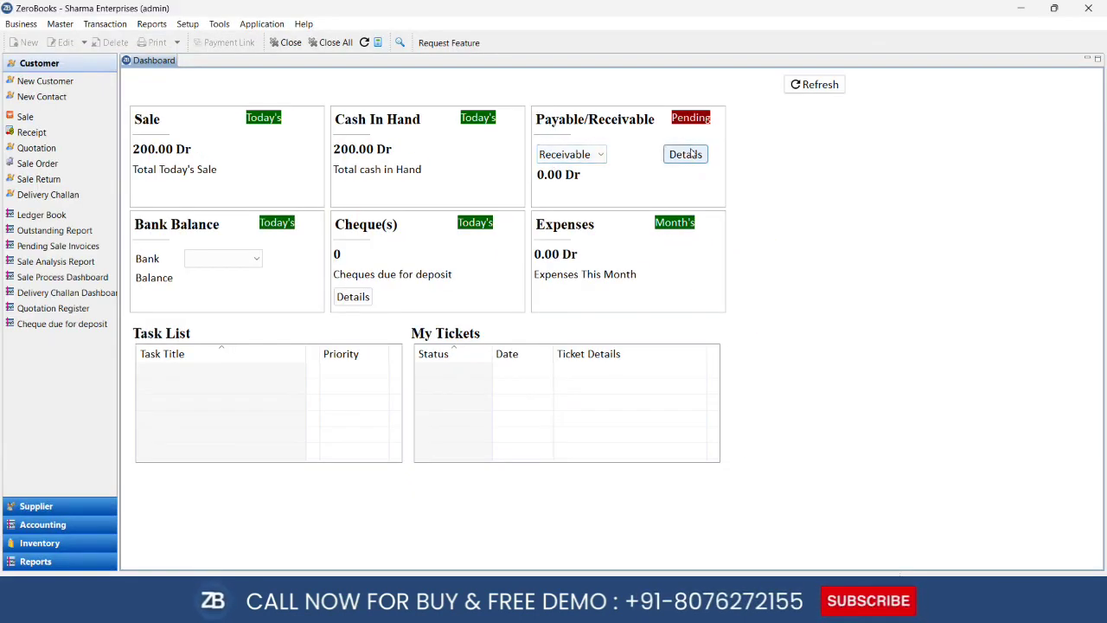
# View and close the receivable Outstandings report, then switch the tile to Payable (0.00 Dr)
pyautogui.click(684, 154)
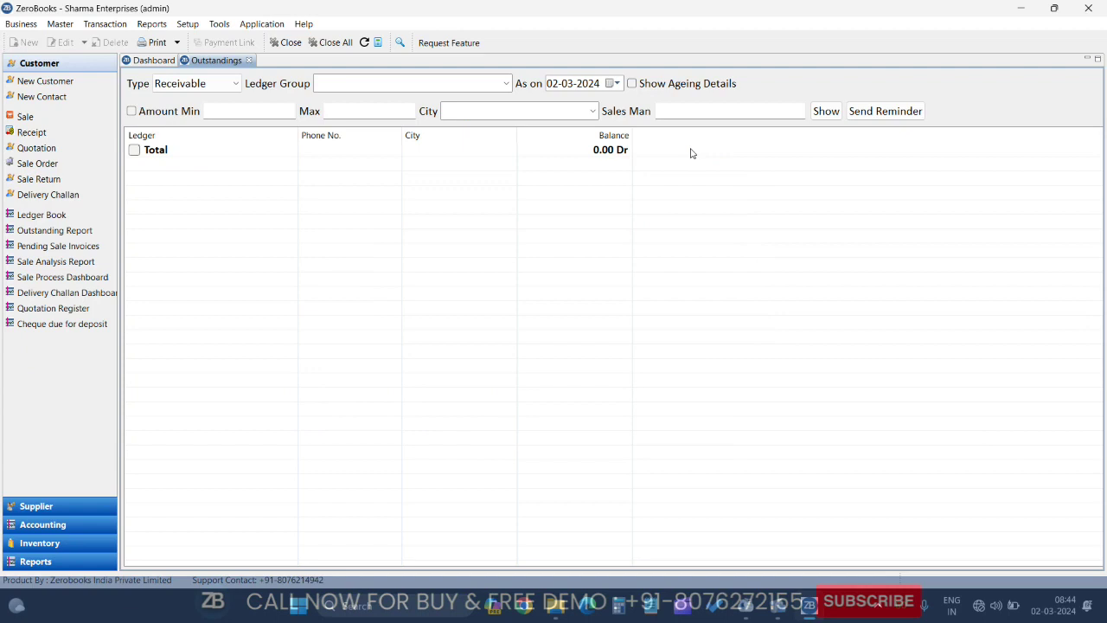
pyautogui.click(249, 61)
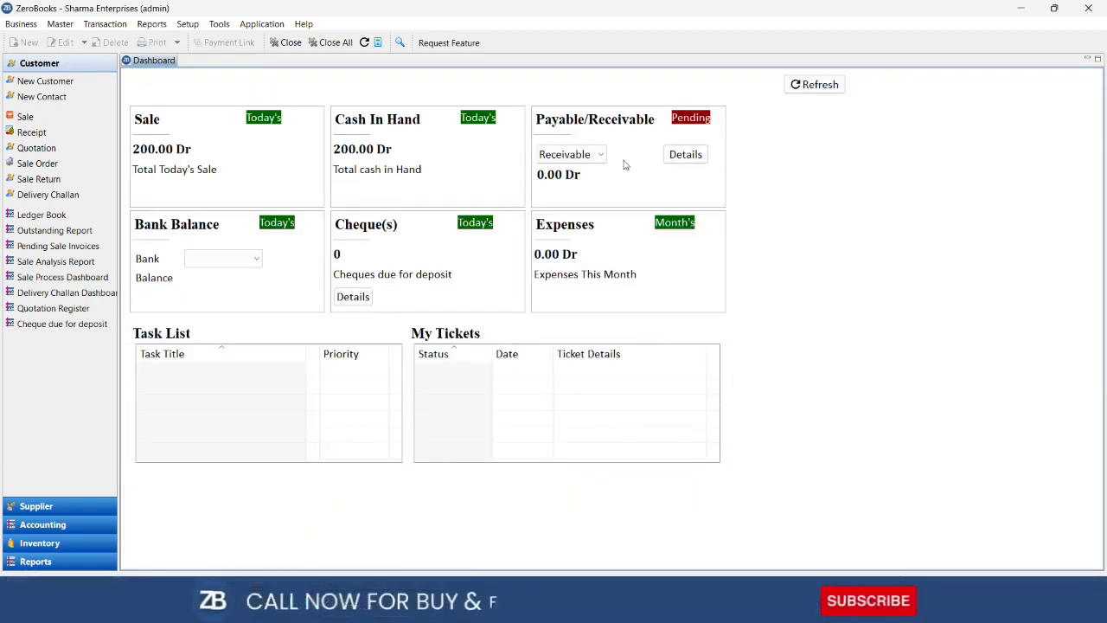
pyautogui.click(584, 156)
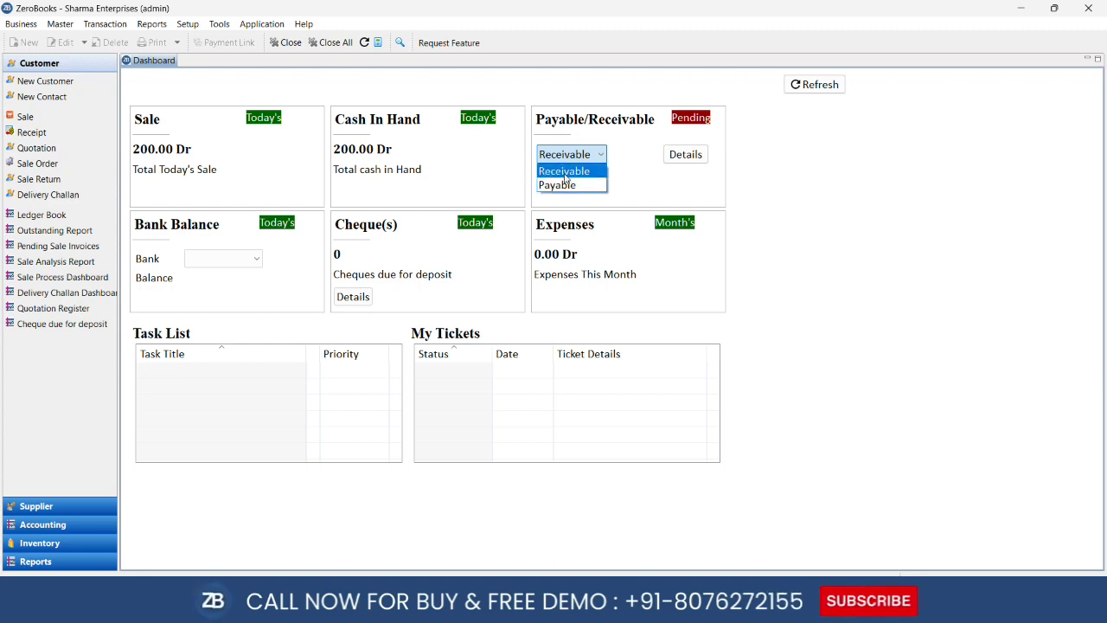
pyautogui.click(575, 155)
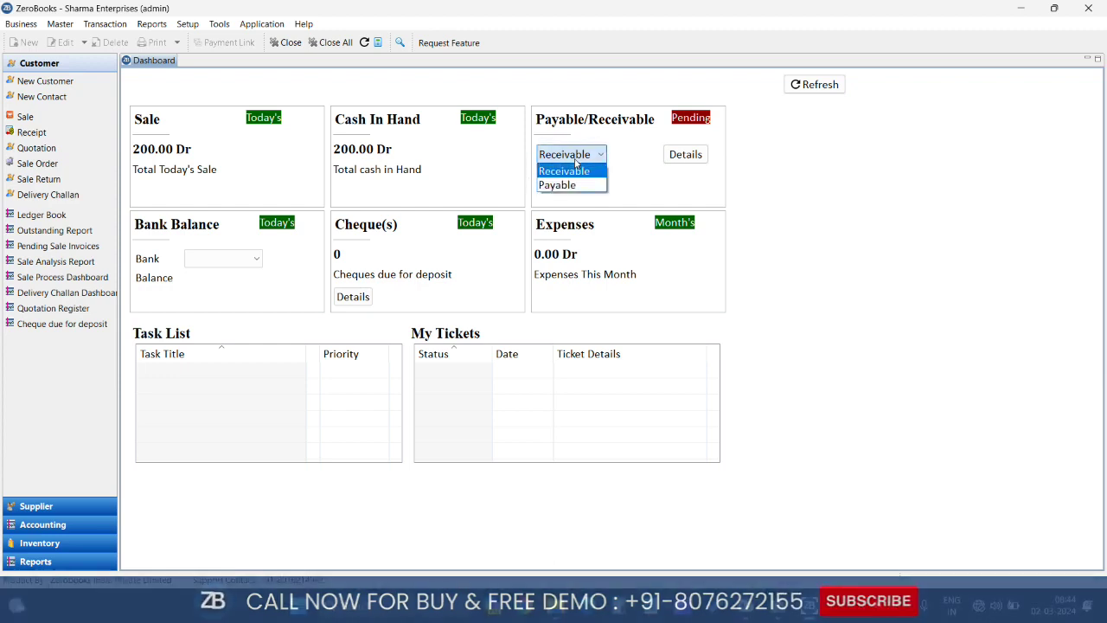
pyautogui.click(562, 184)
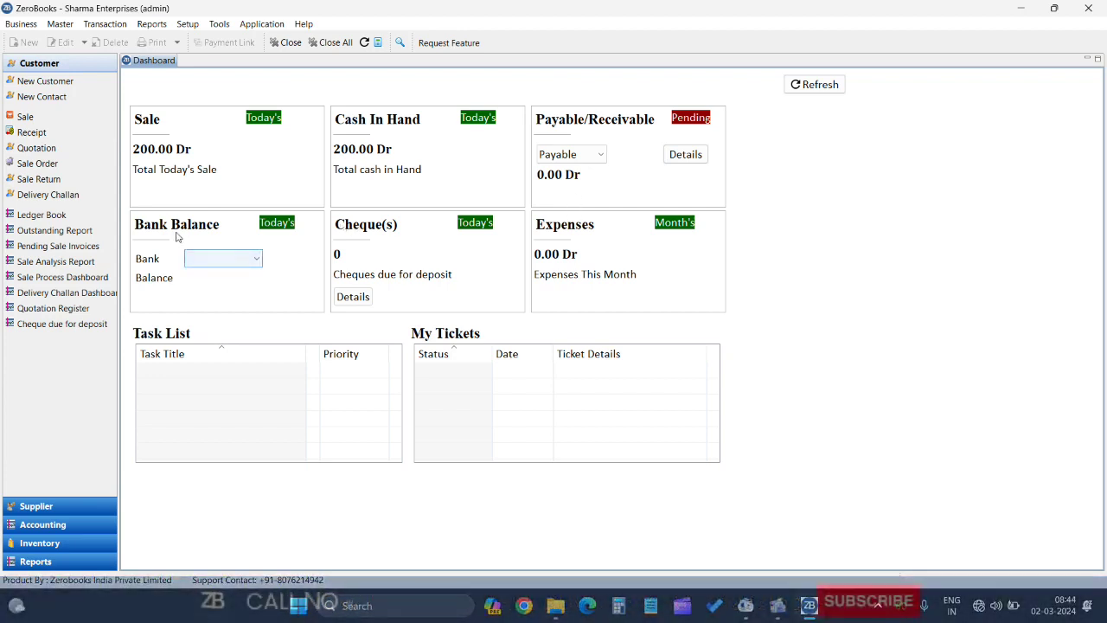
pyautogui.click(217, 262)
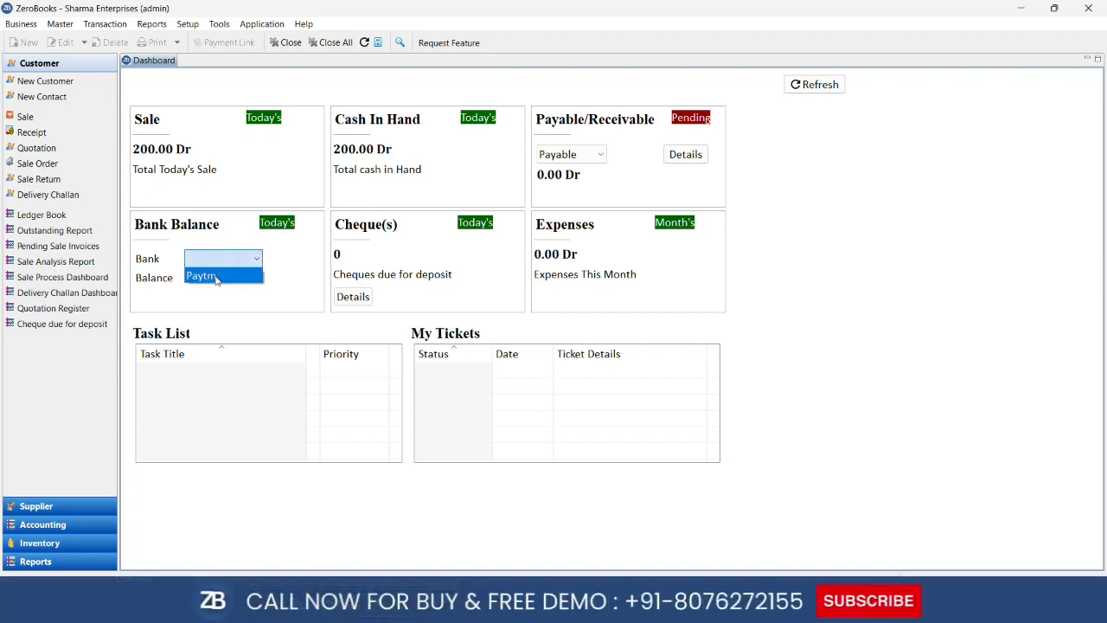
# Choose Paytm as the Bank Balance account, showing 0.00 Dr
pyautogui.click(217, 276)
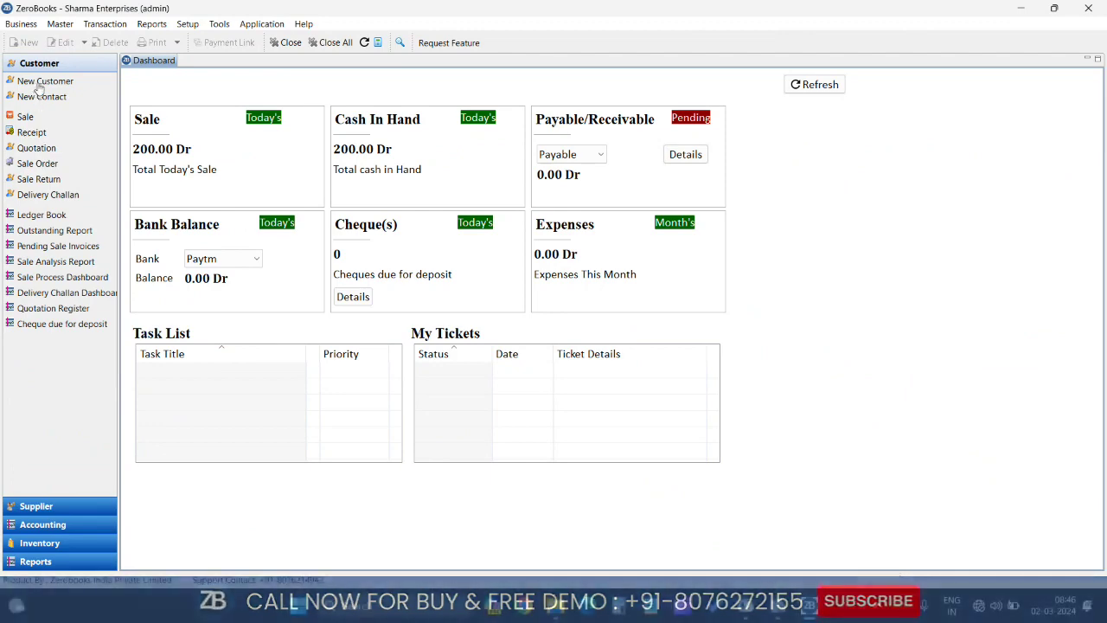
pyautogui.click(38, 82)
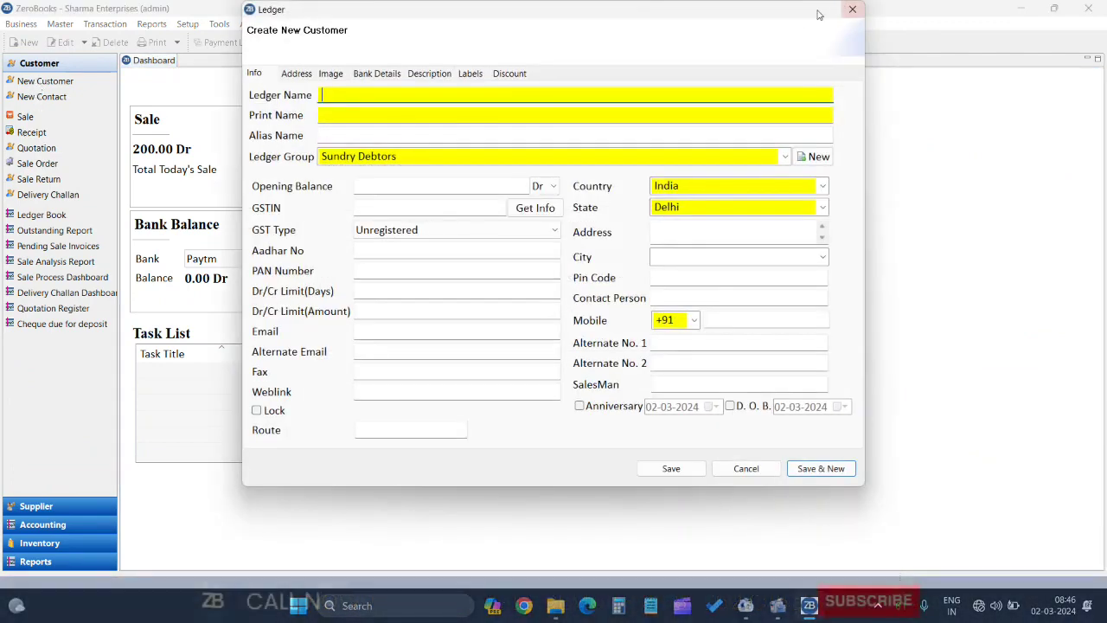
pyautogui.click(851, 10)
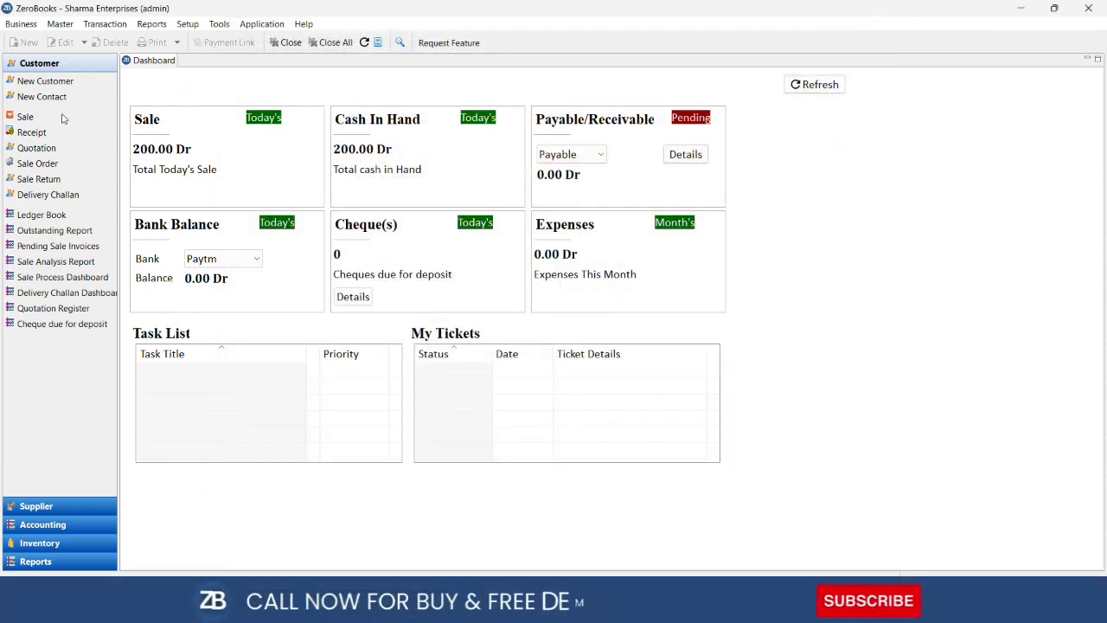
pyautogui.click(26, 96)
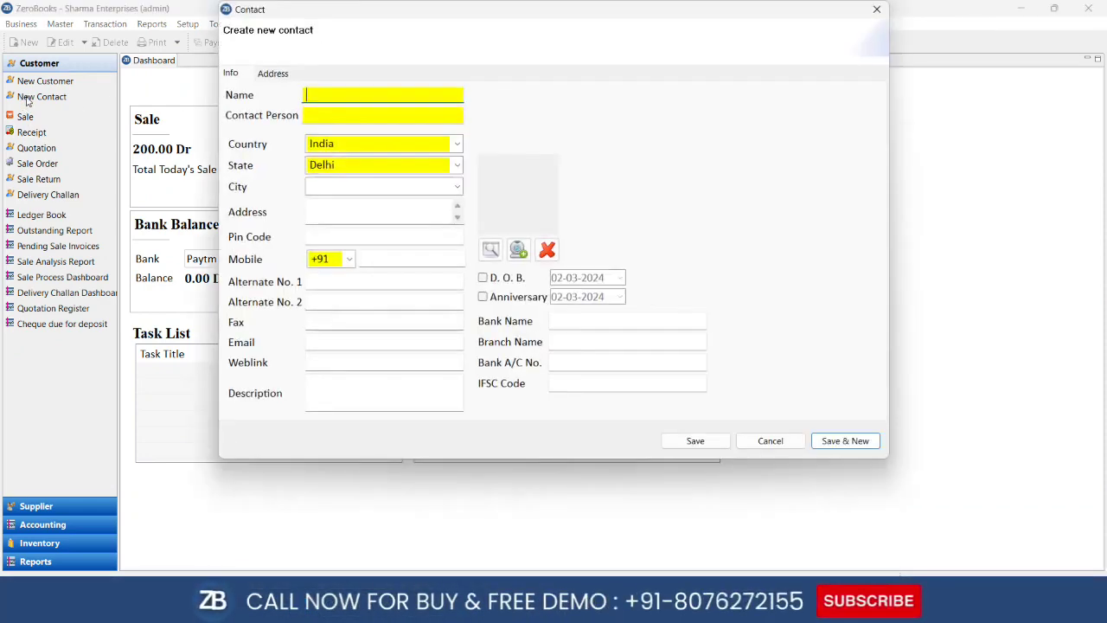
pyautogui.click(868, 15)
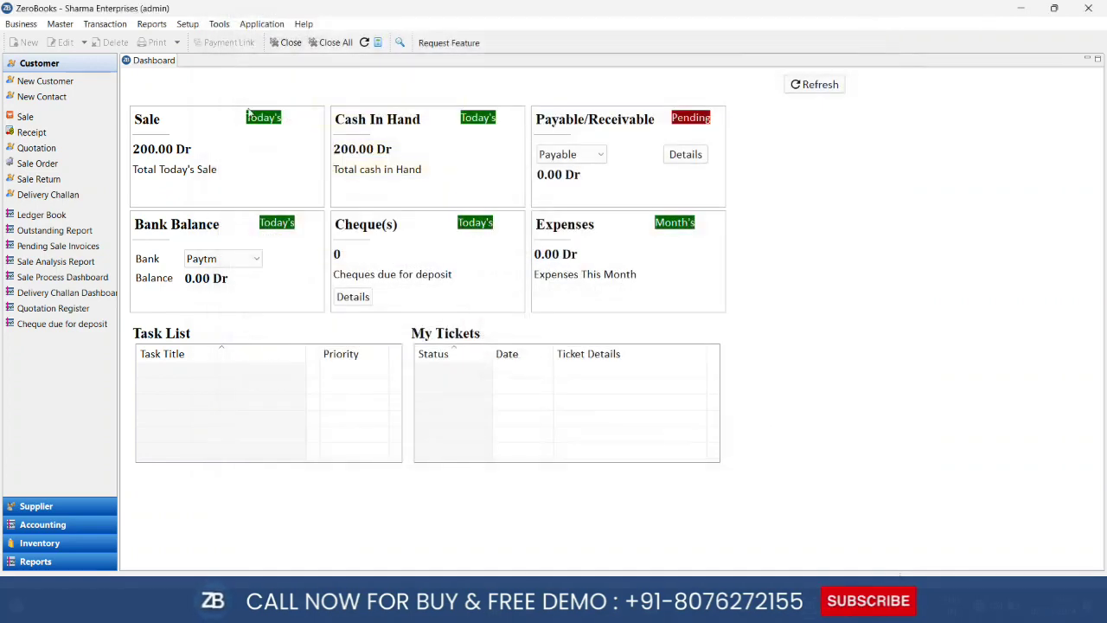
pyautogui.click(9, 116)
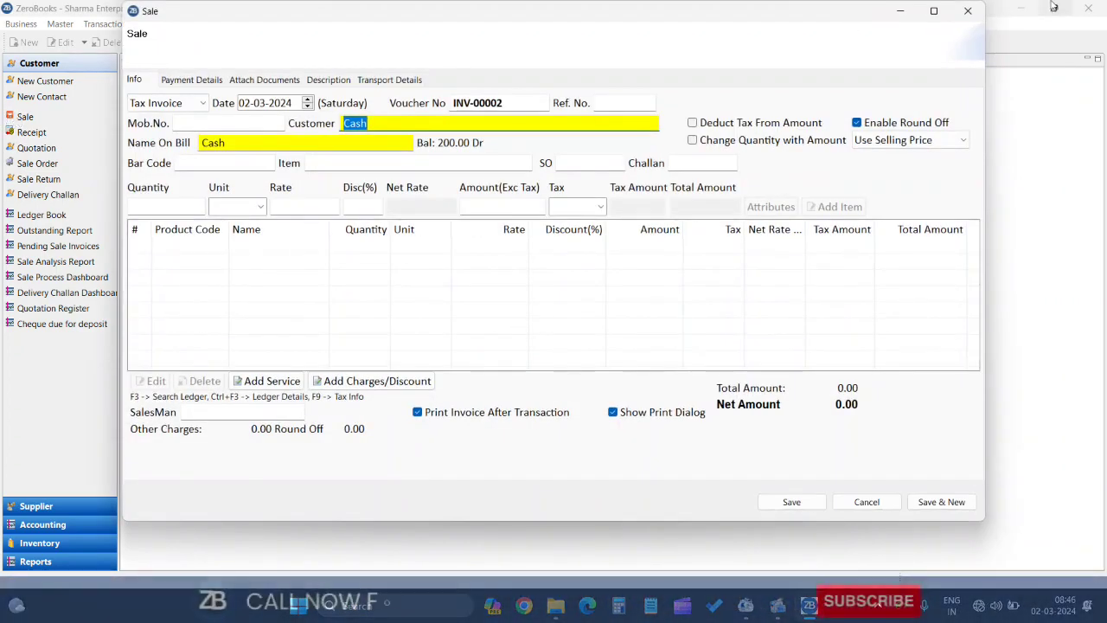
pyautogui.click(982, 14)
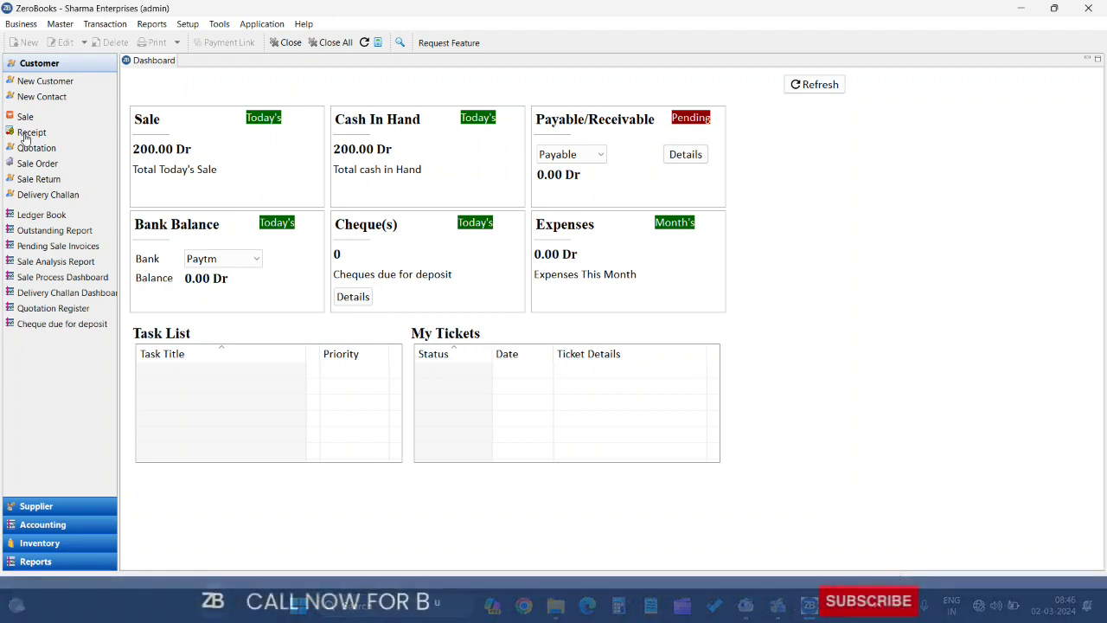
pyautogui.click(26, 134)
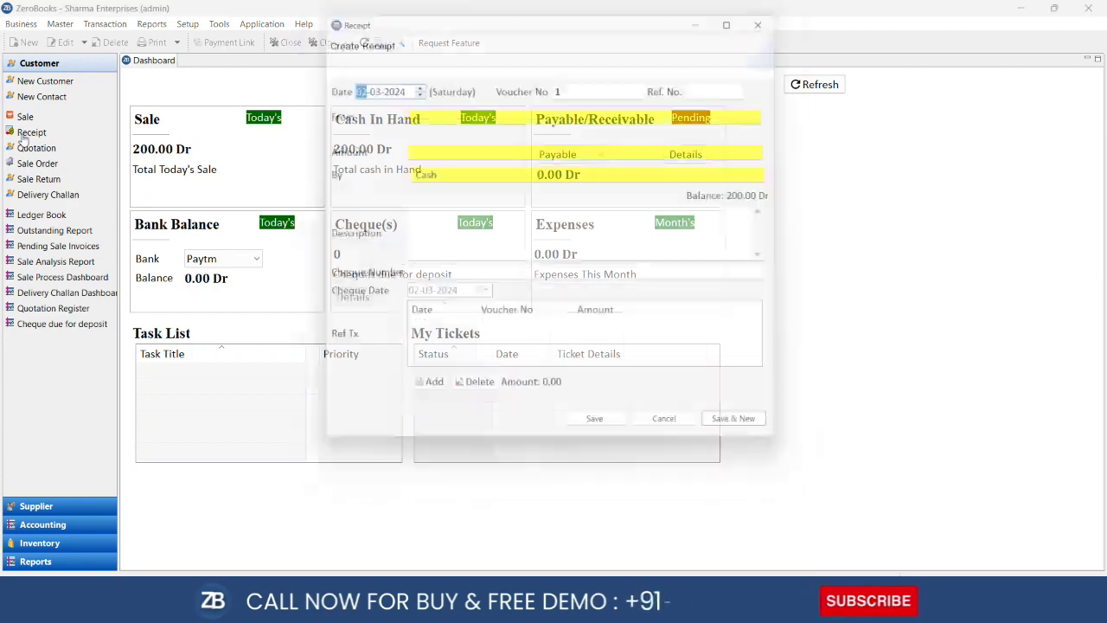
pyautogui.click(776, 12)
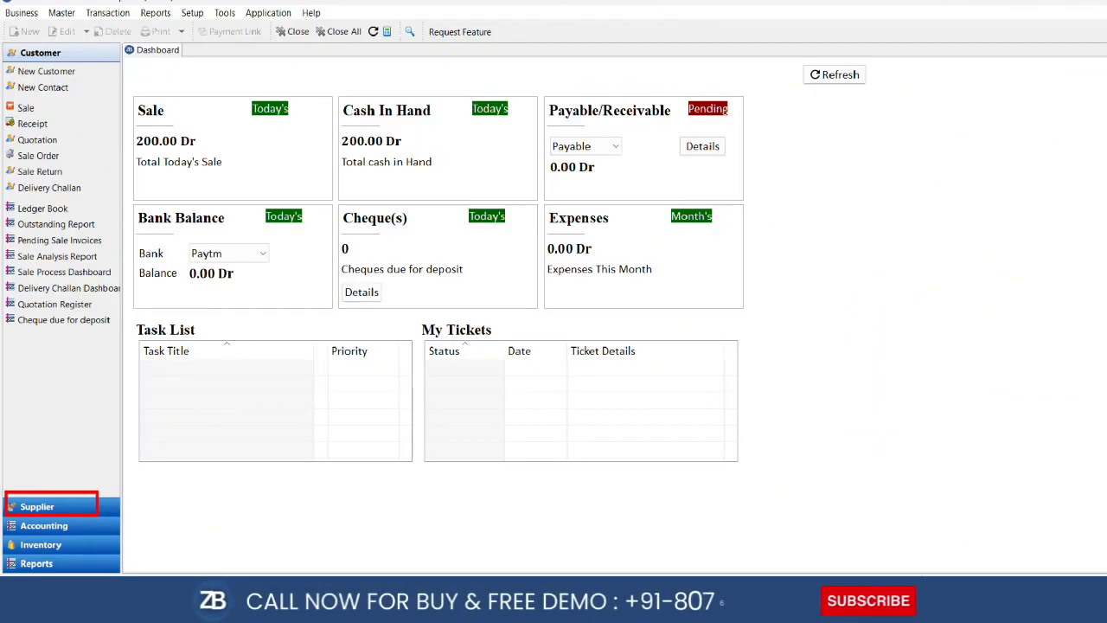
# Open and close the New Supplier form, then expand the Accounting sidebar section
pyautogui.click(36, 506)
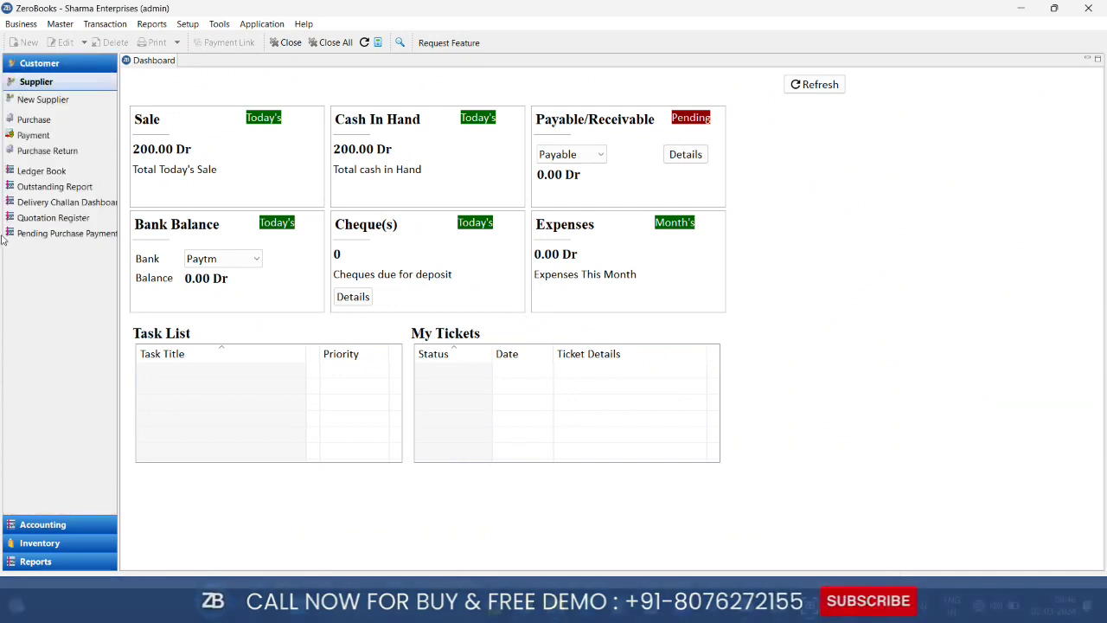
pyautogui.click(43, 101)
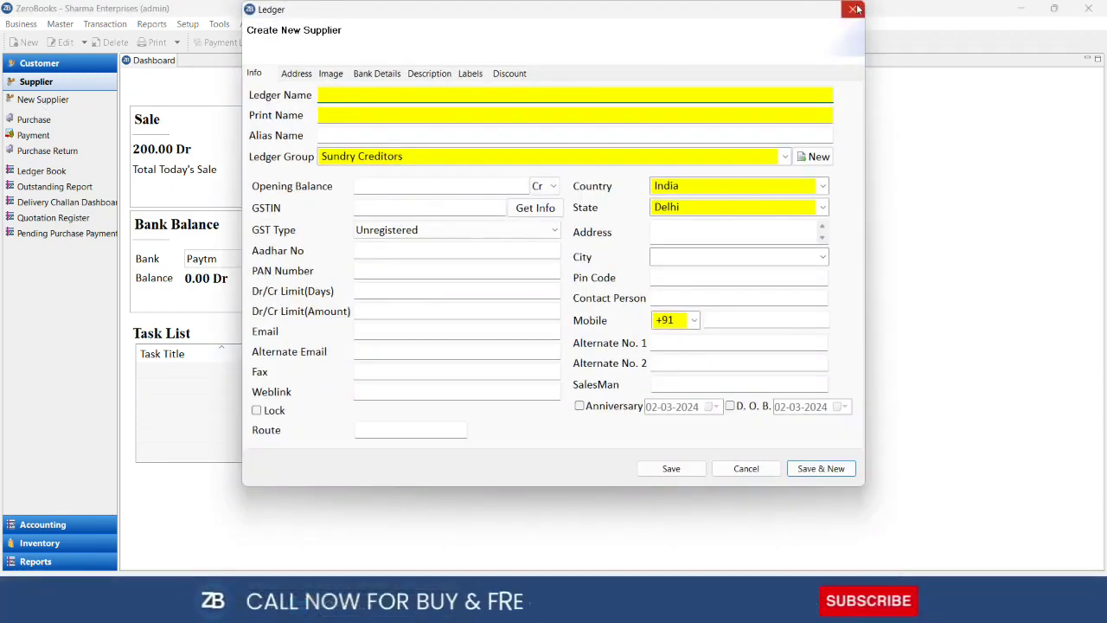
pyautogui.click(854, 9)
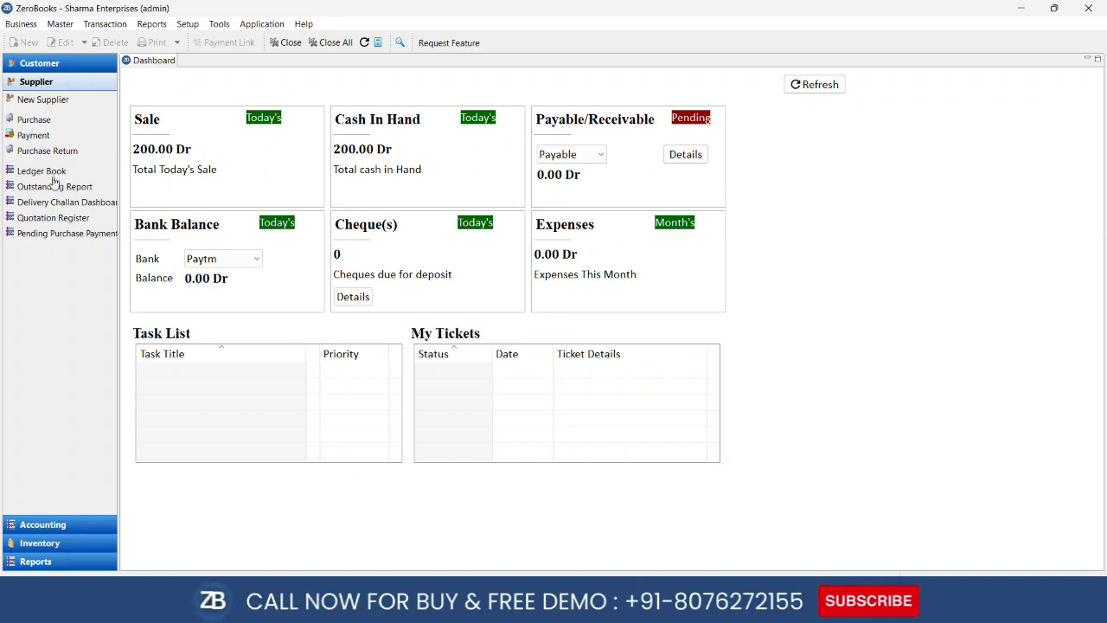
pyautogui.click(44, 524)
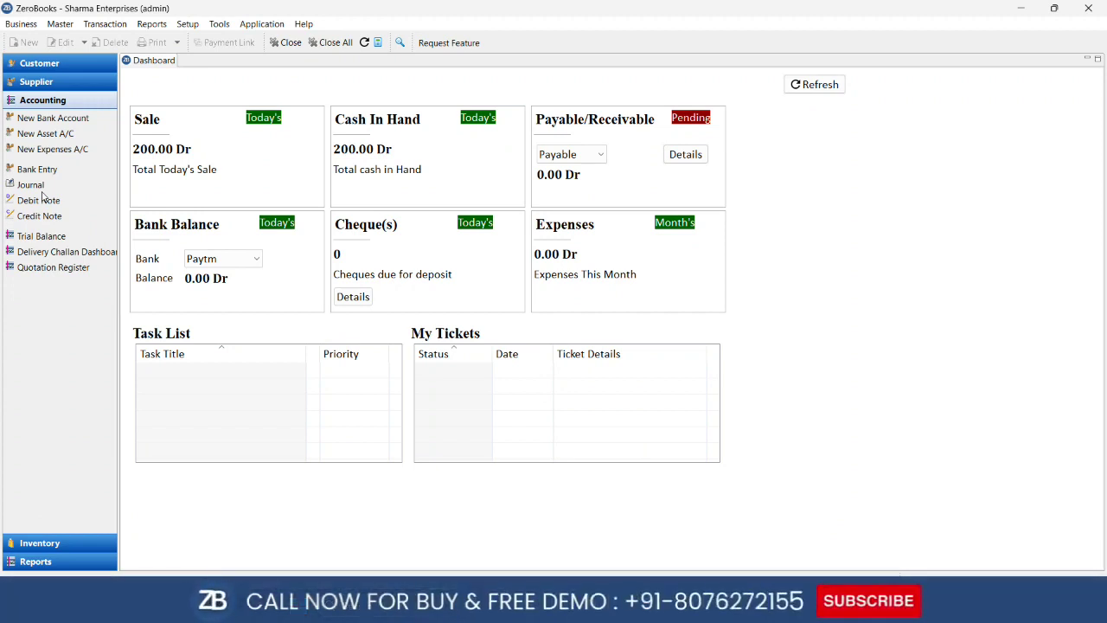
# Browse the Inventory and Reports sections and report menu, then expand the Customer section
pyautogui.click(39, 542)
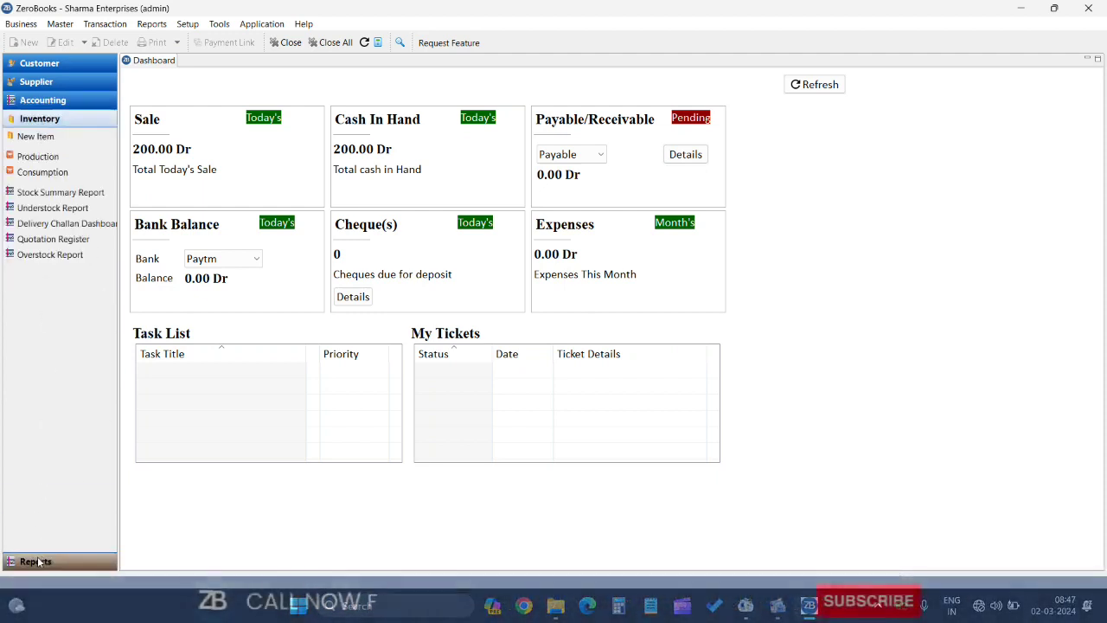
pyautogui.click(36, 561)
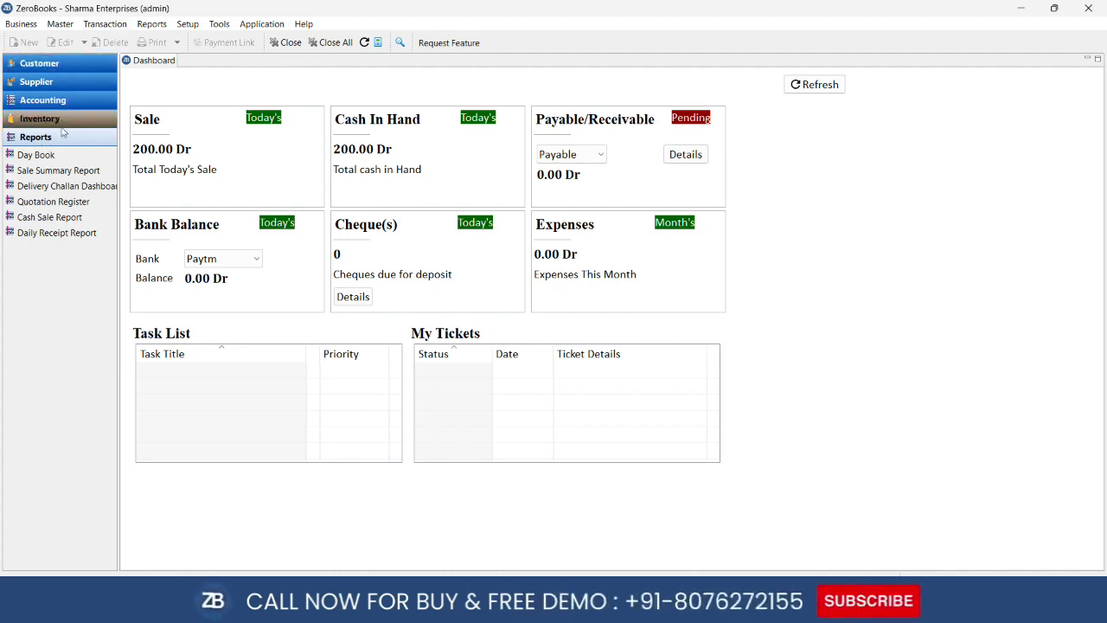
pyautogui.click(156, 26)
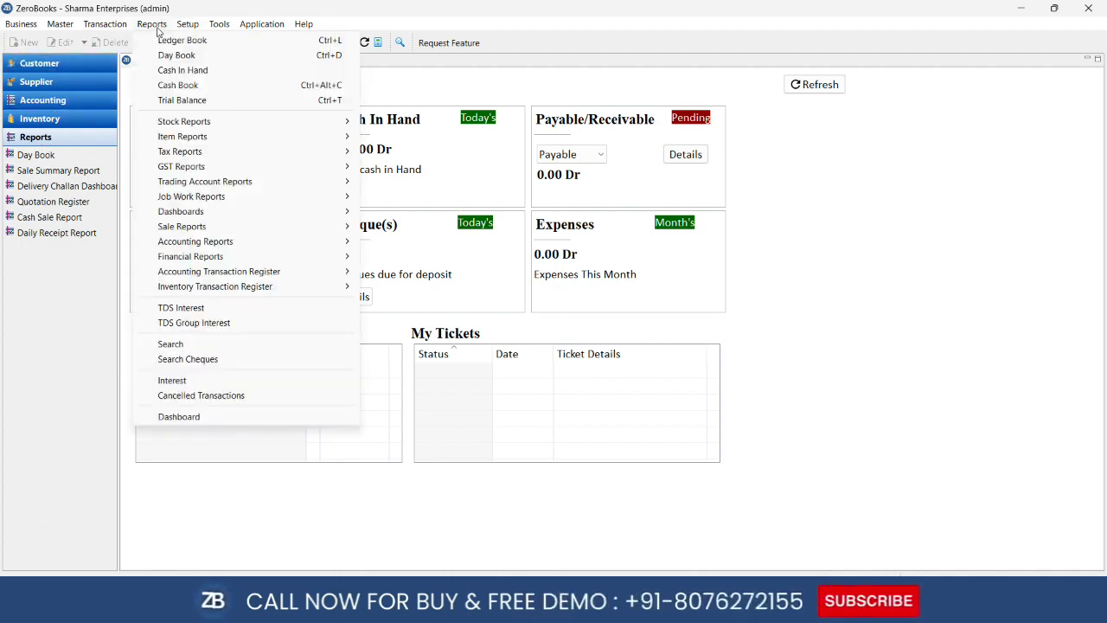
pyautogui.moveTo(276, 169)
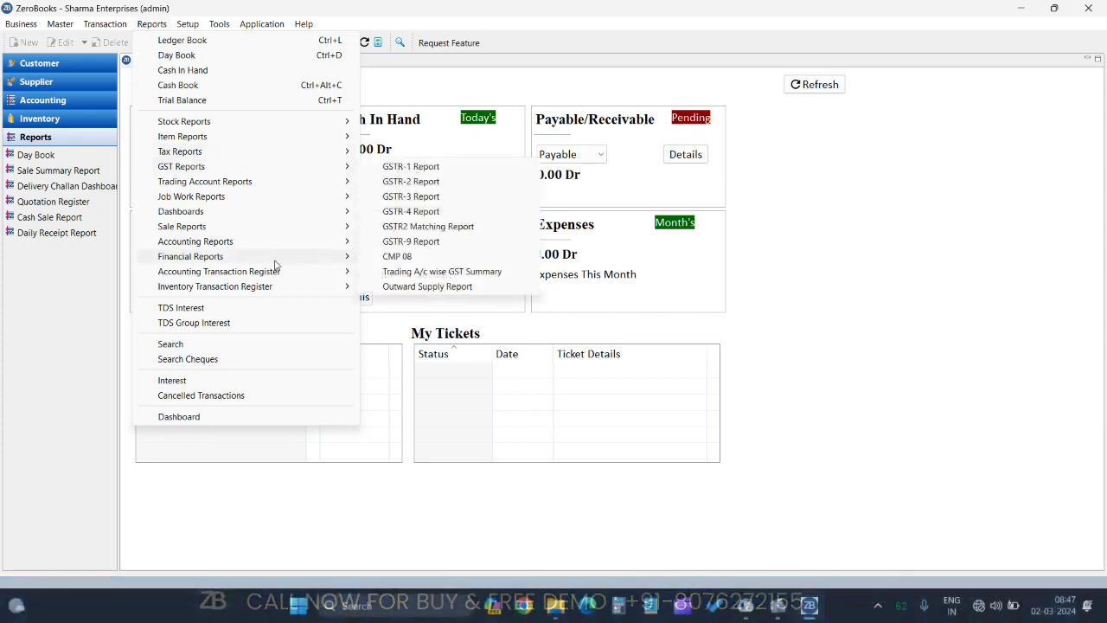
pyautogui.click(80, 129)
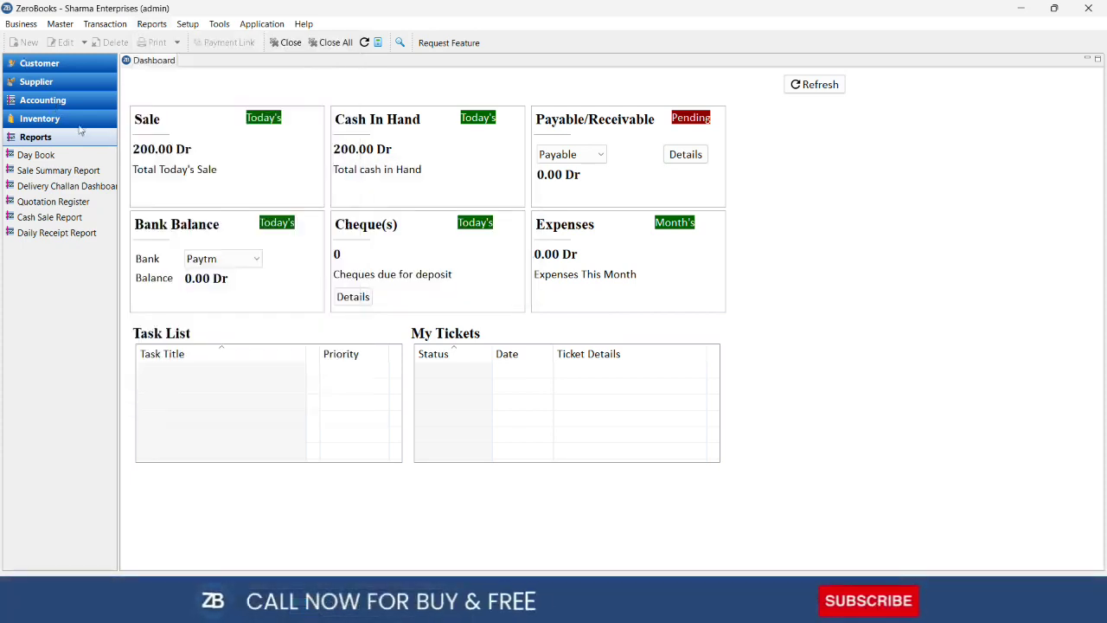
pyautogui.click(78, 67)
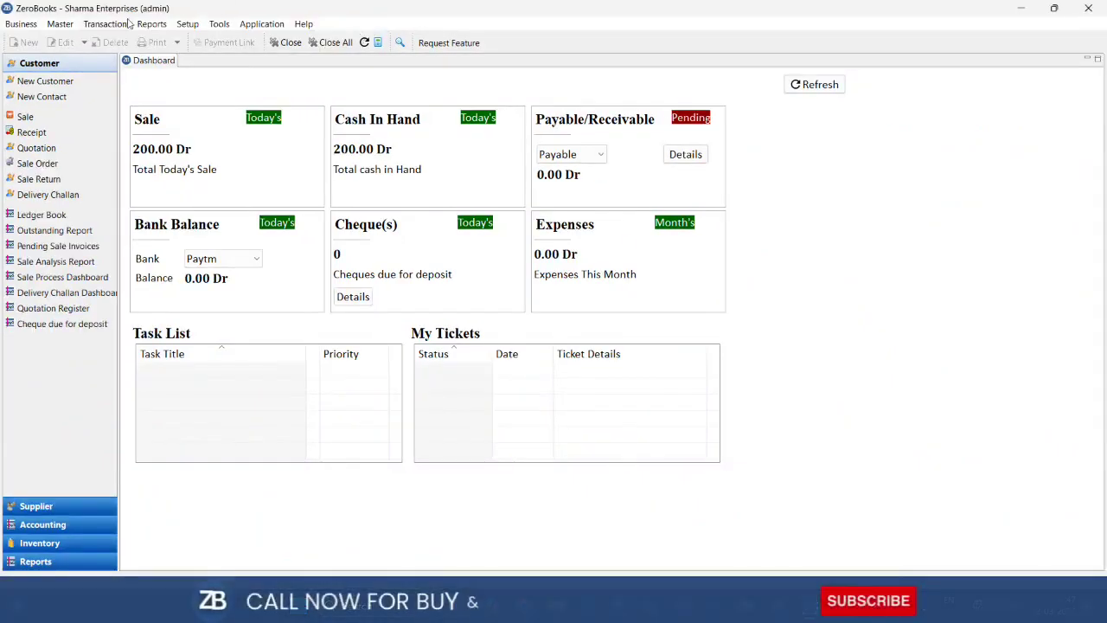
# Look through the Transaction, Master and Reports menus, then open Setup > Settings at Day Book options
pyautogui.click(105, 25)
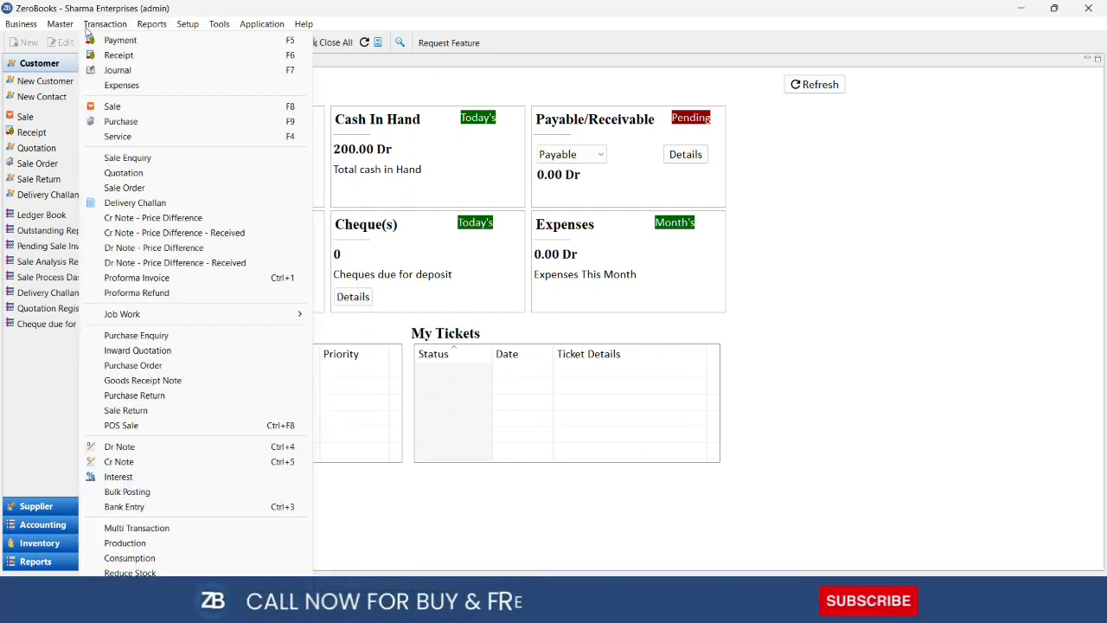
pyautogui.moveTo(63, 28)
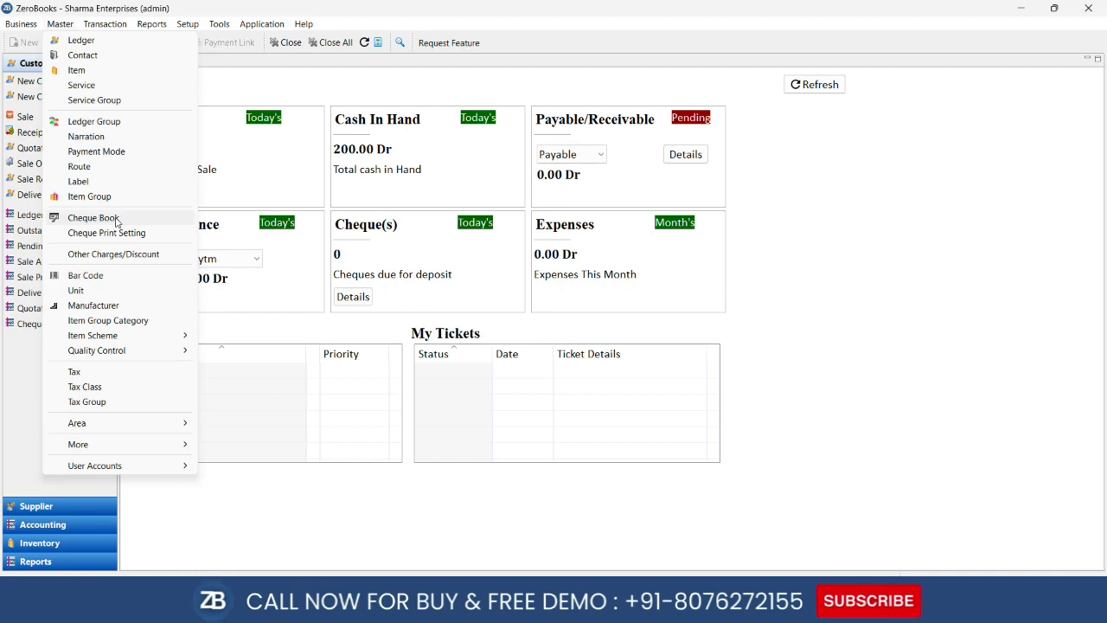
pyautogui.moveTo(123, 23)
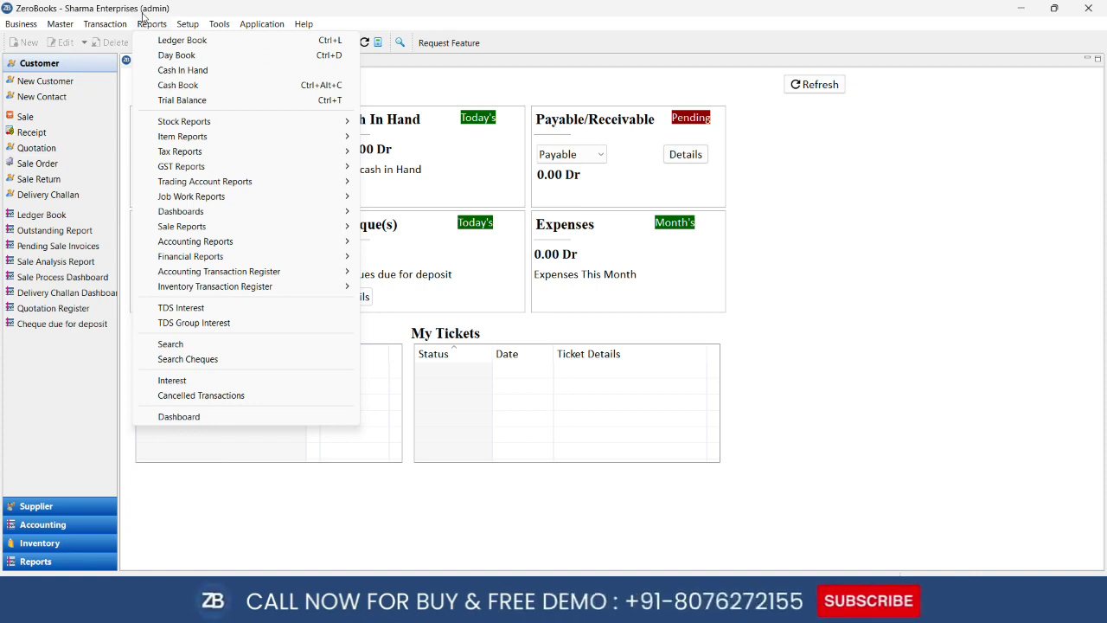
pyautogui.moveTo(311, 149)
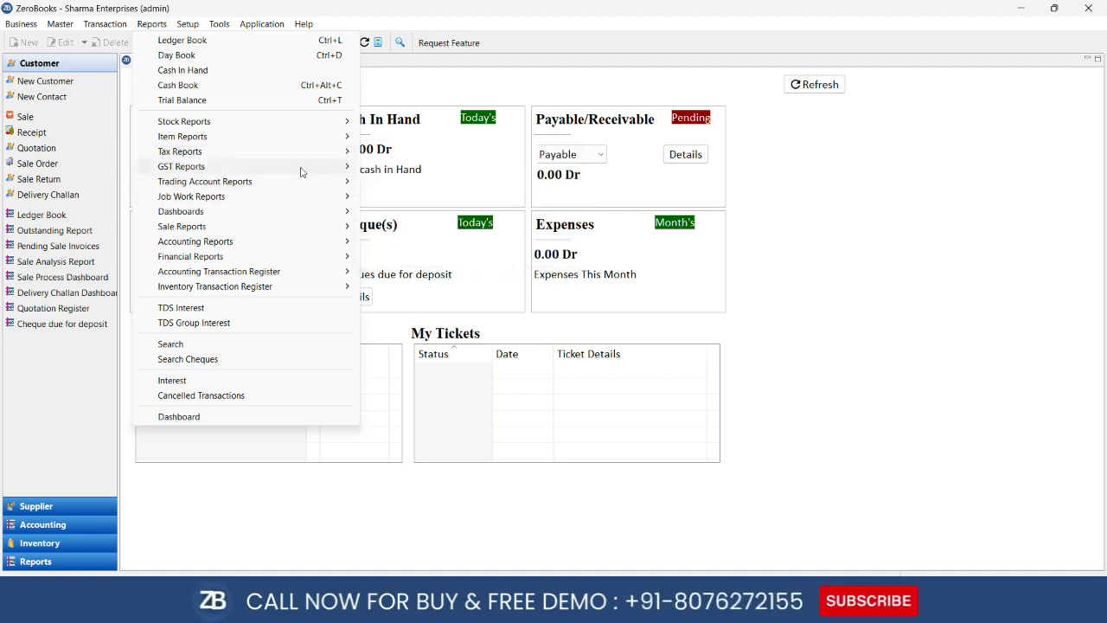
pyautogui.moveTo(299, 167)
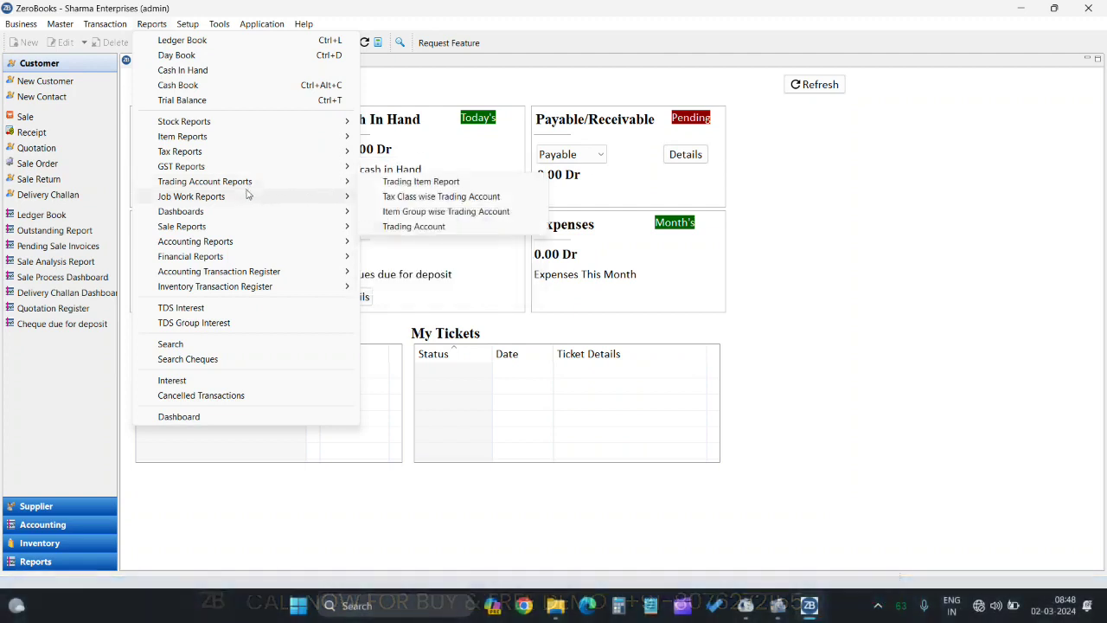
pyautogui.moveTo(270, 195)
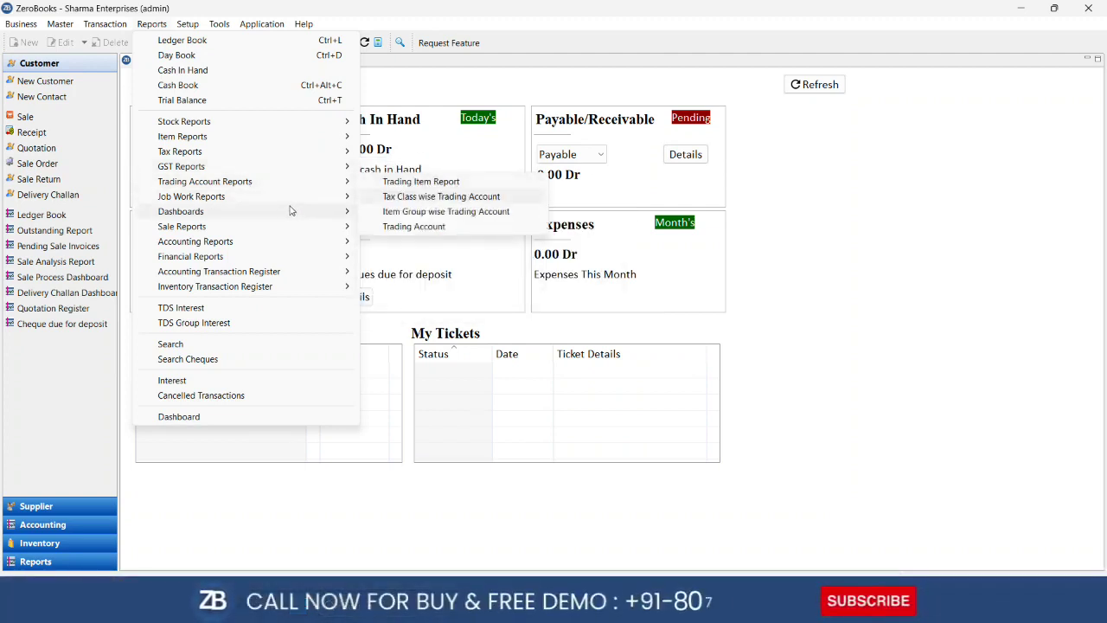
pyautogui.moveTo(289, 211)
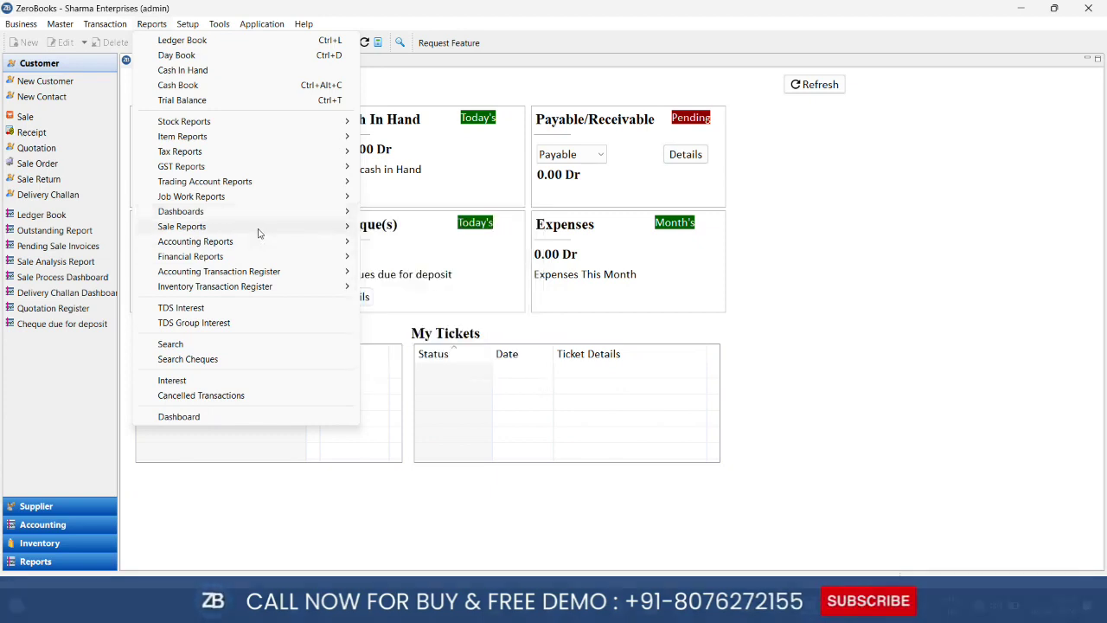
pyautogui.moveTo(259, 227)
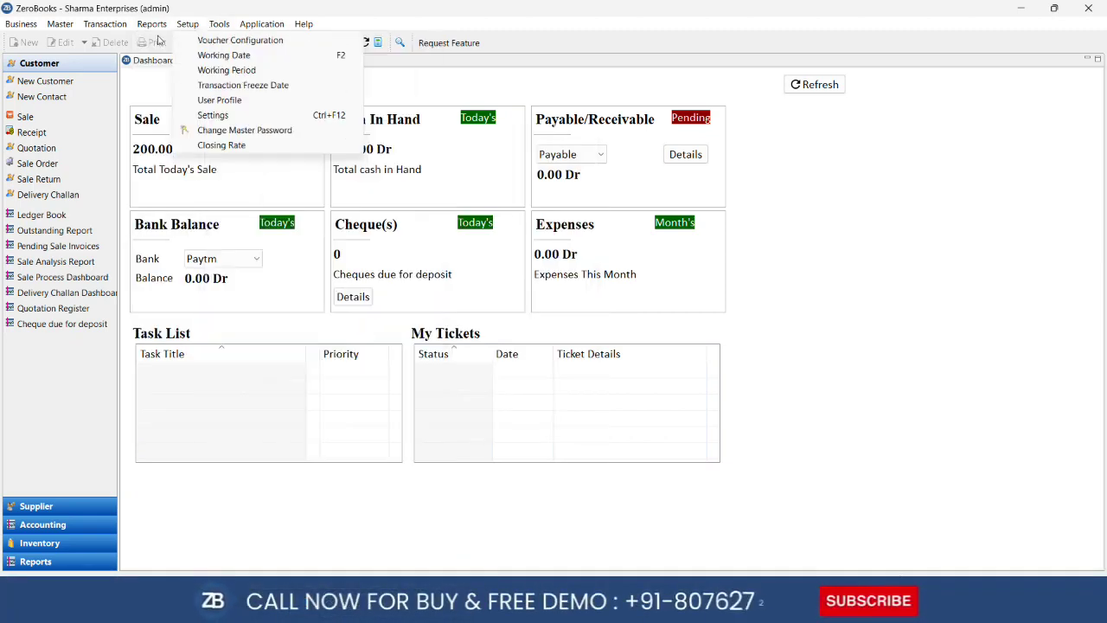
pyautogui.moveTo(184, 32)
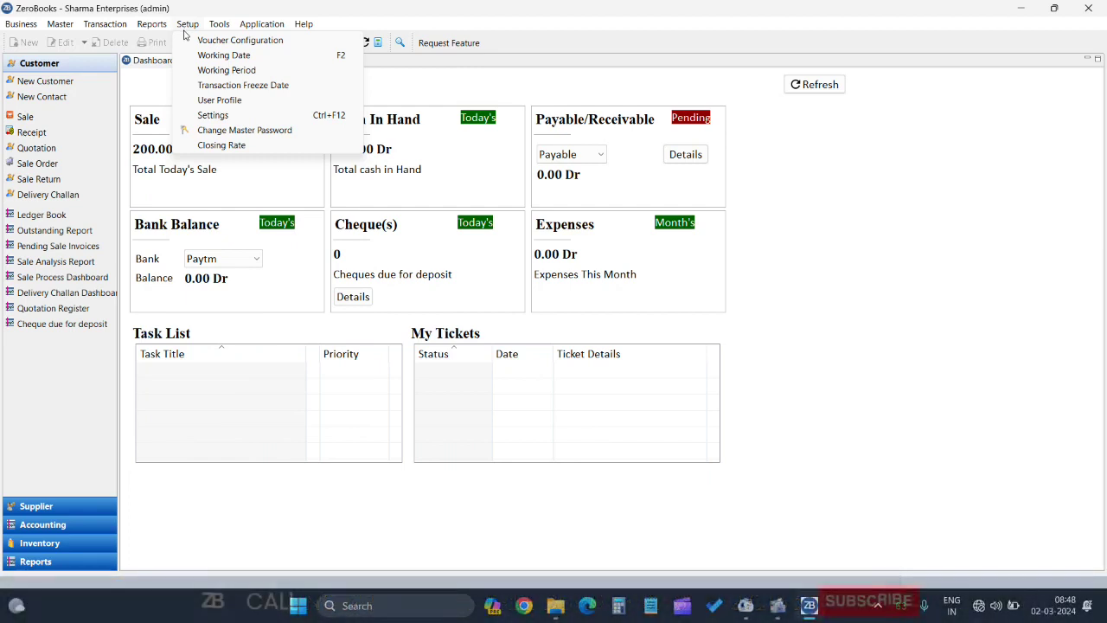
pyautogui.click(254, 117)
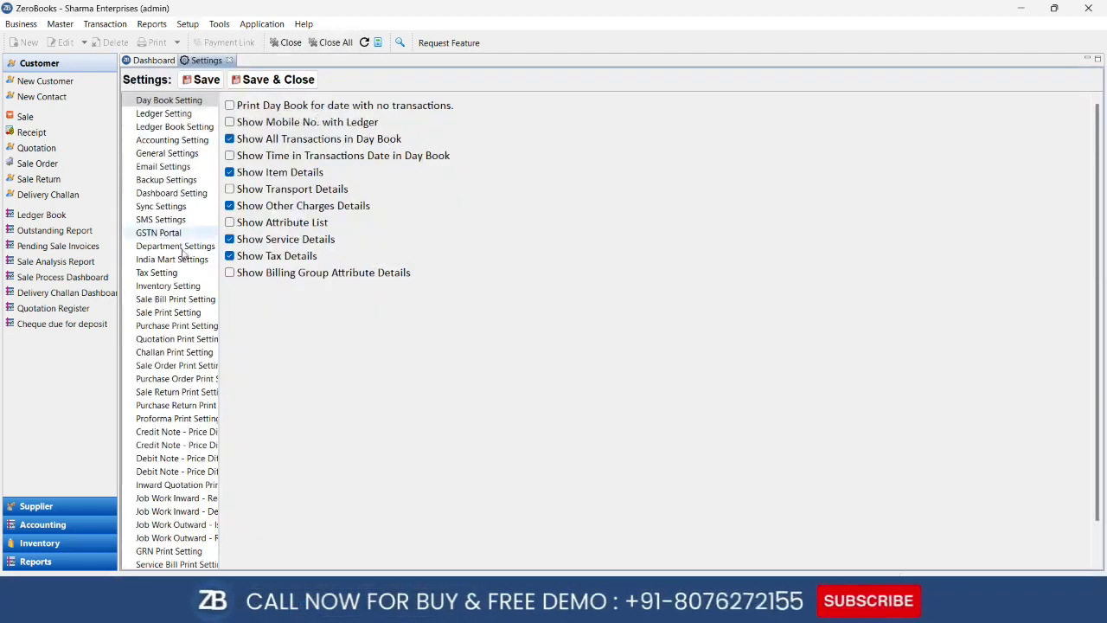
# Scroll through the Sale Order Print Setting form, then close the Settings page
pyautogui.click(182, 366)
pyautogui.scroll(-1, 525, 266)
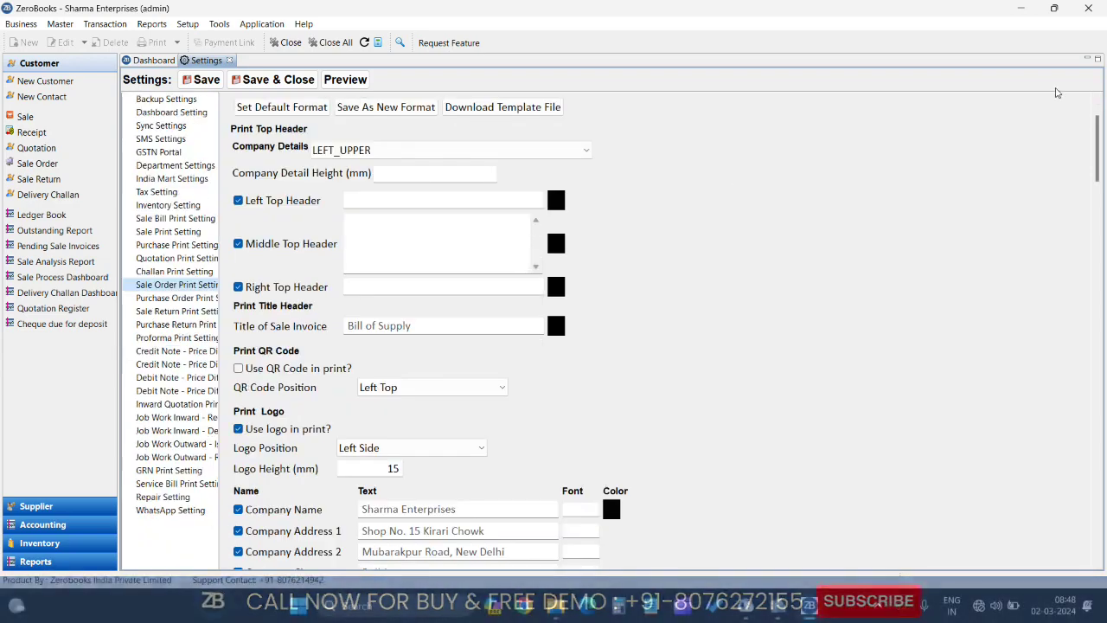
pyautogui.moveTo(1095, 134); pyautogui.dragTo(1092, 326)
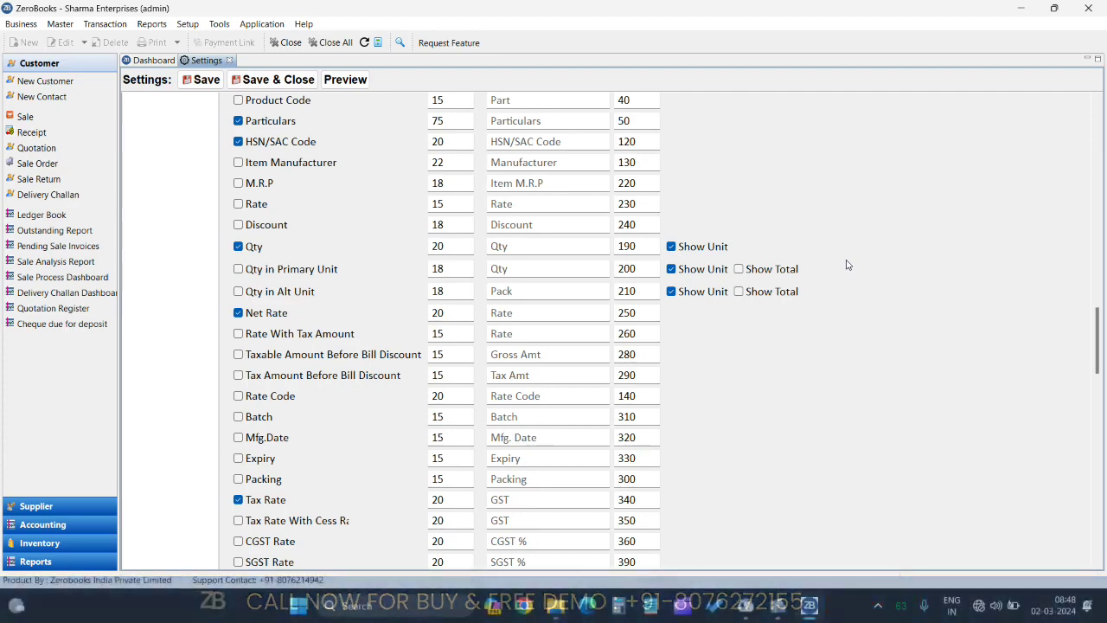
pyautogui.moveTo(1096, 342); pyautogui.dragTo(1098, 115)
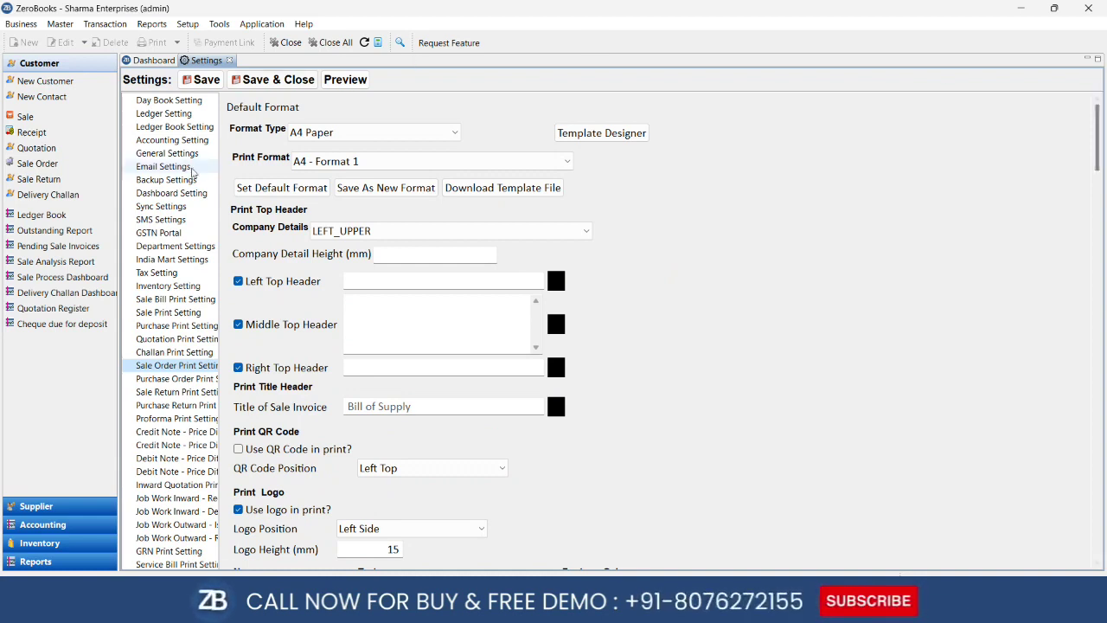
pyautogui.click(230, 60)
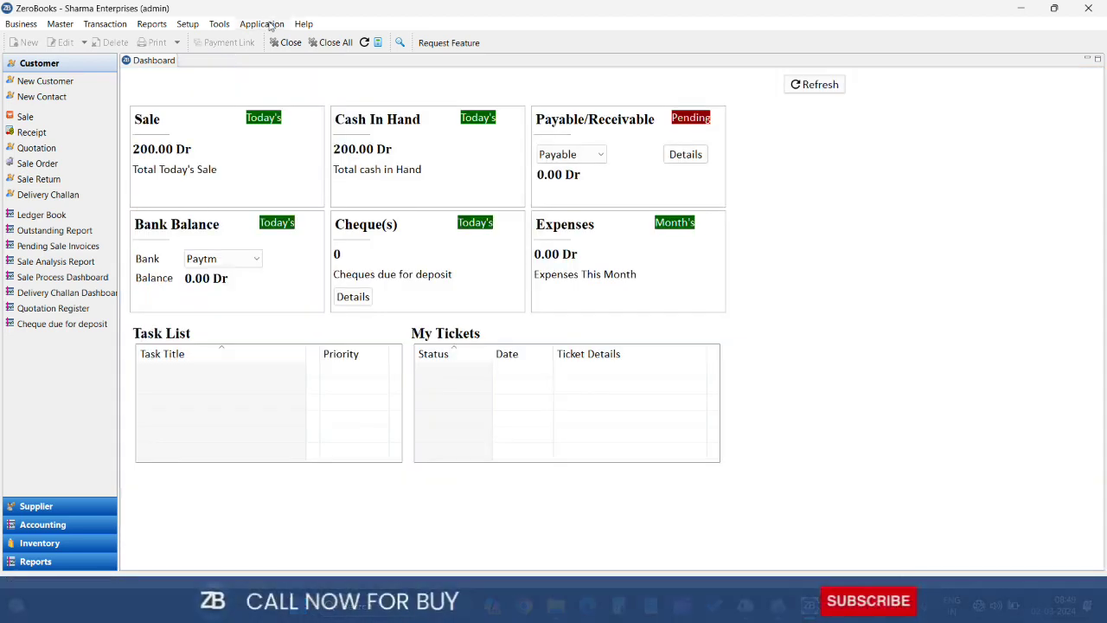
# Look over the Application menu's modules, then bring up the Help menu
pyautogui.click(262, 23)
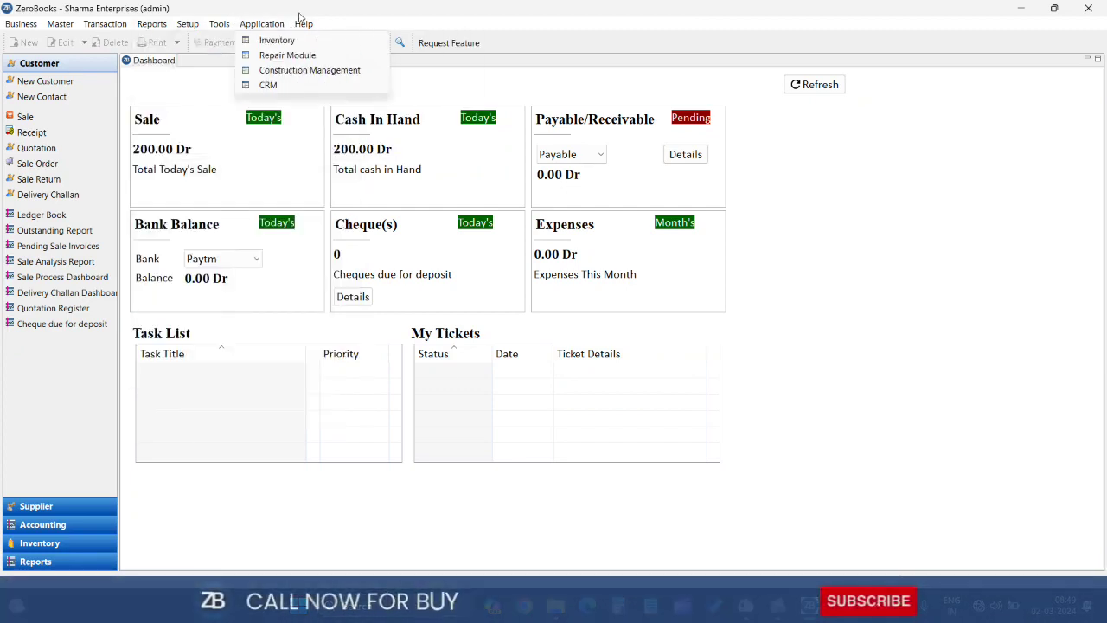
pyautogui.moveTo(304, 24)
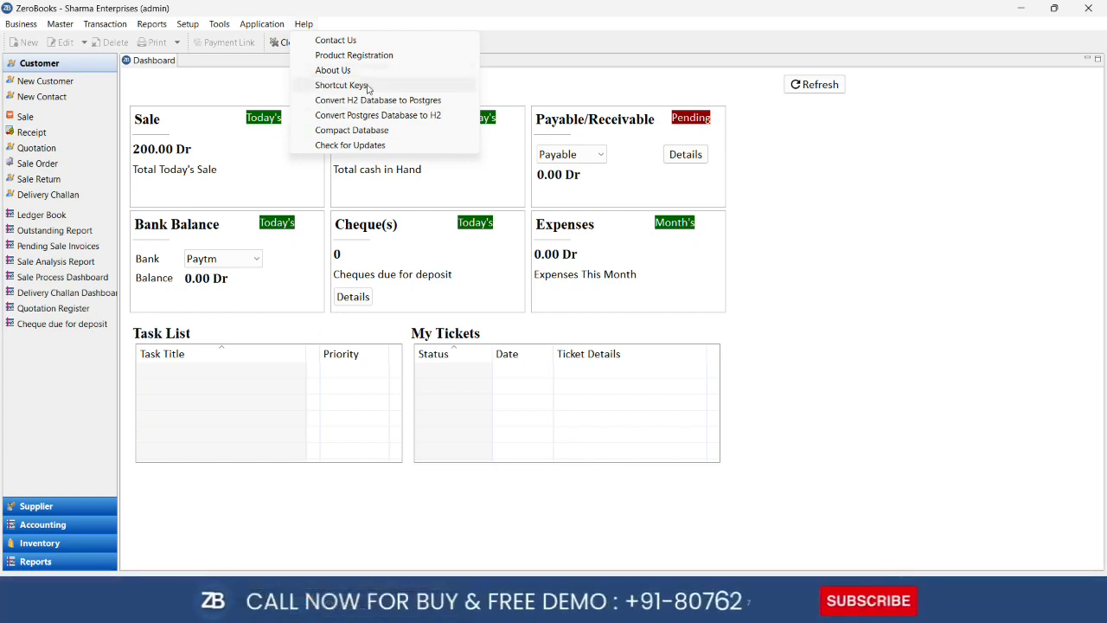
# Review the Help > Shortcut Keys list and close the Help window
pyautogui.click(346, 88)
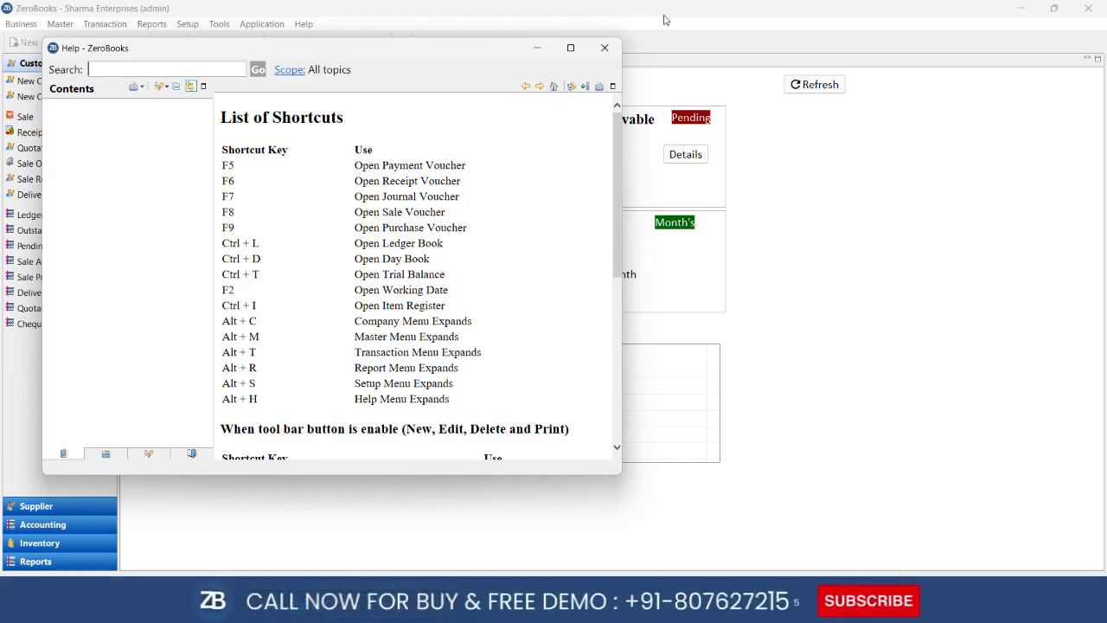
pyautogui.click(605, 48)
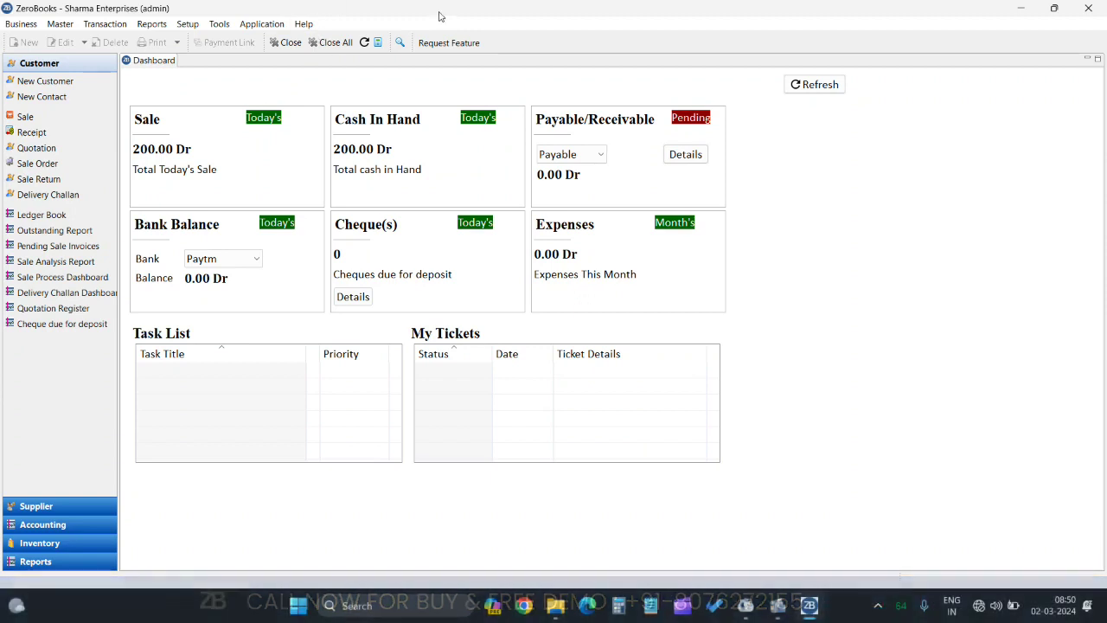
# Switch the left panel to Supplier and back to Customer, then bring up the Master menu
pyautogui.click(47, 506)
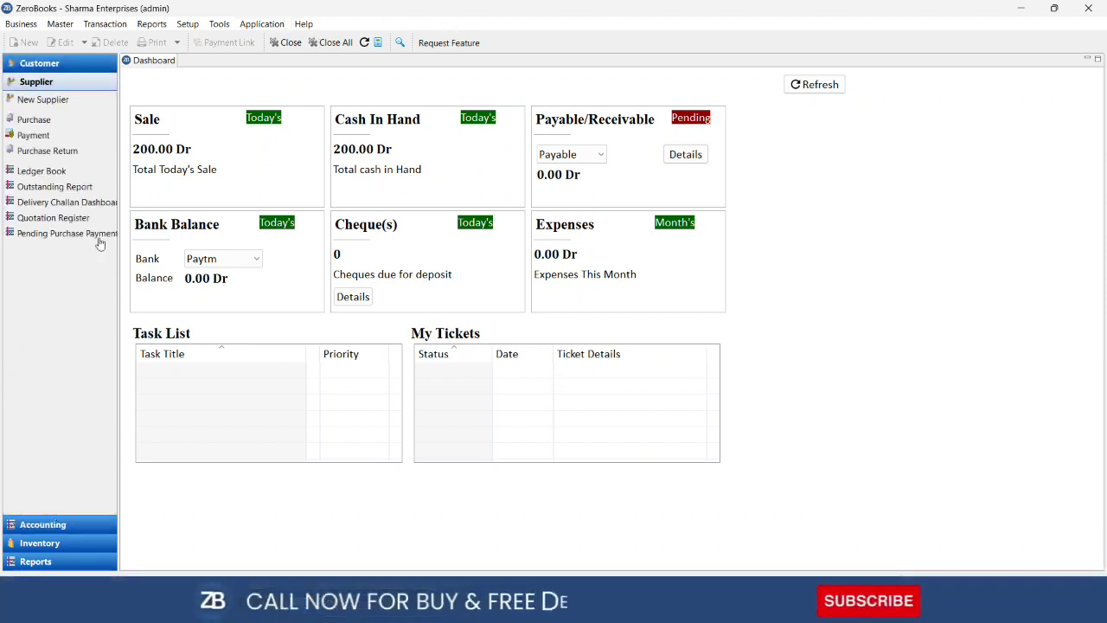
pyautogui.click(52, 67)
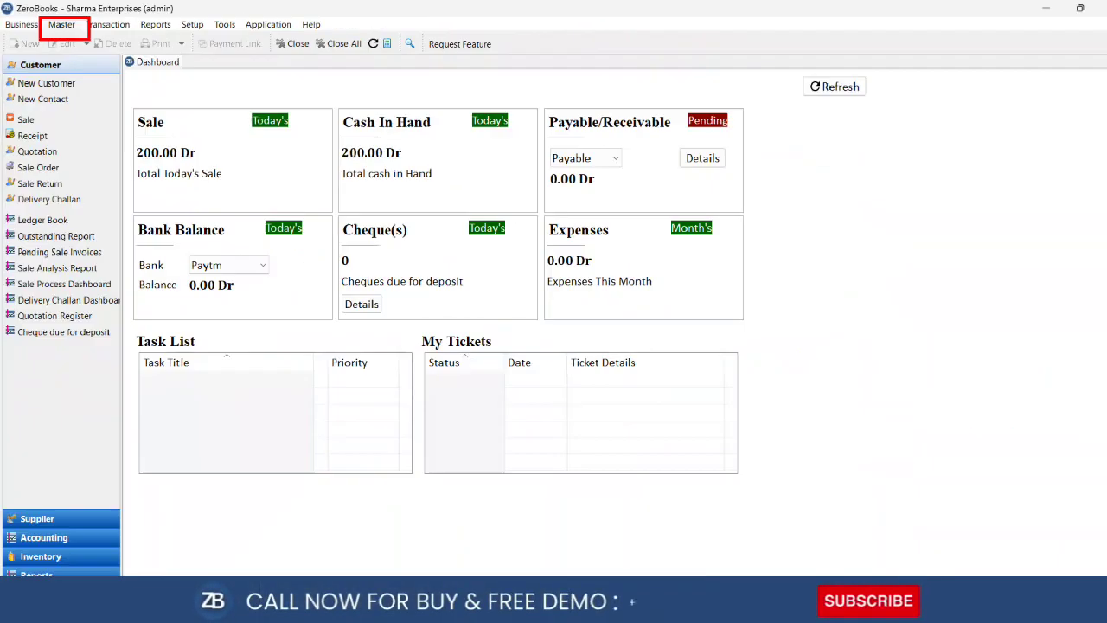
pyautogui.click(59, 26)
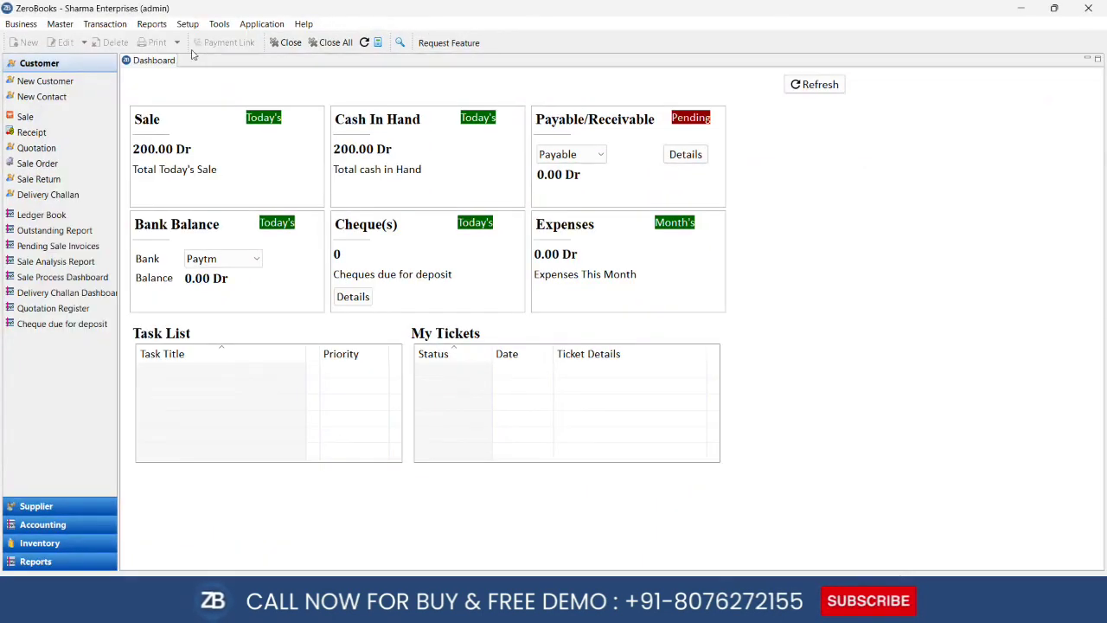
pyautogui.click(120, 48)
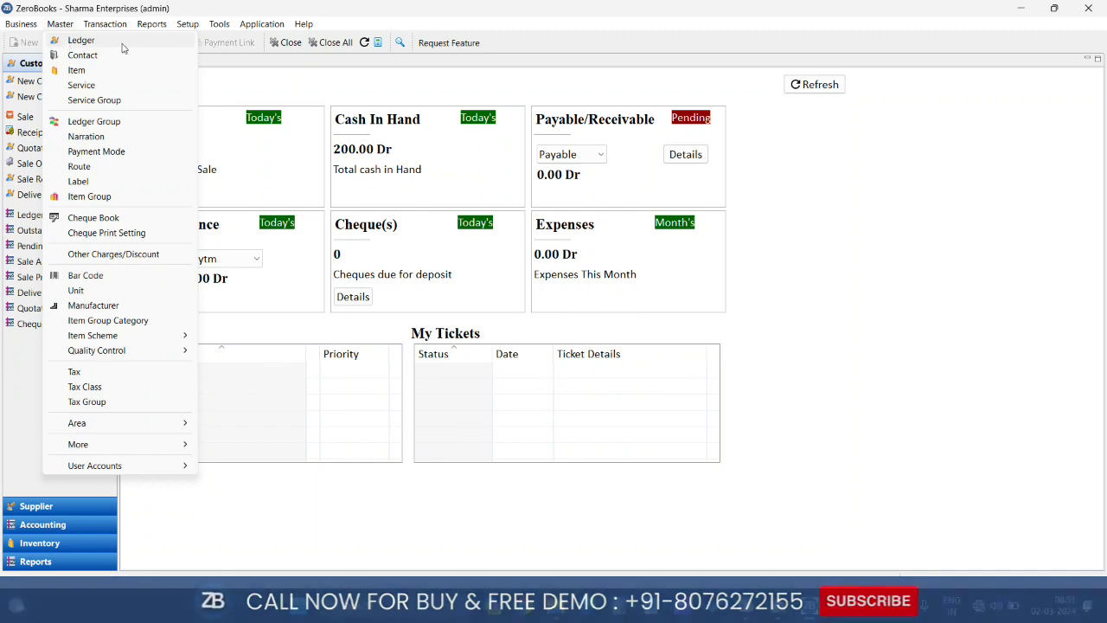
# Open the 33-entry Ledger list and start a blank new ledger defaulting to Sundry Debtors
pyautogui.click(106, 44)
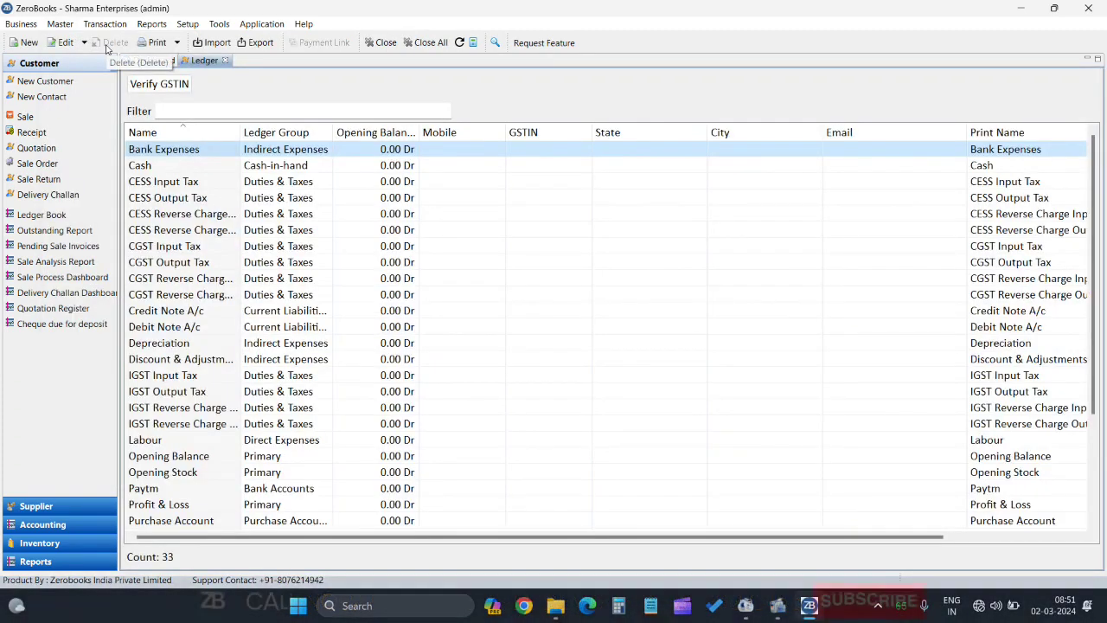
pyautogui.scroll(-3, 180, 443)
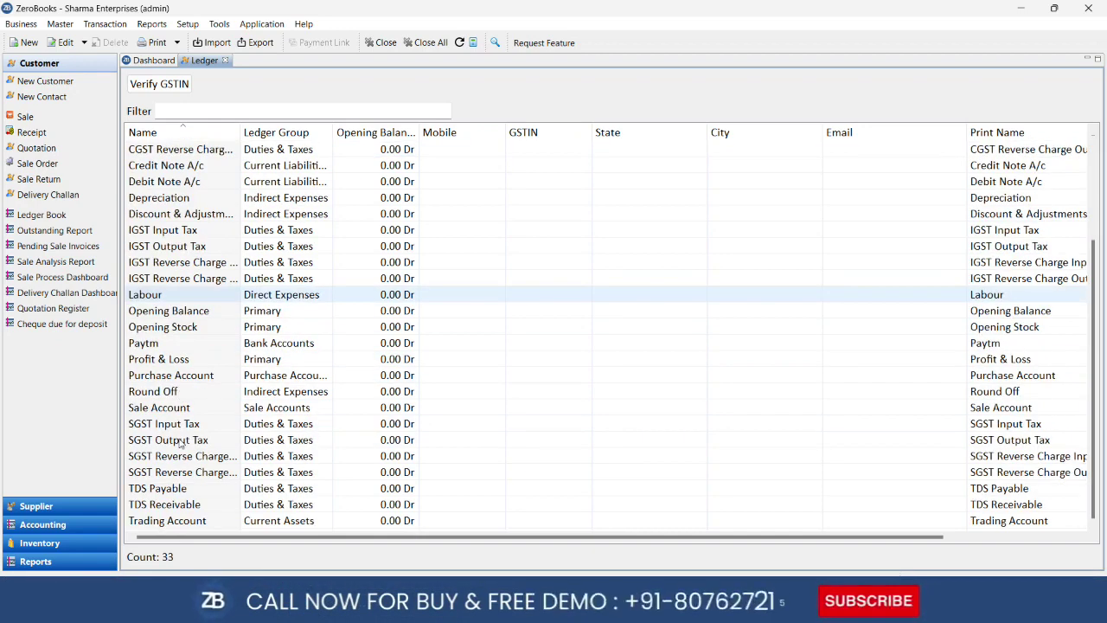
pyautogui.scroll(3, 180, 443)
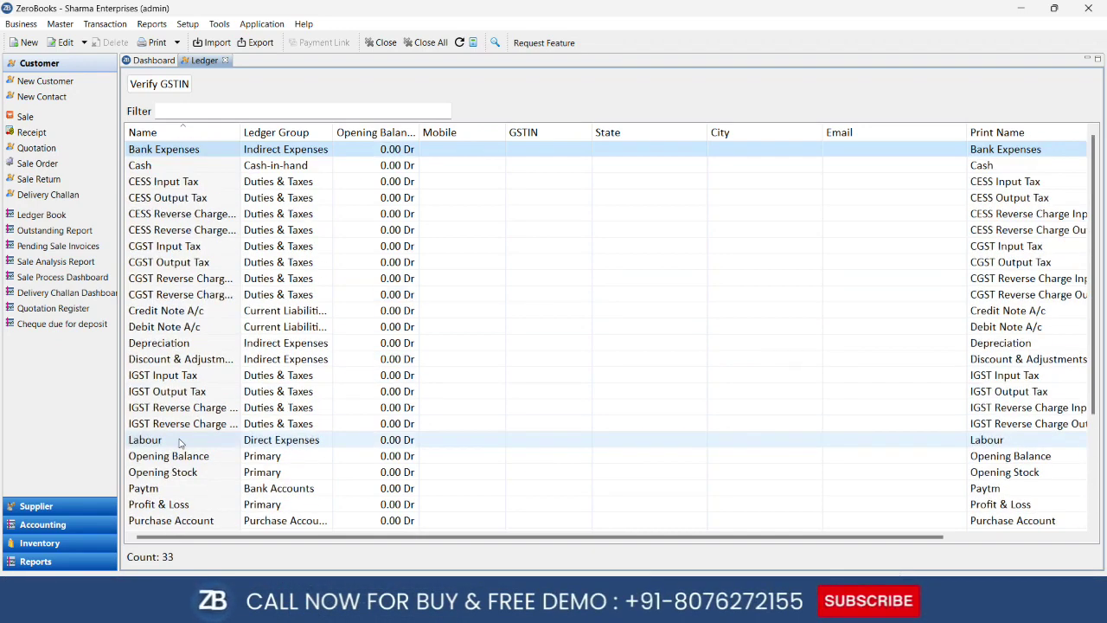
pyautogui.scroll(-3, 180, 443)
pyautogui.scroll(3, 179, 443)
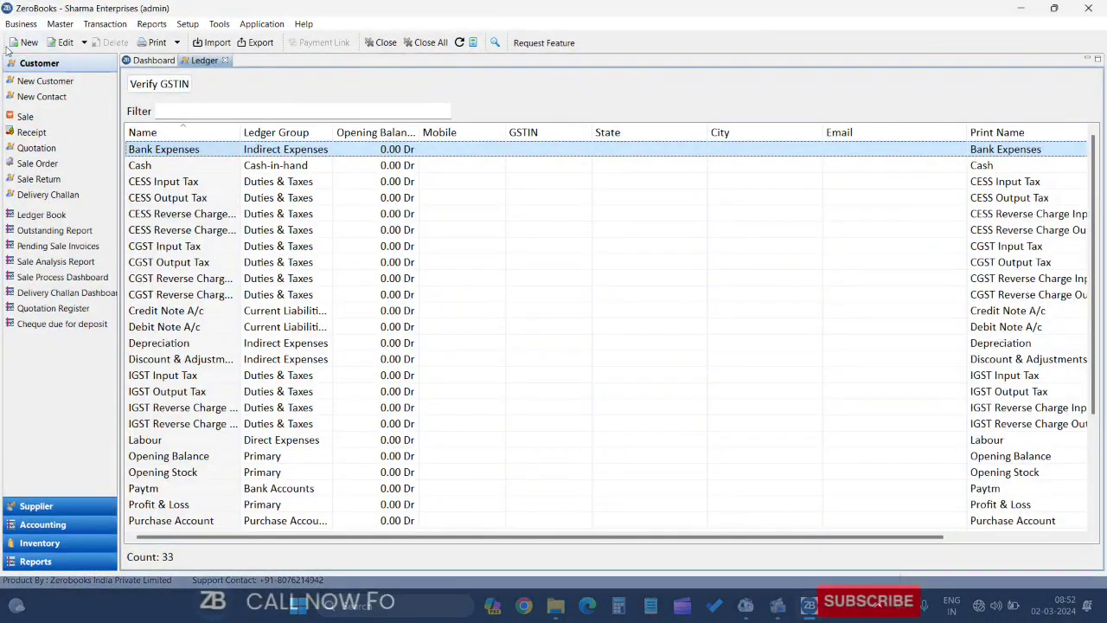
pyautogui.click(13, 45)
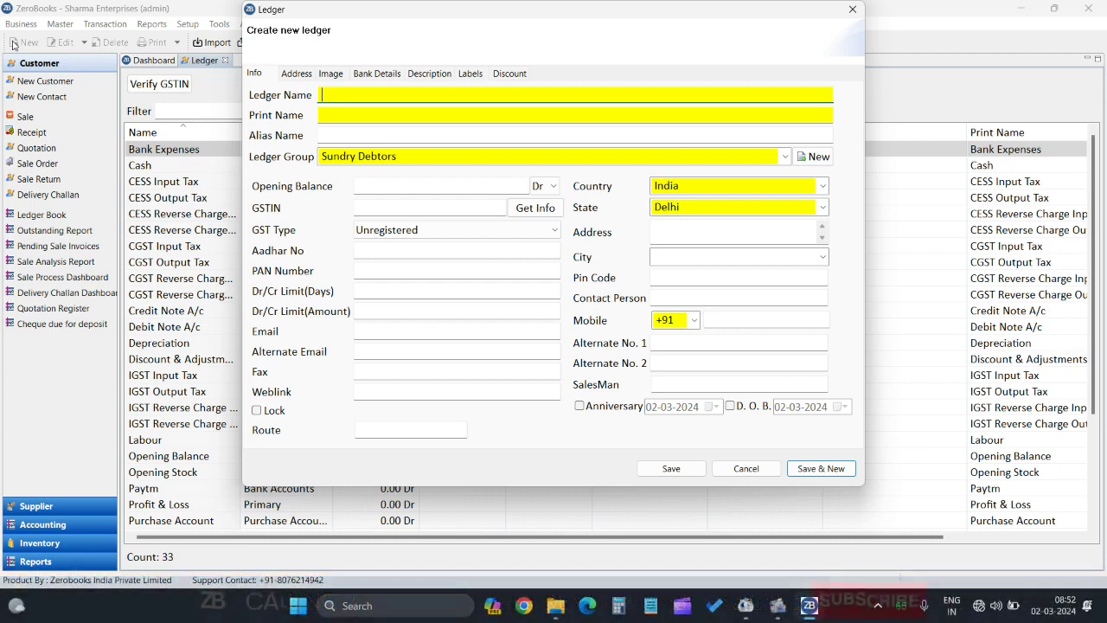
# Name the new ledger 'A.B.N Traders' and enter the customer's GSTIN
pyautogui.write('A')
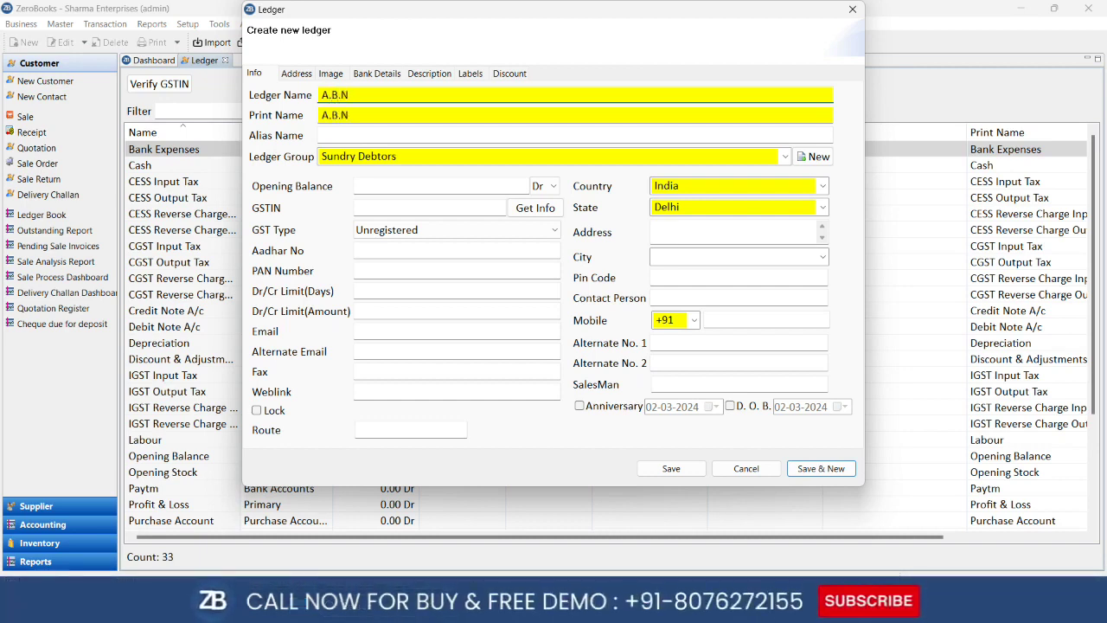
pyautogui.write('.B.N Traders')
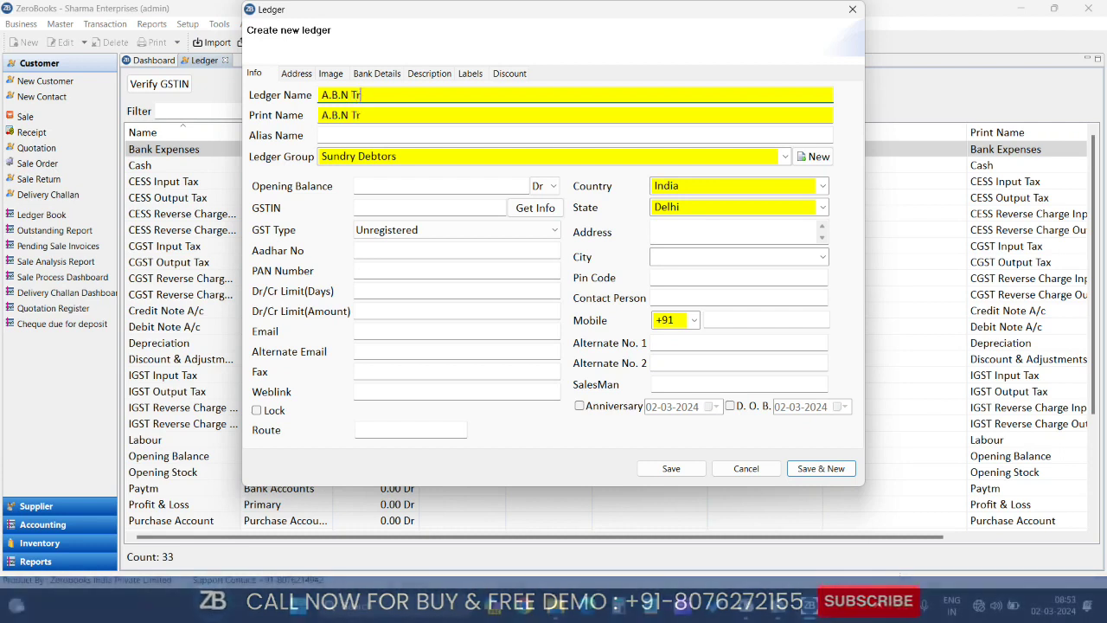
pyautogui.press('Tab')
pyautogui.press('Tab')
pyautogui.press('Tab')
pyautogui.press('Tab')
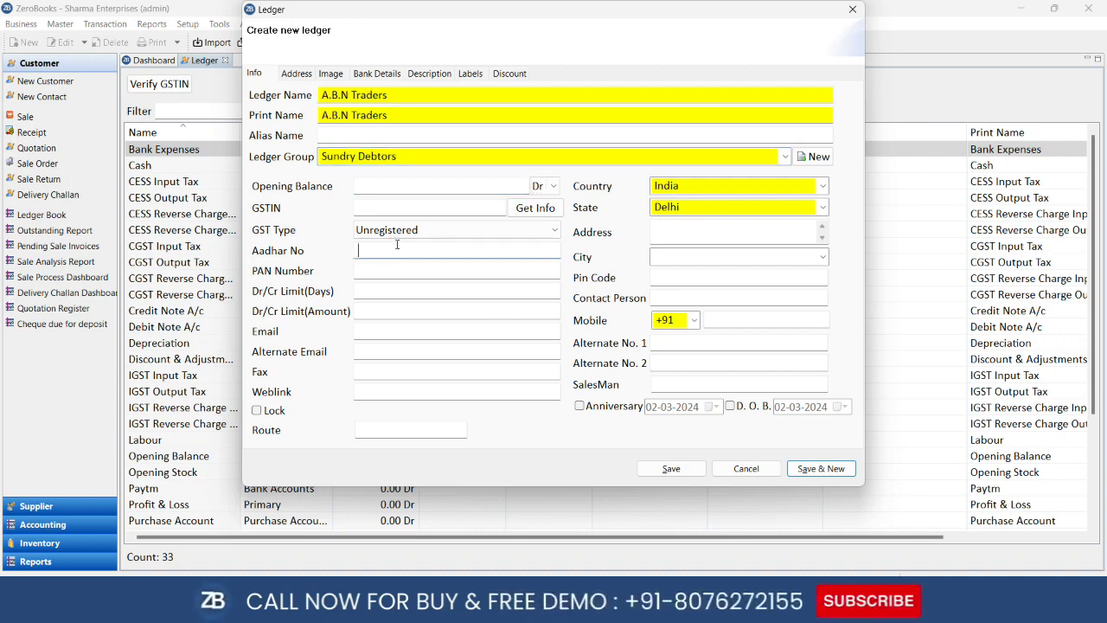
pyautogui.click(408, 212)
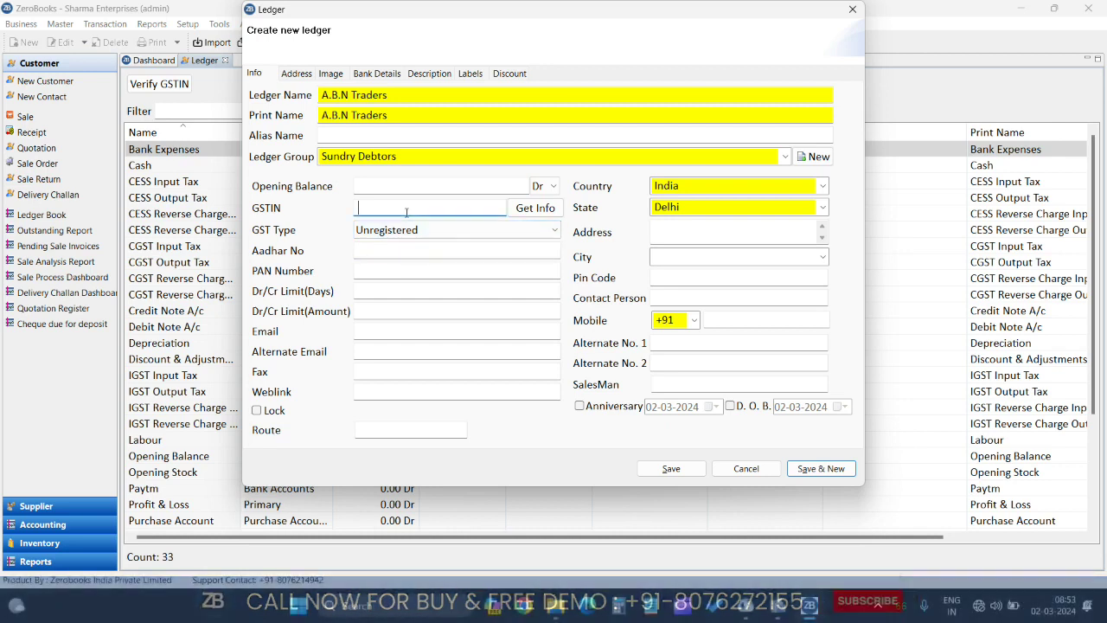
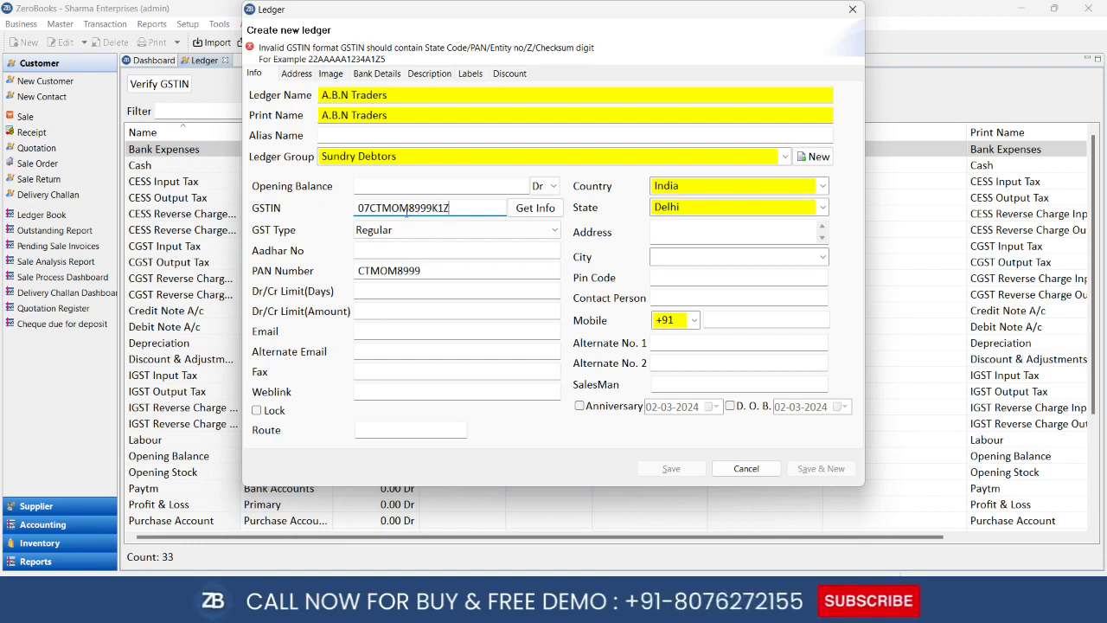
pyautogui.press('Tab')
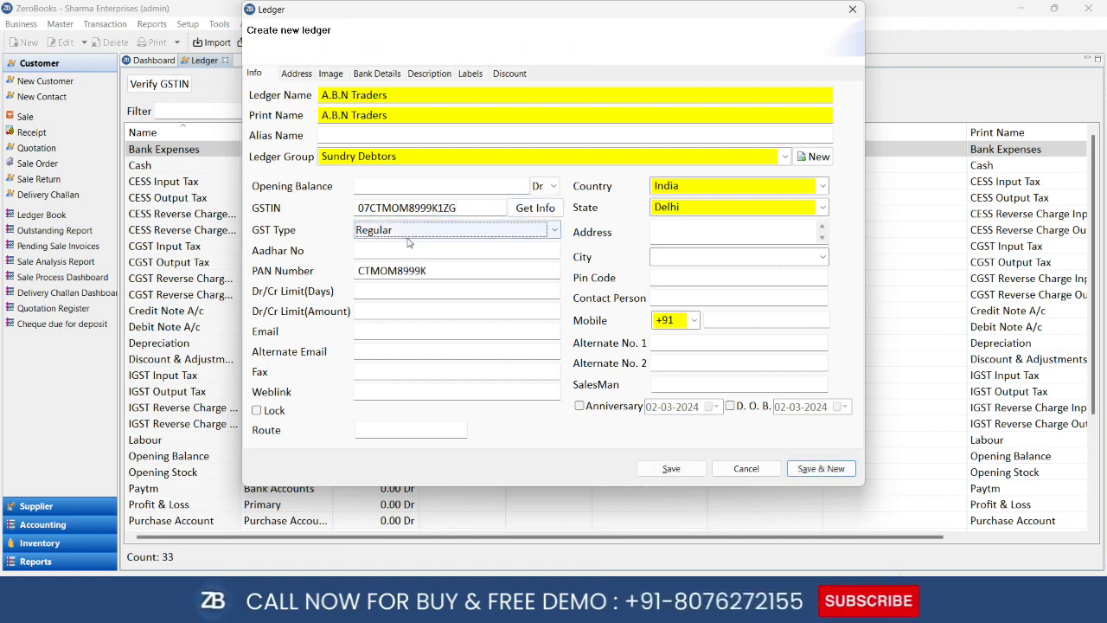
pyautogui.click(408, 249)
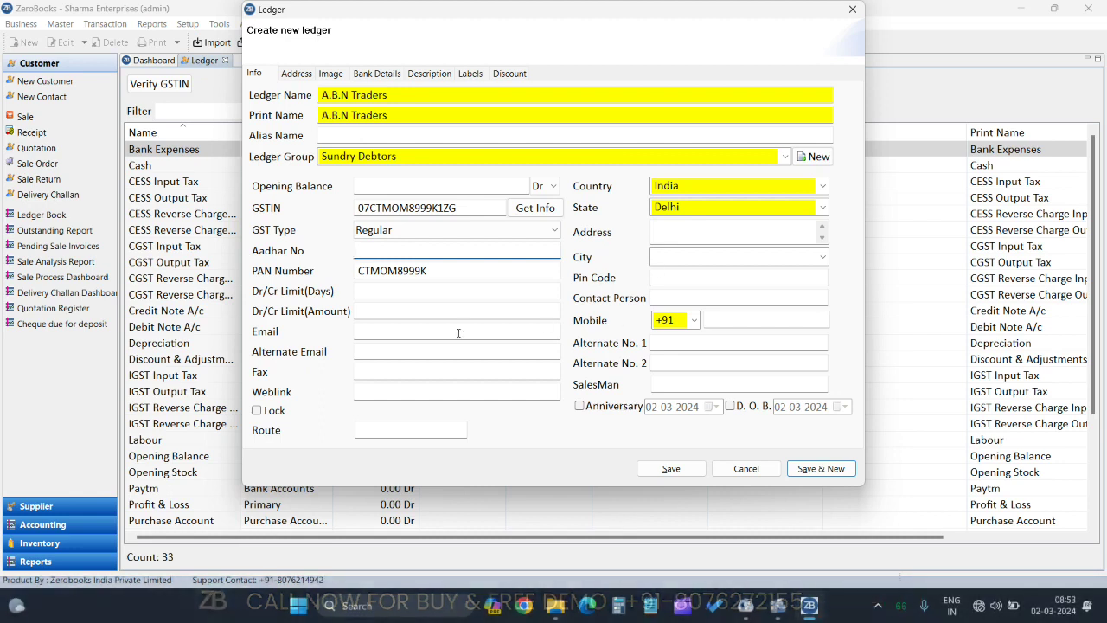
# Fill in the customer's contact e-mail and mobile number
pyautogui.click(405, 332)
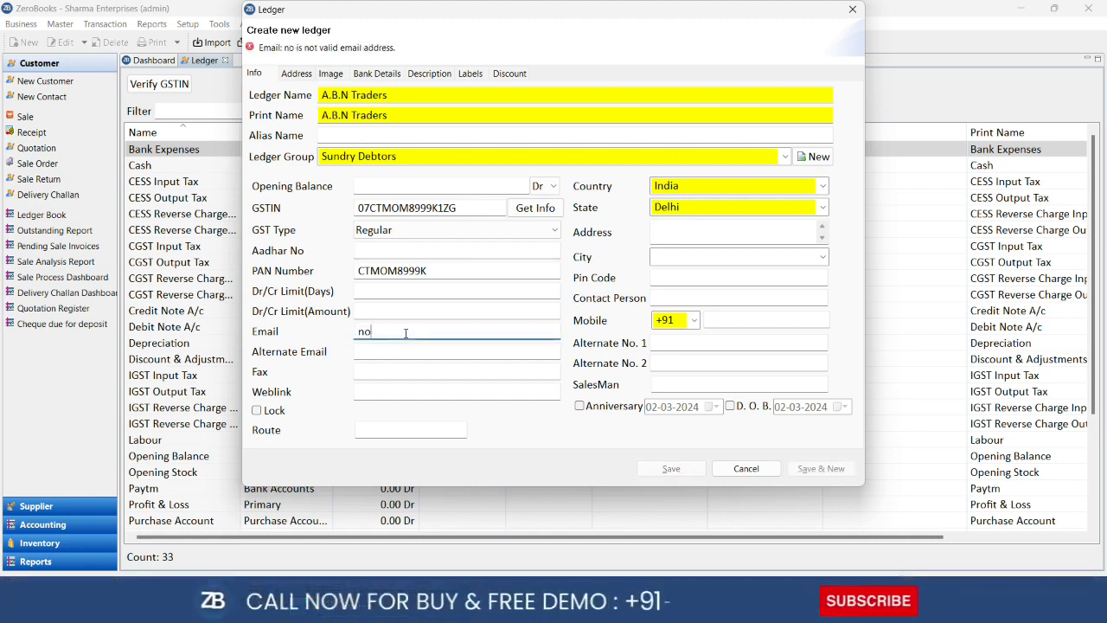
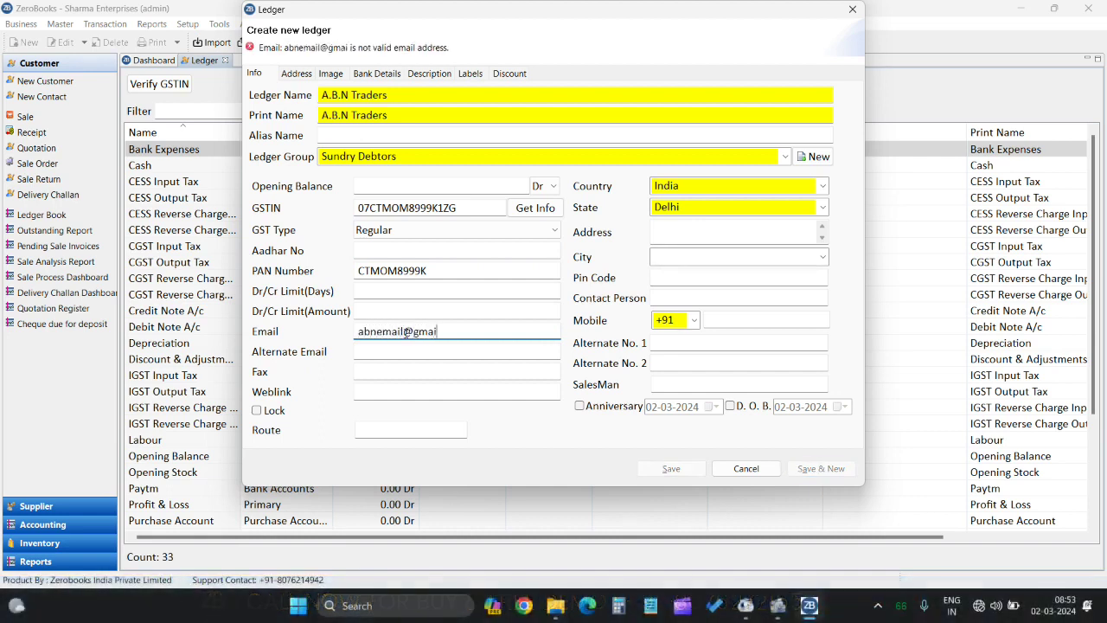
pyautogui.press('Tab')
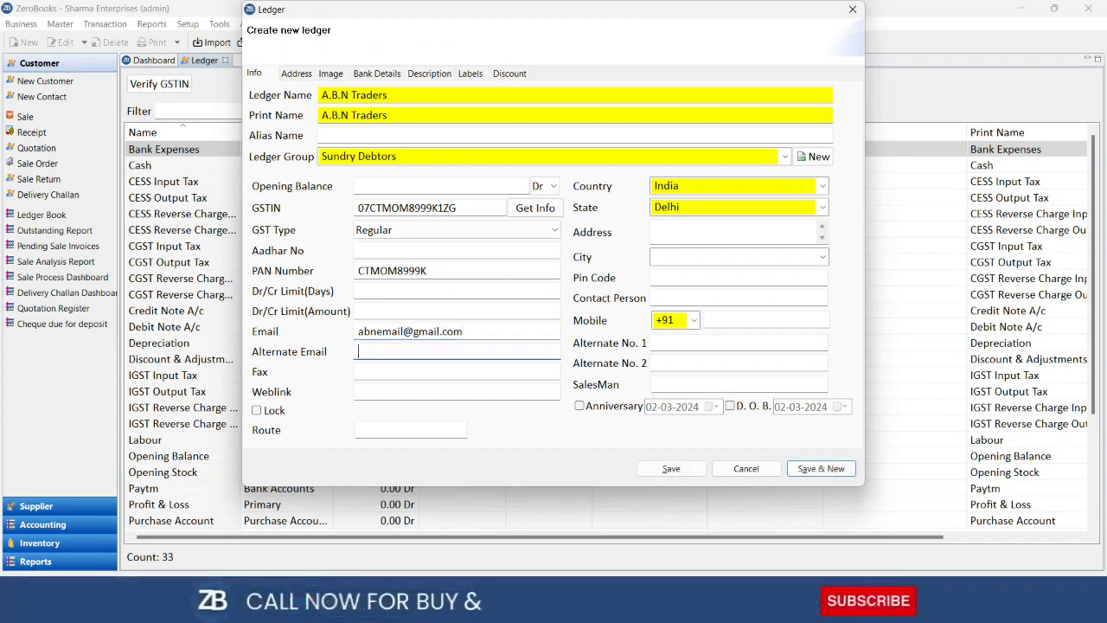
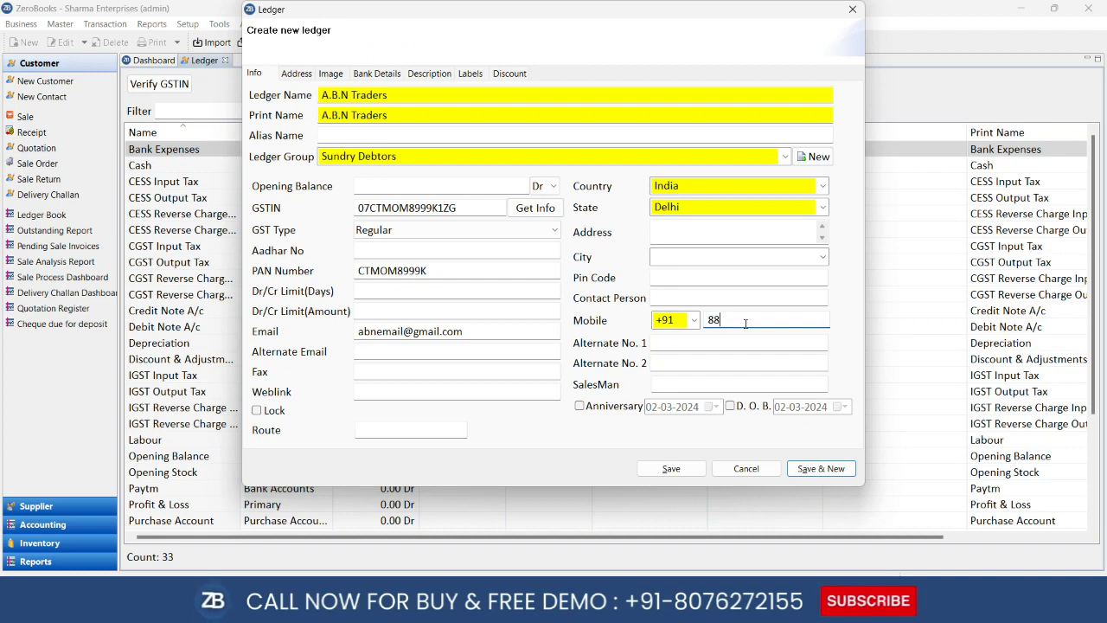
pyautogui.press('Tab')
pyautogui.press('Tab')
pyautogui.press('Tab')
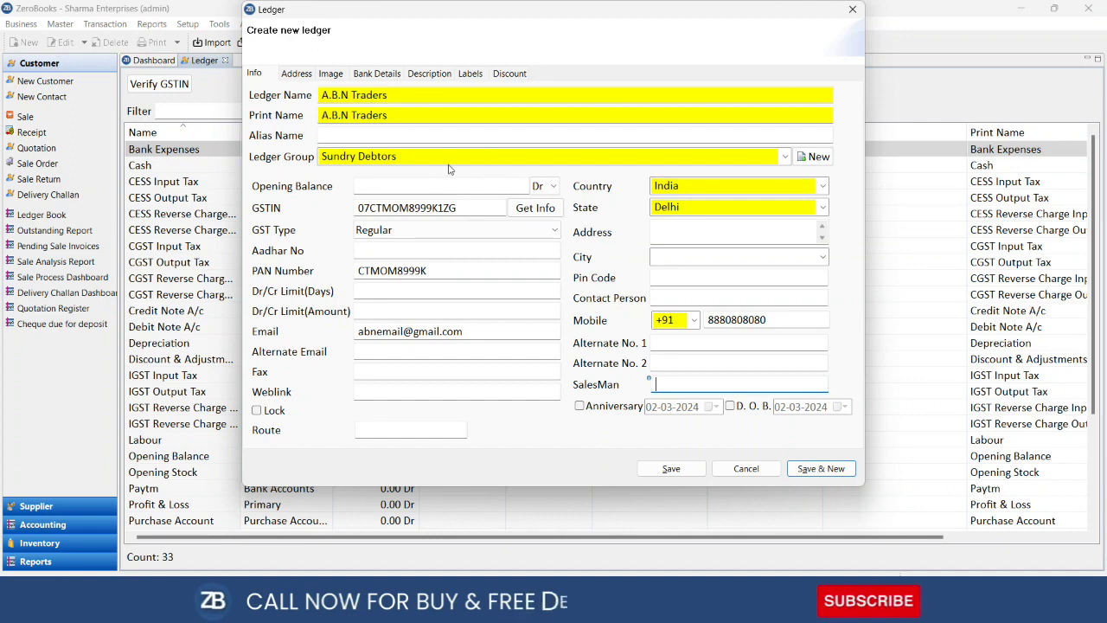
# Set the ledger group to Sundry Debtors using the 'sund' search, then move to Opening Balance
pyautogui.click(551, 157)
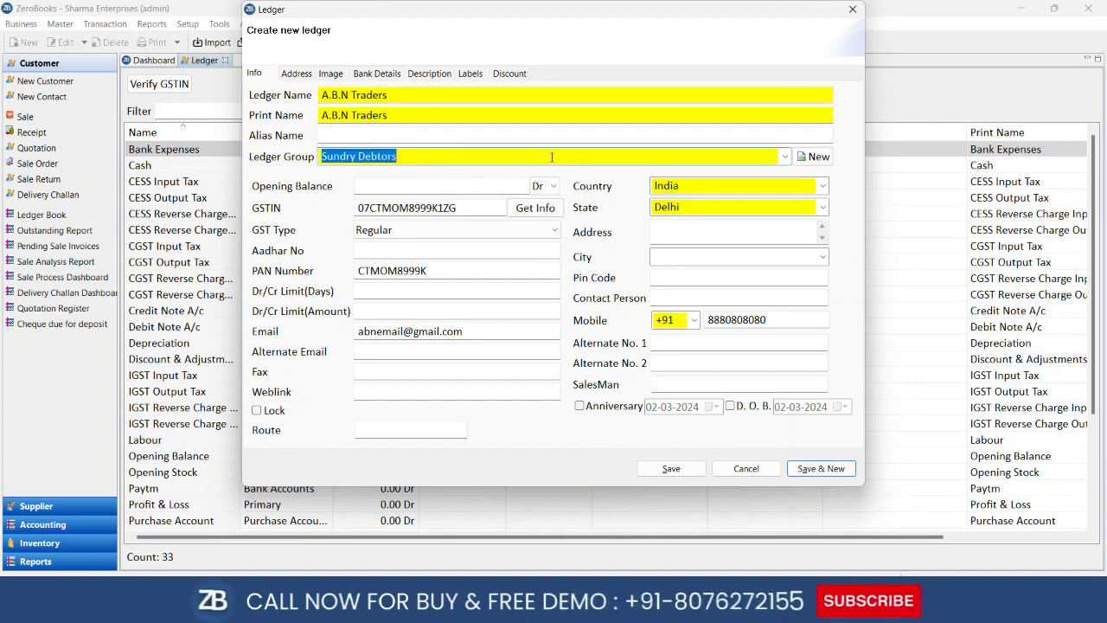
pyautogui.write('sund')
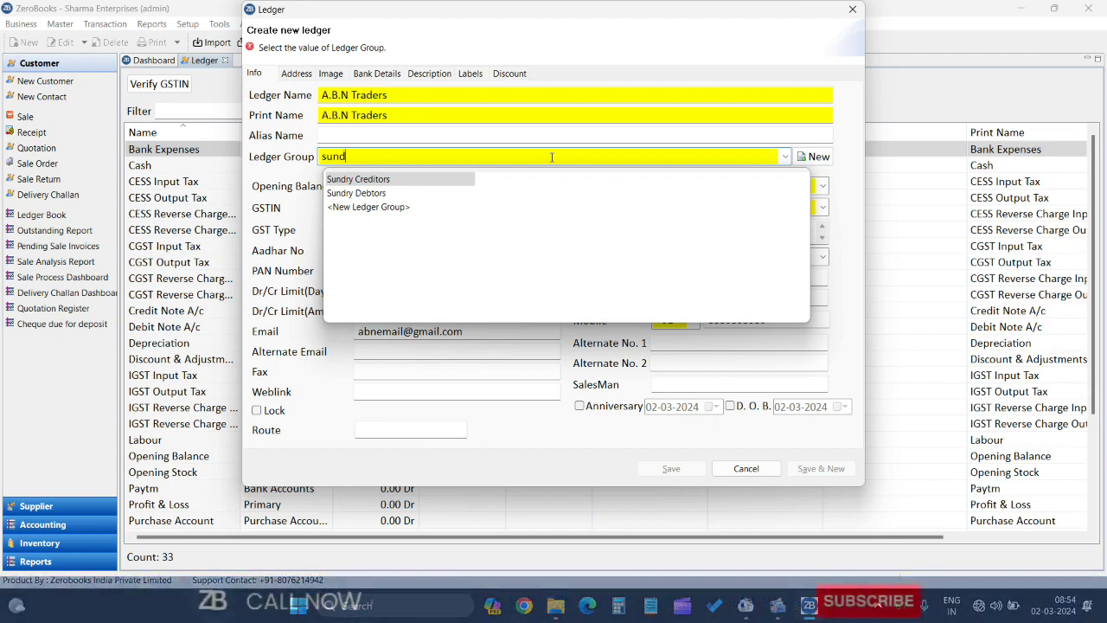
pyautogui.press('Down')
pyautogui.press('Return')
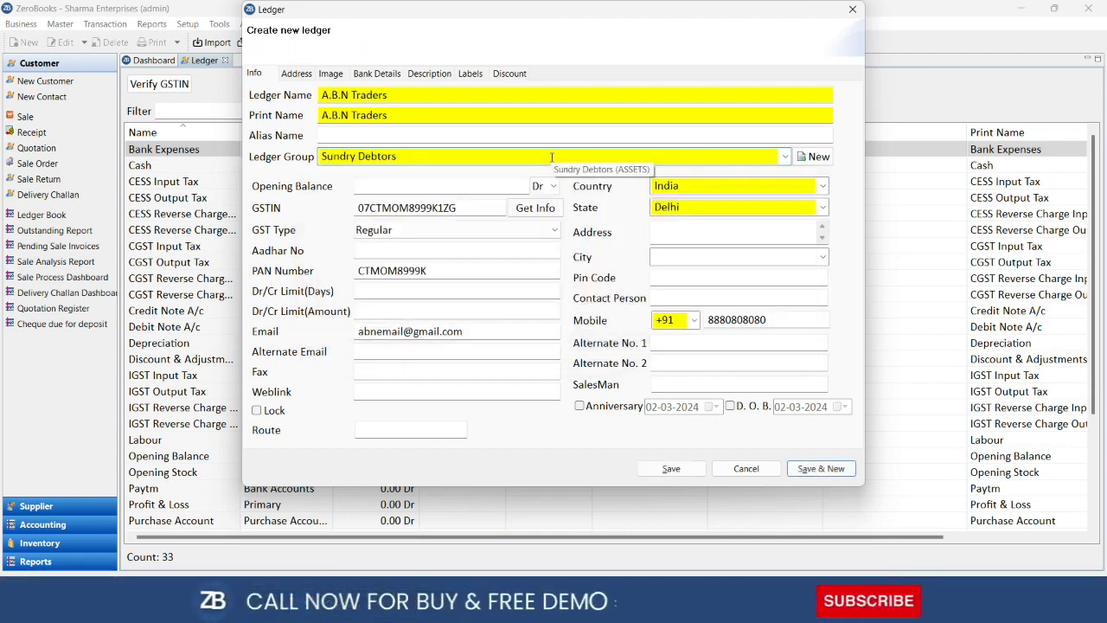
pyautogui.press('Tab')
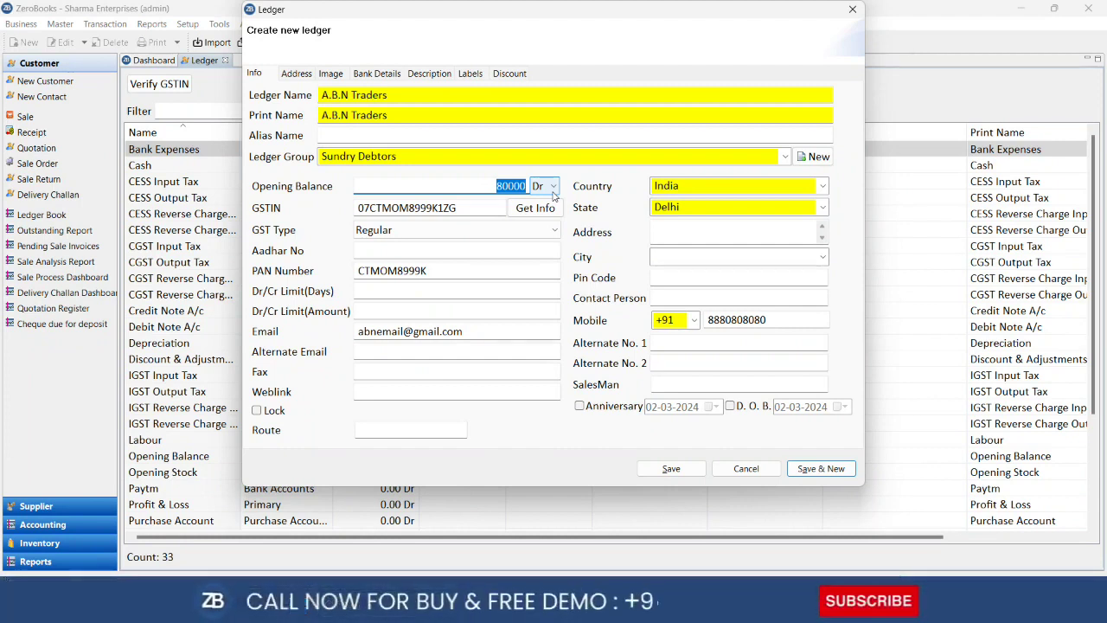
# Keep the 80000 opening balance as Dr and set credit limits of 20 days and 500000
pyautogui.click(553, 187)
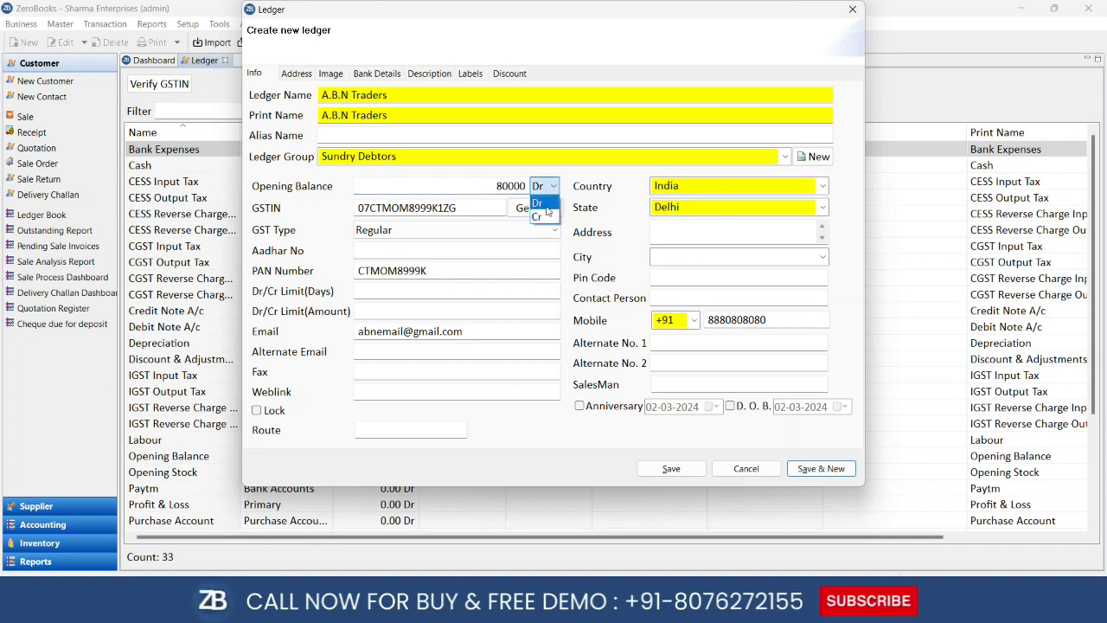
pyautogui.click(547, 209)
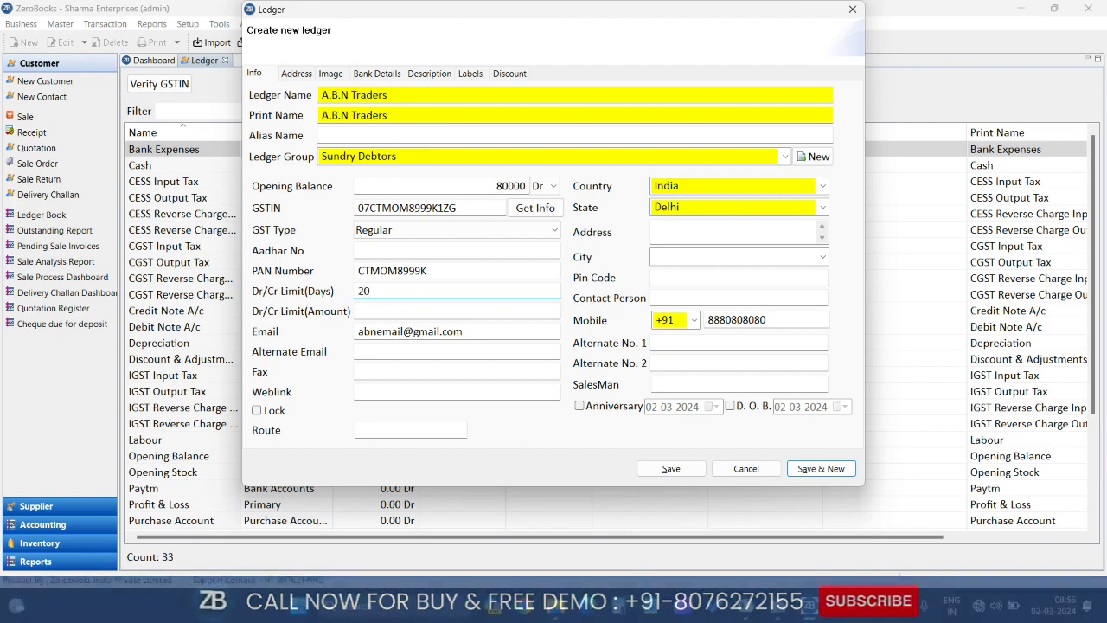
pyautogui.click(408, 311)
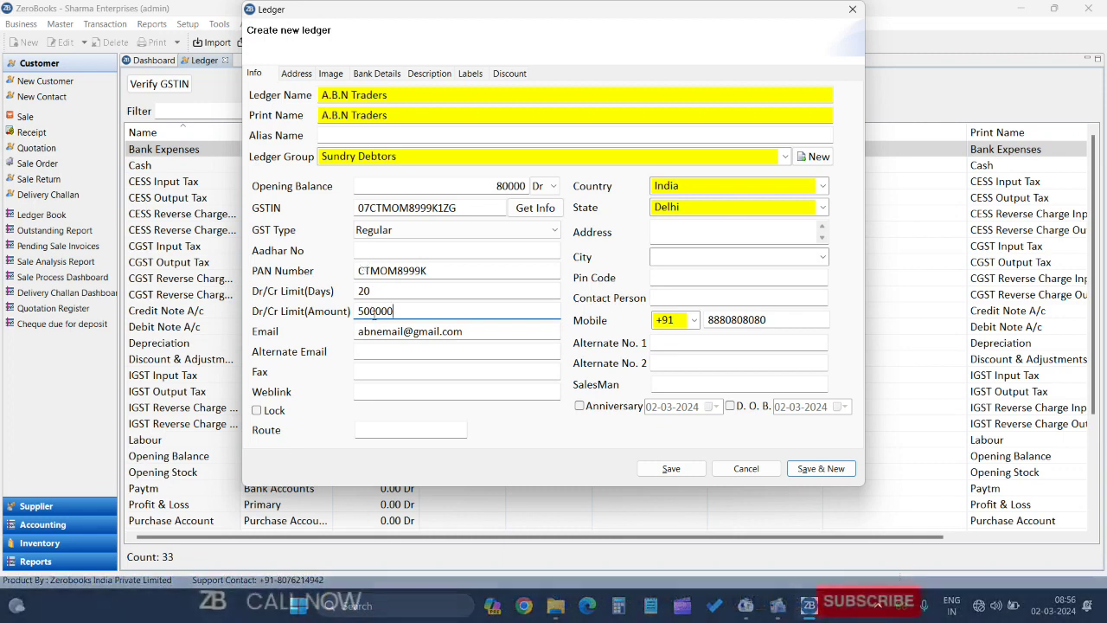
pyautogui.click(689, 256)
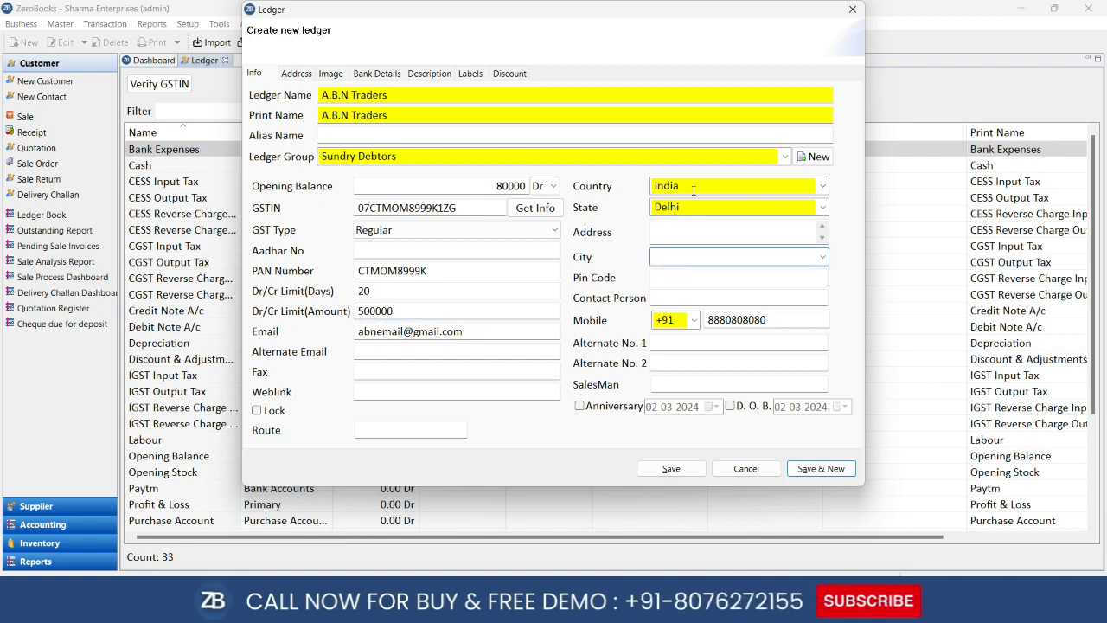
pyautogui.click(685, 233)
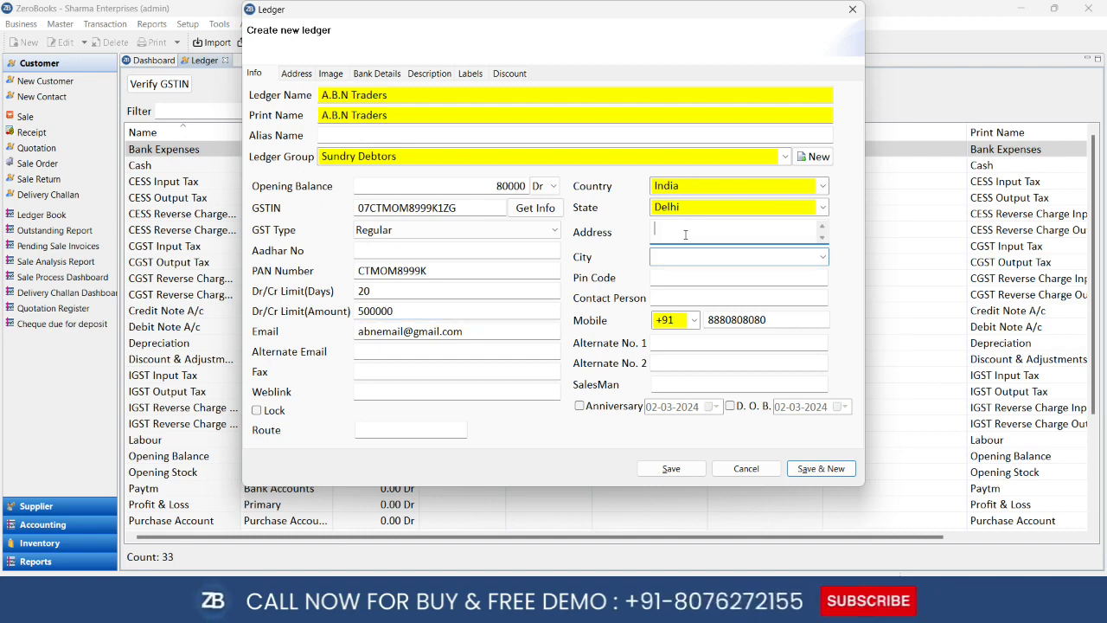
pyautogui.click(682, 344)
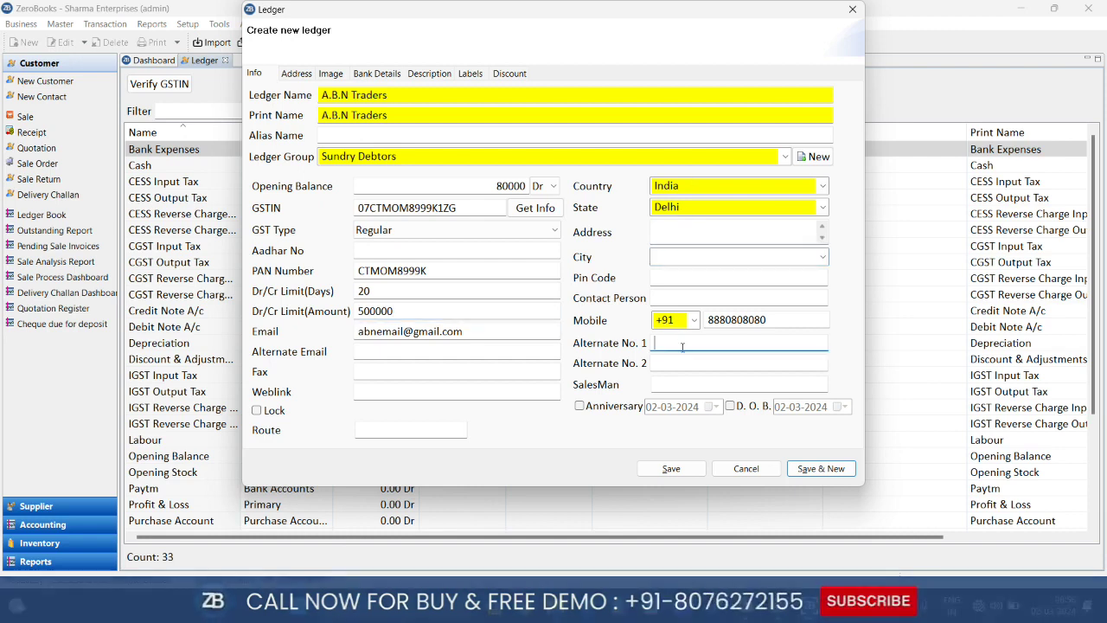
pyautogui.click(361, 390)
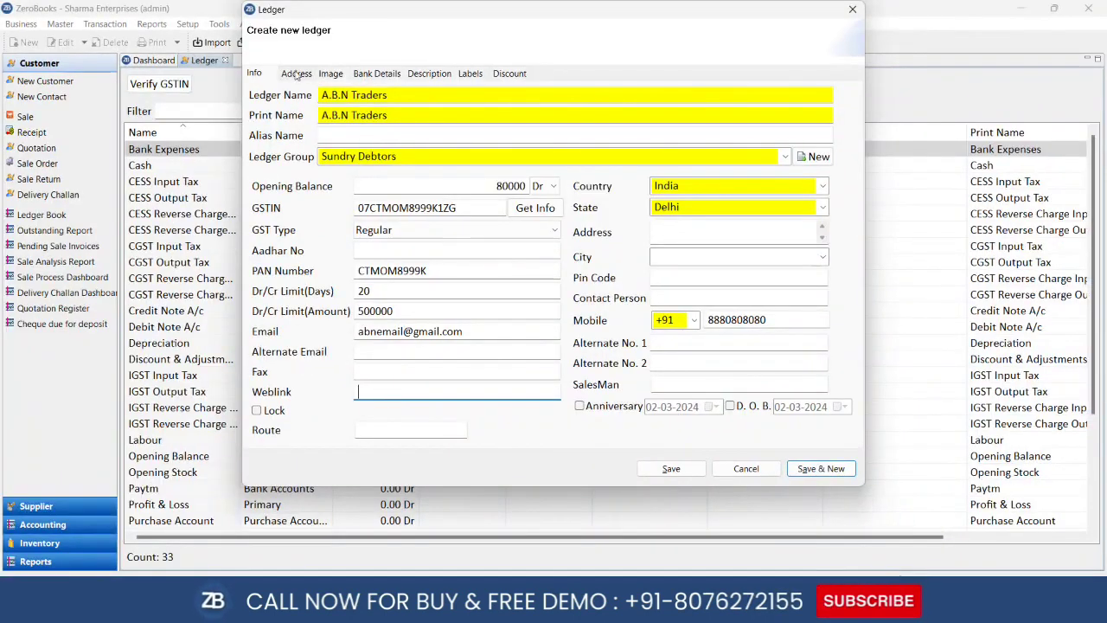
# Step through the ledger's Address, Image, Bank Details, Description, Labels and Discount pages
pyautogui.click(296, 75)
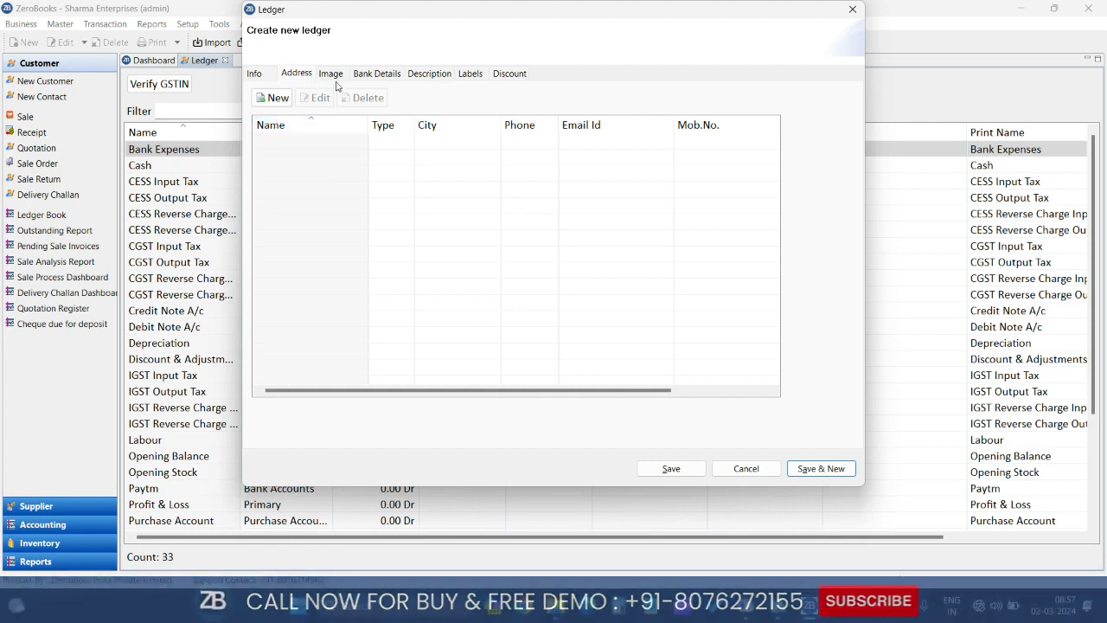
pyautogui.click(335, 77)
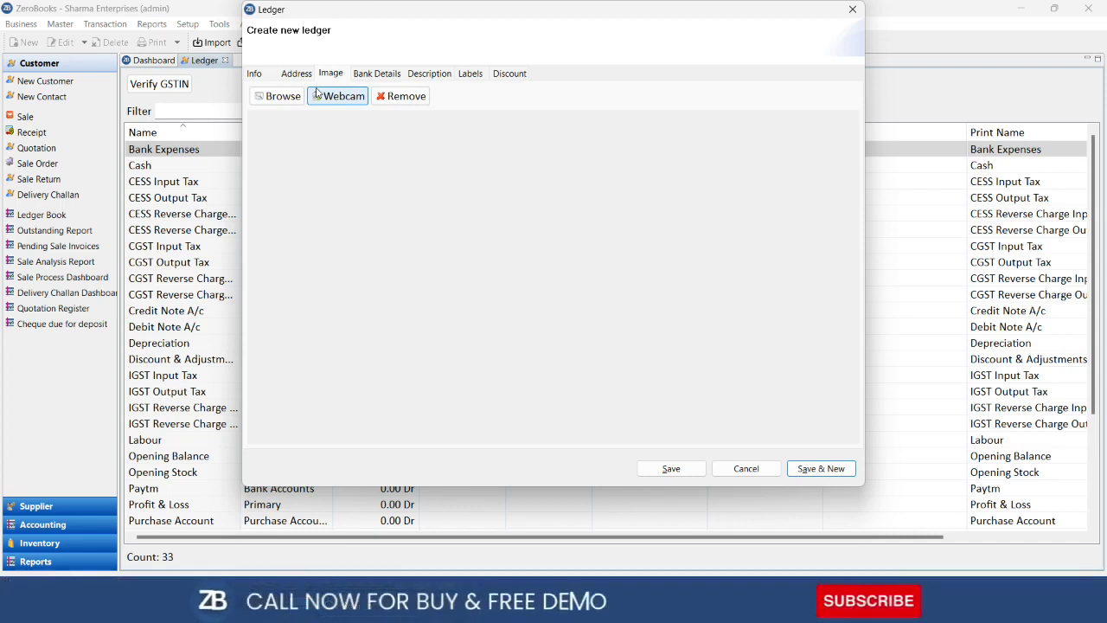
pyautogui.click(377, 75)
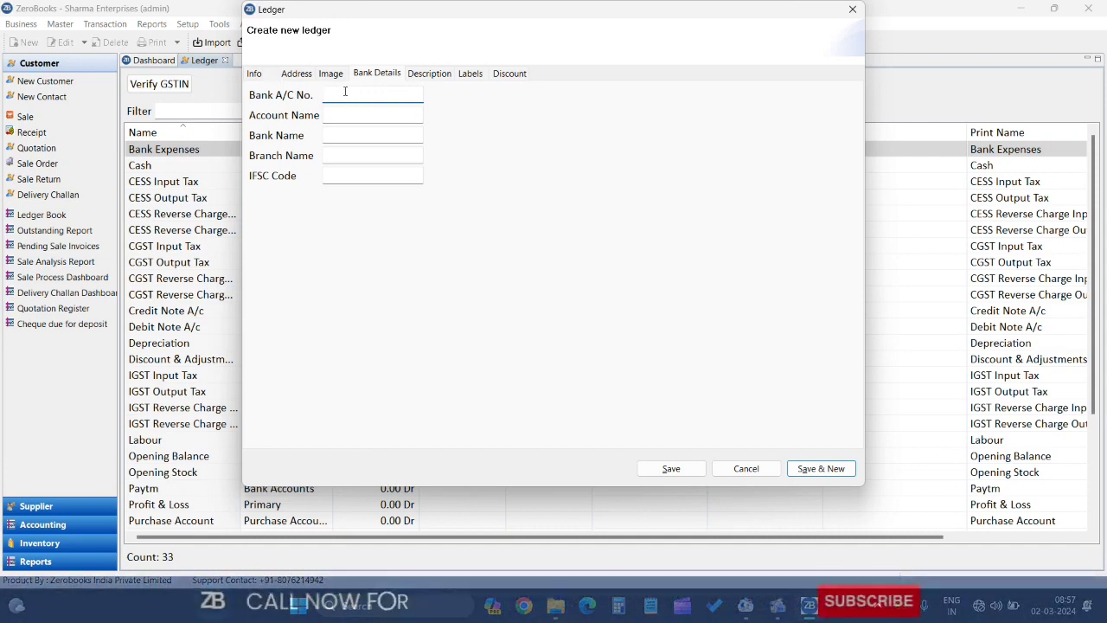
pyautogui.click(425, 76)
pyautogui.click(387, 133)
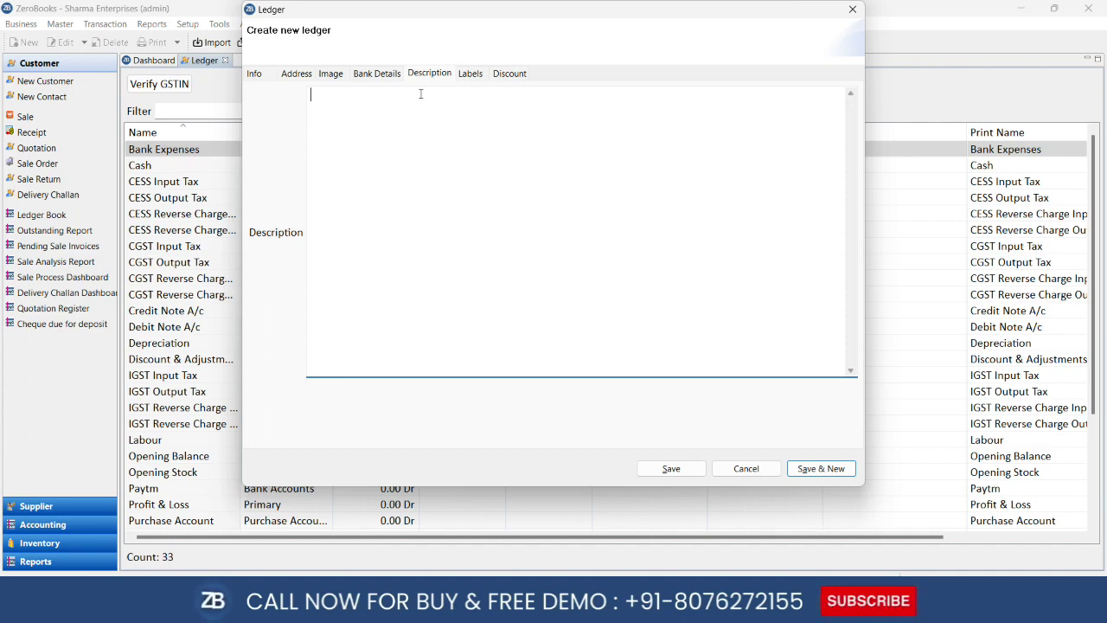
pyautogui.click(469, 74)
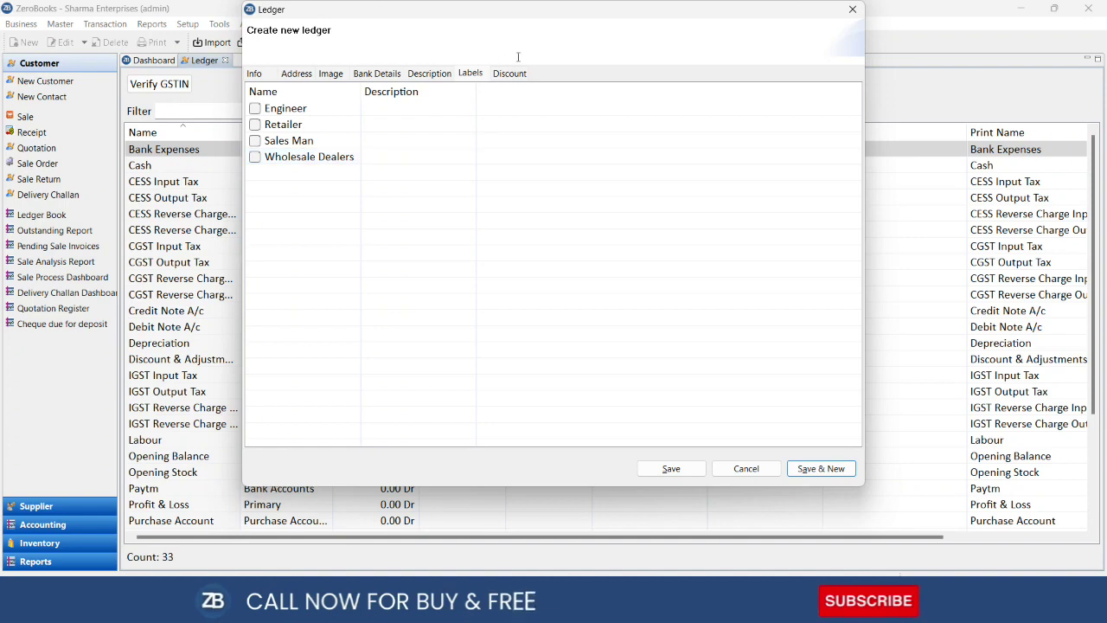
pyautogui.click(509, 75)
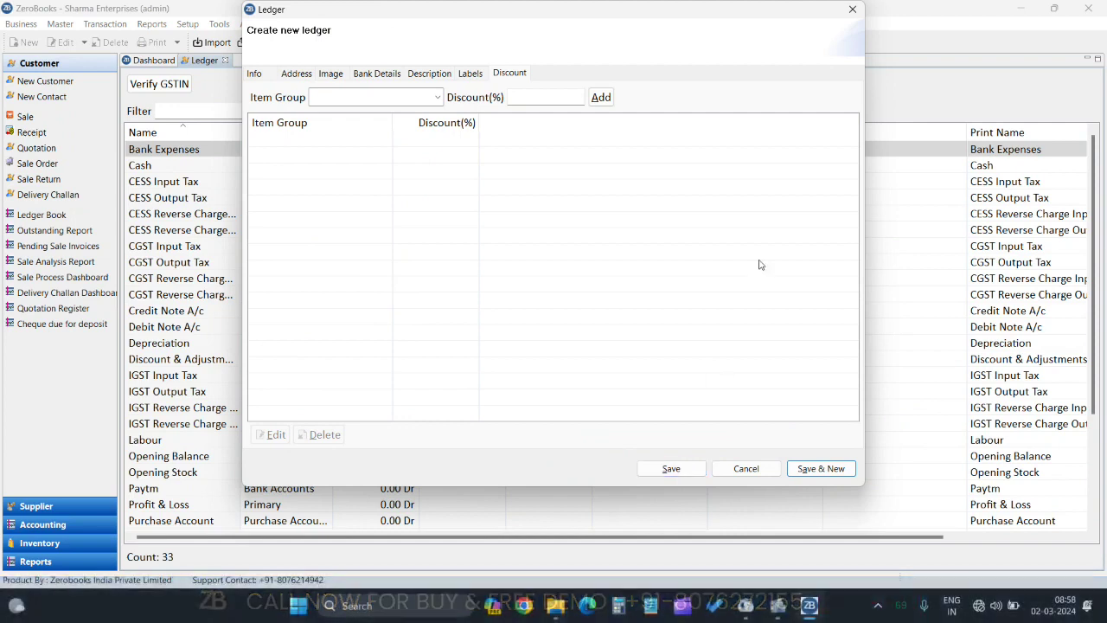
# Save the A.B.N Traders ledger with Alt+S and start another new ledger
pyautogui.hotkey('alt', 's')
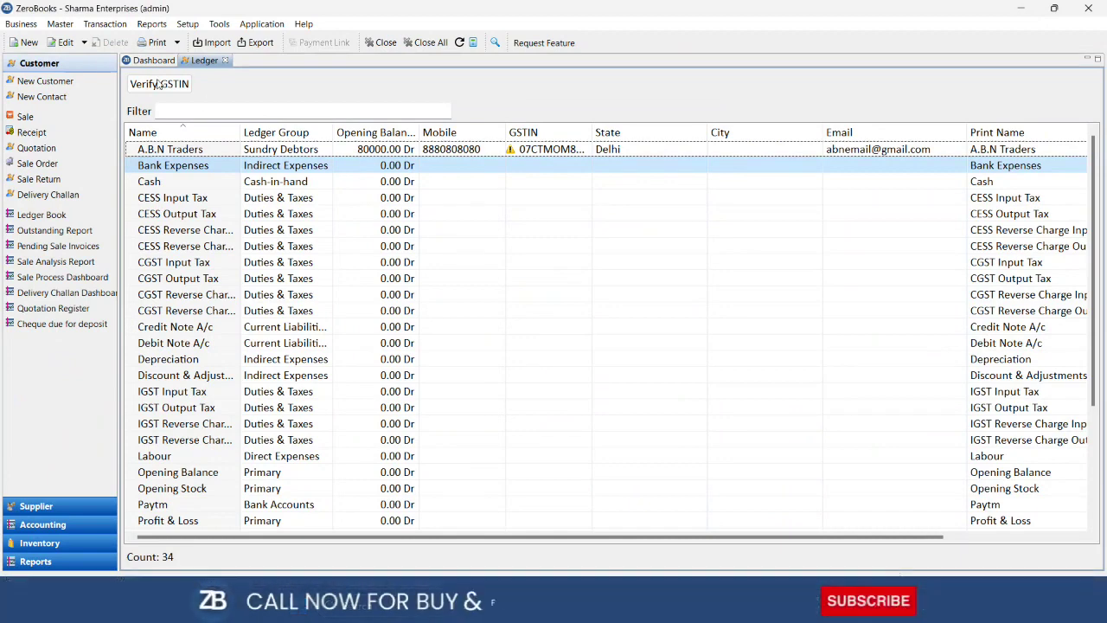
pyautogui.click(26, 42)
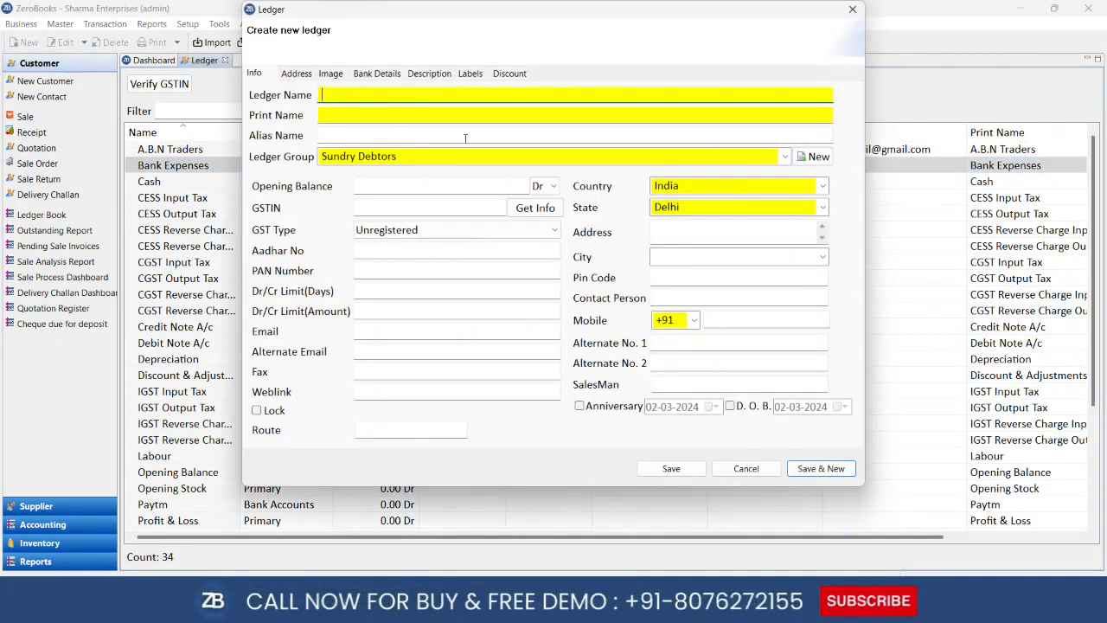
# Enter ledger 'SB Trdaers' under Sundry Creditors with a 10000 Cr opening balance
pyautogui.write('SB Trdaers')
pyautogui.press('Tab')
pyautogui.press('Tab')
pyautogui.press('Tab')
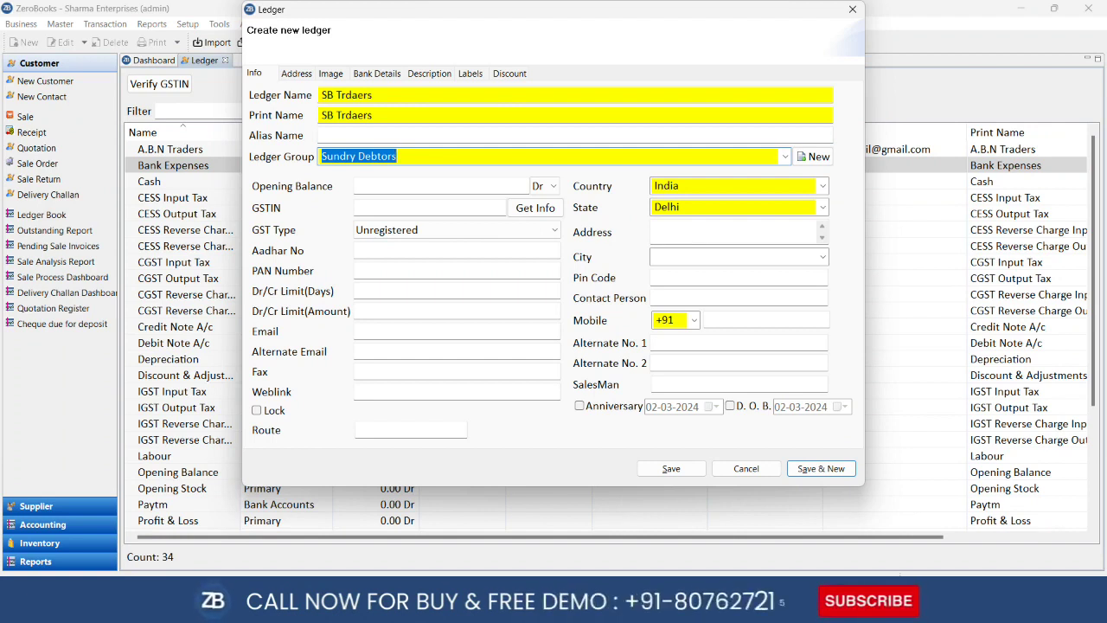
pyautogui.write('sund')
pyautogui.press('Return')
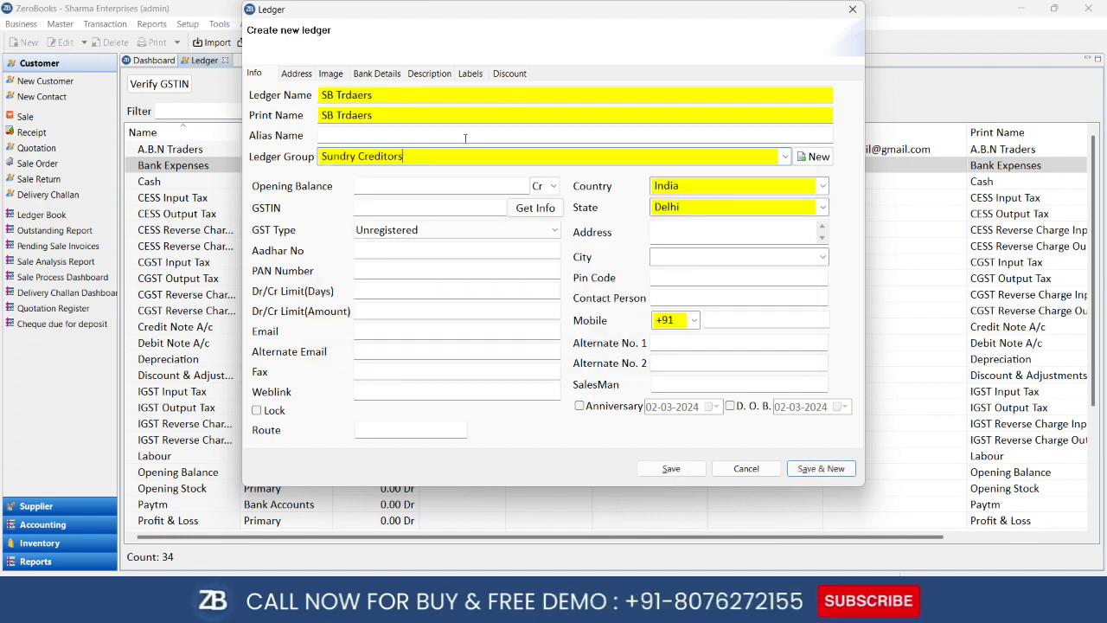
pyautogui.press('Return')
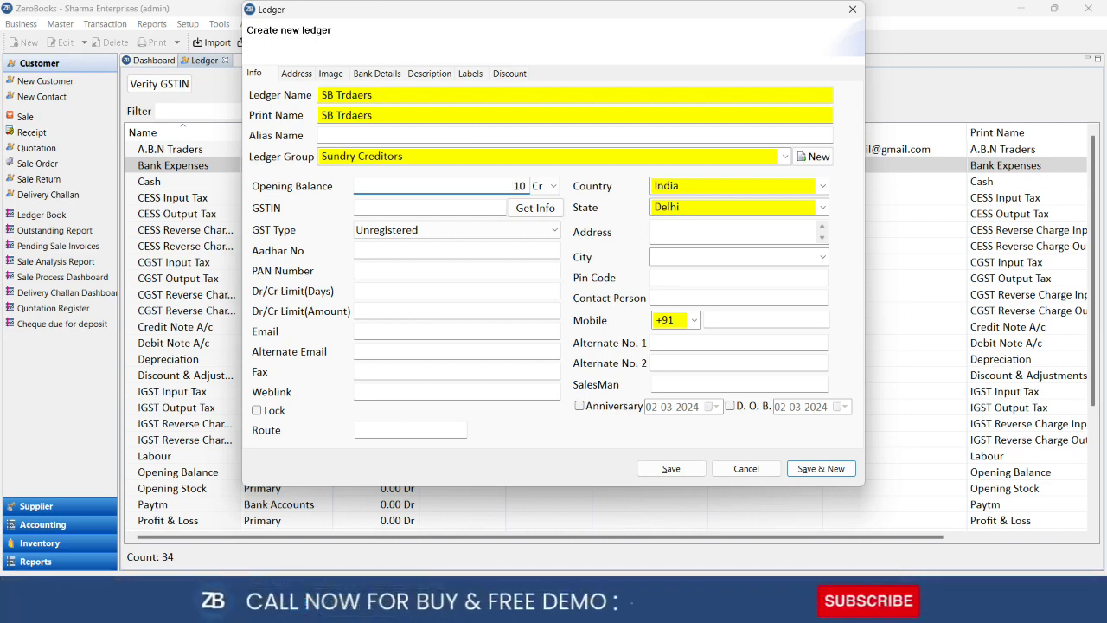
pyautogui.press('Tab')
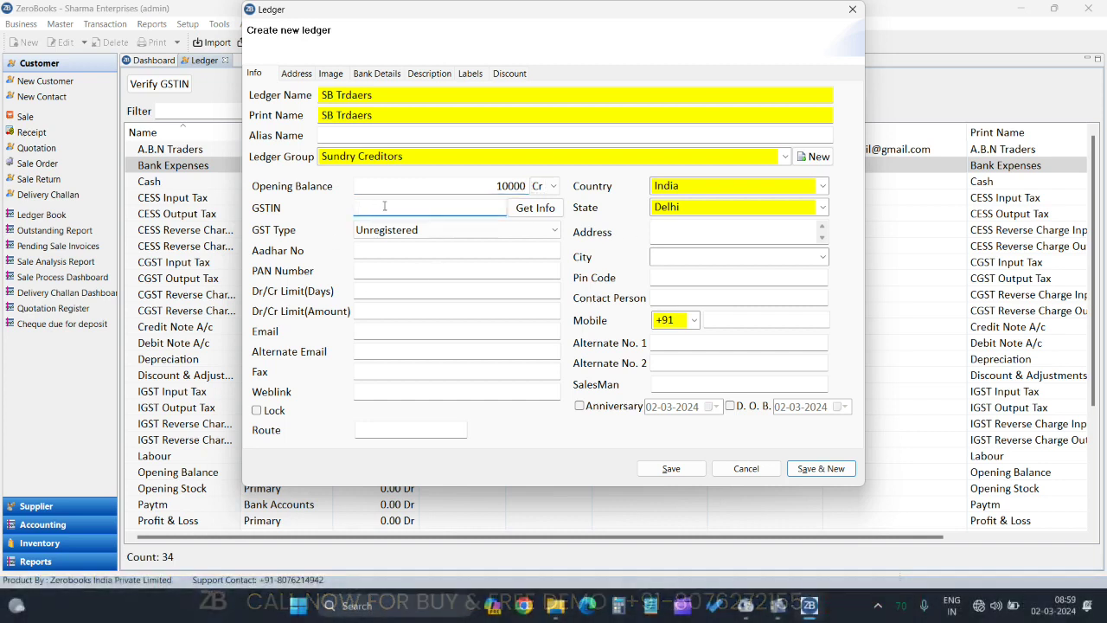
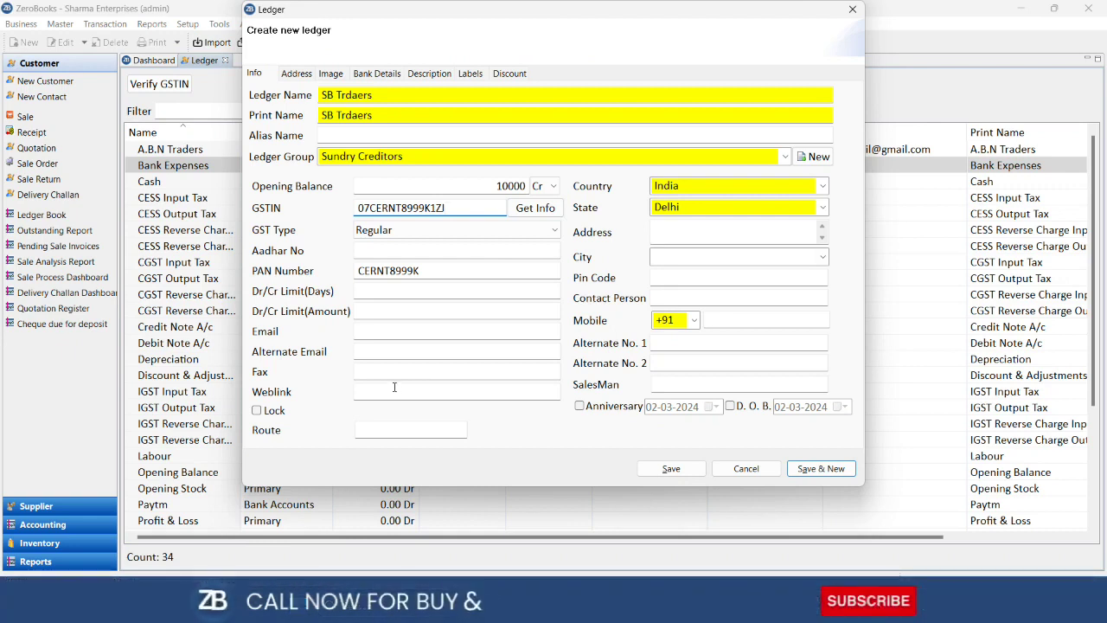
# Enter the supplier's GSTIN, review the Address, Image, Bank and Description pages, then Save & New
pyautogui.click(290, 75)
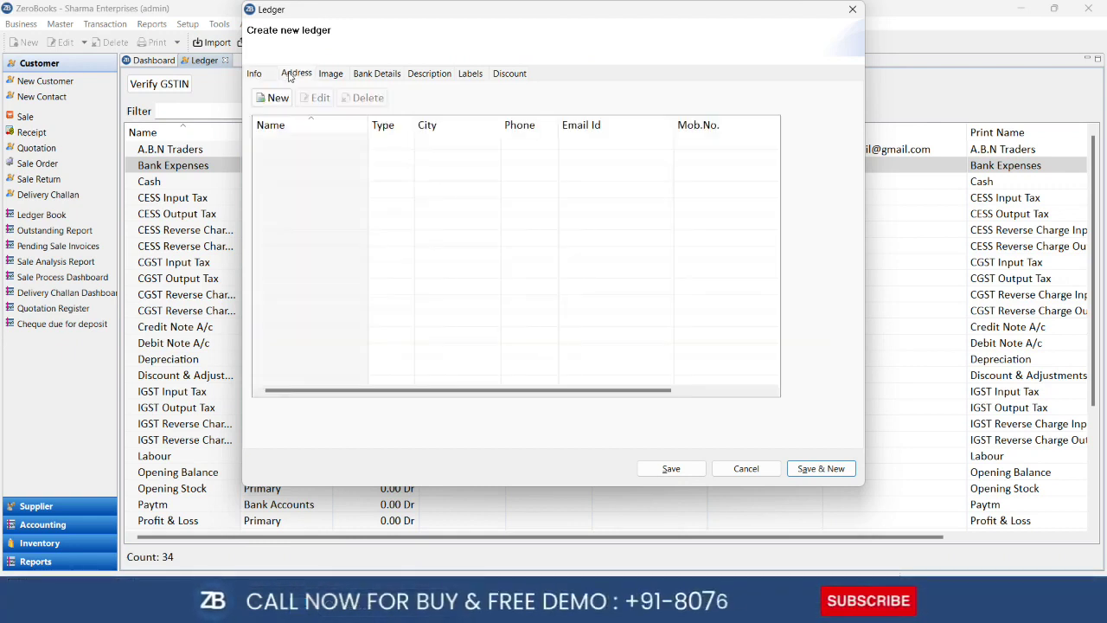
pyautogui.click(330, 74)
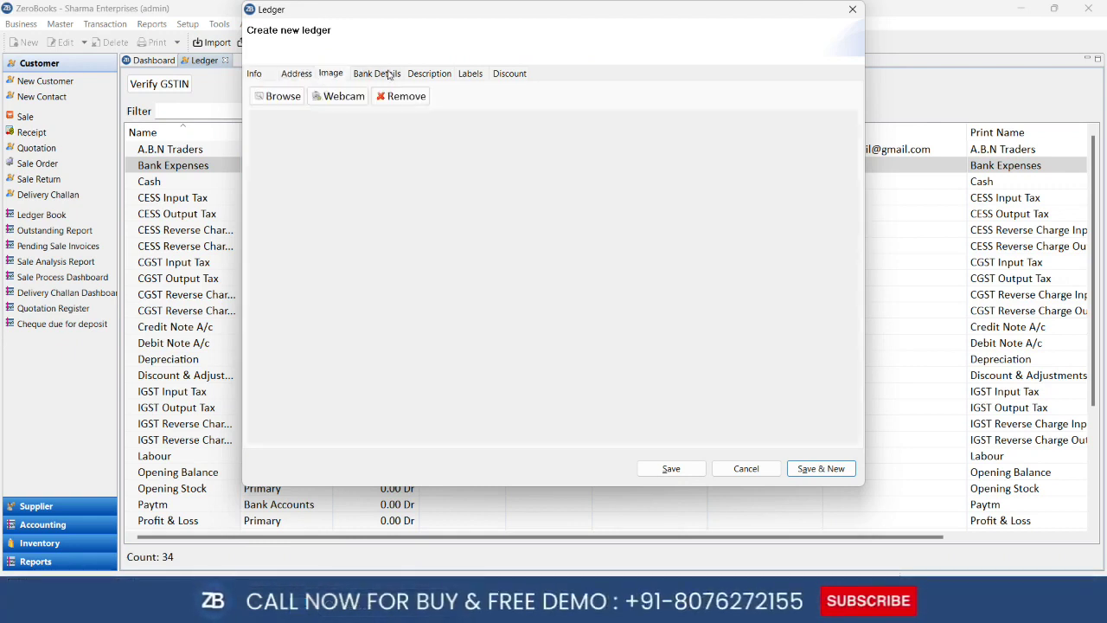
pyautogui.click(389, 74)
pyautogui.click(429, 75)
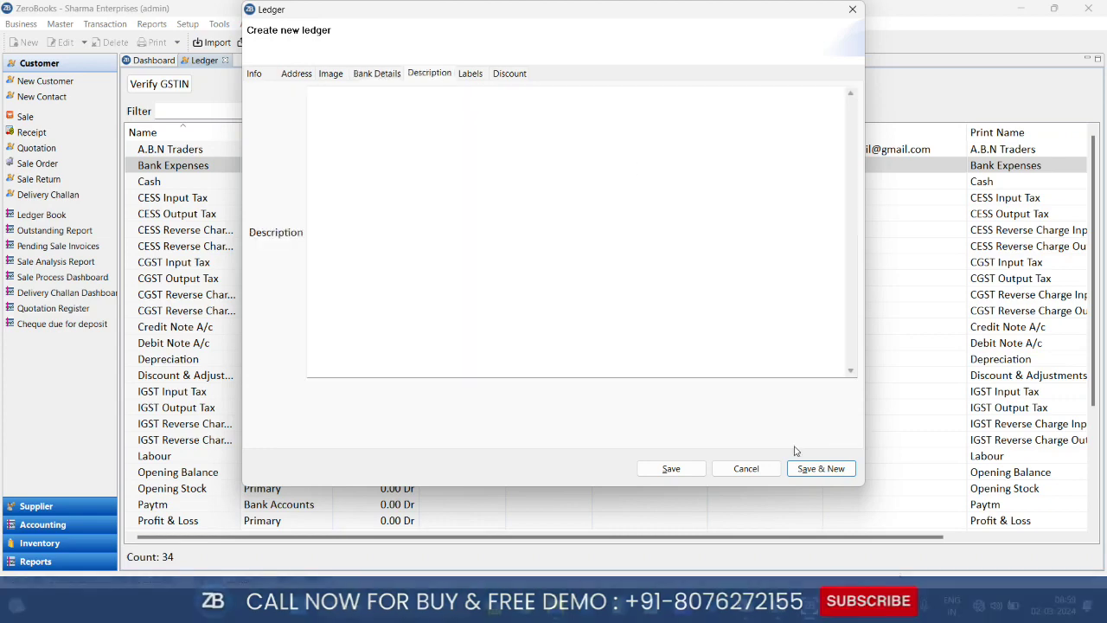
pyautogui.click(670, 468)
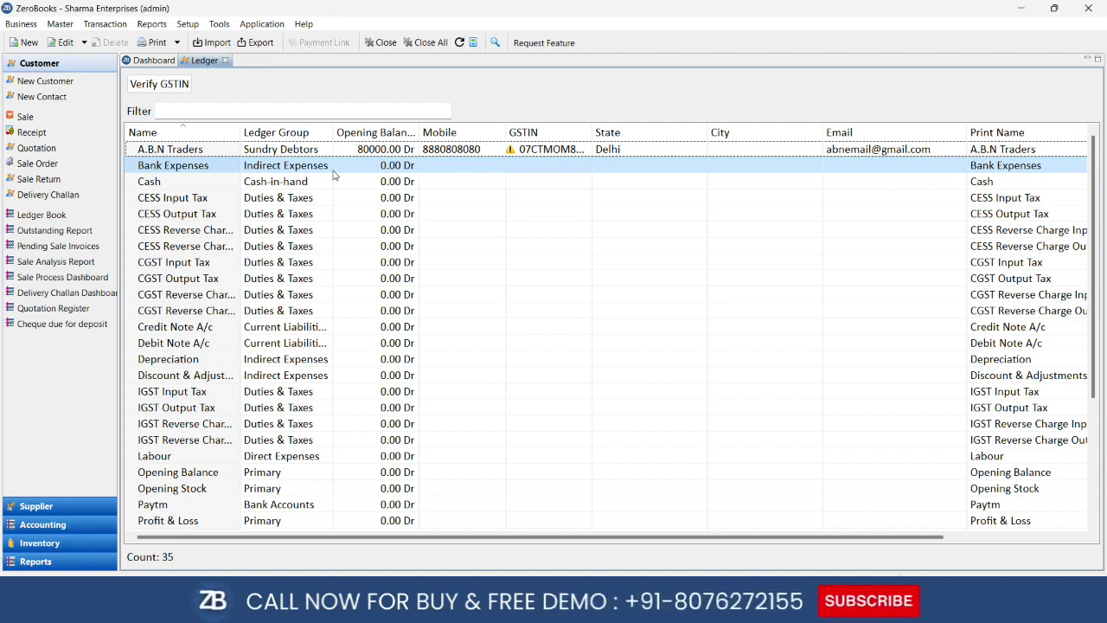
# Close the ledger list and open Master > Item, showing only Demo Item (100001, PCS)
pyautogui.click(224, 60)
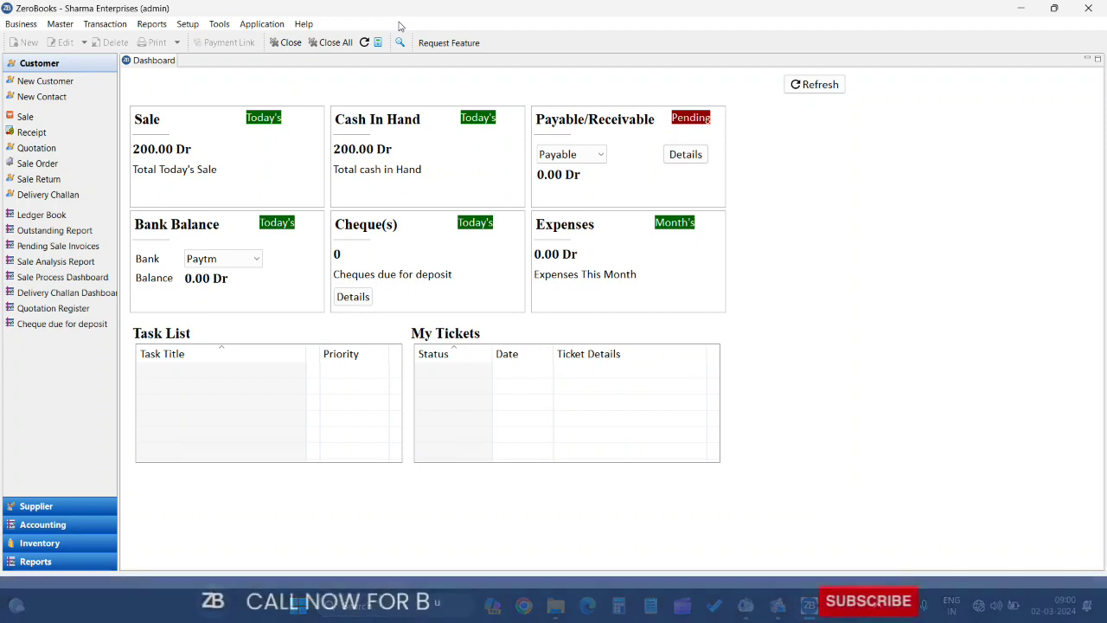
pyautogui.click(61, 24)
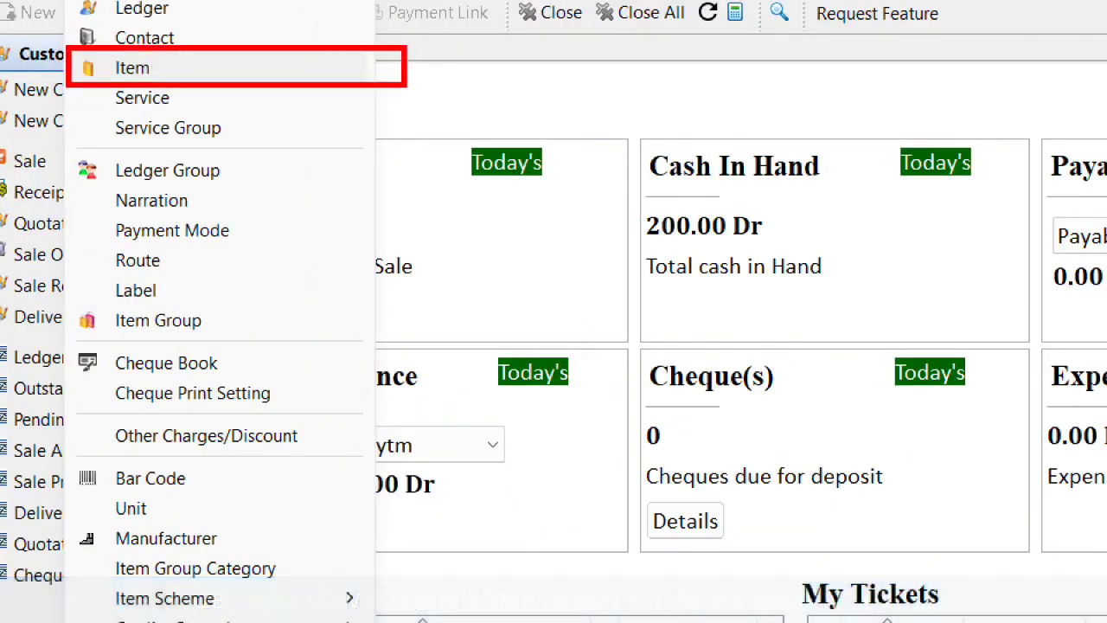
pyautogui.click(132, 68)
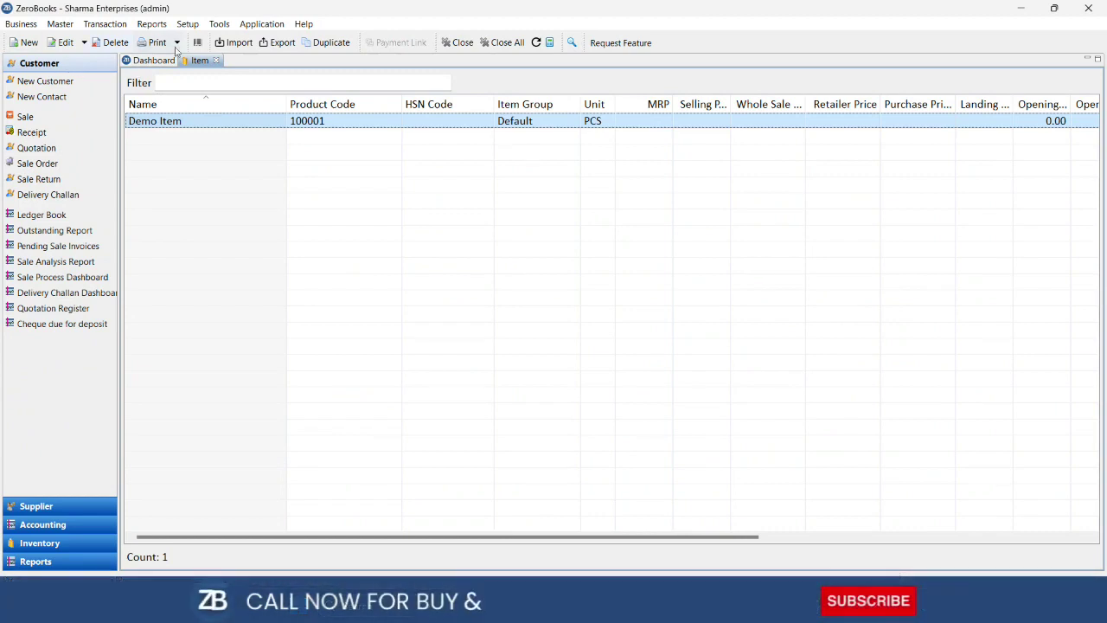
pyautogui.click(216, 60)
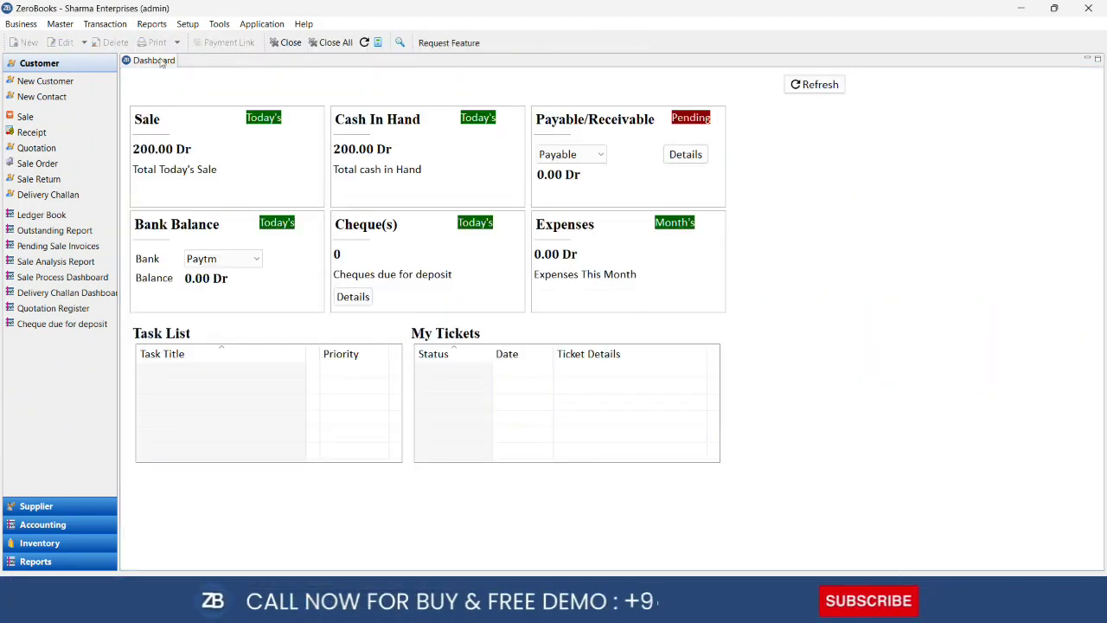
pyautogui.click(60, 23)
pyautogui.click(85, 71)
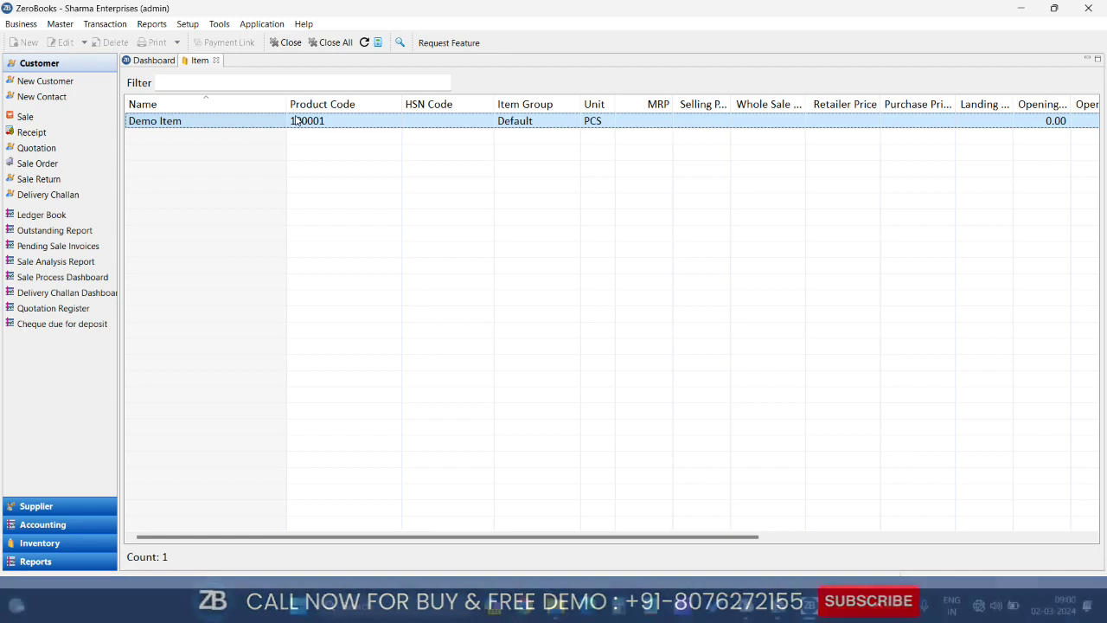
pyautogui.click(204, 82)
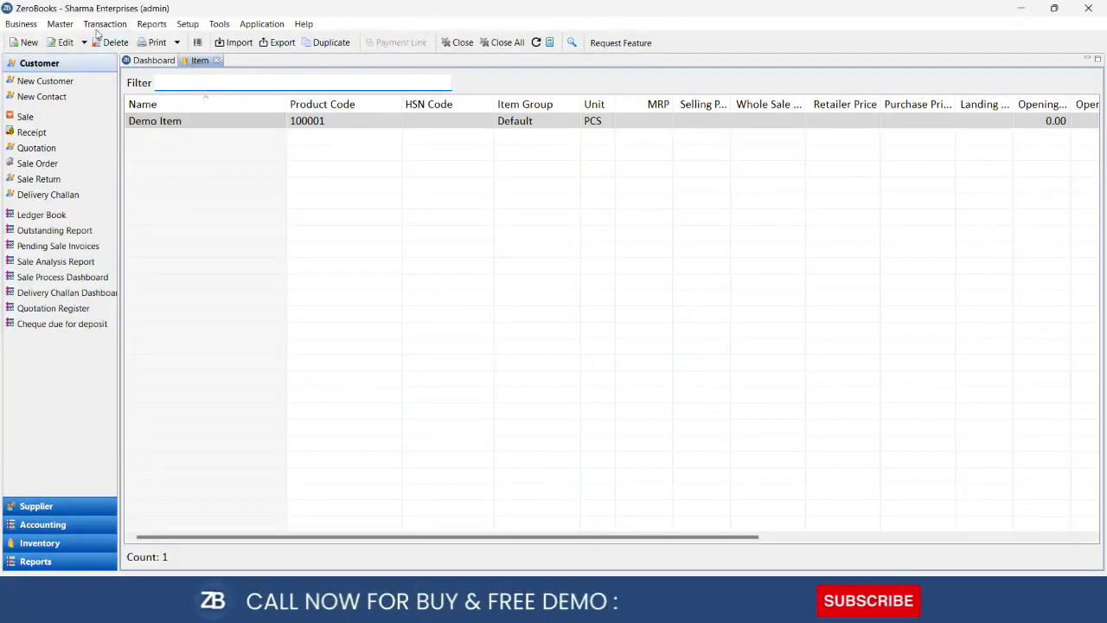
# Close the item list, reopen A.B.N Traders' ledger and save it unchanged, then close the ledger list
pyautogui.click(217, 60)
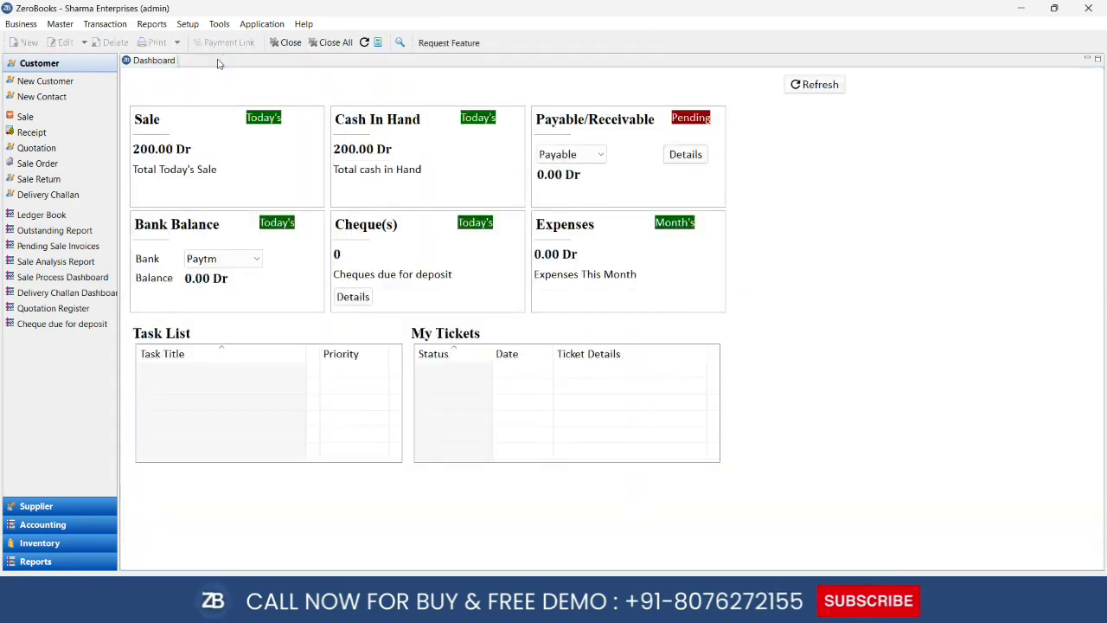
pyautogui.click(59, 24)
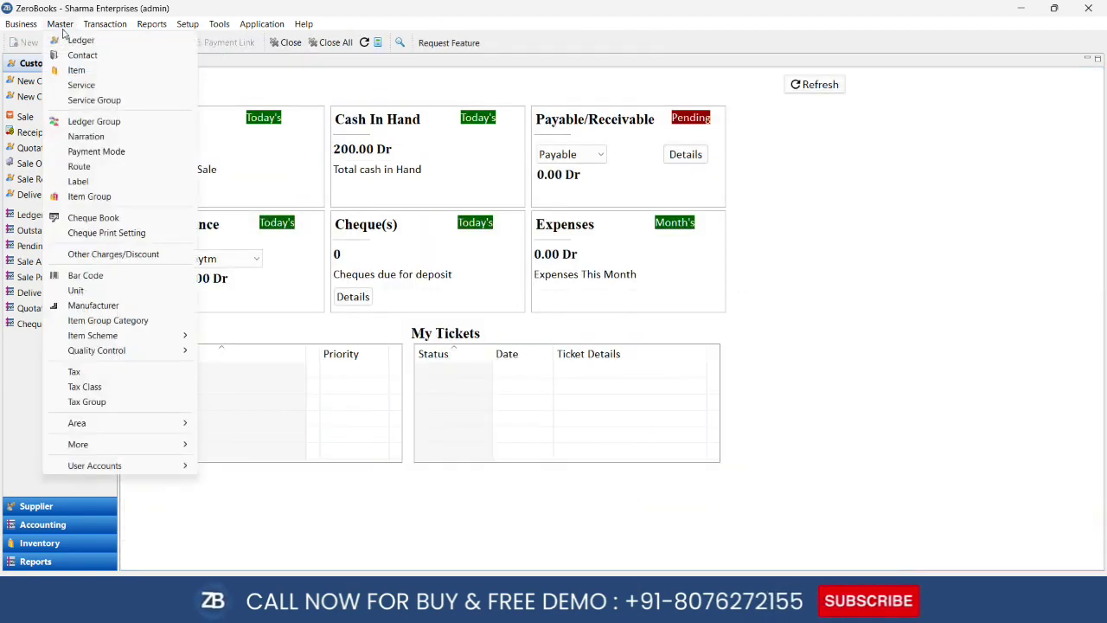
pyautogui.click(71, 38)
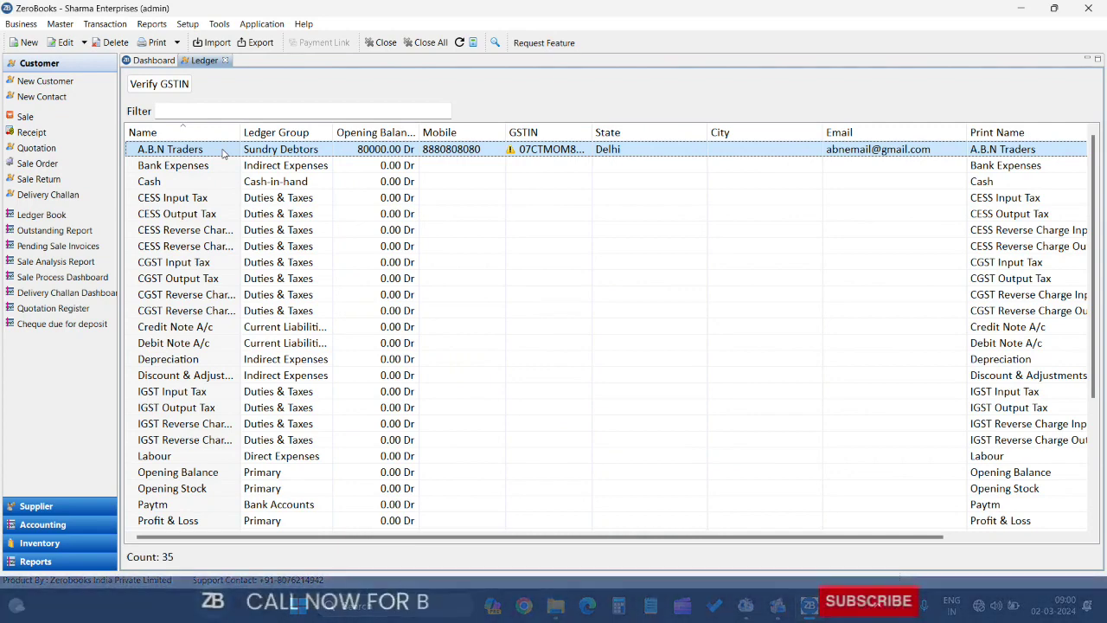
pyautogui.click(60, 43)
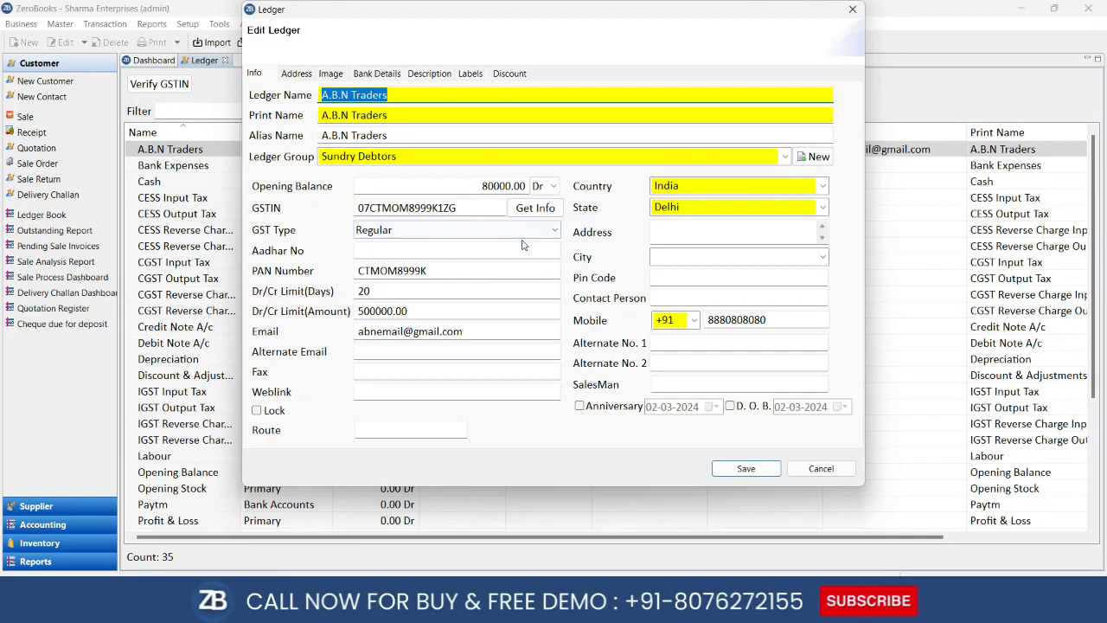
pyautogui.click(727, 472)
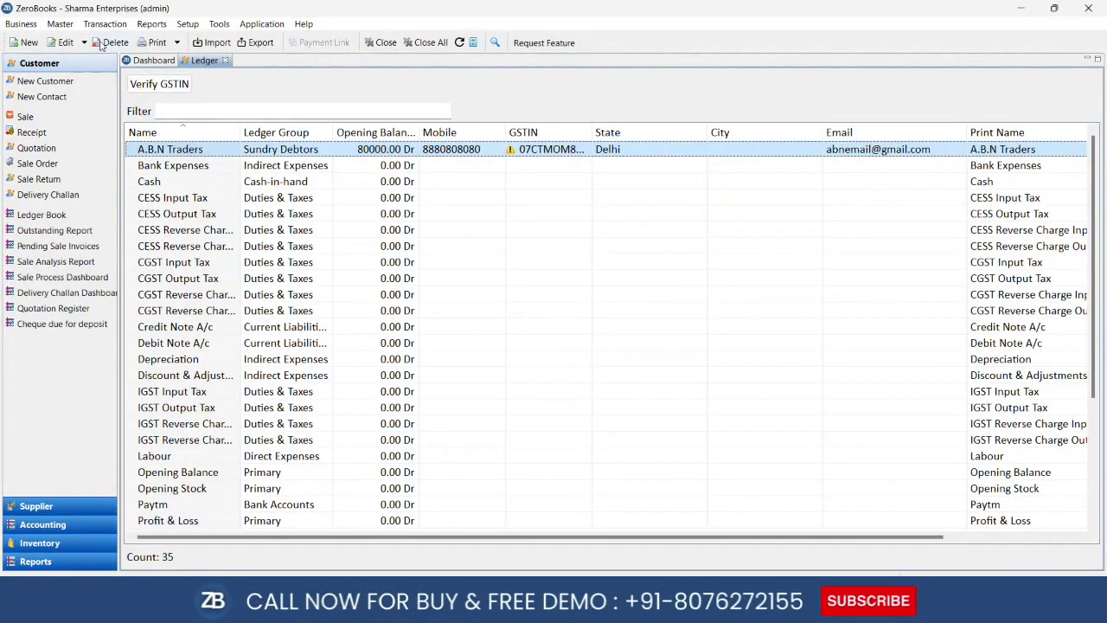
pyautogui.click(225, 60)
pyautogui.click(53, 24)
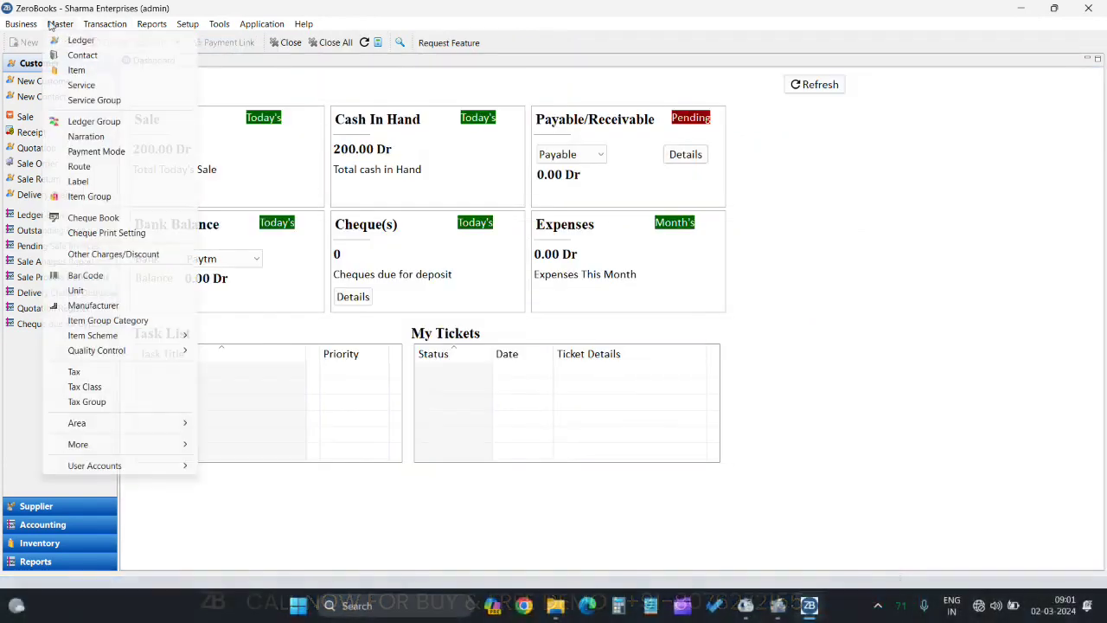
# Try deleting Demo Item from the item list, dismiss the in-use error, and start a new item
pyautogui.click(76, 69)
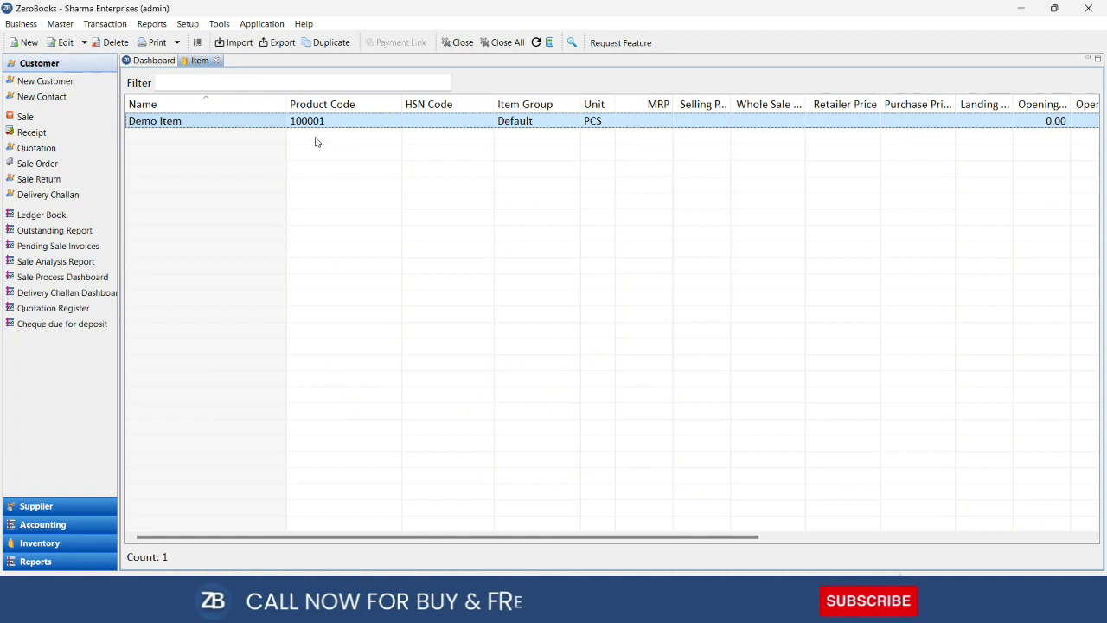
pyautogui.click(113, 42)
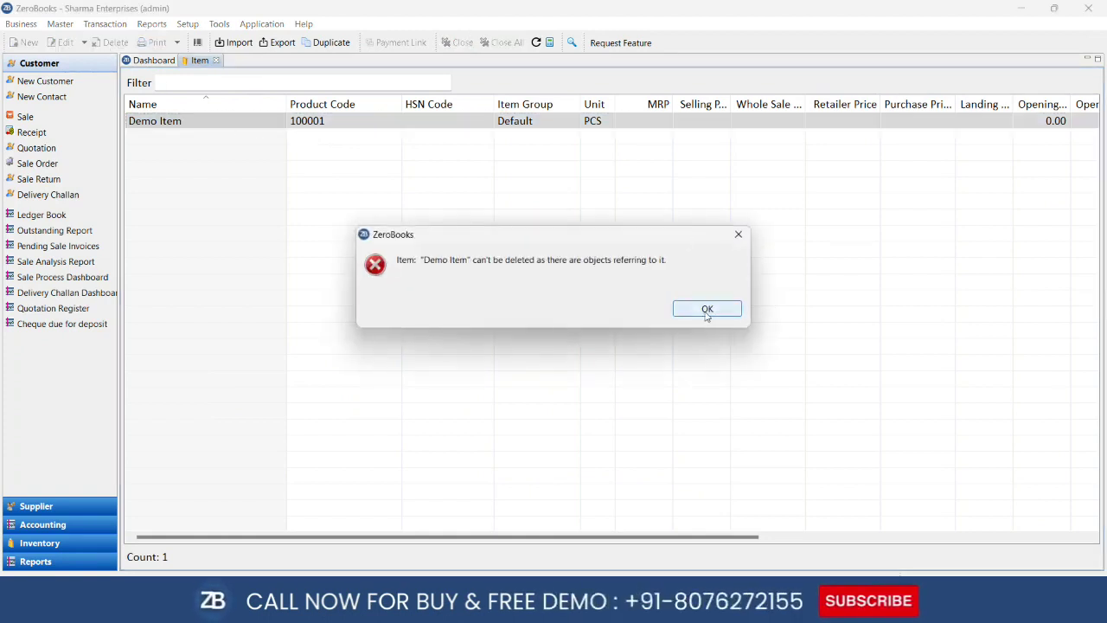
pyautogui.click(707, 310)
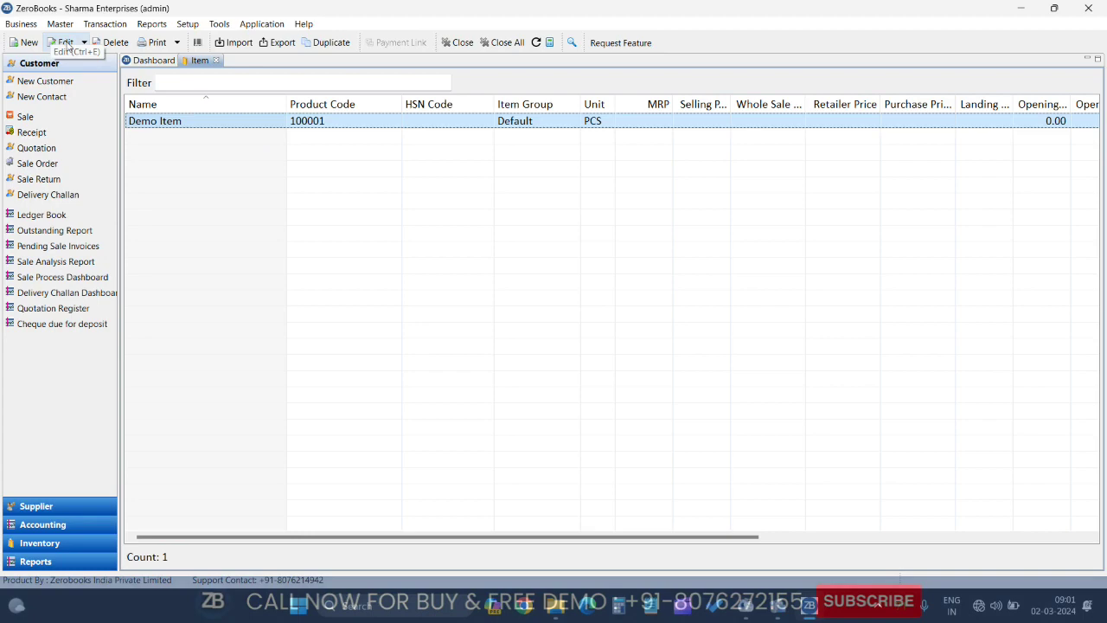
pyautogui.click(12, 52)
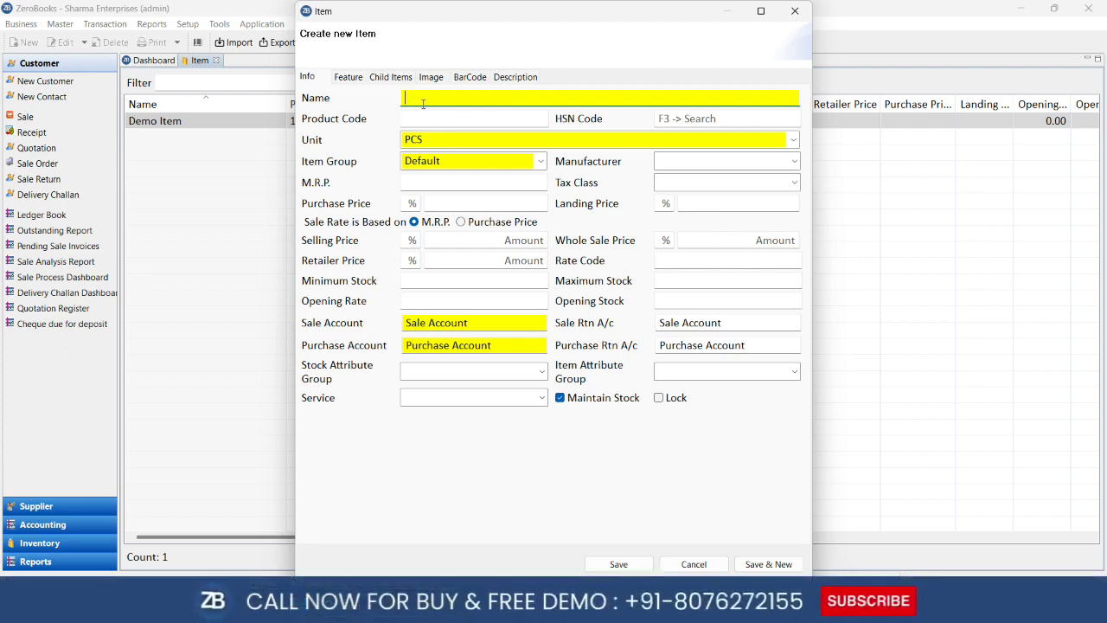
# Enter 'Parle' as the new item's name, keeping unit PCS and group Default
pyautogui.write('le')
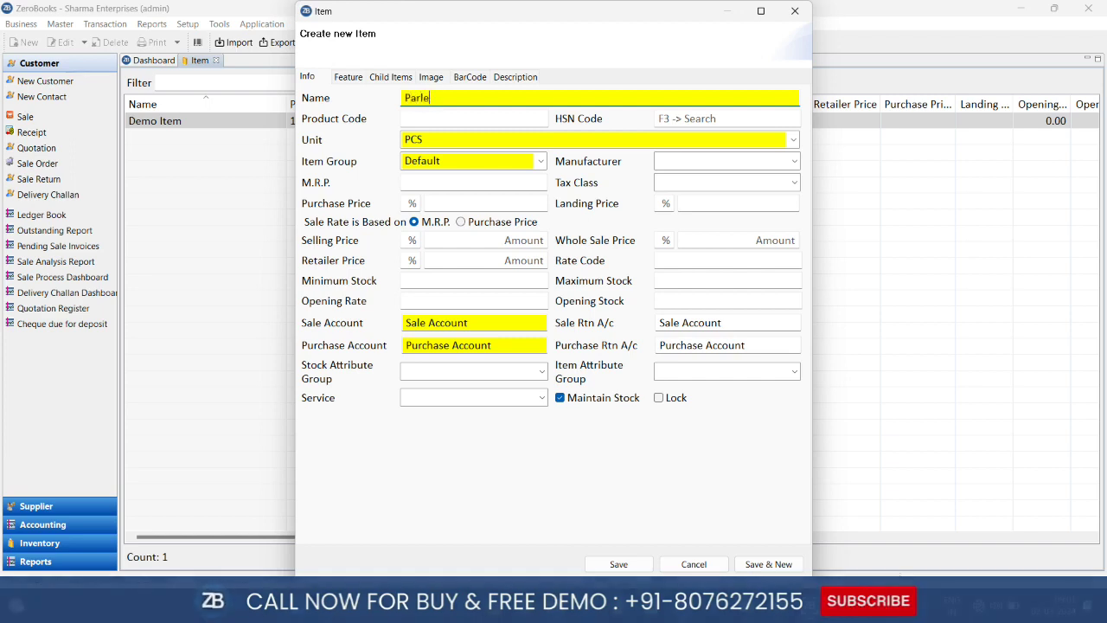
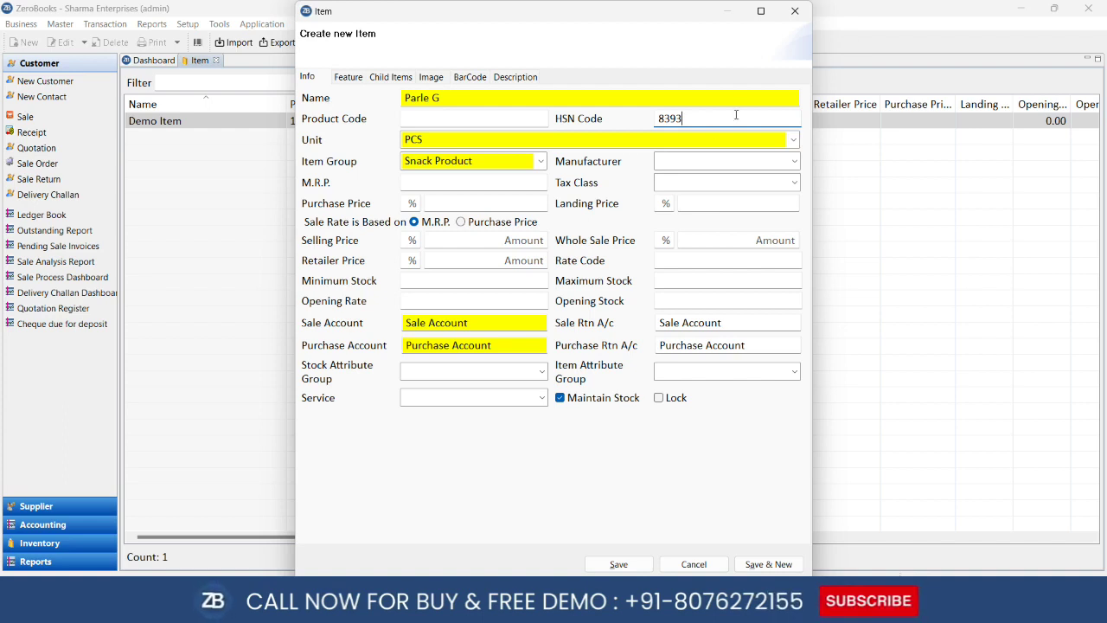
# Search for Parle G's manufacturer by typing 'par' in the Manufacturer box
pyautogui.click(705, 162)
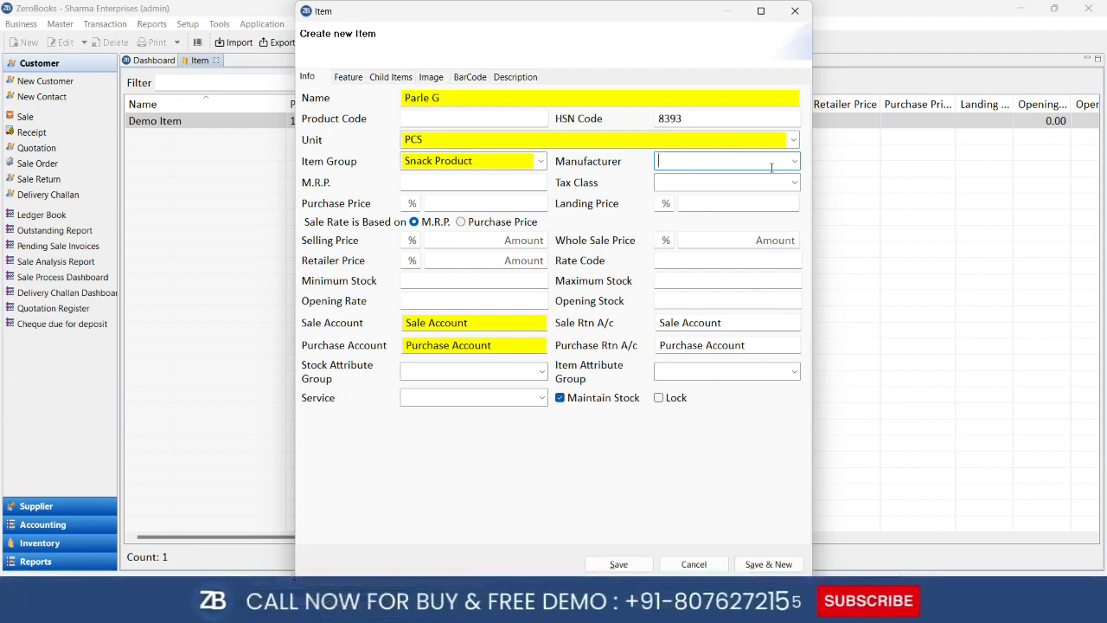
pyautogui.write('par')
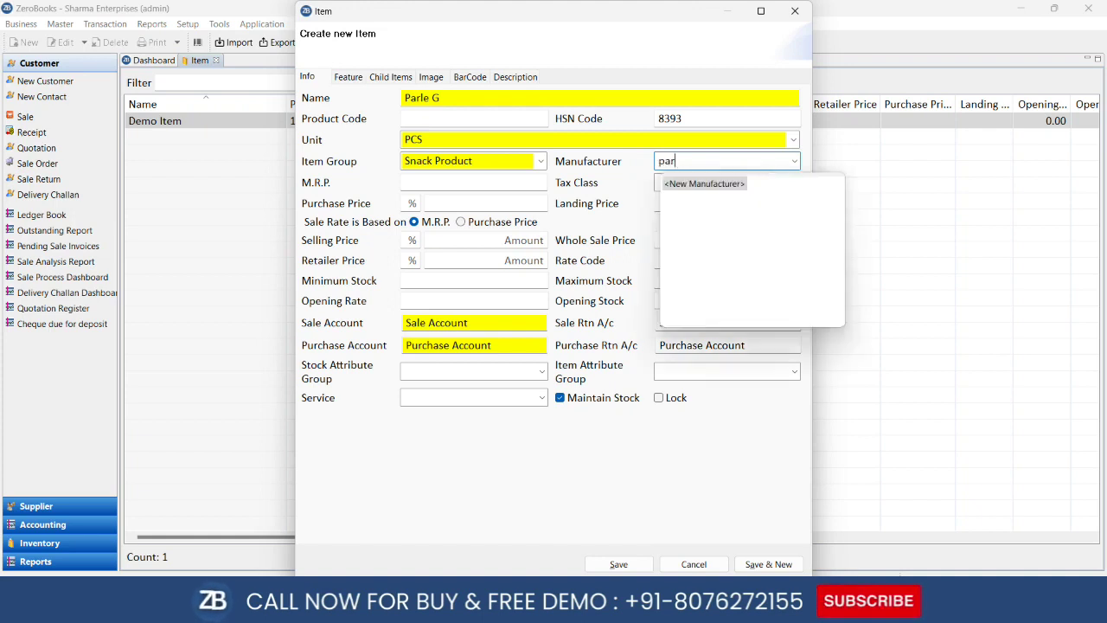
# Create and save a new manufacturer named 'Parle Pvt Ltd' for the item
pyautogui.click(718, 185)
pyautogui.write('Parle Pvt Ltd')
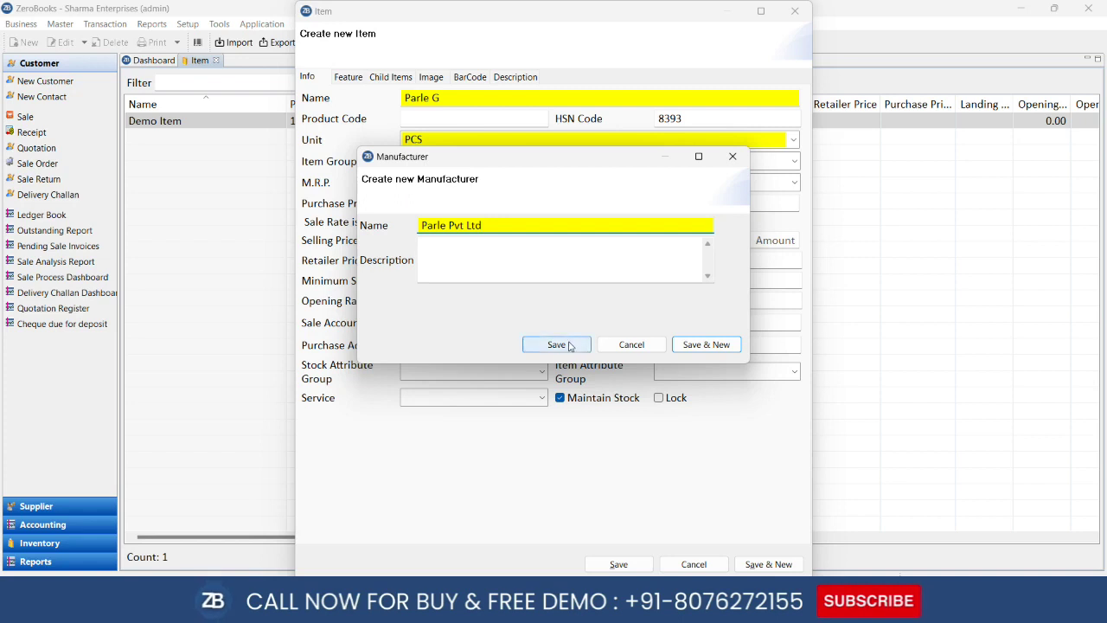
pyautogui.click(558, 345)
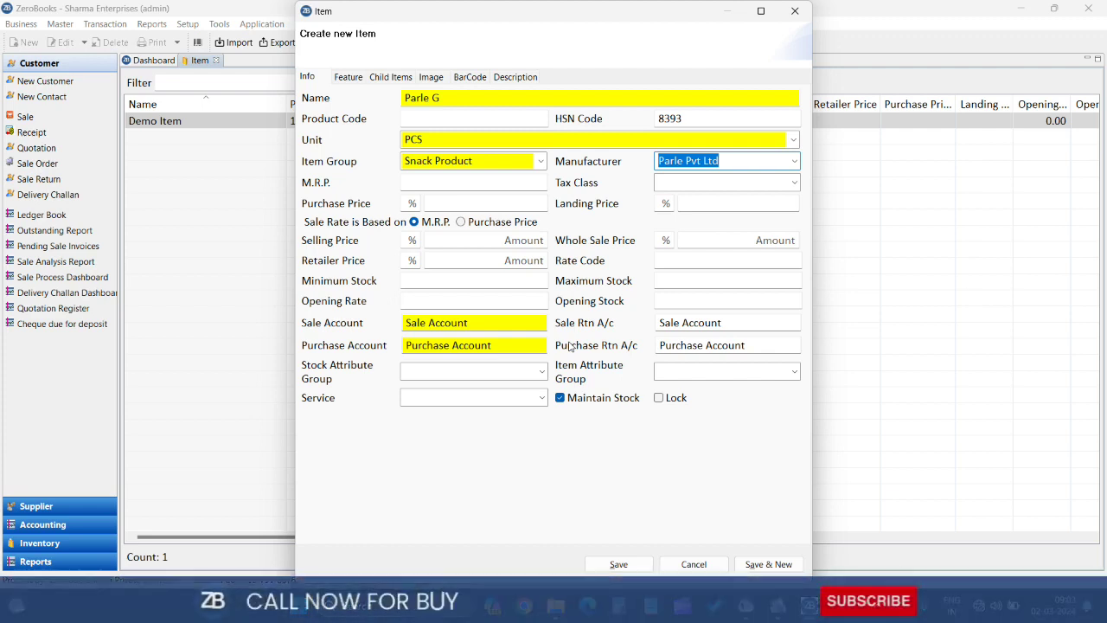
# Set Parle G's M.R.P. to 10 and its tax class to GST5
pyautogui.click(542, 182)
pyautogui.press('Tab')
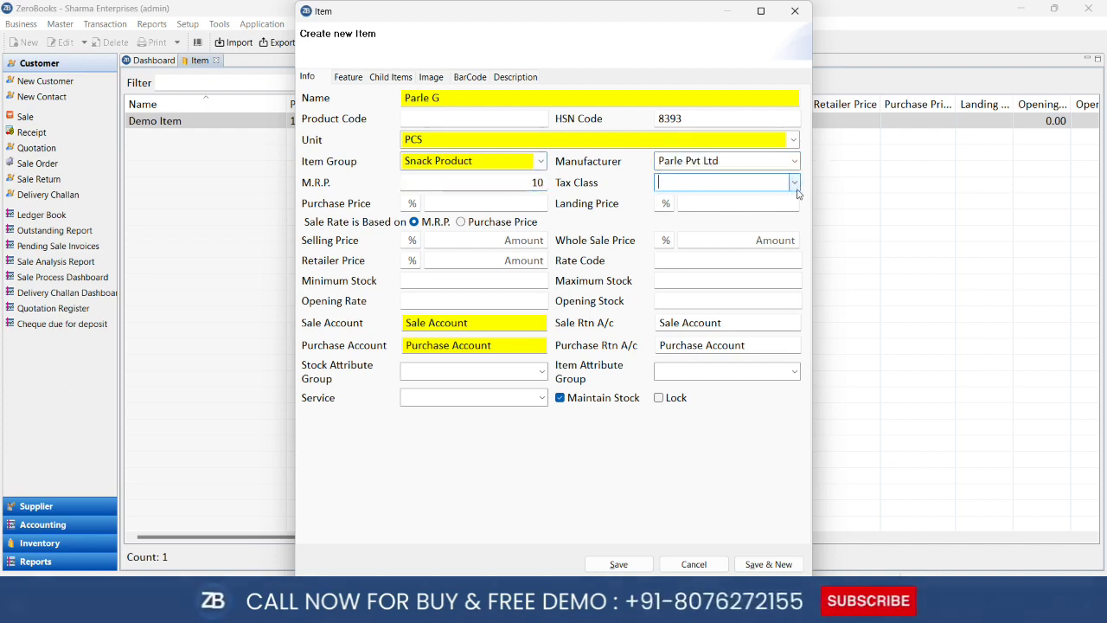
pyautogui.click(795, 186)
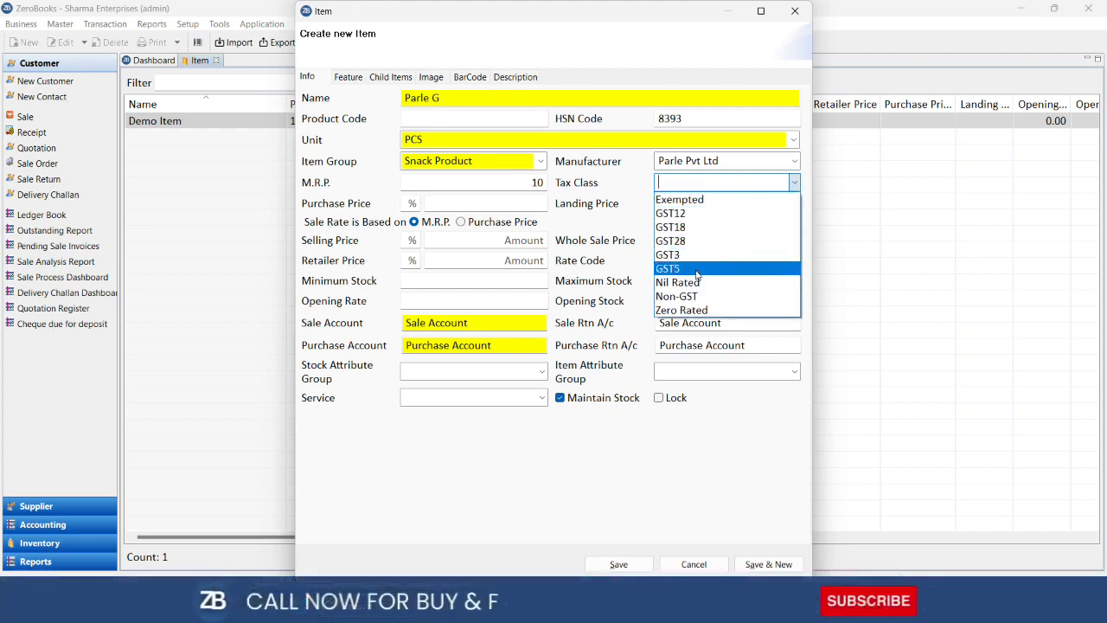
pyautogui.click(696, 270)
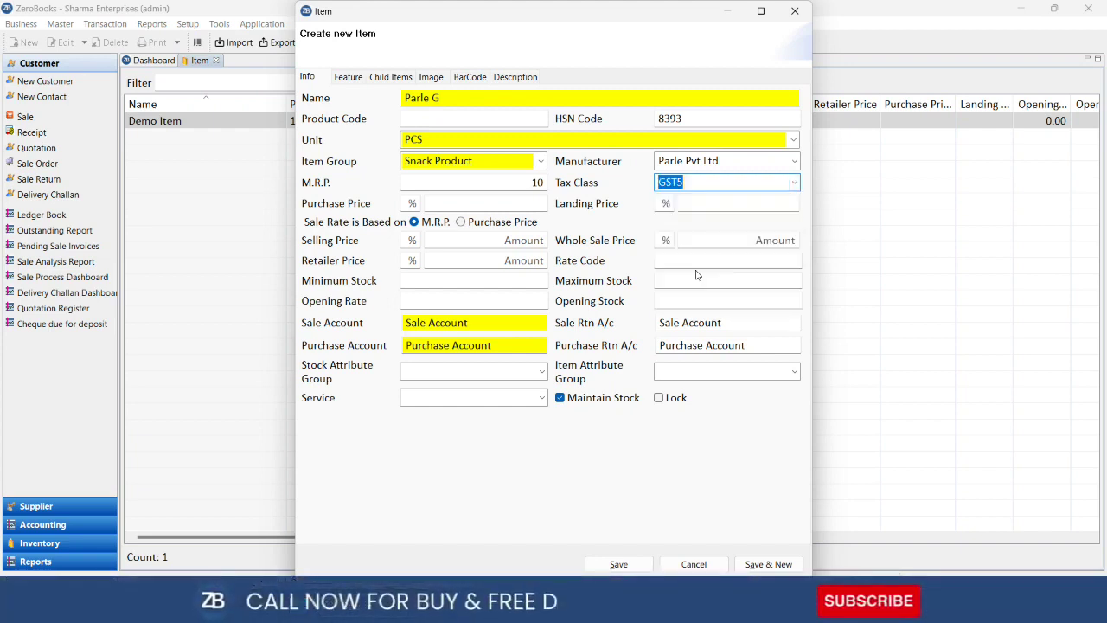
# Set purchase price to 60% (4.00) and landing price to 55% (5.00)
pyautogui.click(406, 204)
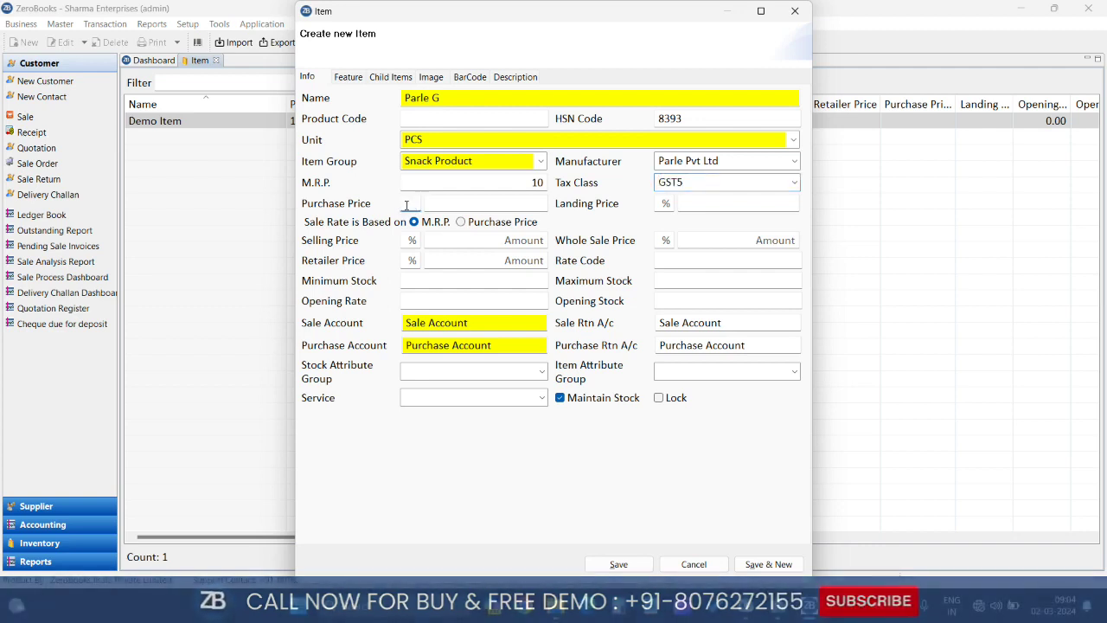
pyautogui.click(483, 205)
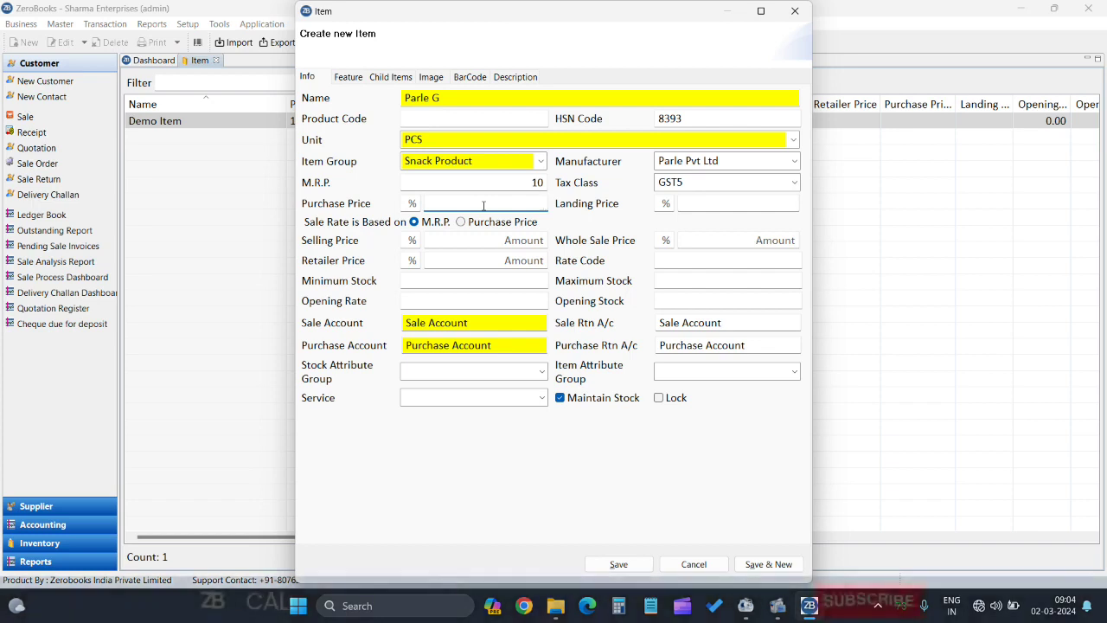
pyautogui.write('5')
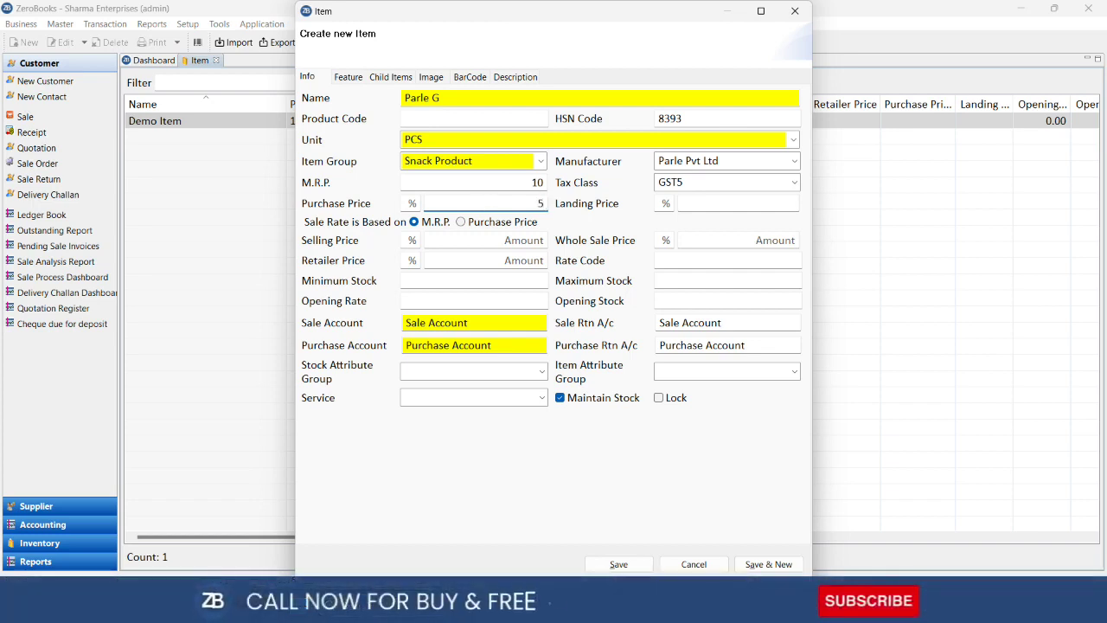
pyautogui.click(408, 203)
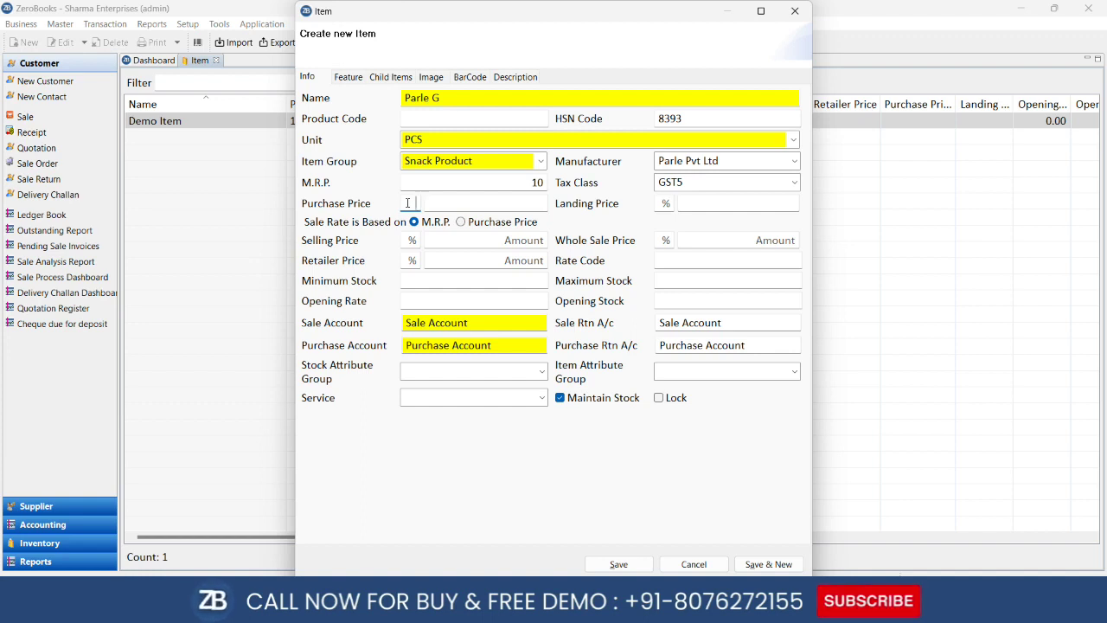
pyautogui.write('60')
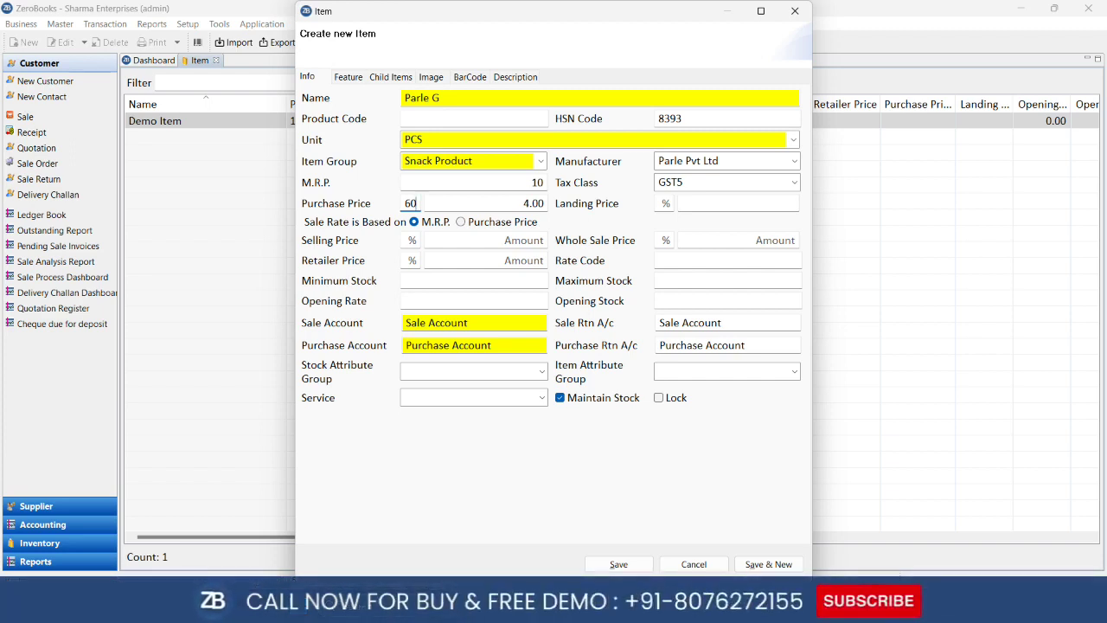
pyautogui.press('Tab')
pyautogui.press('Tab')
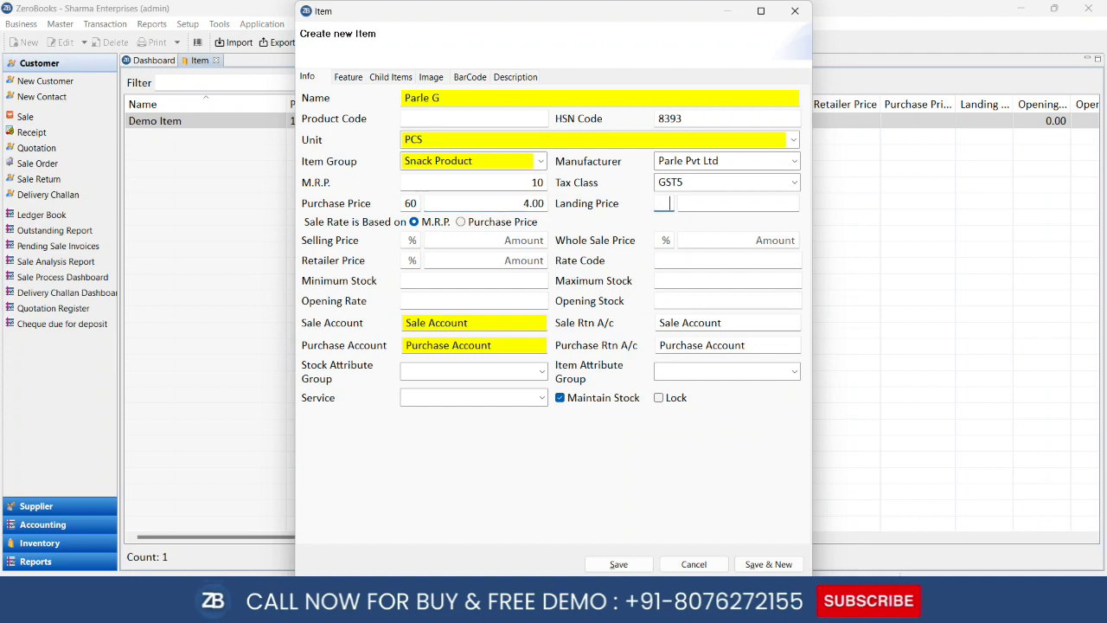
pyautogui.write('58')
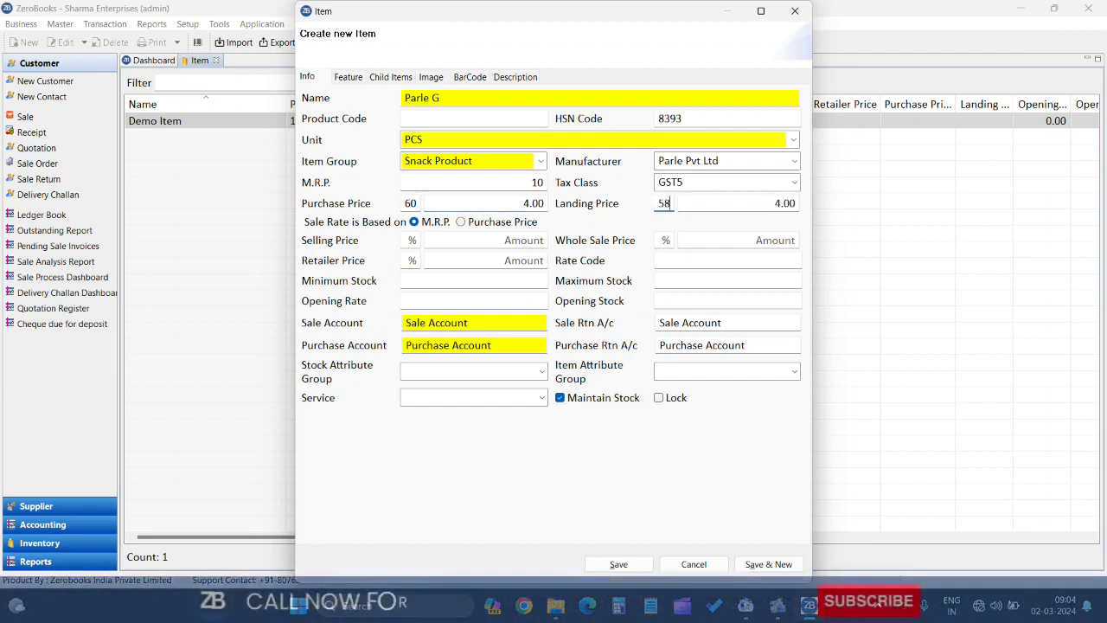
pyautogui.press('BackSpace')
pyautogui.press('BackSpace')
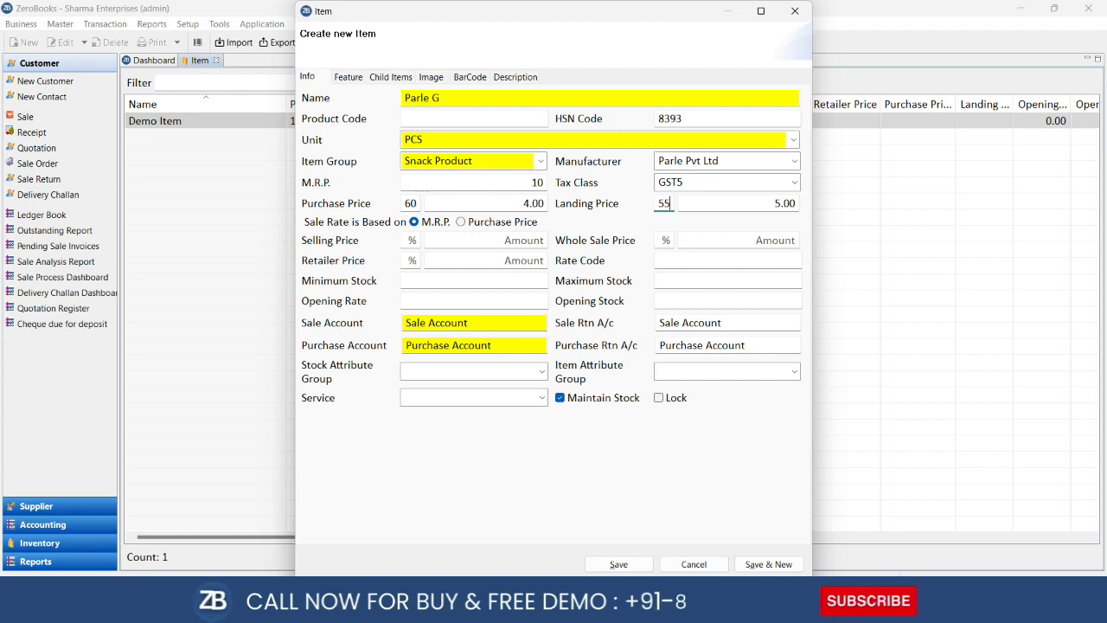
pyautogui.press('Tab')
pyautogui.press('Tab')
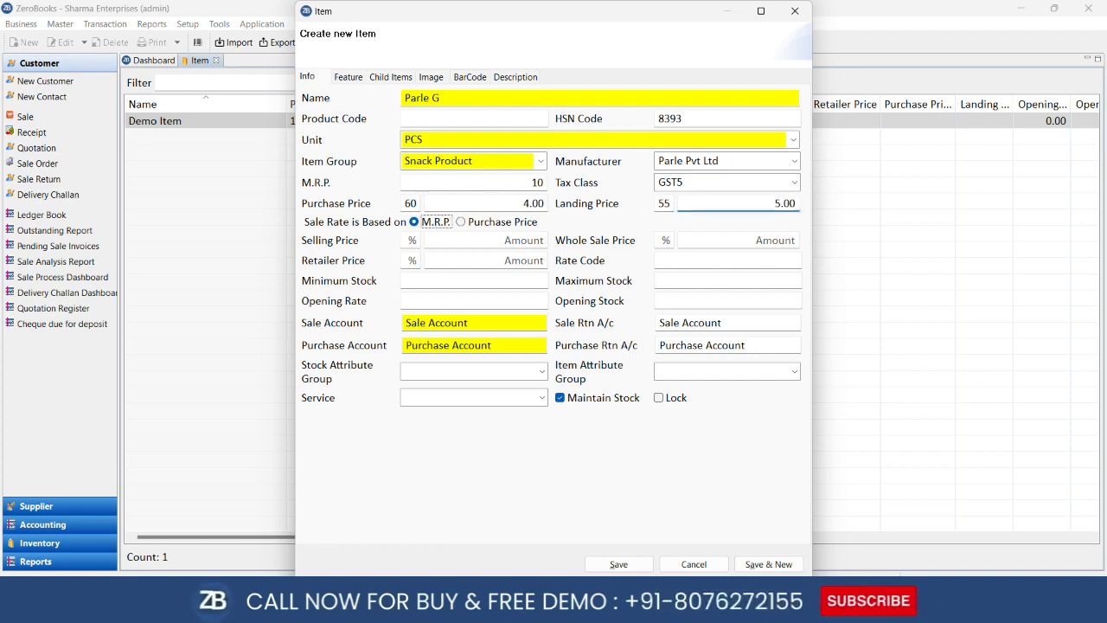
# Enter selling price 25% (8.00), wholesale 35% (7.00) and retailer 10% (9.00)
pyautogui.press('Tab')
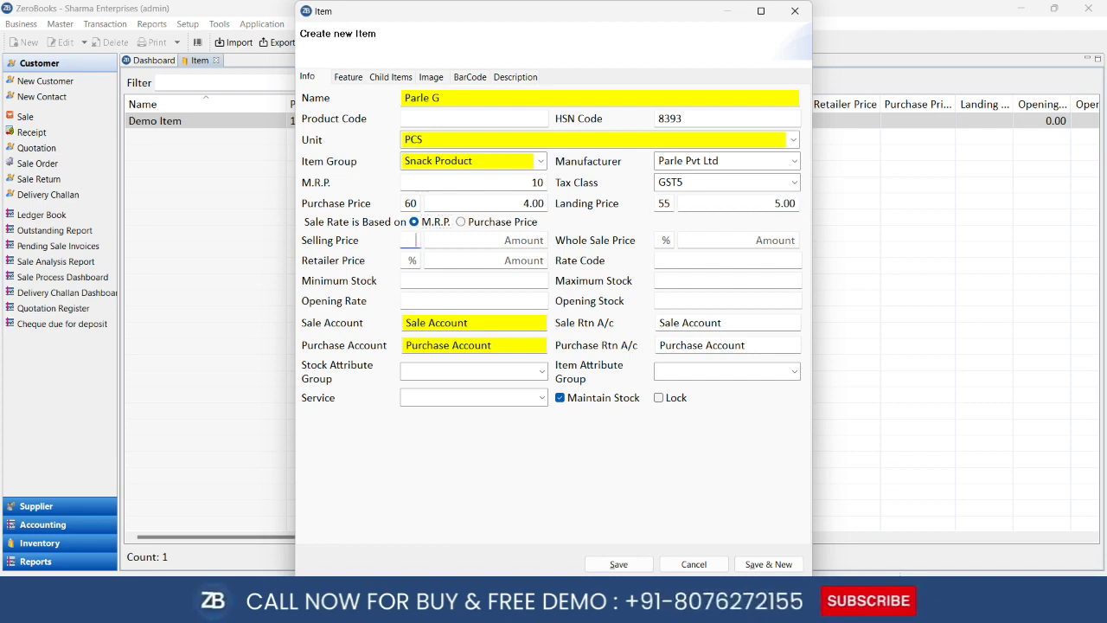
pyautogui.write('25')
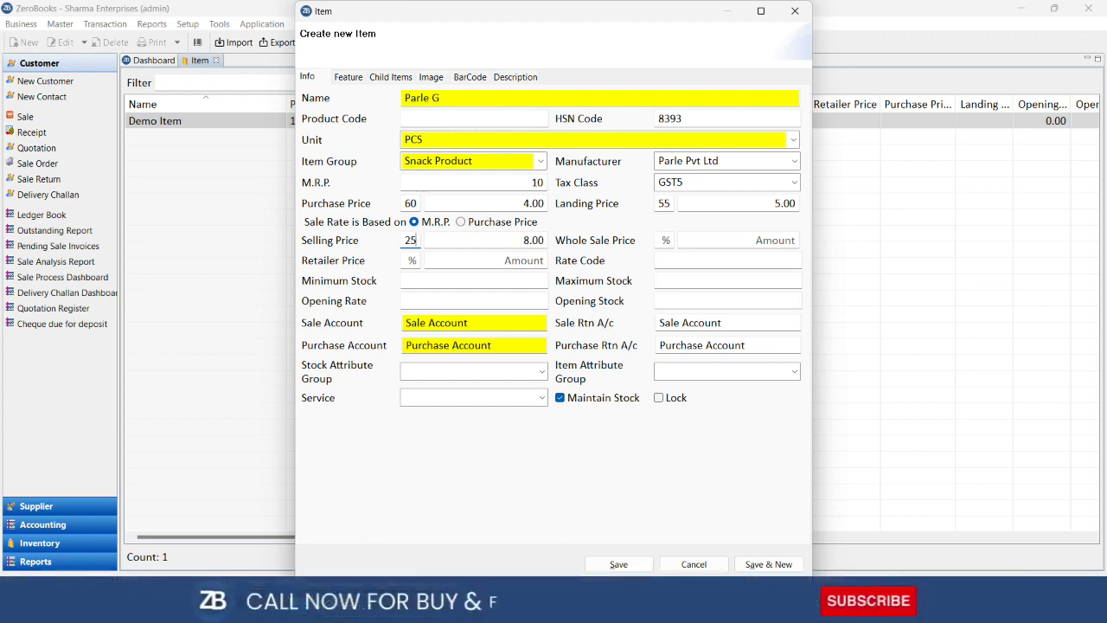
pyautogui.press('Tab')
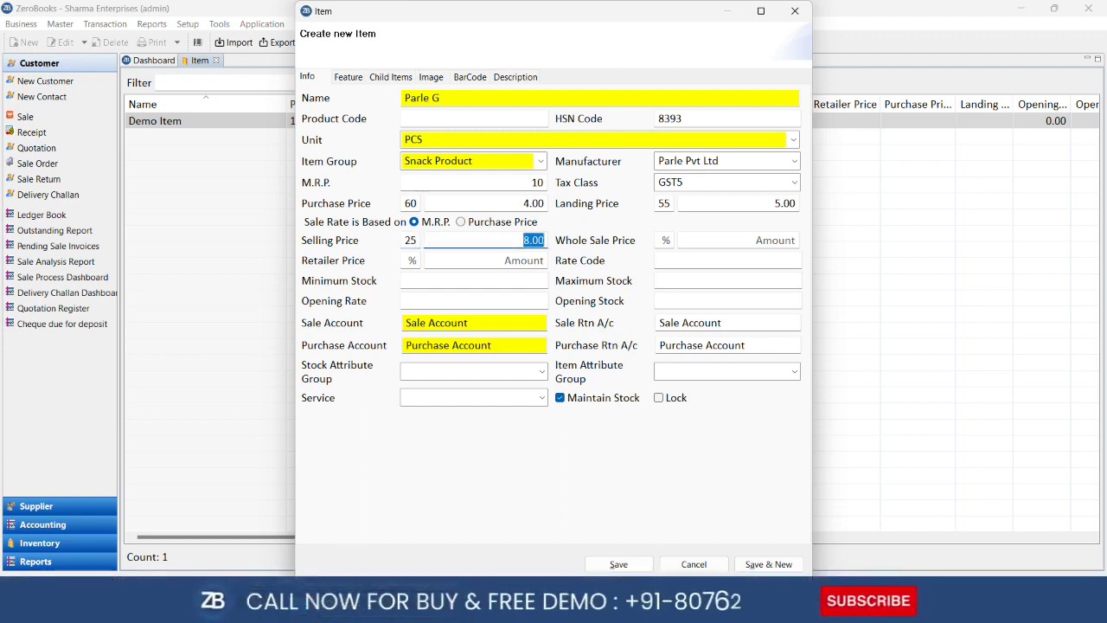
pyautogui.press('Tab')
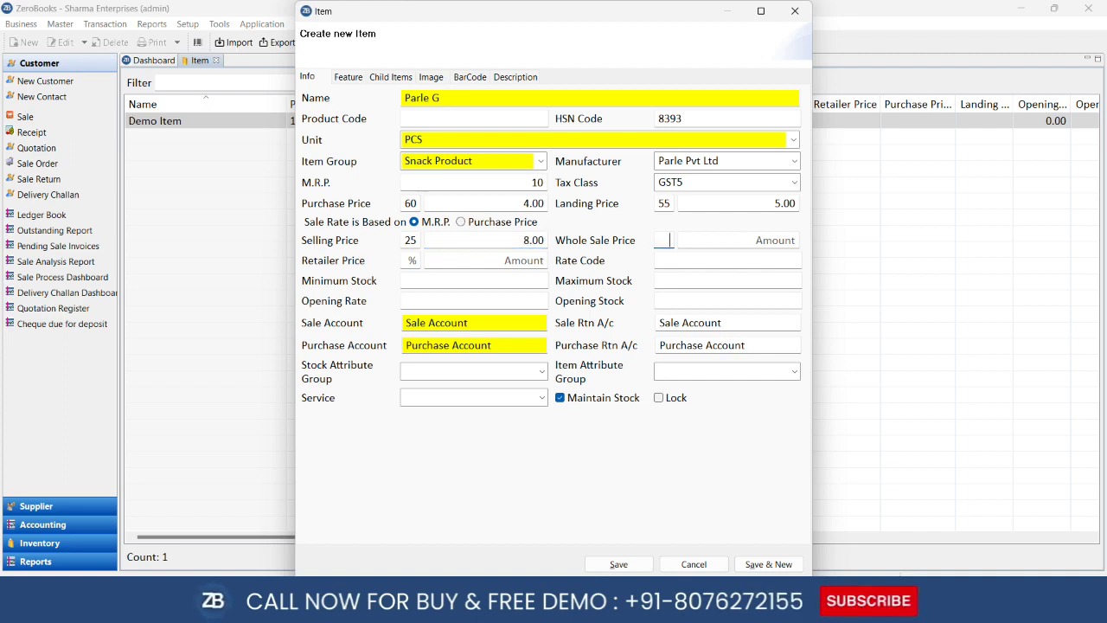
pyautogui.write('35')
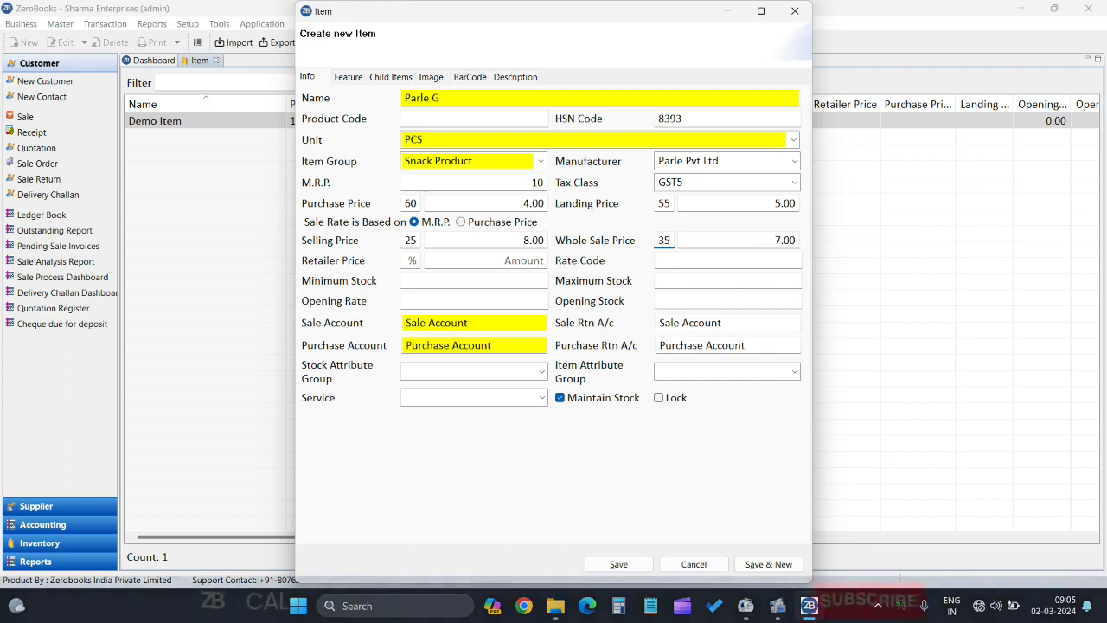
pyautogui.press('Tab')
pyautogui.press('Tab')
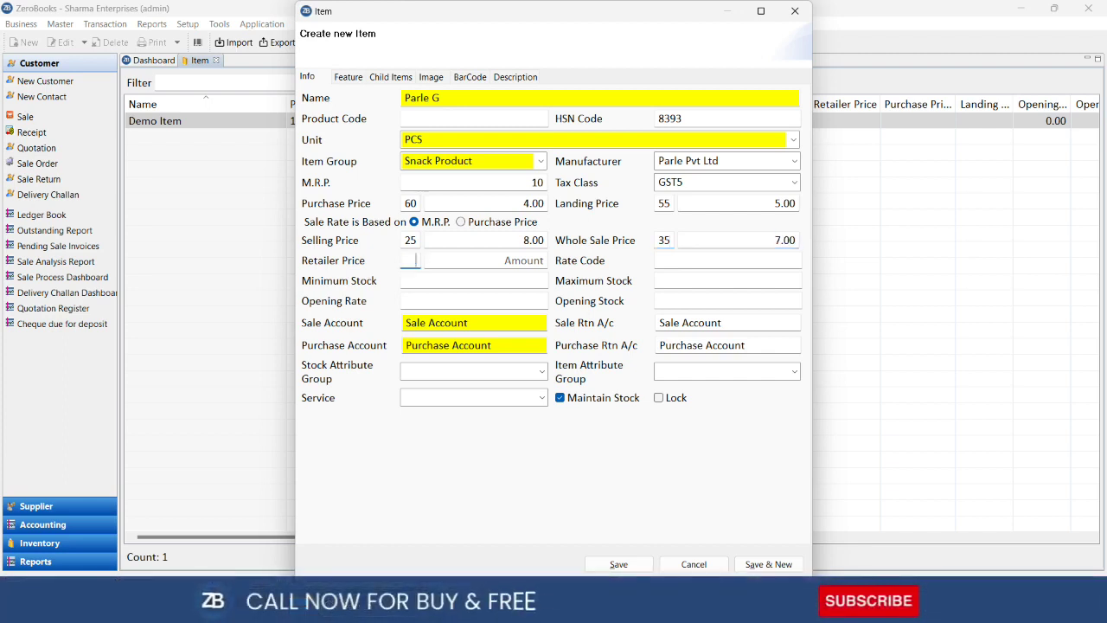
pyautogui.write('5')
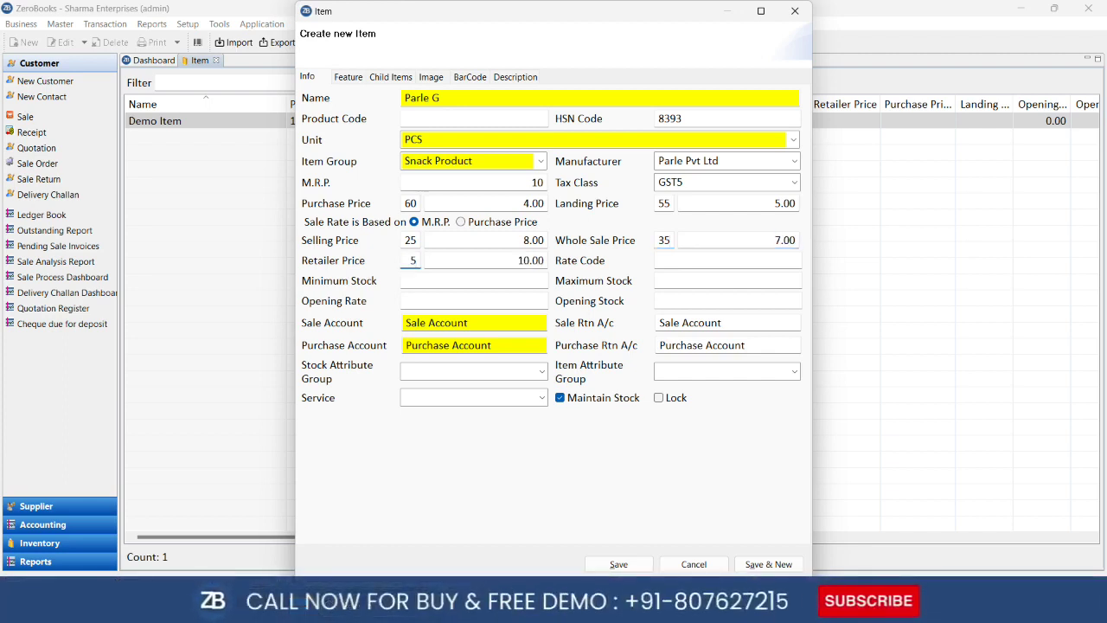
pyautogui.press('BackSpace')
pyautogui.write('10')
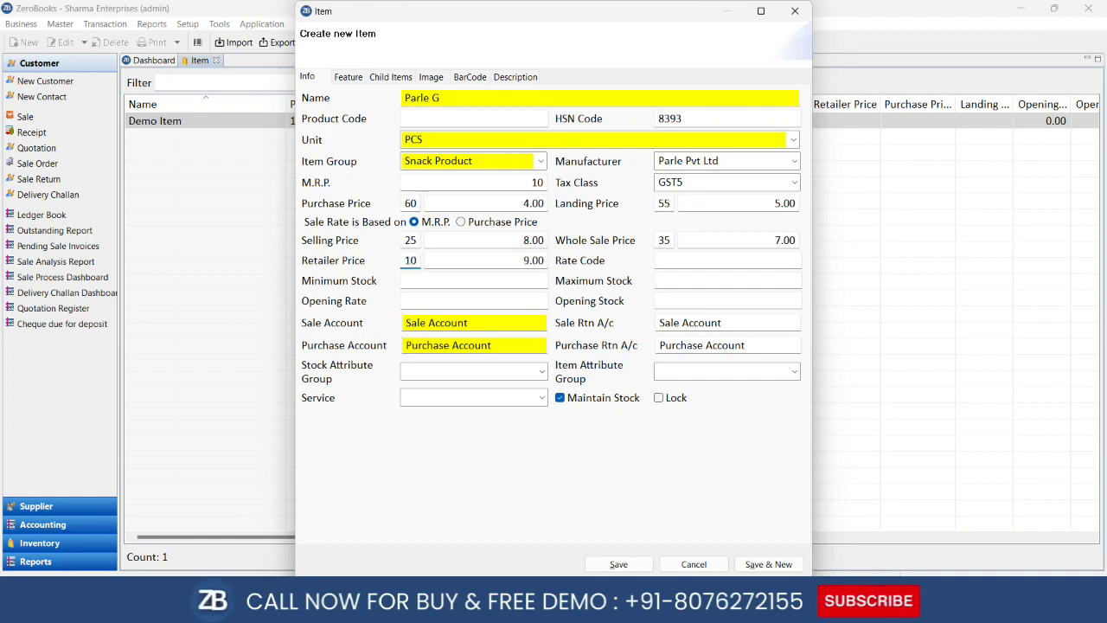
pyautogui.press('Tab')
pyautogui.press('Tab')
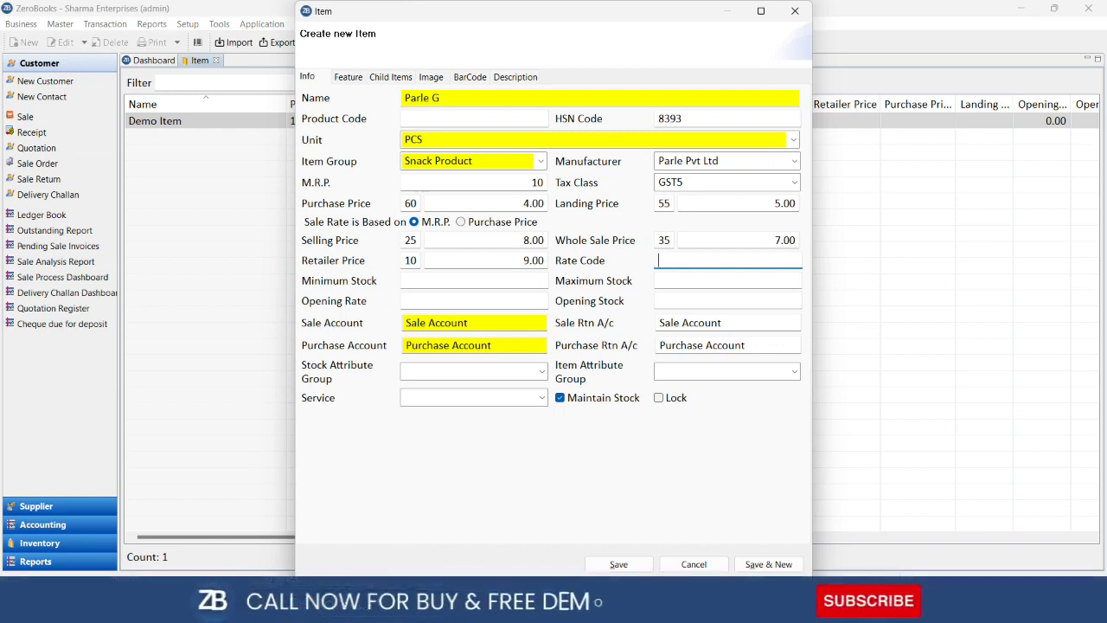
# Set the minimum stock to 20 and the maximum stock to 25
pyautogui.press('Tab')
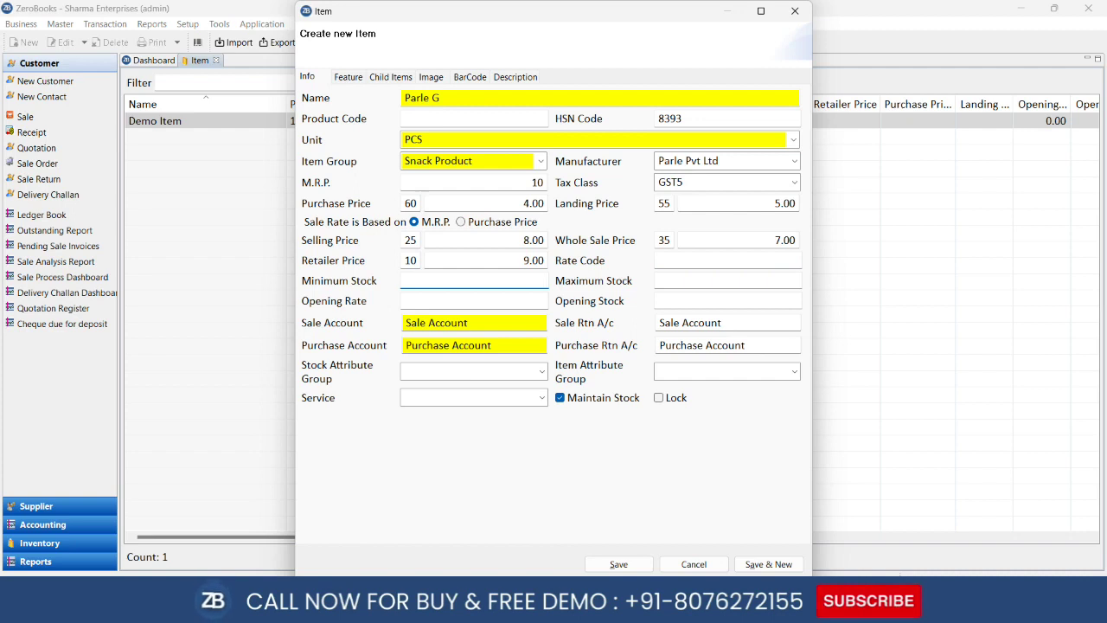
pyautogui.write('20')
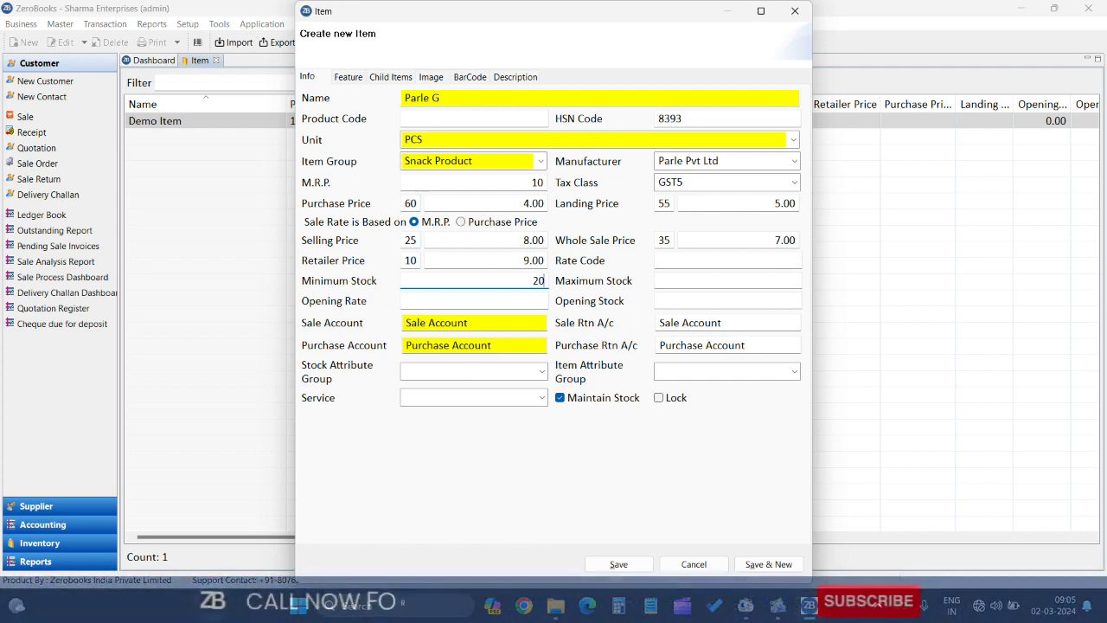
pyautogui.press('Tab')
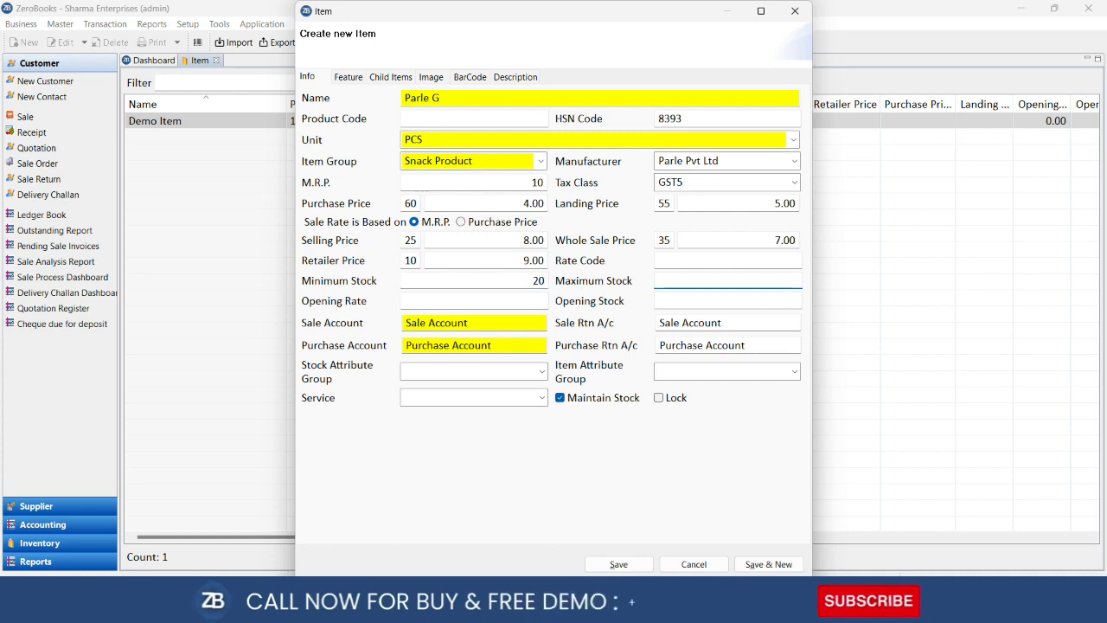
pyautogui.write('25')
pyautogui.press('Tab')
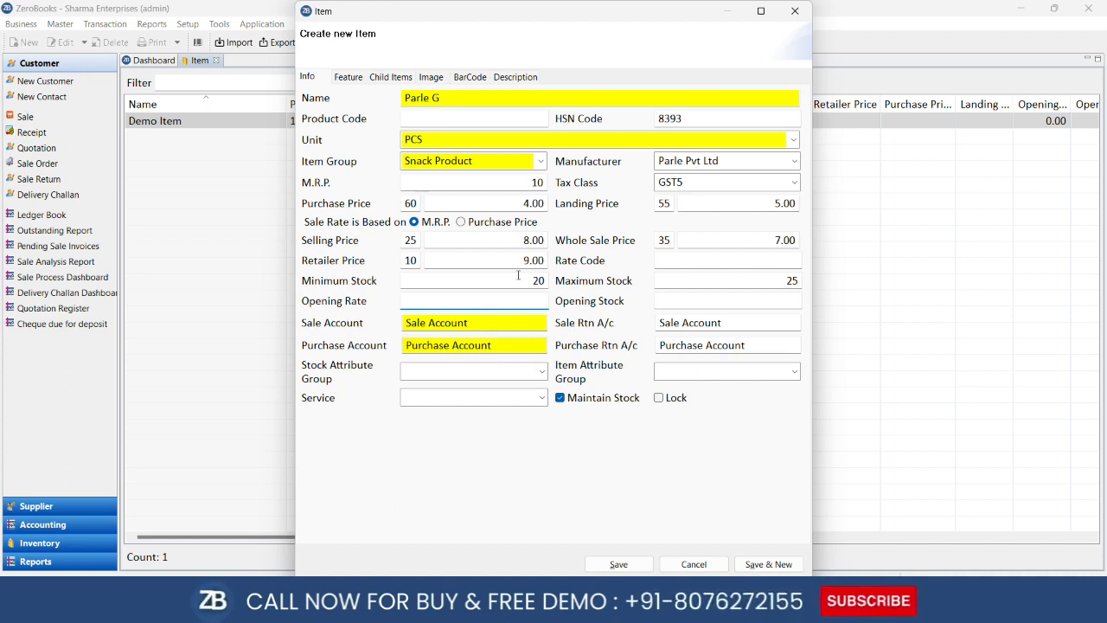
# Enter an opening stock of 40, keeping the existing sale and purchase accounts
pyautogui.click(697, 302)
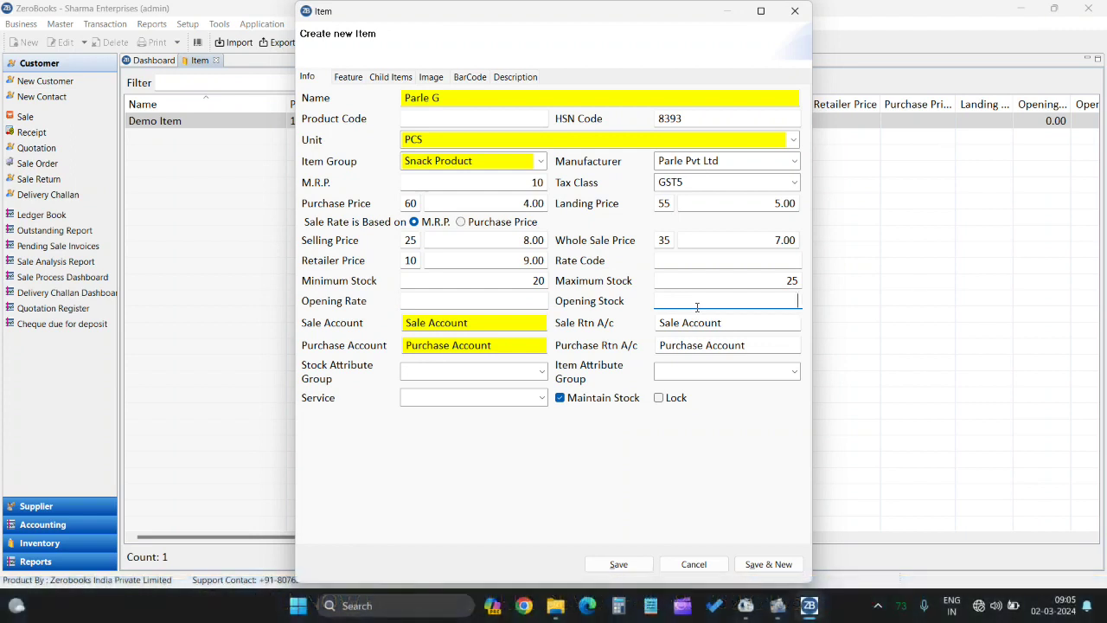
pyautogui.write('40')
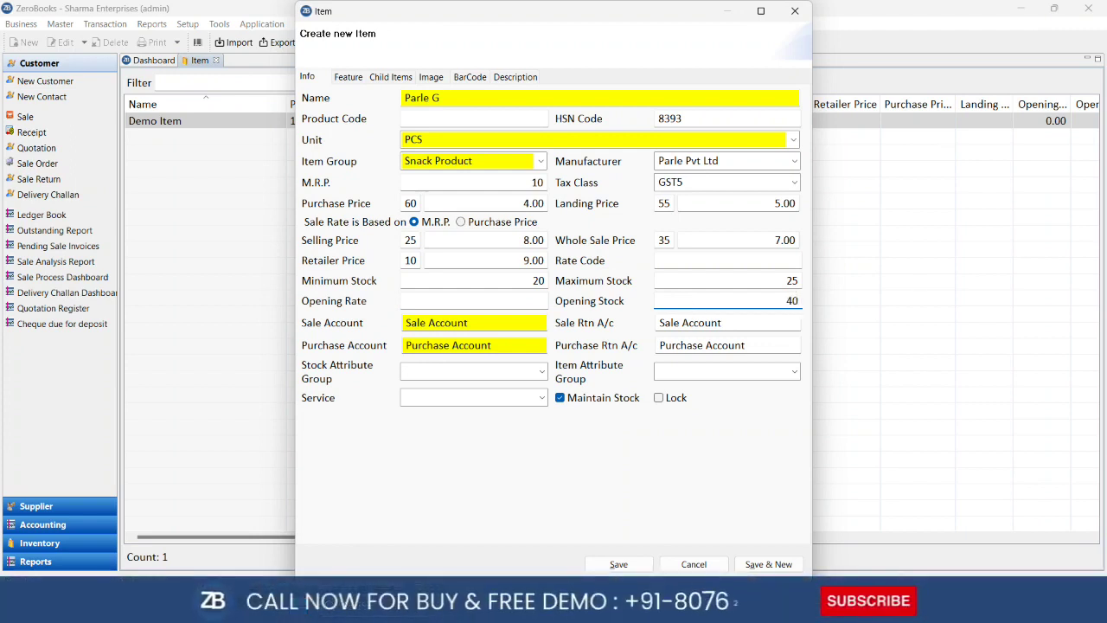
pyautogui.press('Tab')
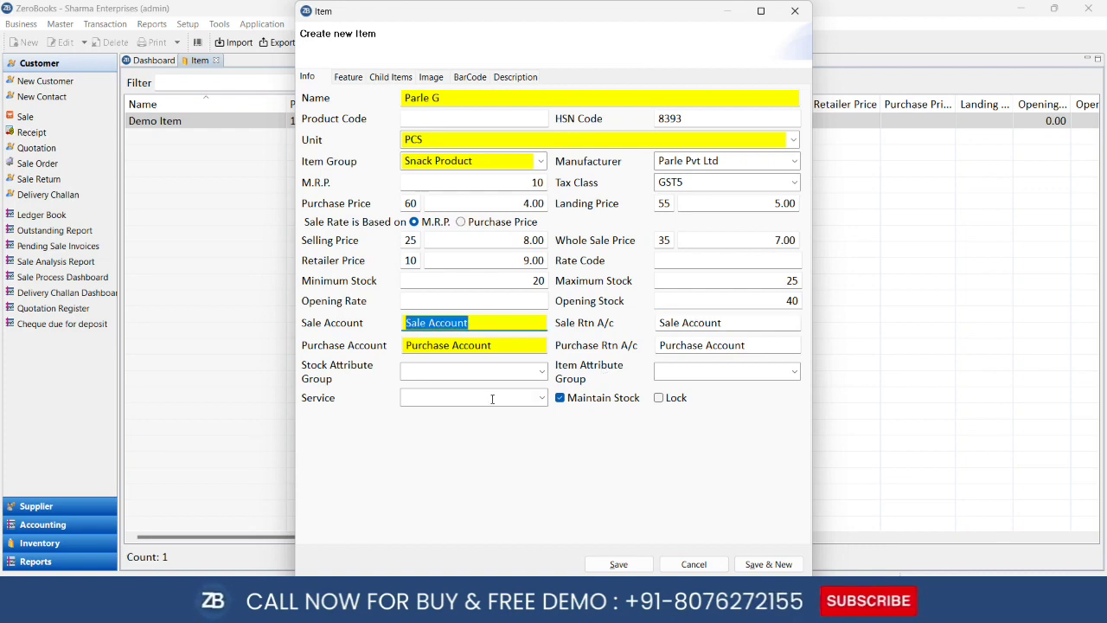
pyautogui.press('Tab')
pyautogui.press('Tab')
pyautogui.press('Tab')
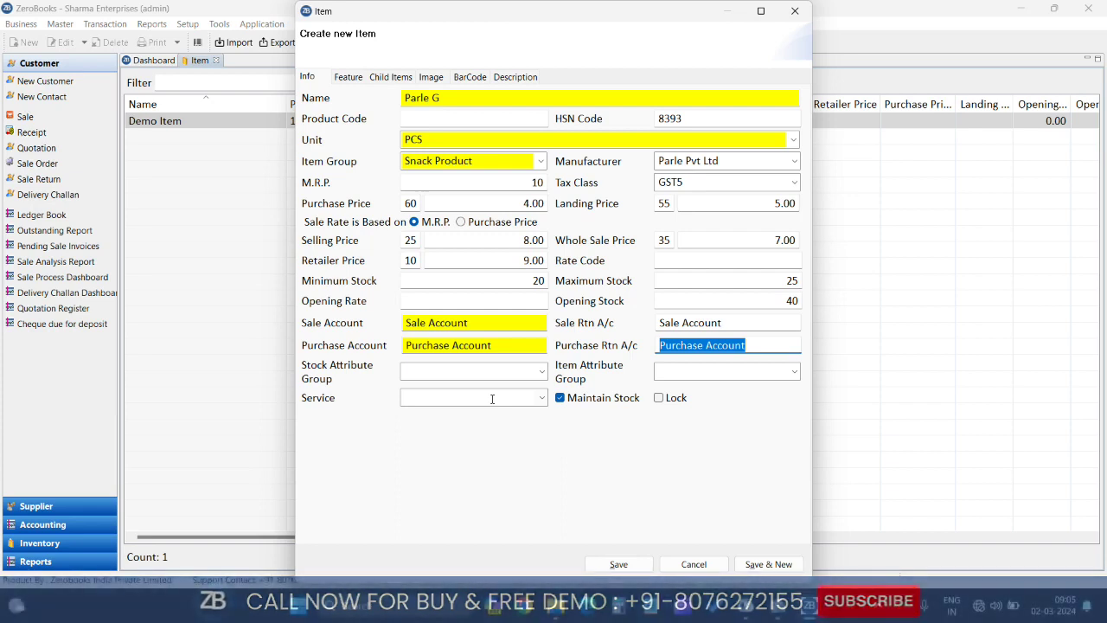
pyautogui.press('Tab')
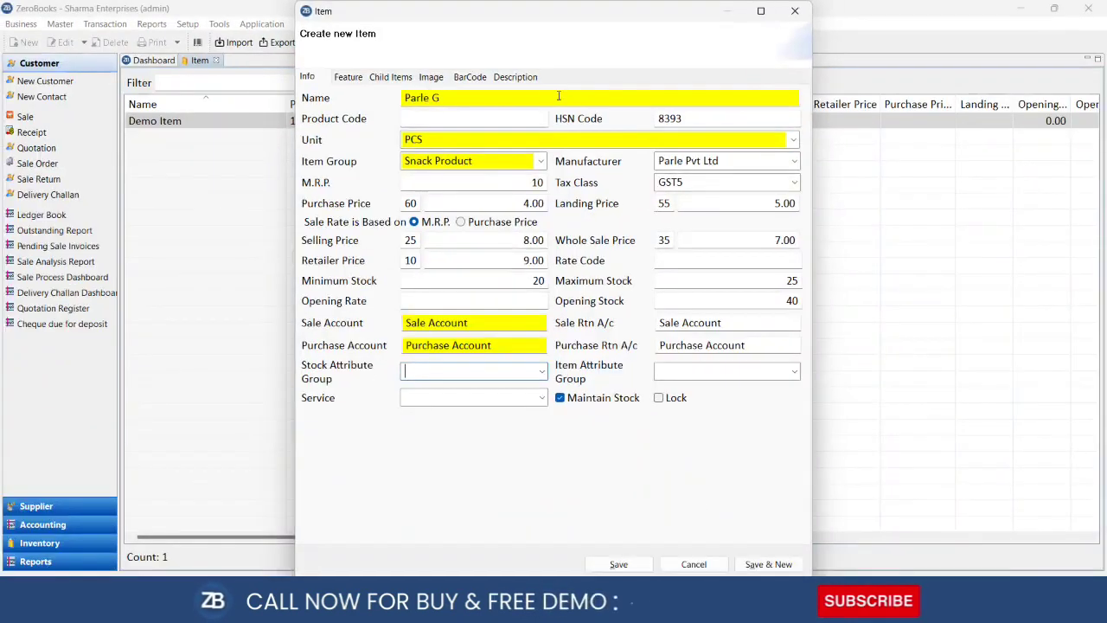
# Look through the Feature and Child Items pages, then begin adding a picture on the Image page
pyautogui.click(349, 77)
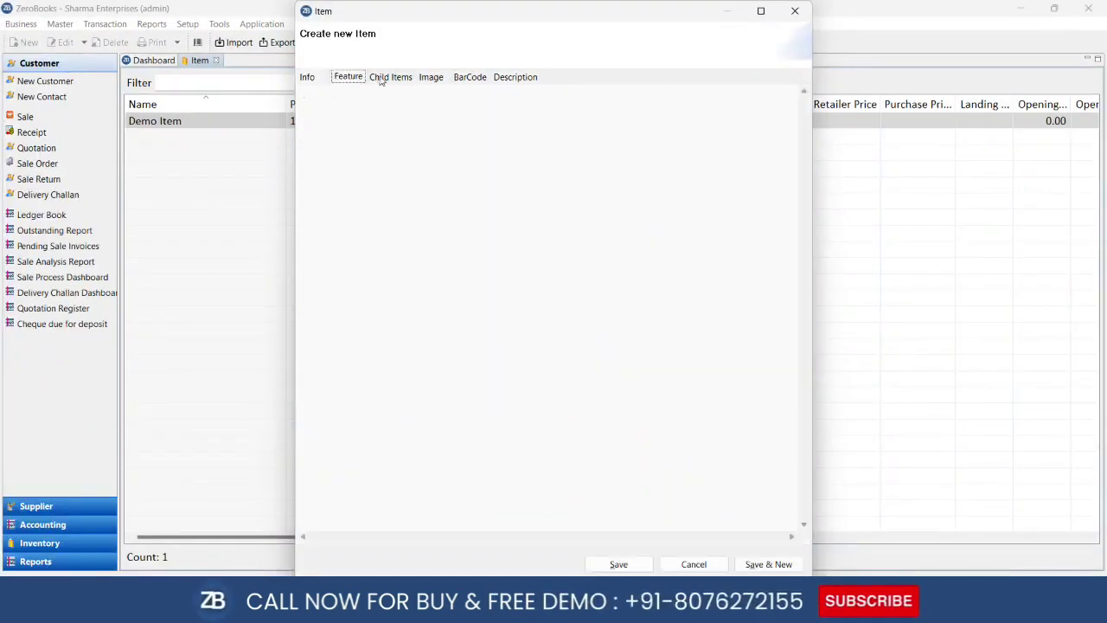
pyautogui.click(389, 77)
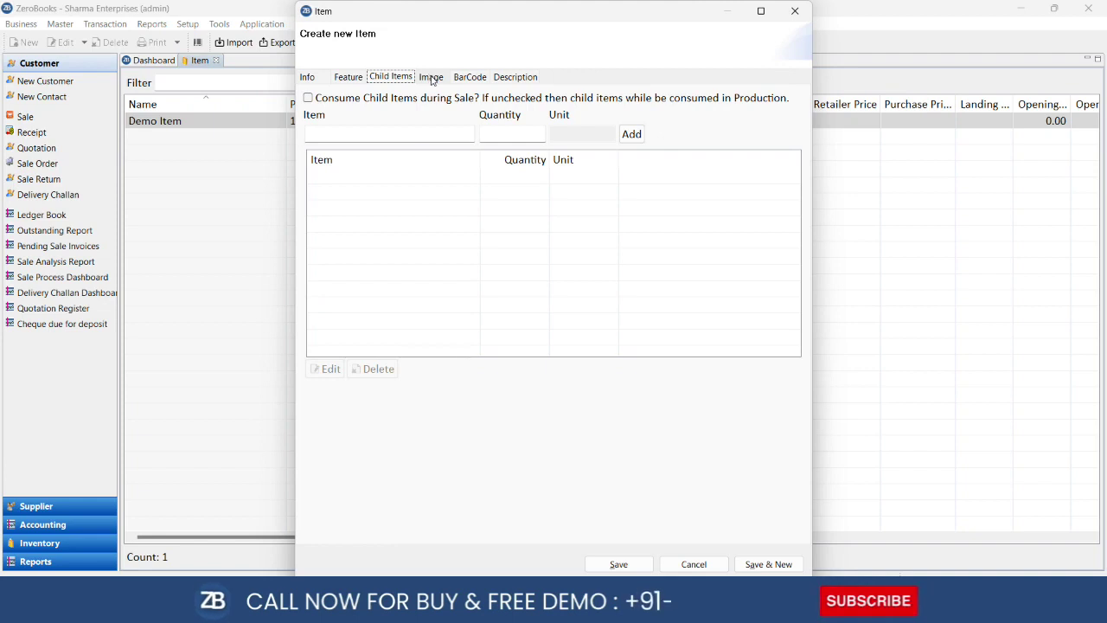
pyautogui.click(431, 79)
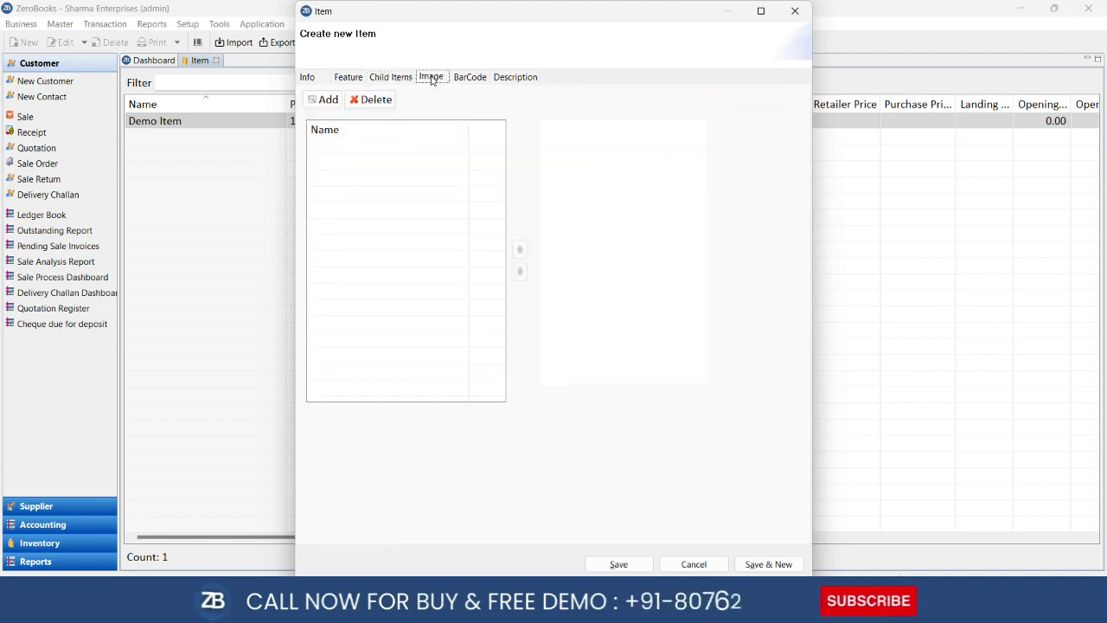
pyautogui.click(328, 100)
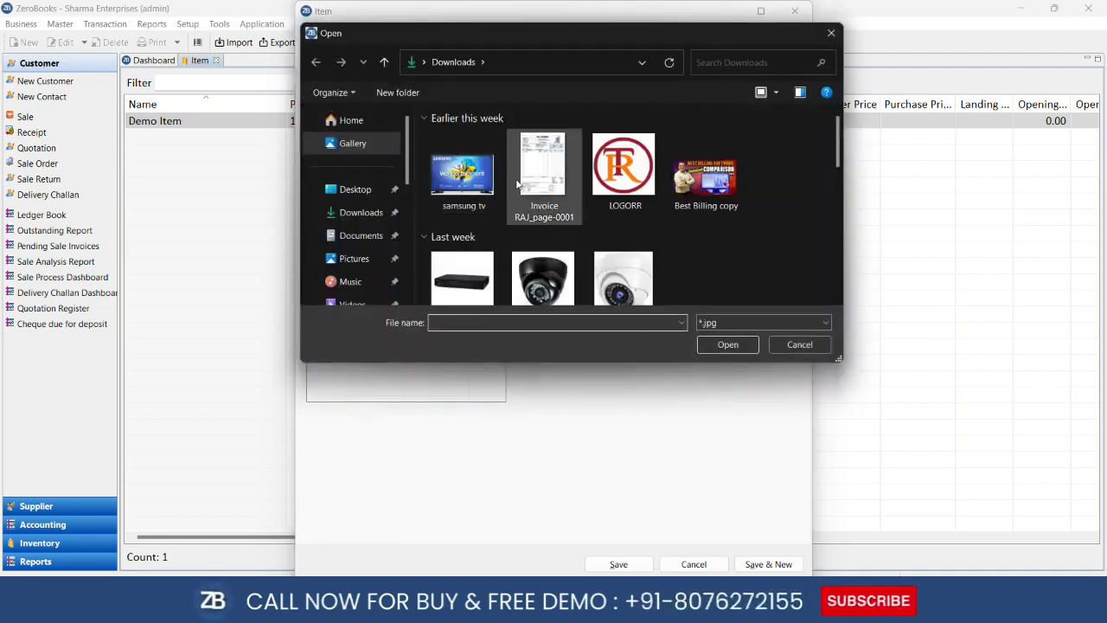
# Attach samsung tv.jpg as Parle G's picture and view its barcode settings
pyautogui.doubleClick(475, 195)
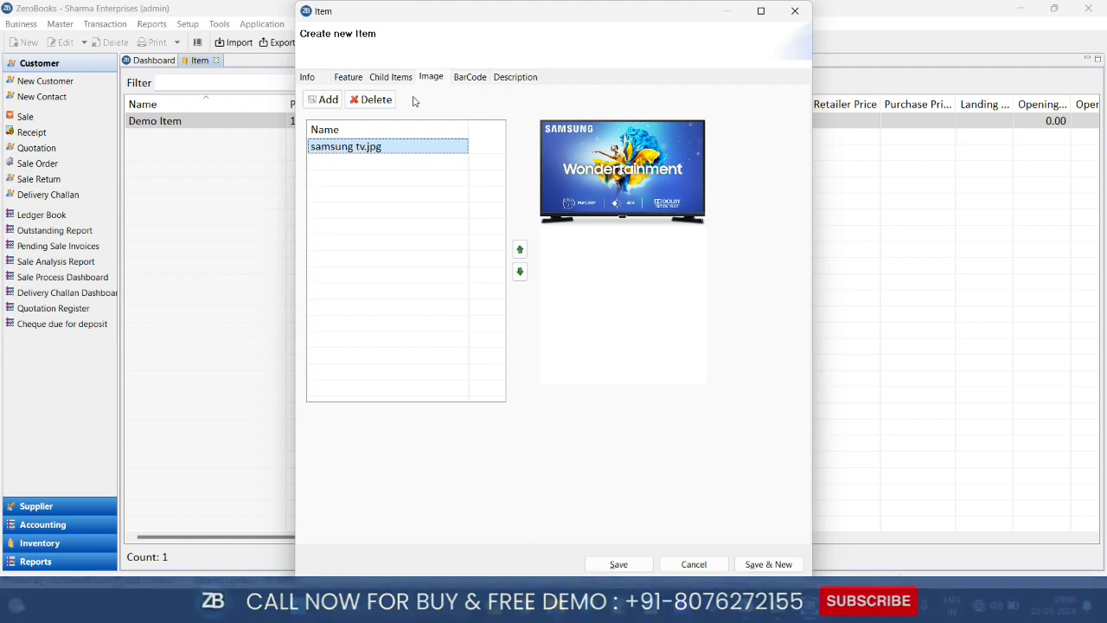
pyautogui.click(478, 80)
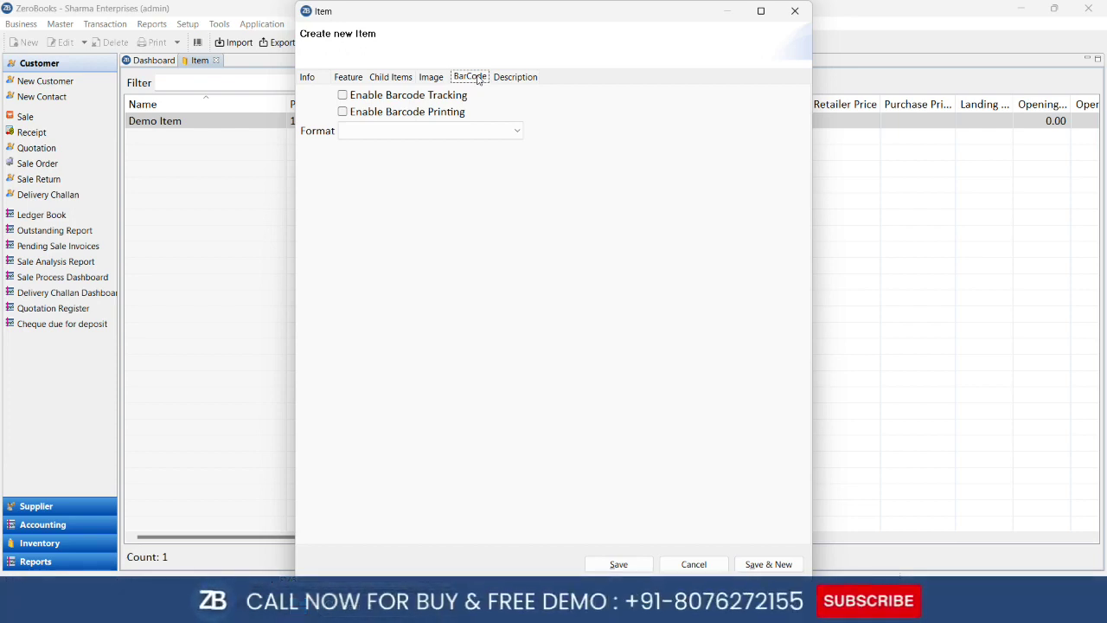
# Check the empty Description fields, then go back to the item's Info page
pyautogui.click(535, 77)
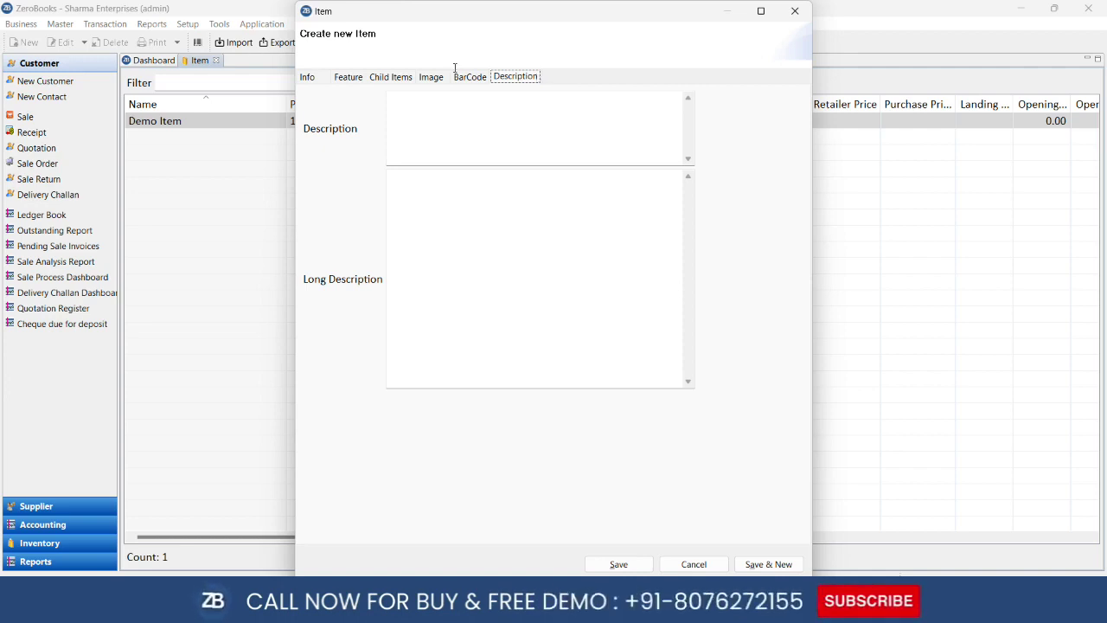
pyautogui.click(310, 78)
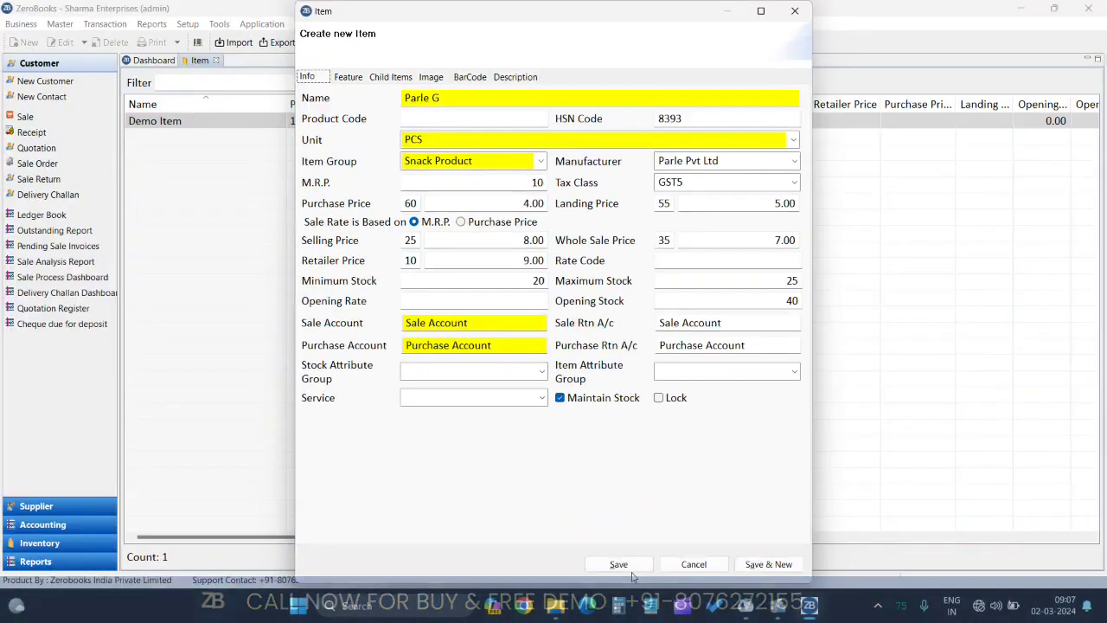
# Save Parle G as item 100002, select its row, and close the item list
pyautogui.click(619, 564)
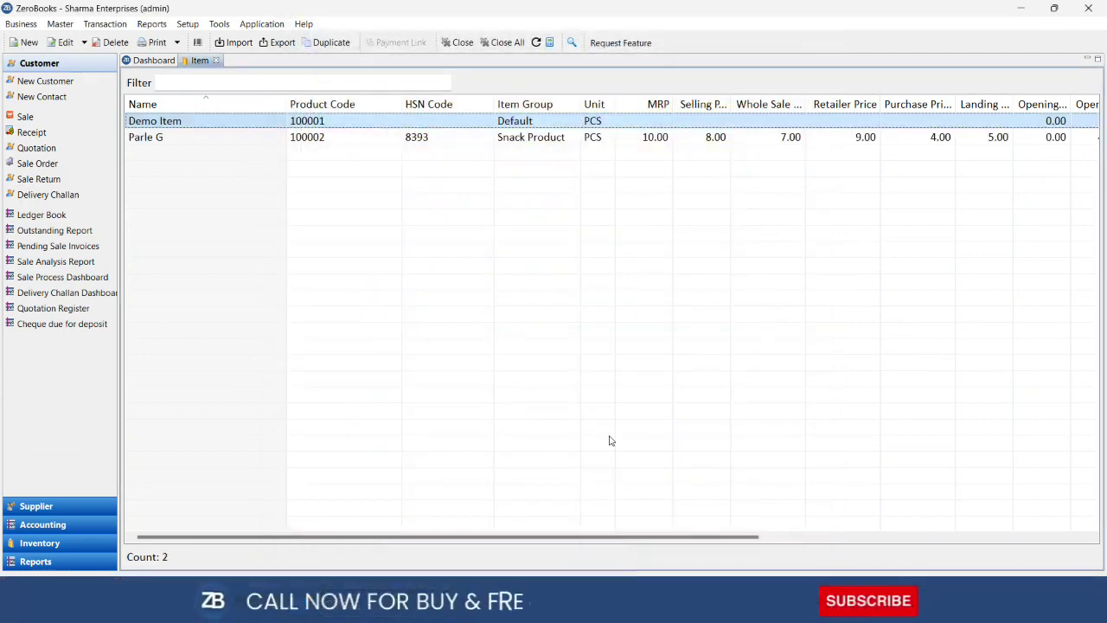
pyautogui.click(169, 140)
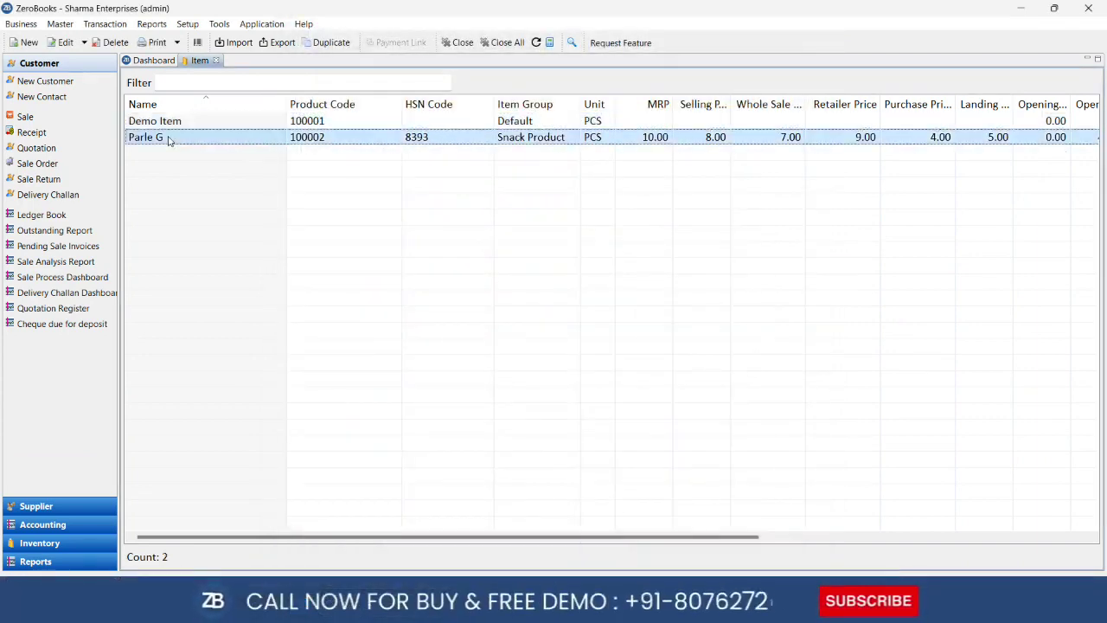
pyautogui.click(216, 60)
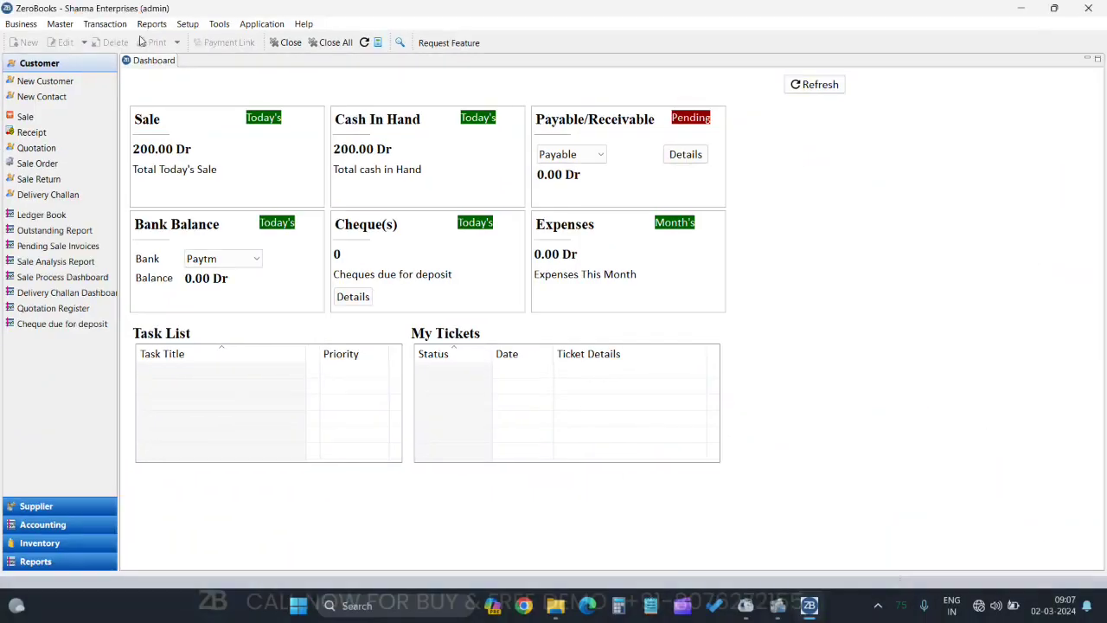
# Start a new purchase voucher dated 02-03-2024 with Cash as supplier
pyautogui.click(104, 23)
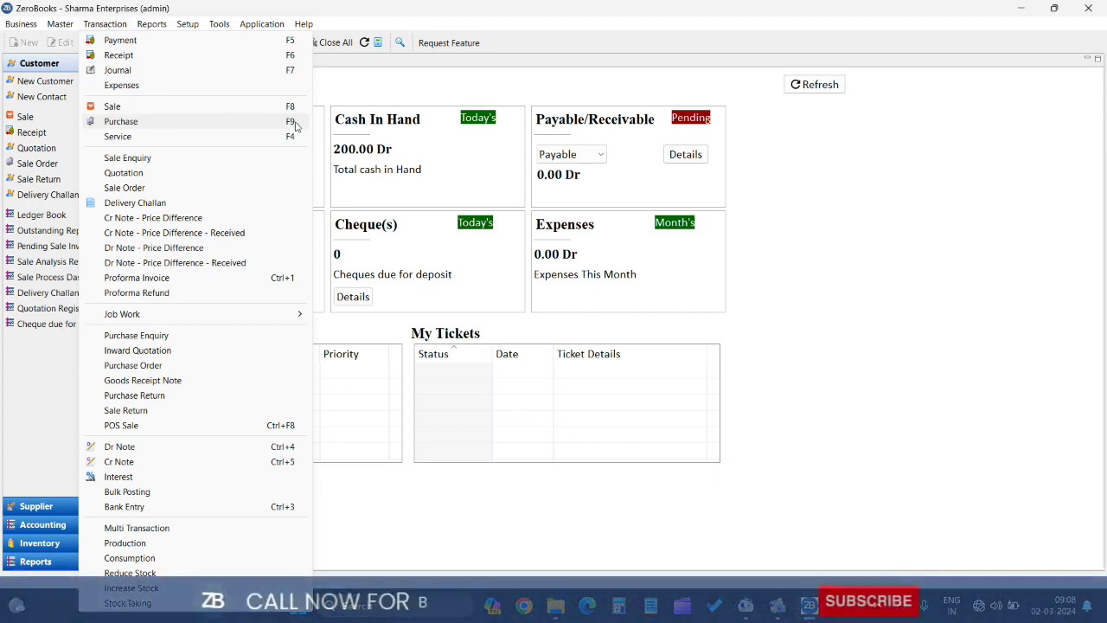
pyautogui.click(220, 123)
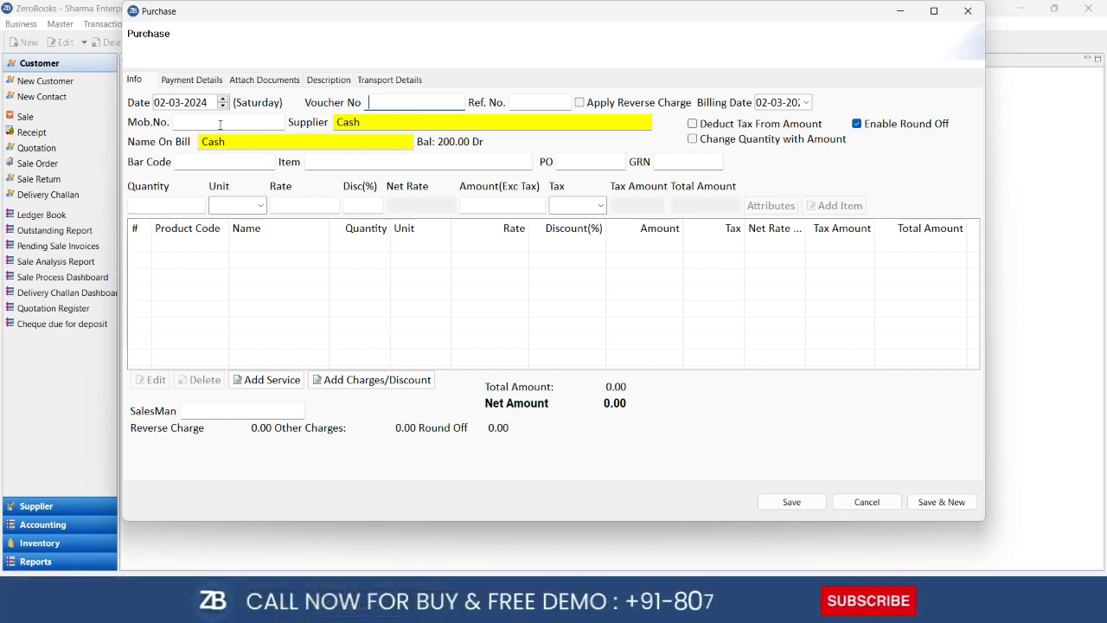
pyautogui.click(167, 104)
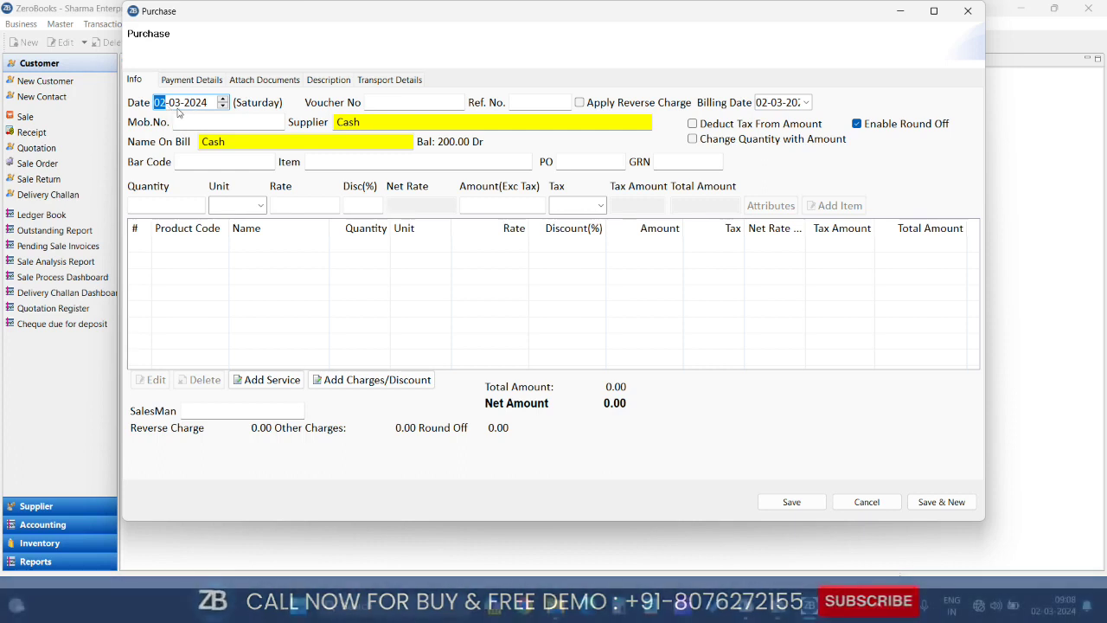
pyautogui.click(379, 100)
pyautogui.write('78')
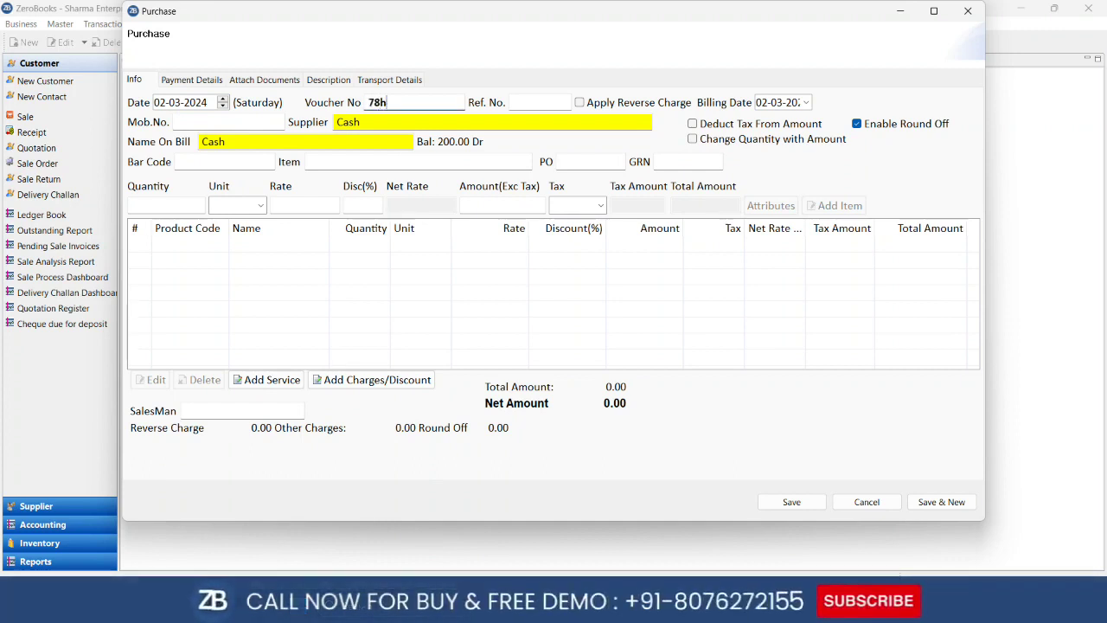
pyautogui.write('H23')
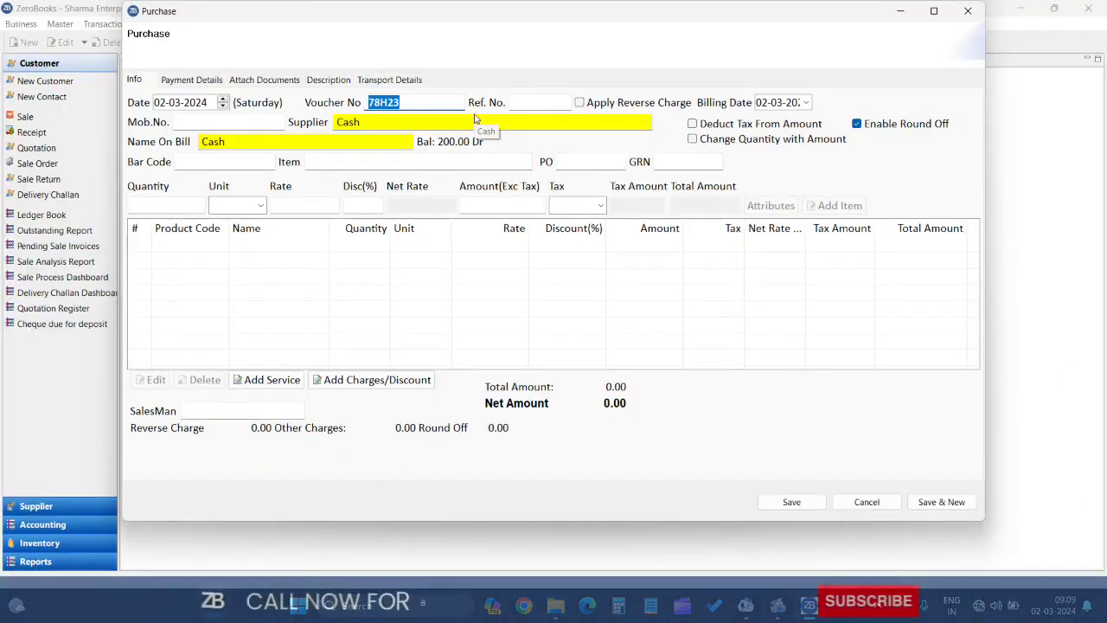
pyautogui.press('Tab')
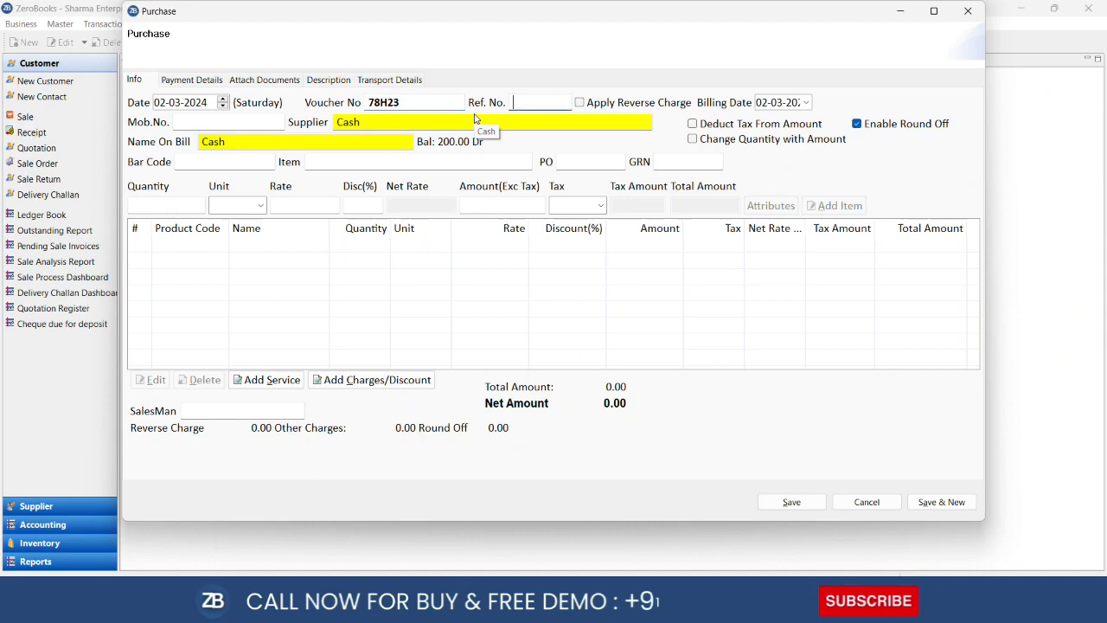
pyautogui.click(806, 103)
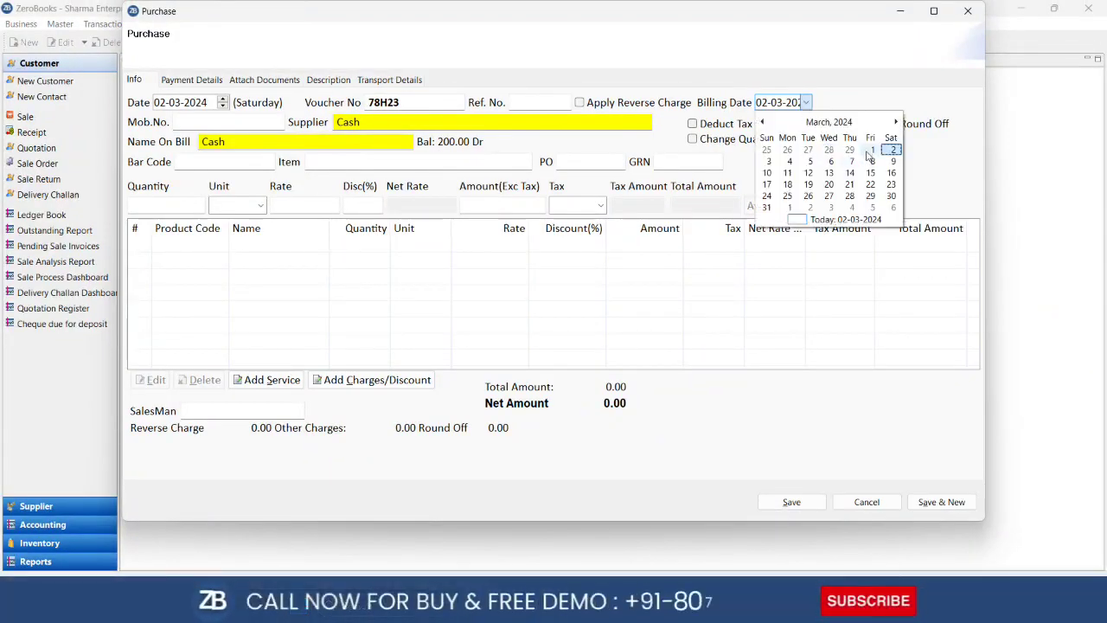
pyautogui.click(868, 151)
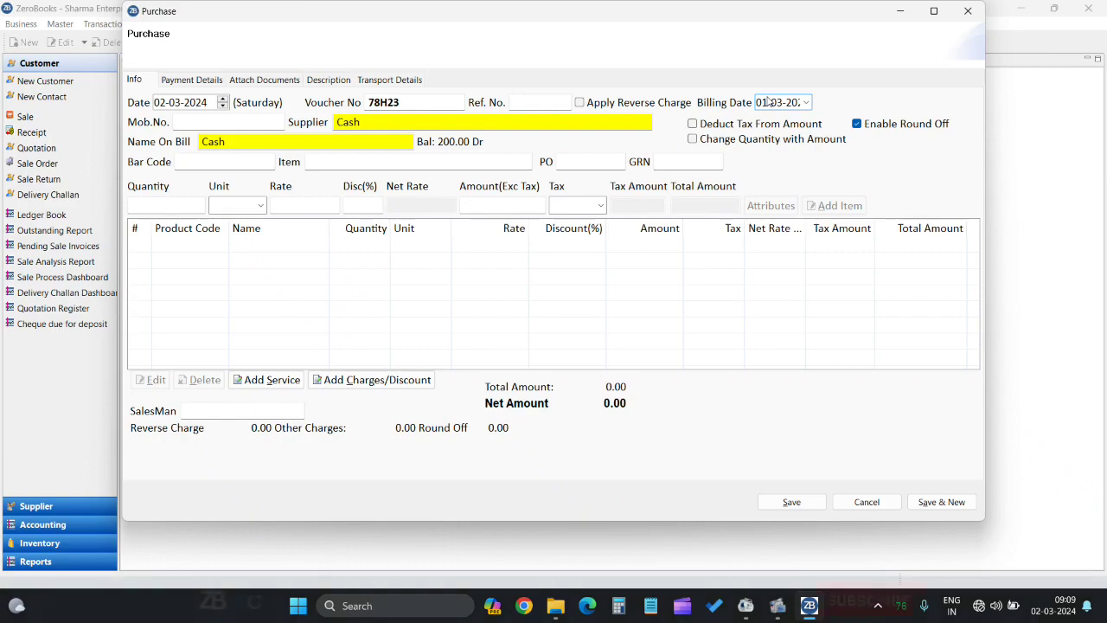
pyautogui.press('Tab')
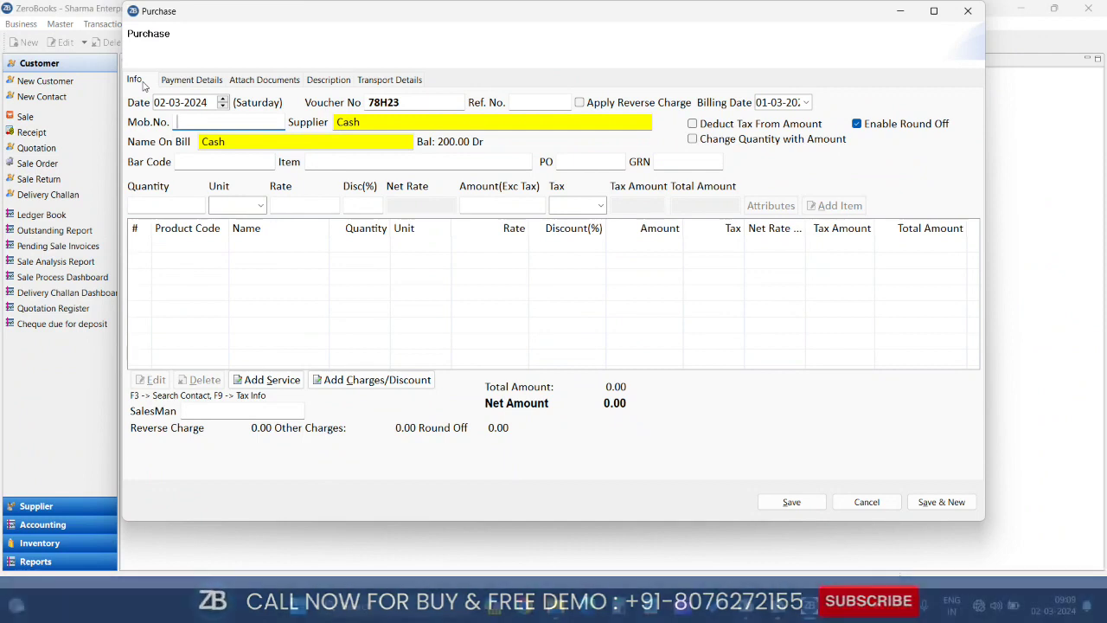
# Replace Cash with 'sb' in Supplier, then cancel the Create new ledger form that appeared
pyautogui.press('Tab')
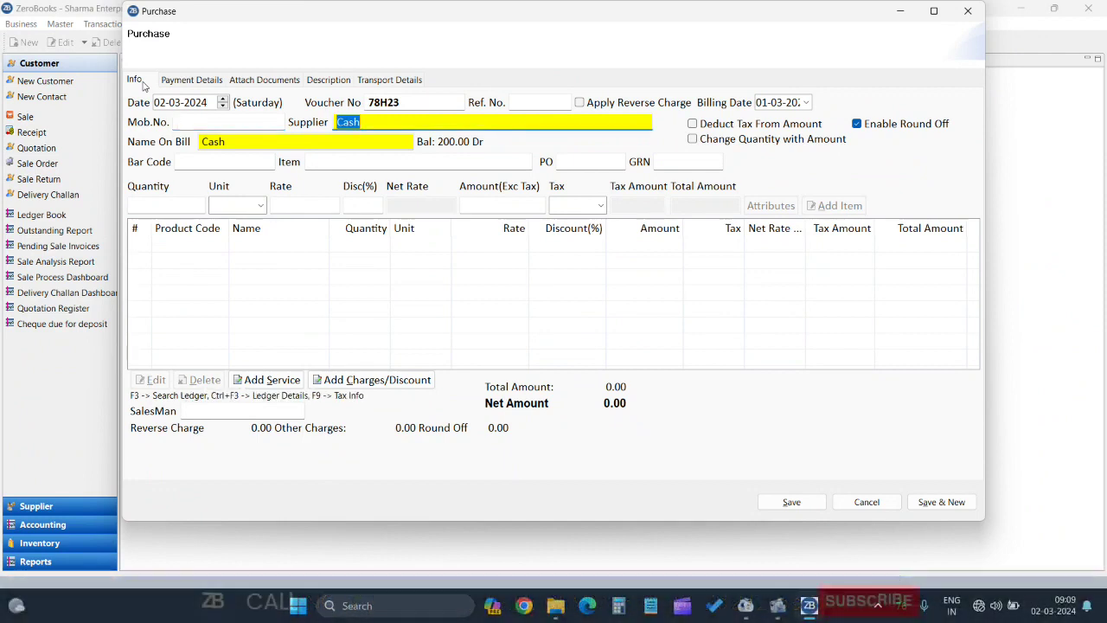
pyautogui.press('BackSpace')
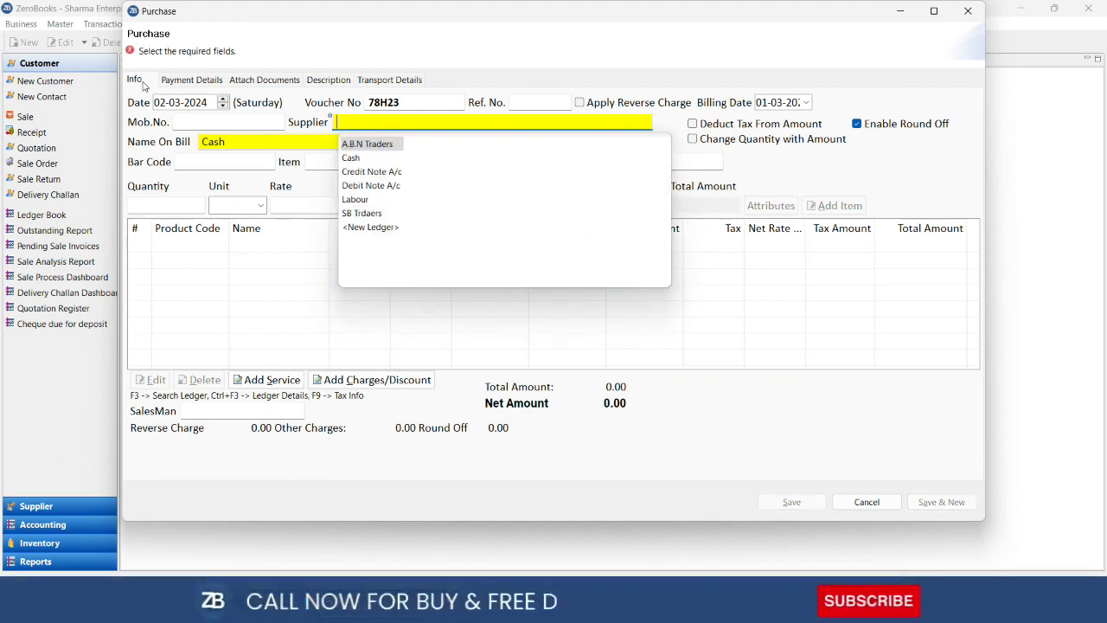
pyautogui.write('sb')
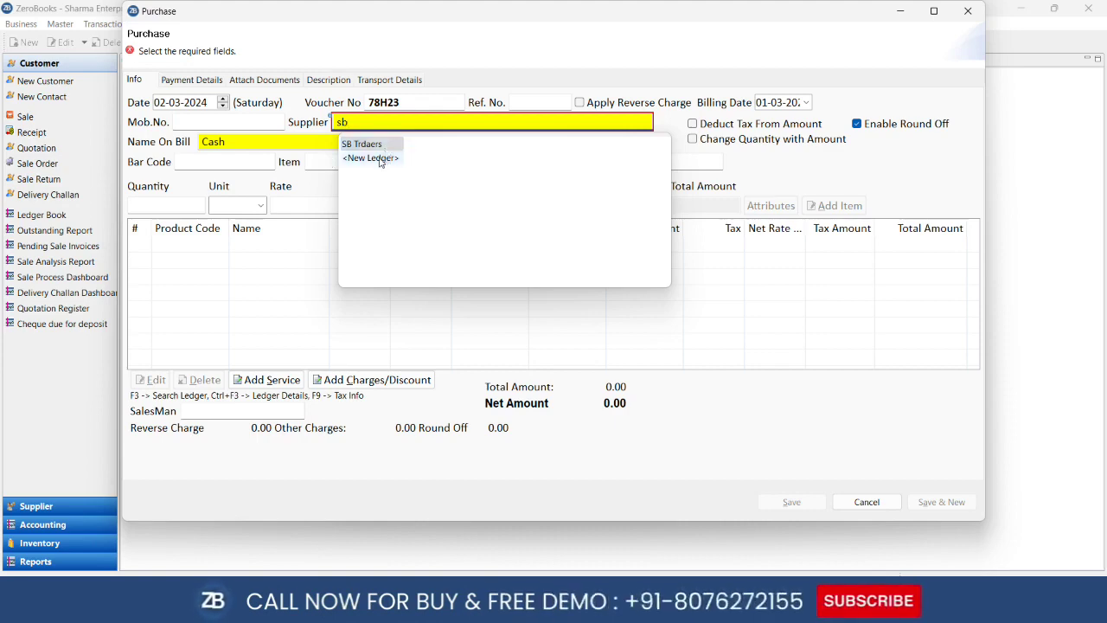
pyautogui.click(380, 160)
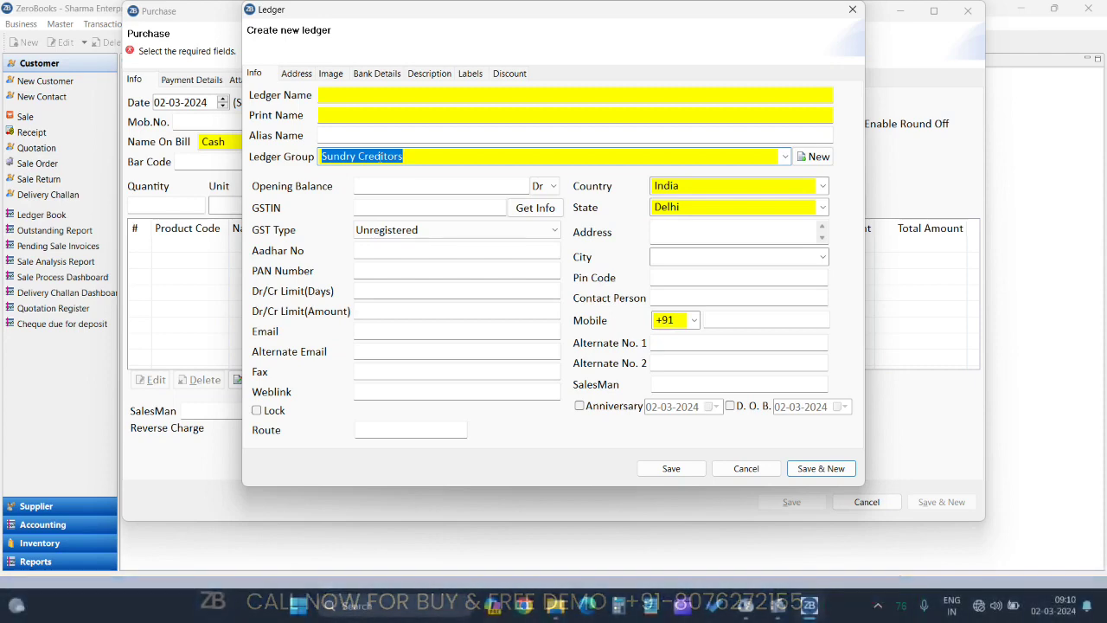
pyautogui.click(365, 95)
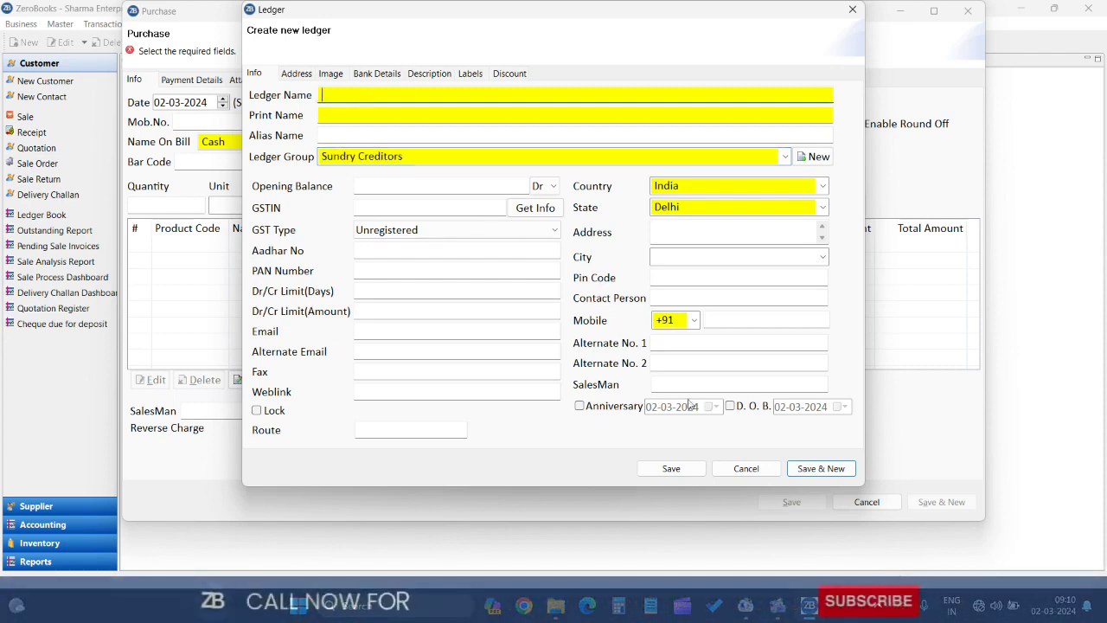
pyautogui.click(741, 468)
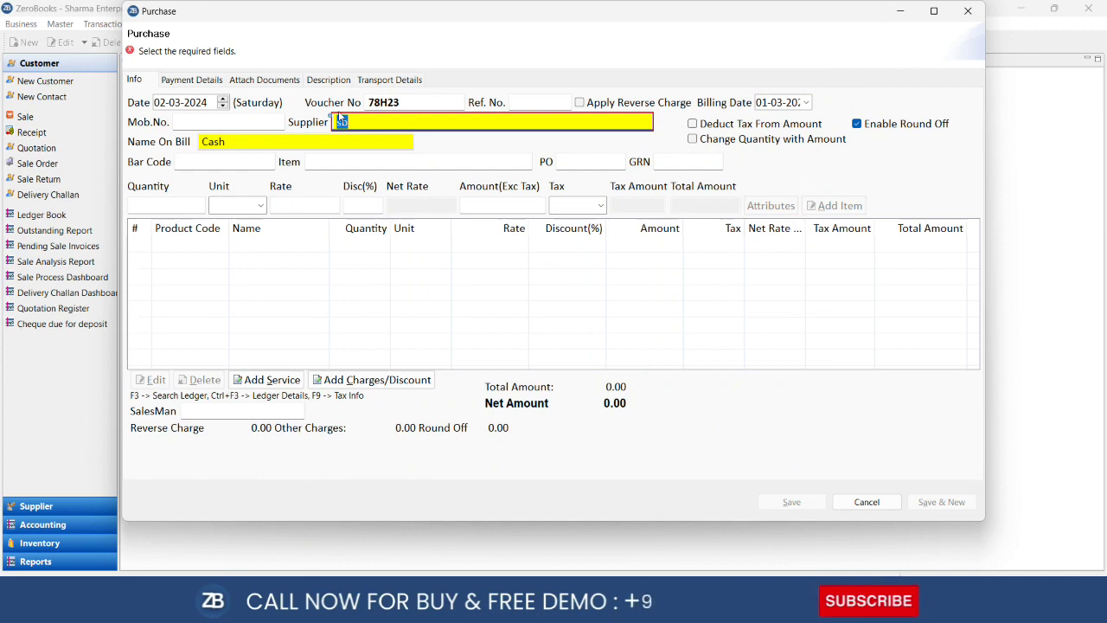
# Select SB Trdaers as supplier (balance 10000.00 Cr), filling the name on bill
pyautogui.write('sb')
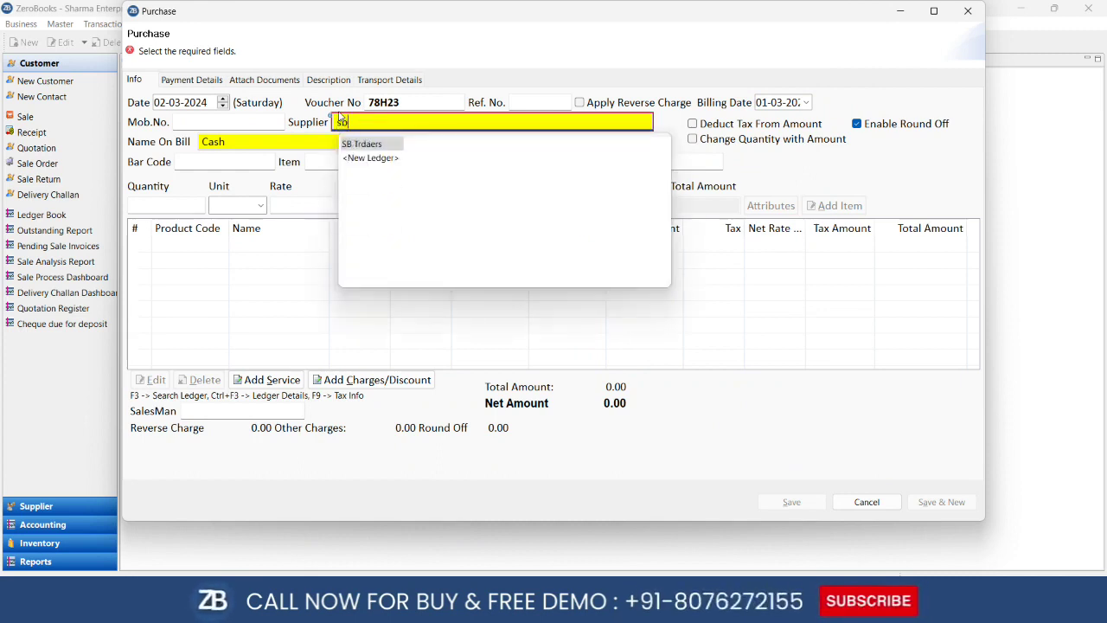
pyautogui.press('Return')
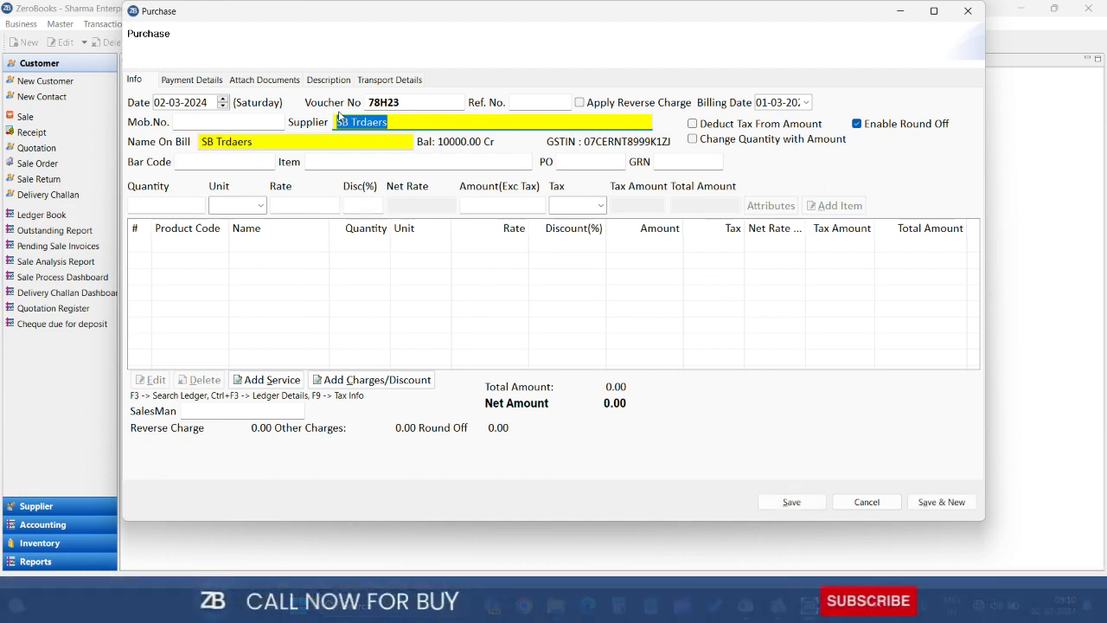
pyautogui.press('Return')
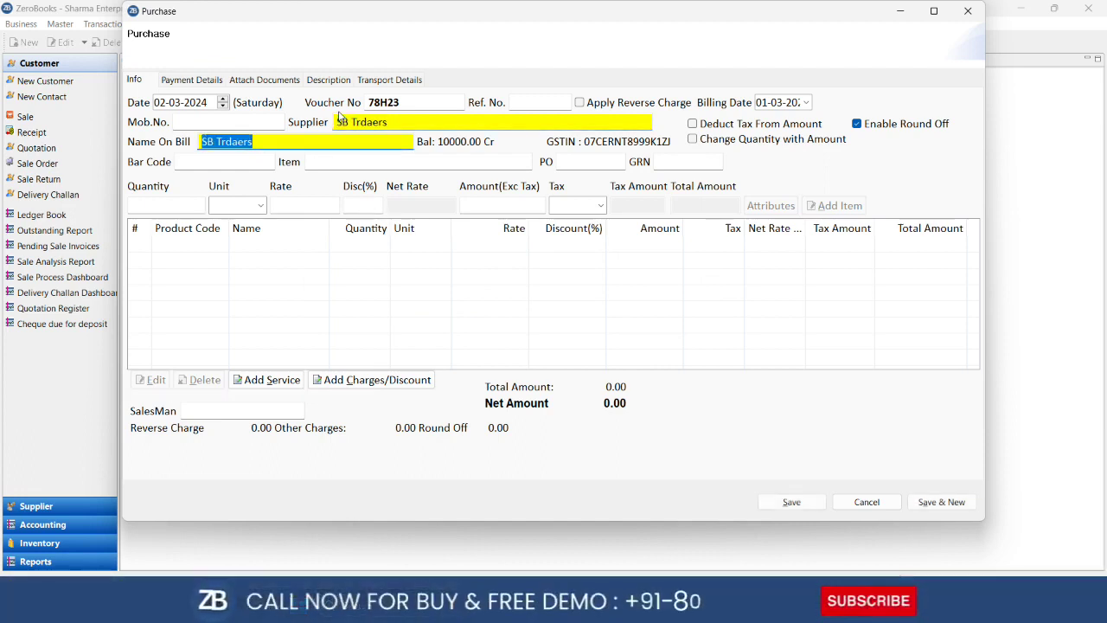
pyautogui.press('Return')
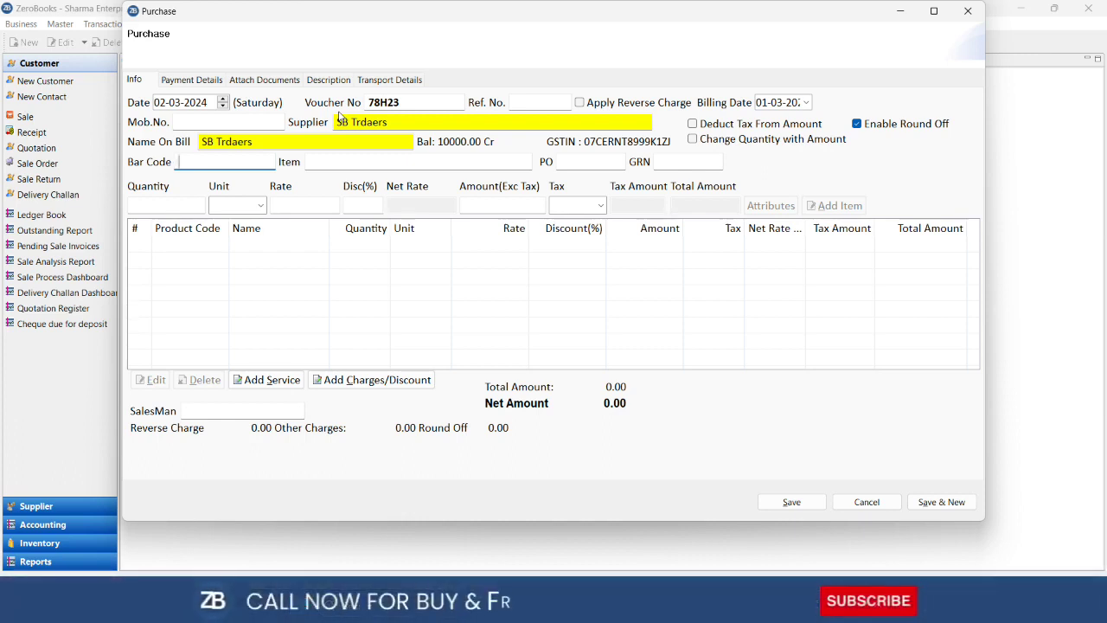
pyautogui.press('Tab')
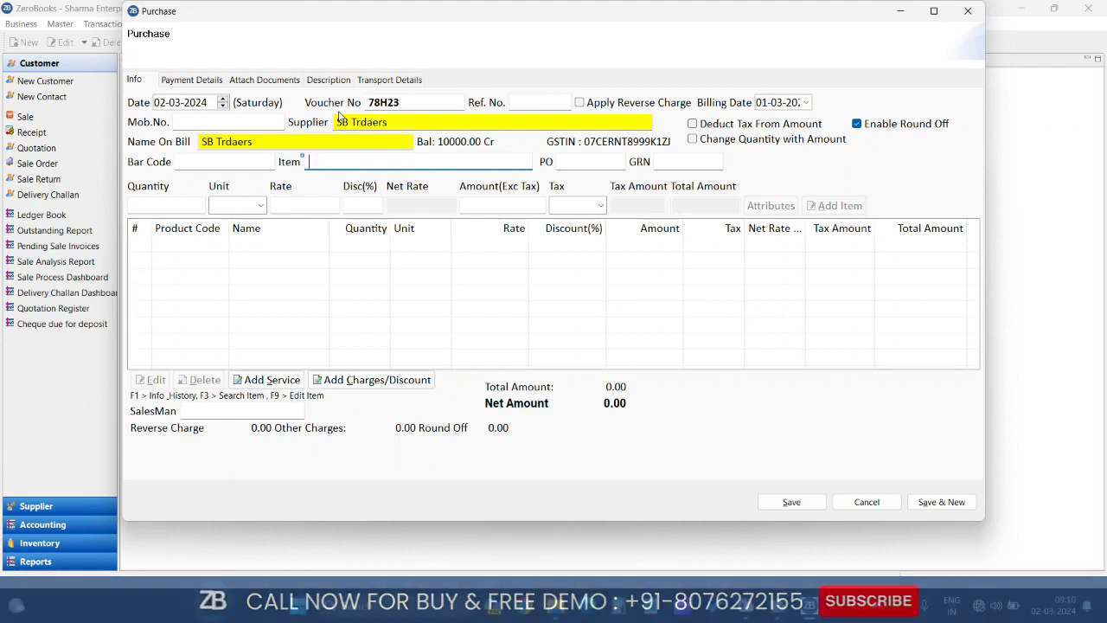
# Add Parle G at 80 PCS, rate 4, GST 5, for a line total of 336
pyautogui.write('par')
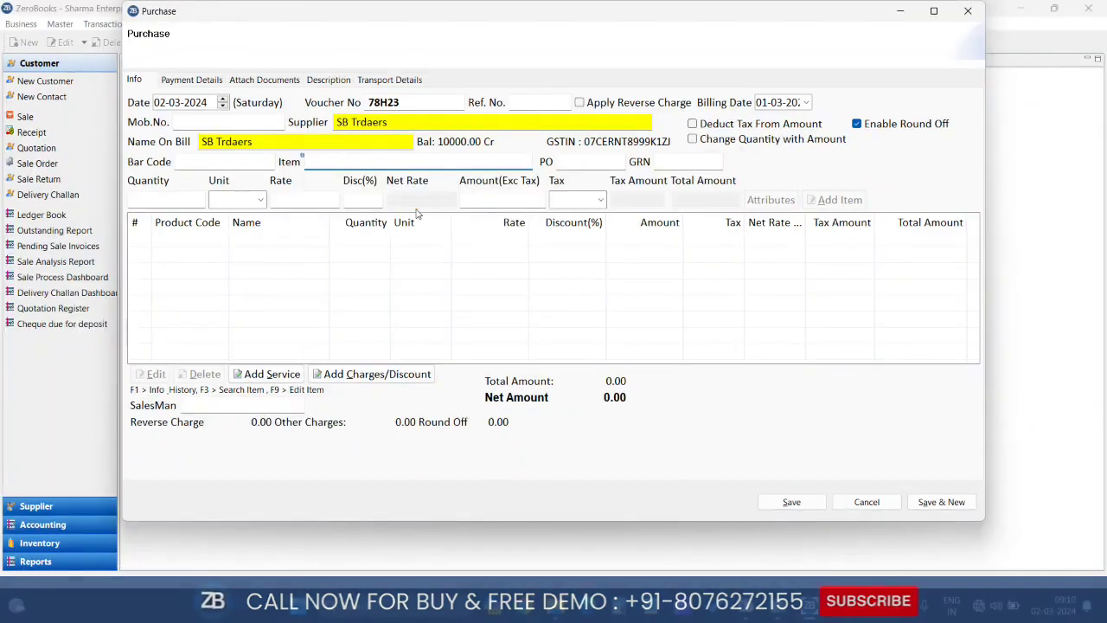
pyautogui.write('par')
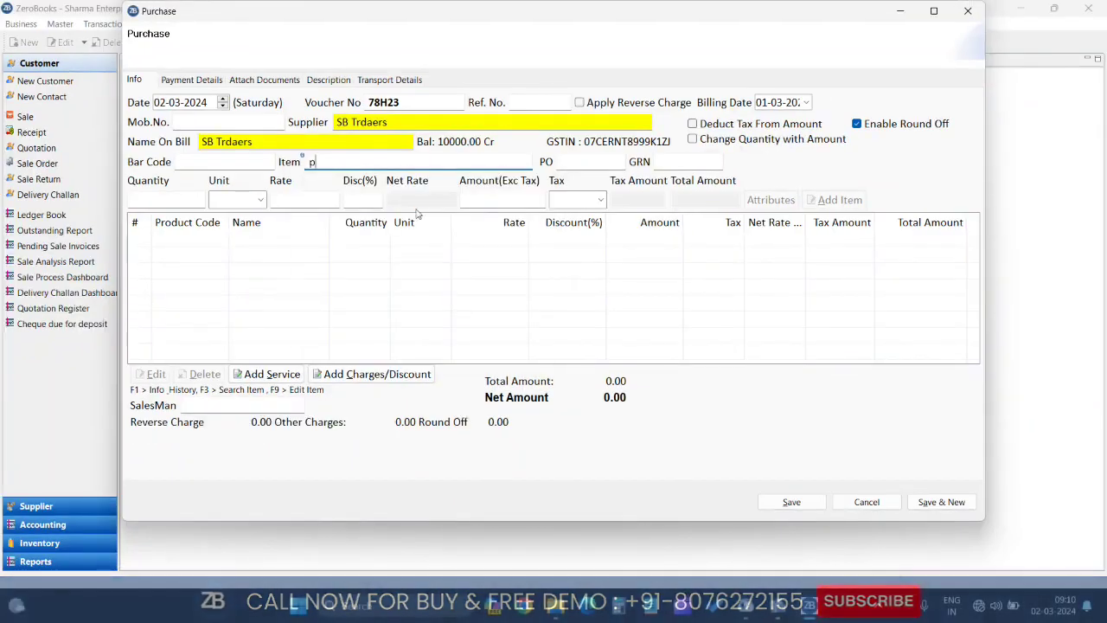
pyautogui.press('Return')
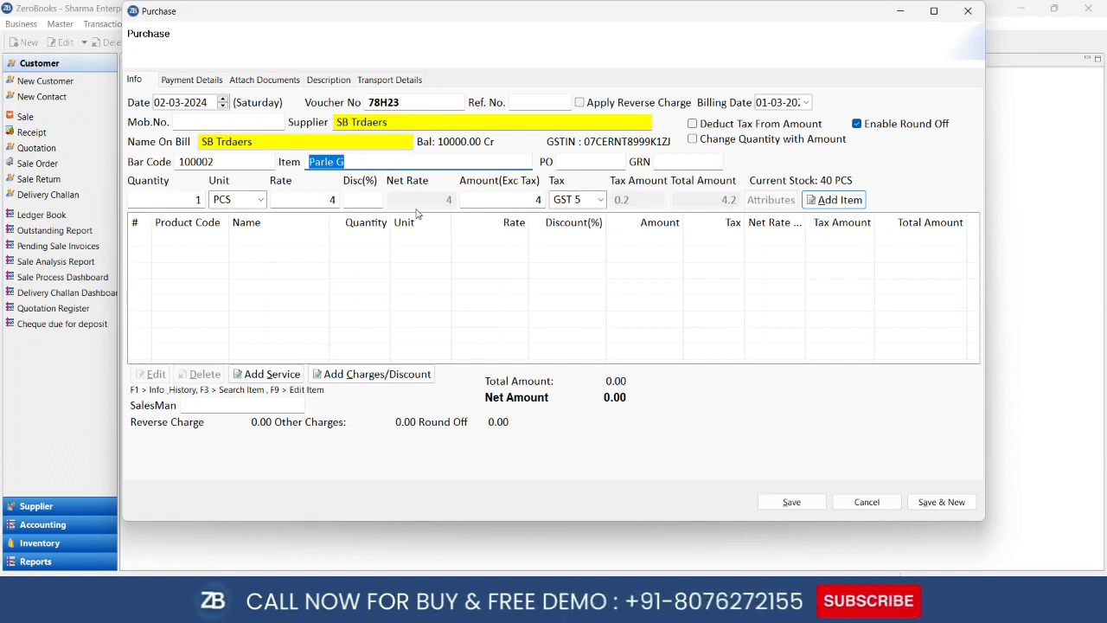
pyautogui.press('Tab')
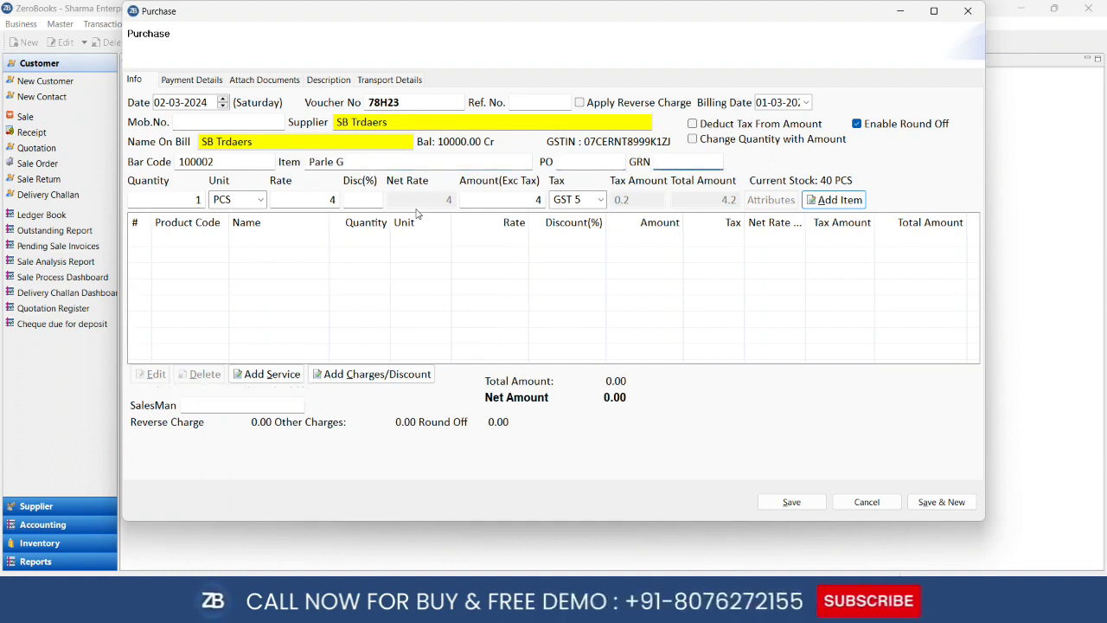
pyautogui.click(583, 160)
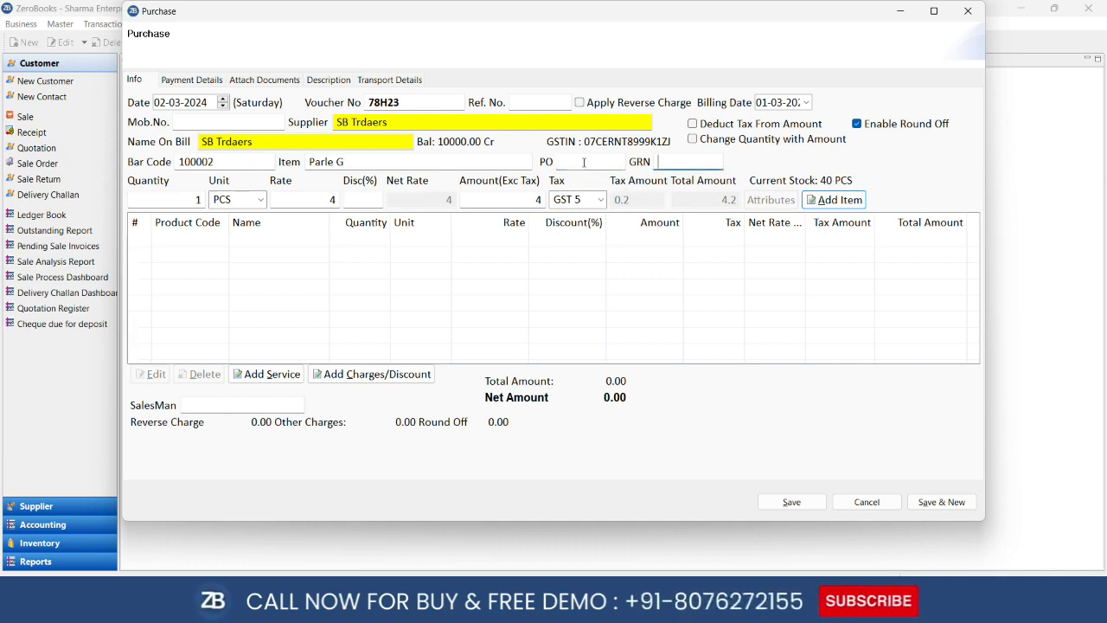
pyautogui.press('Tab')
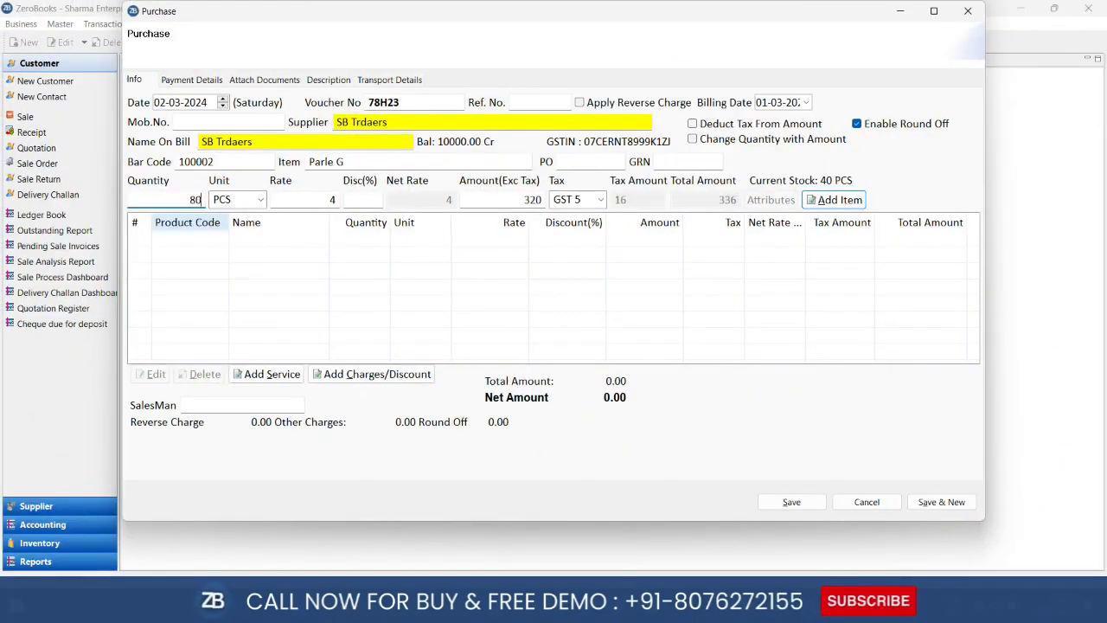
pyautogui.press('Tab')
pyautogui.press('Tab')
pyautogui.press('Tab')
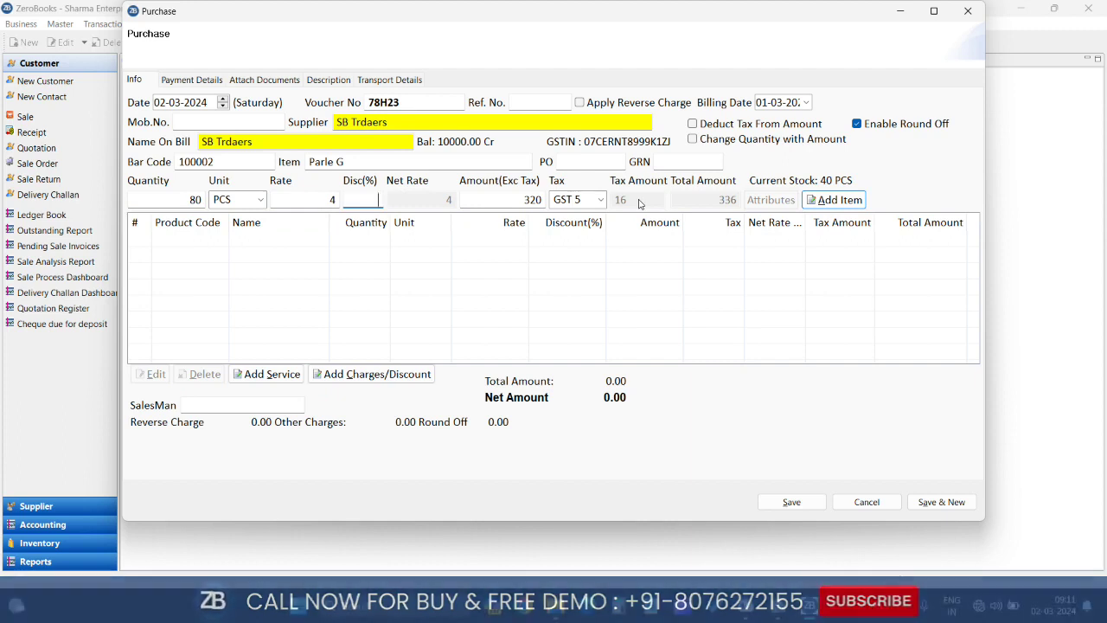
pyautogui.press('Return')
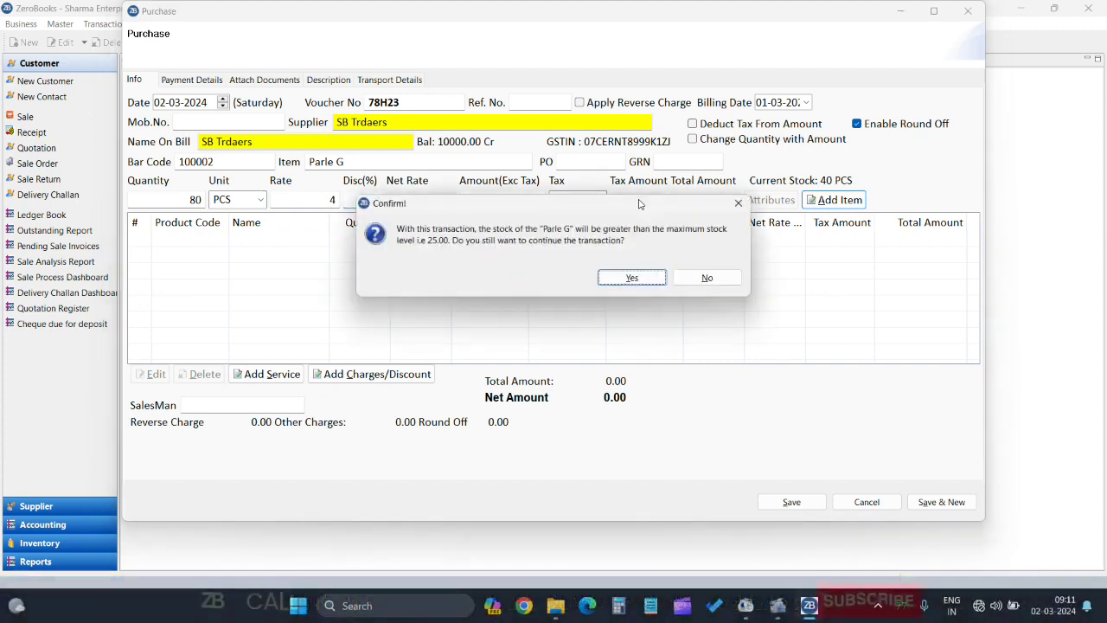
# Accept the stock-exceed warning so Parle G (80 PCS at 4.00) joins the grid, net 336.00
pyautogui.press('Return')
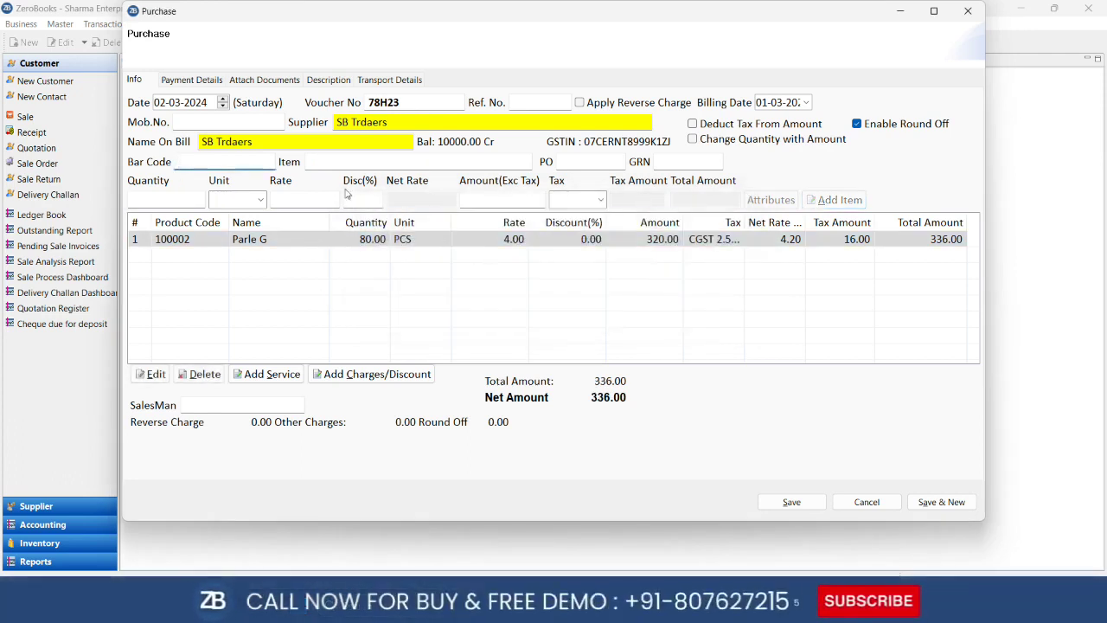
pyautogui.press('Tab')
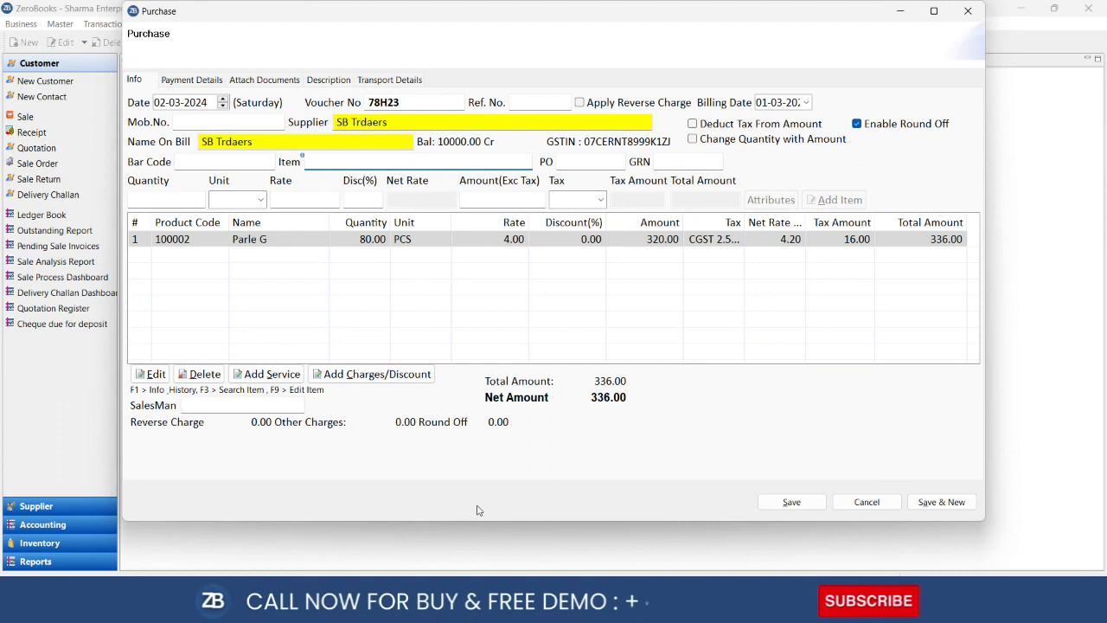
pyautogui.click(347, 380)
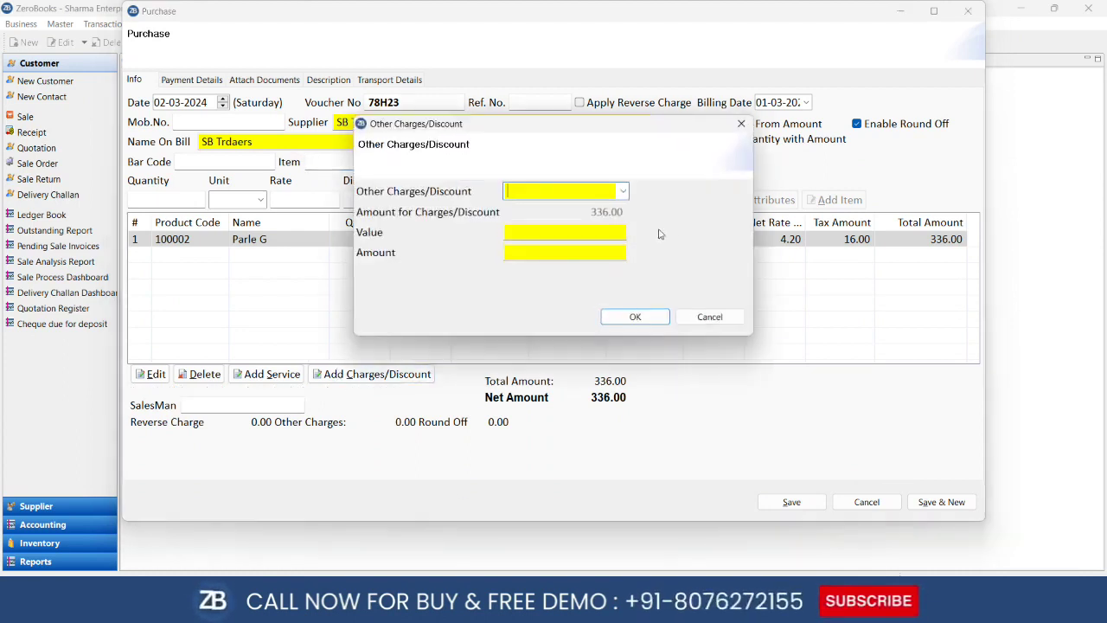
pyautogui.click(623, 192)
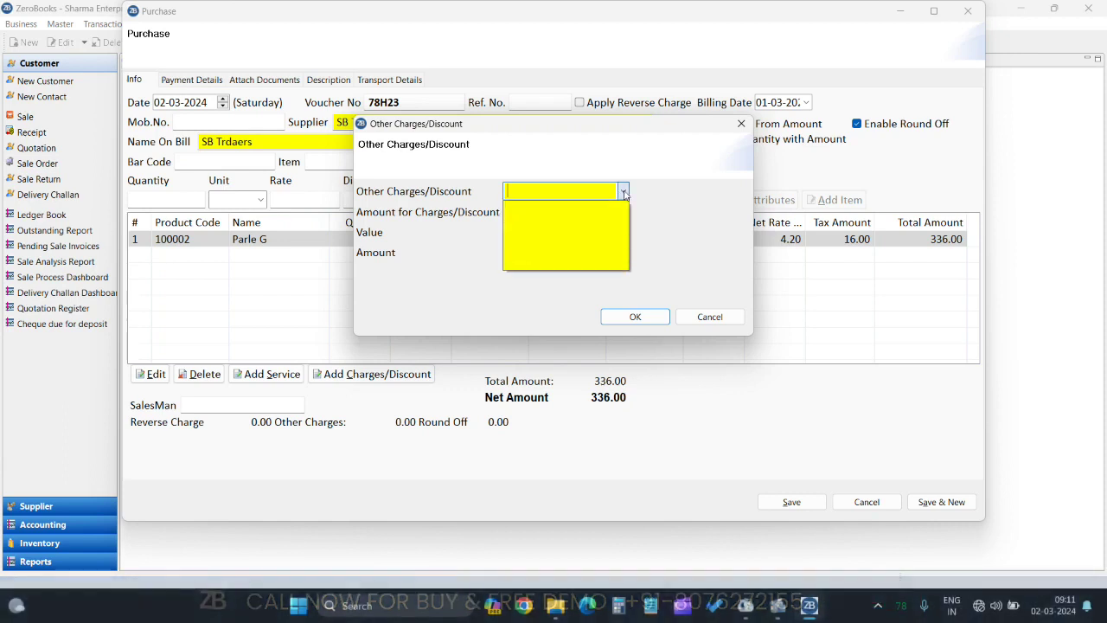
pyautogui.click(623, 192)
pyautogui.write('ddd')
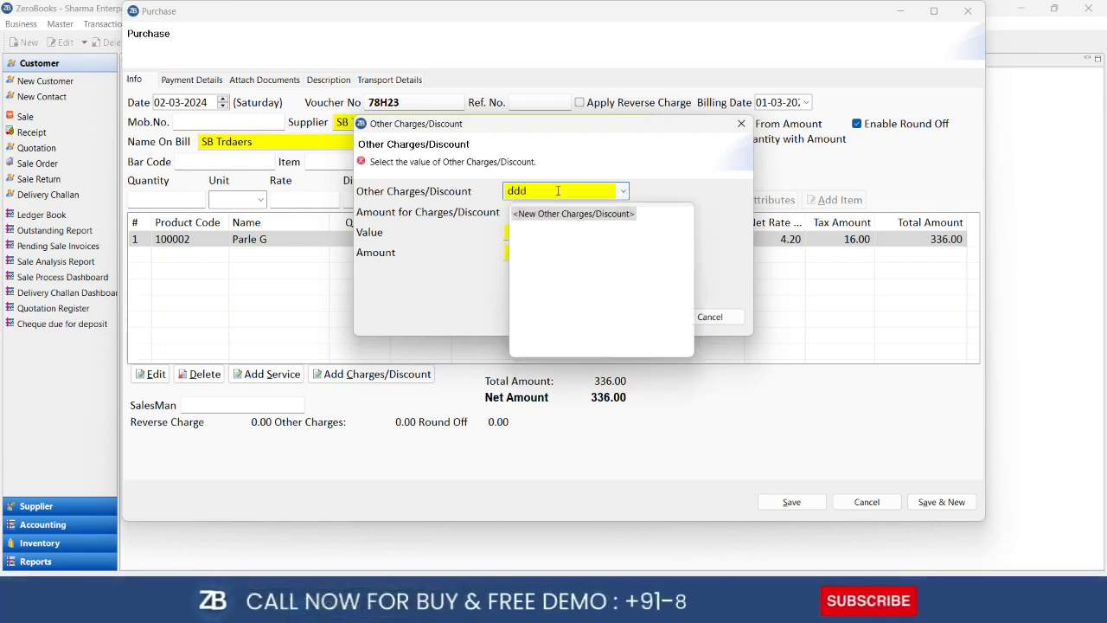
pyautogui.click(546, 222)
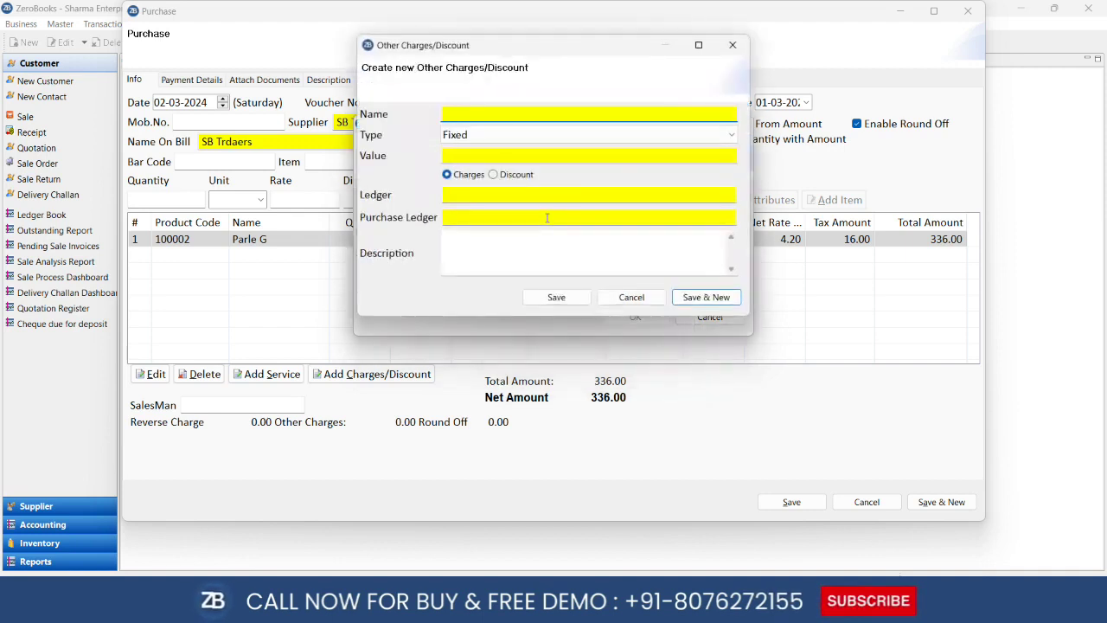
pyautogui.click(631, 297)
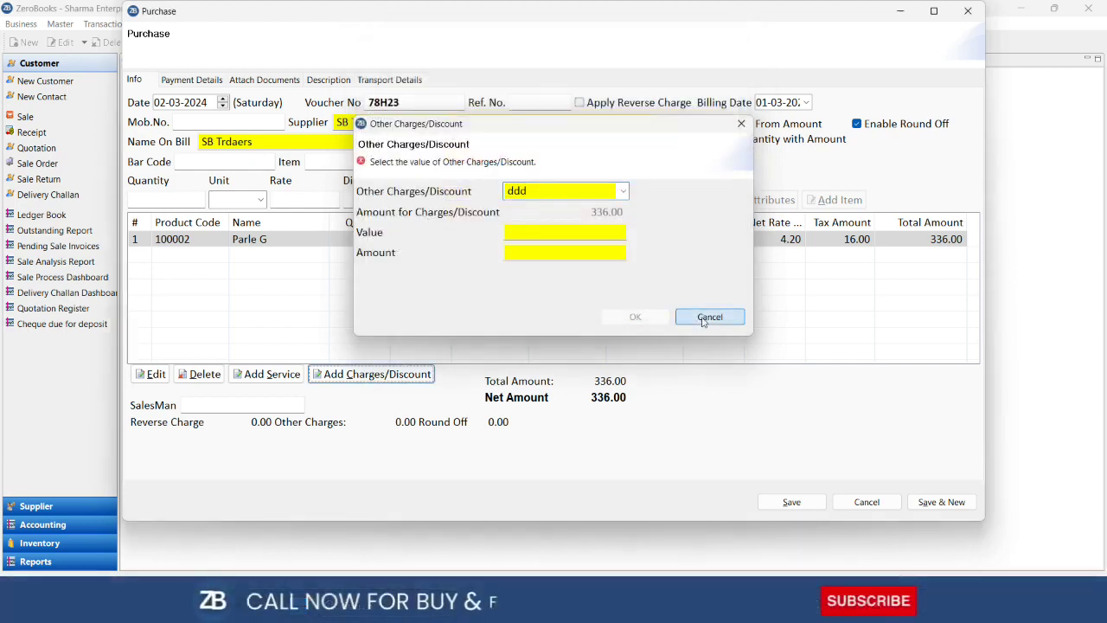
pyautogui.click(705, 318)
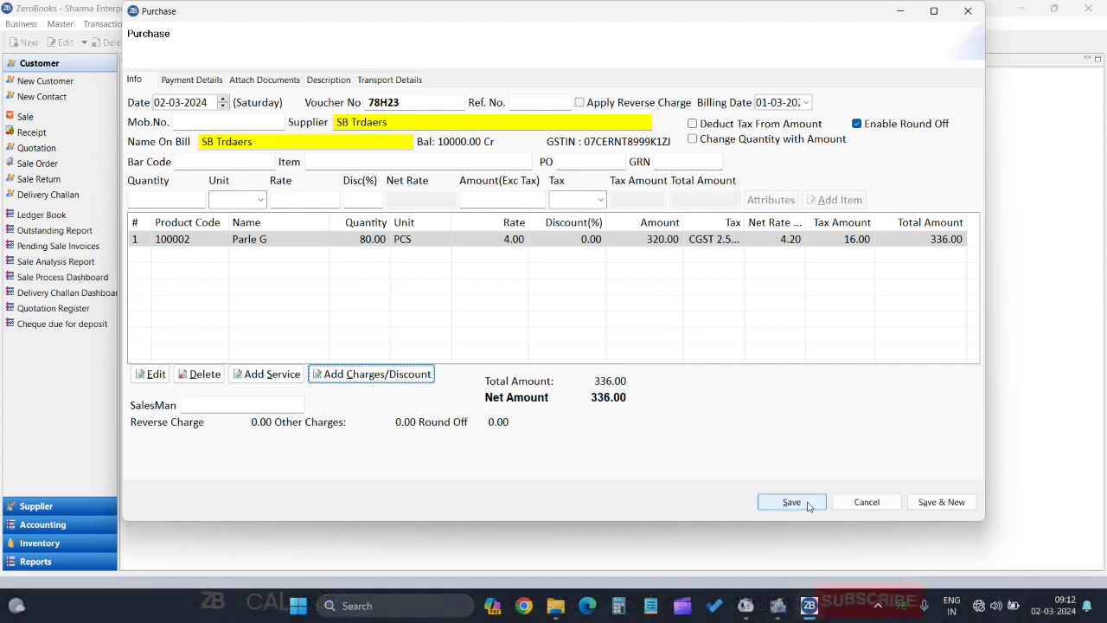
# Save the 336.00 SB Trdaers purchase and confirm the Payment Details dialog
pyautogui.click(791, 503)
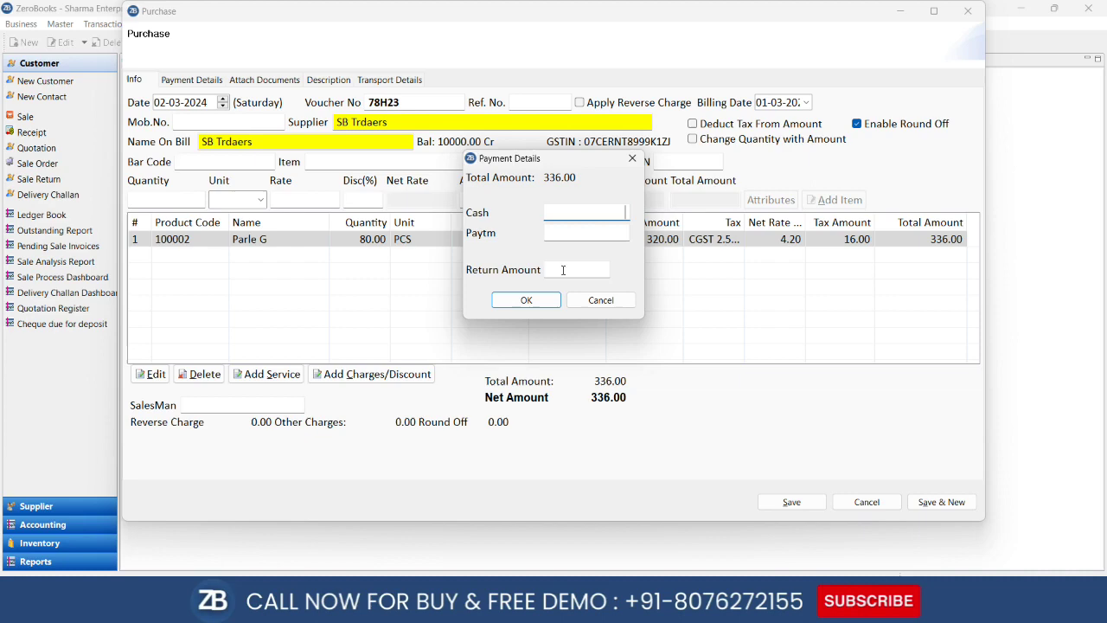
pyautogui.click(527, 300)
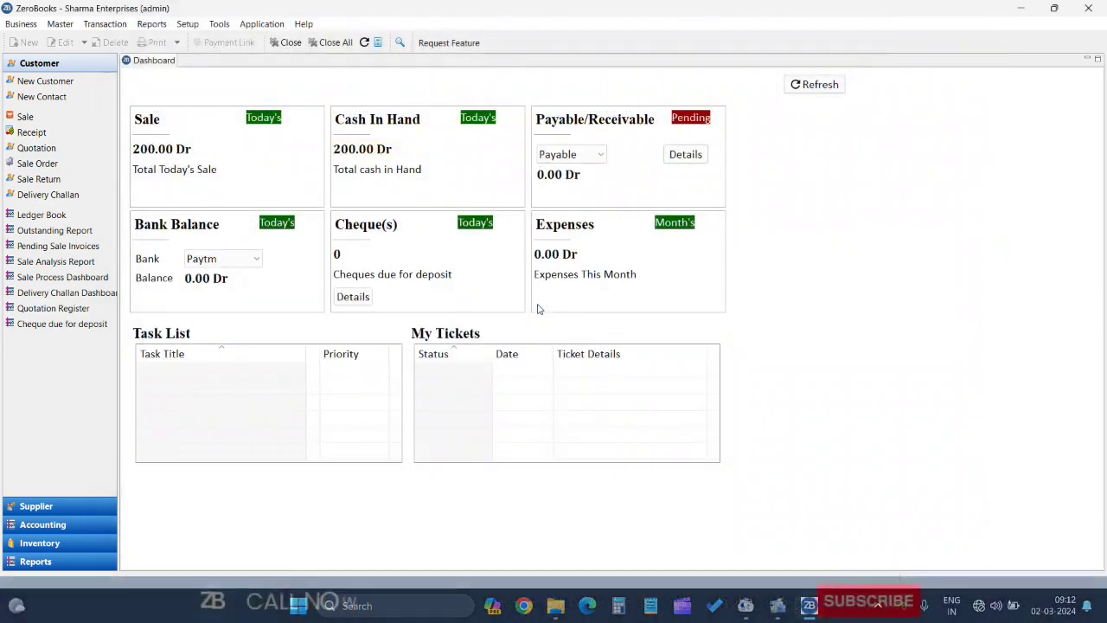
# Refresh the Dashboard and show Payable, now 10336.00 Cr
pyautogui.click(816, 86)
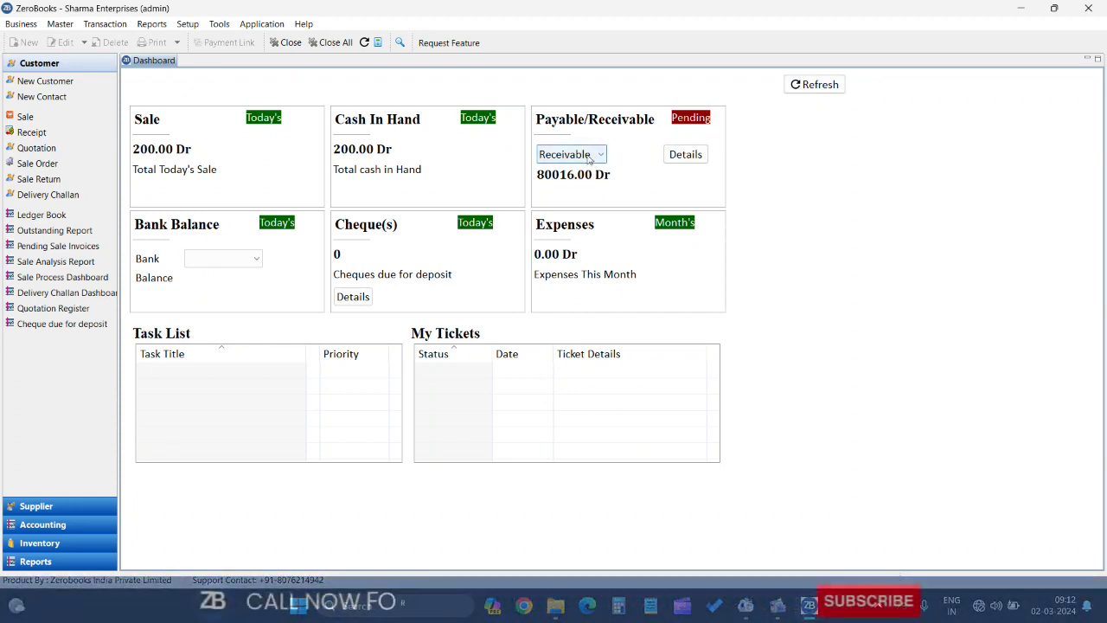
pyautogui.click(590, 156)
pyautogui.click(571, 187)
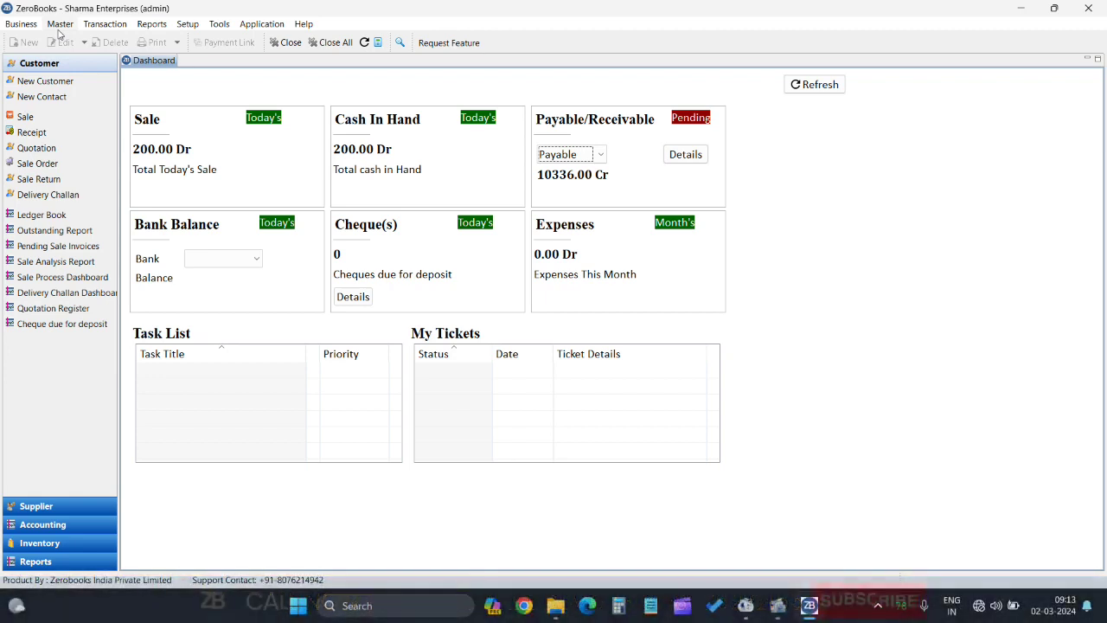
pyautogui.click(152, 25)
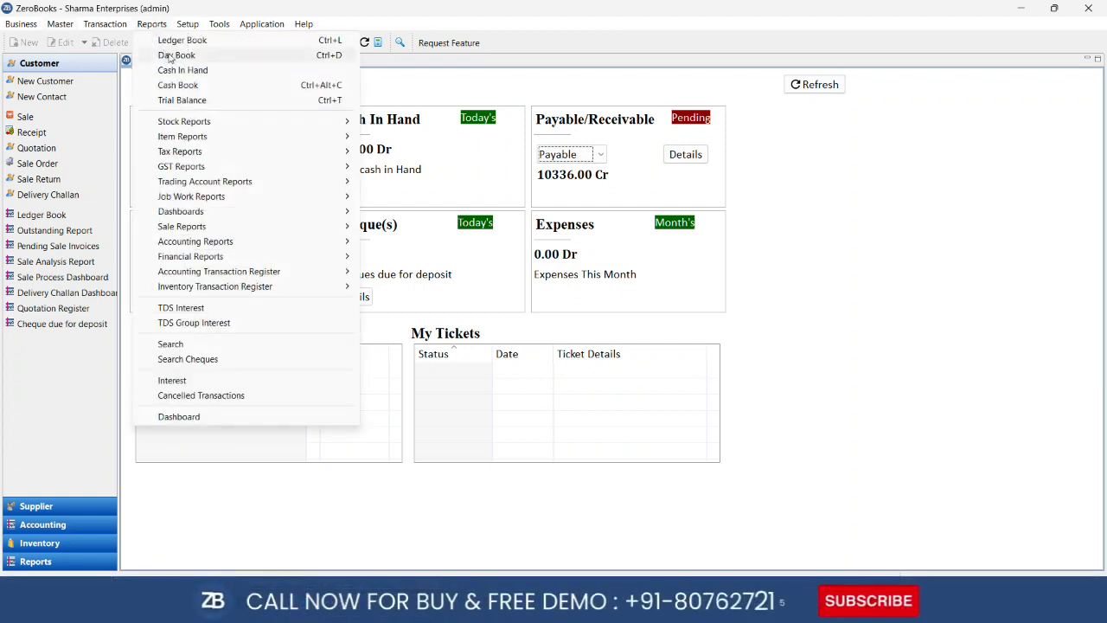
# Reopen the Day Book and open SB Trdaers purchase voucher 78H23 for editing
pyautogui.click(170, 55)
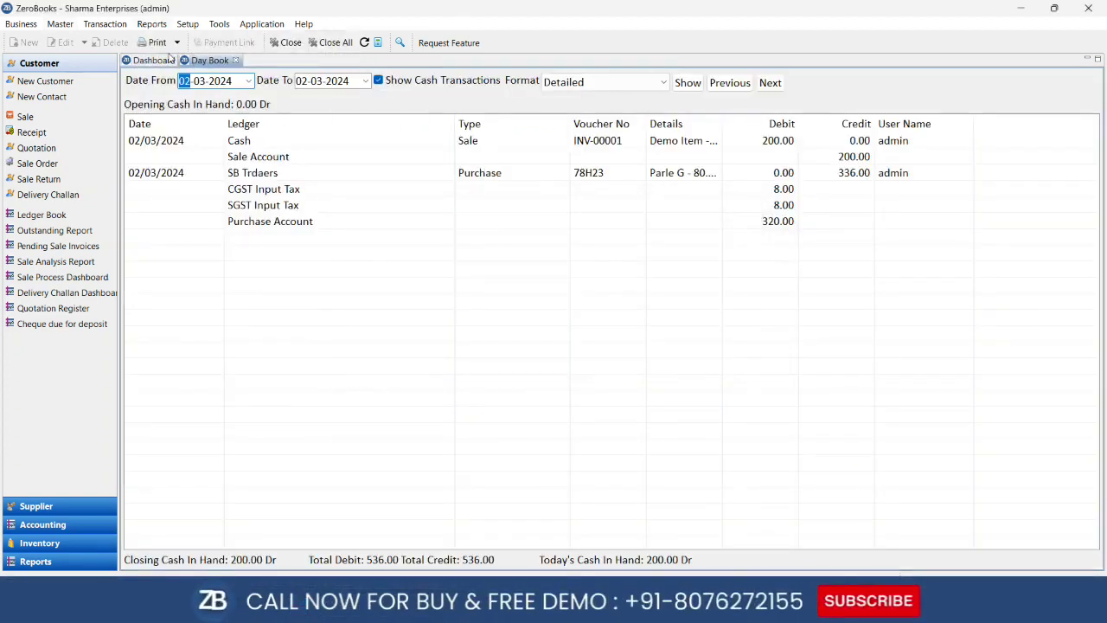
pyautogui.click(235, 61)
pyautogui.hotkey('ctrl', 'd')
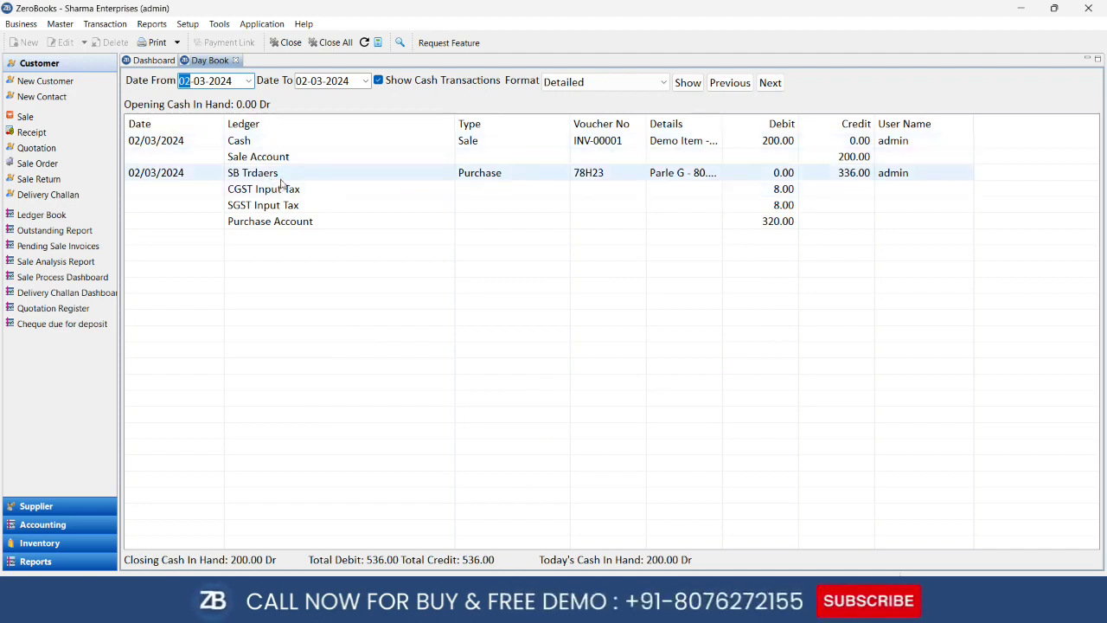
pyautogui.click(280, 177)
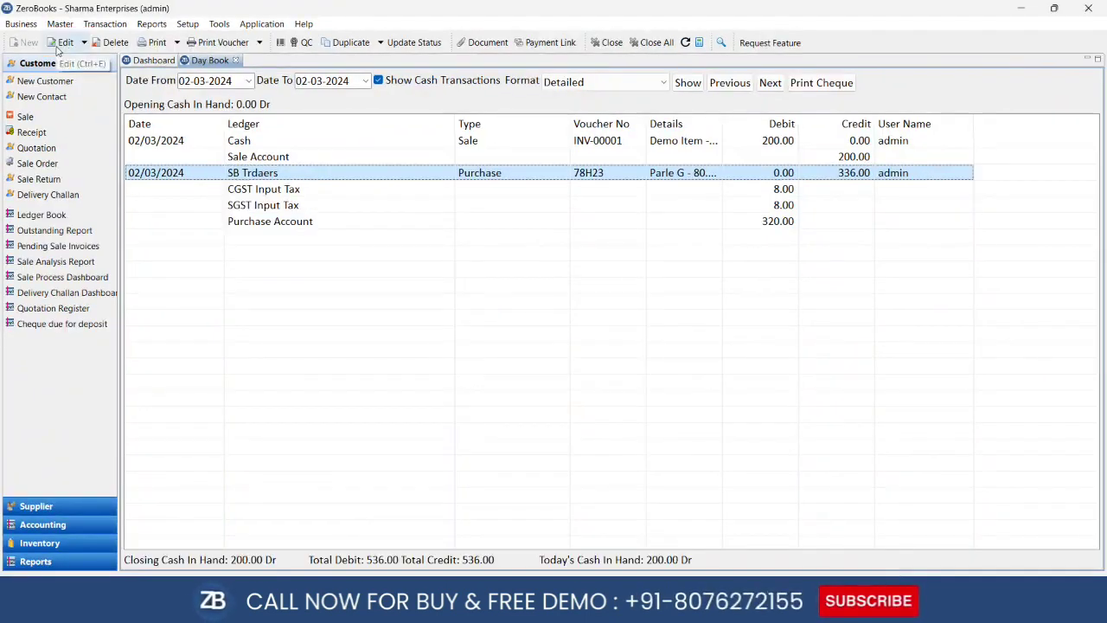
pyautogui.click(61, 45)
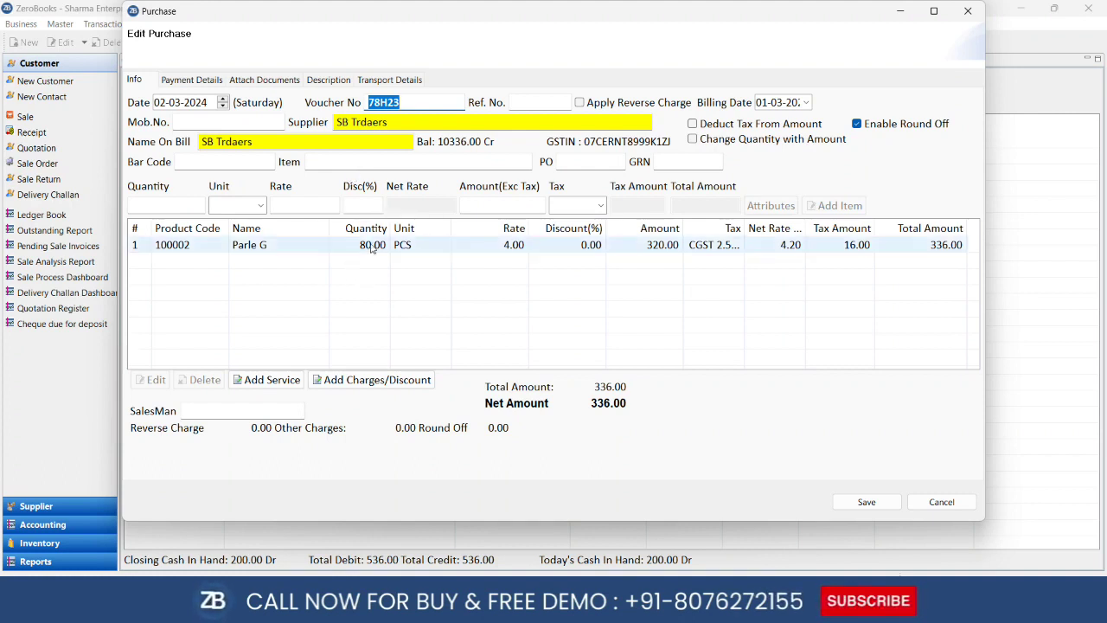
# Change the Parle G quantity to 120 and resave the purchase at 504.00
pyautogui.click(372, 246)
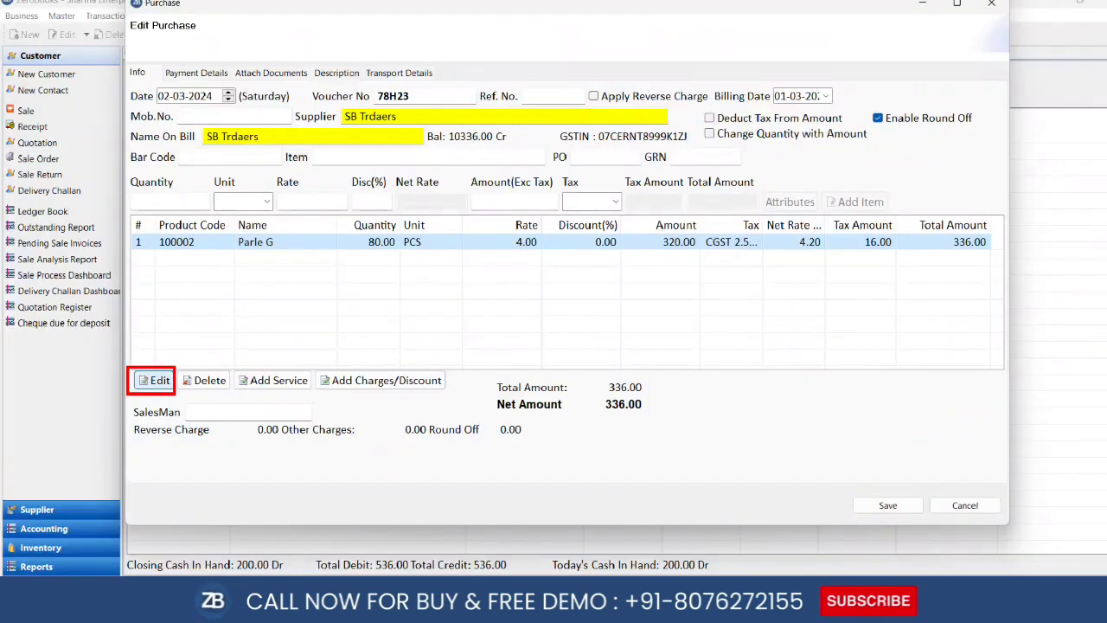
pyautogui.click(154, 374)
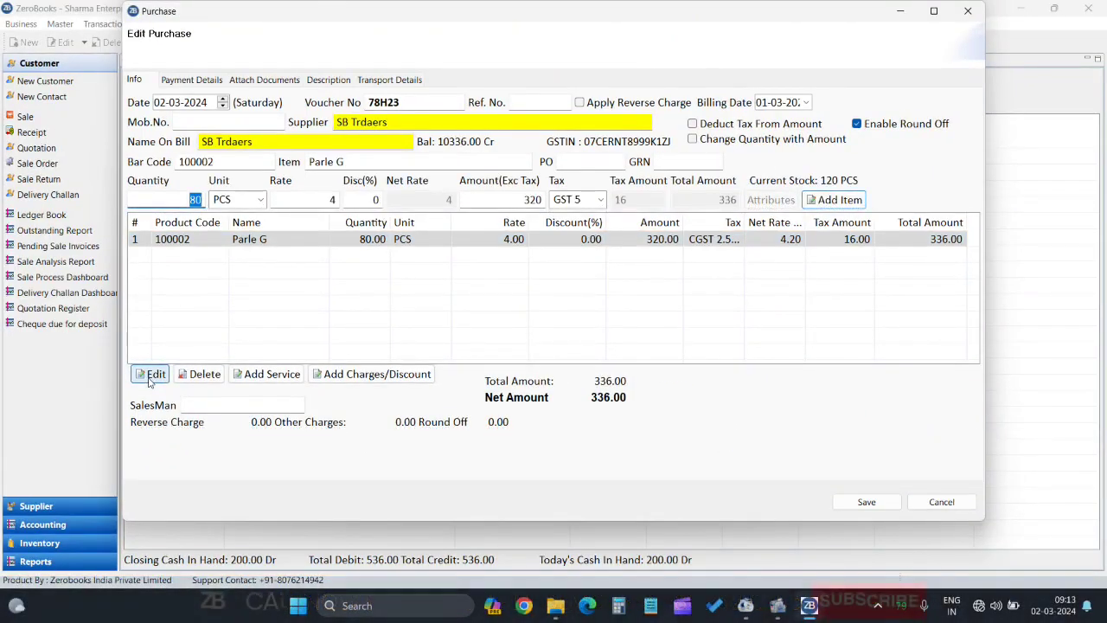
pyautogui.write('12')
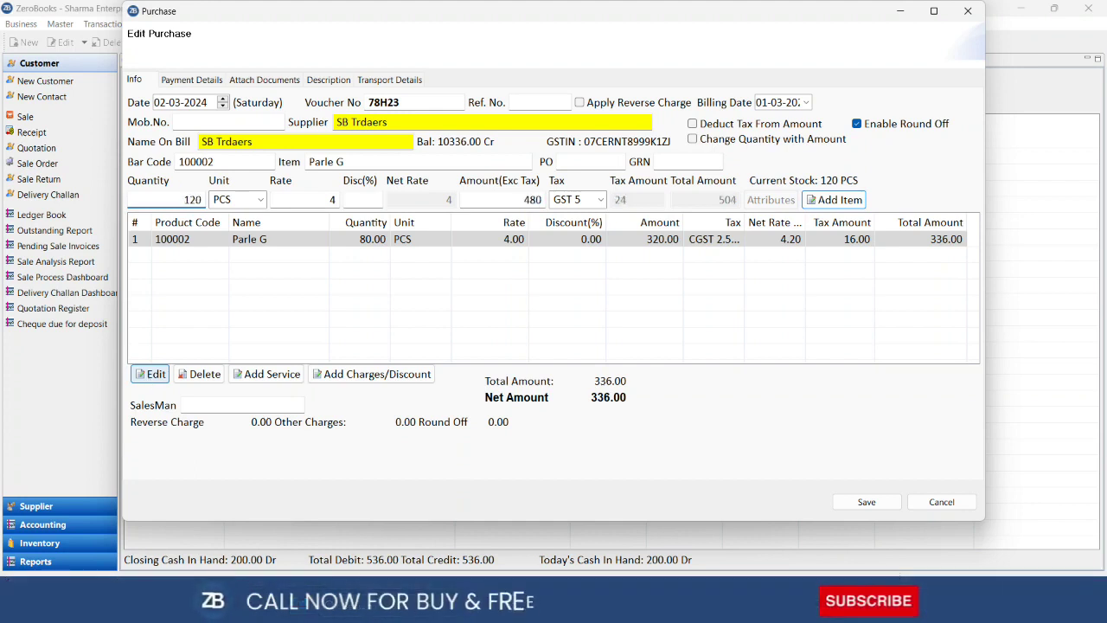
pyautogui.press('Return')
pyautogui.press('Return')
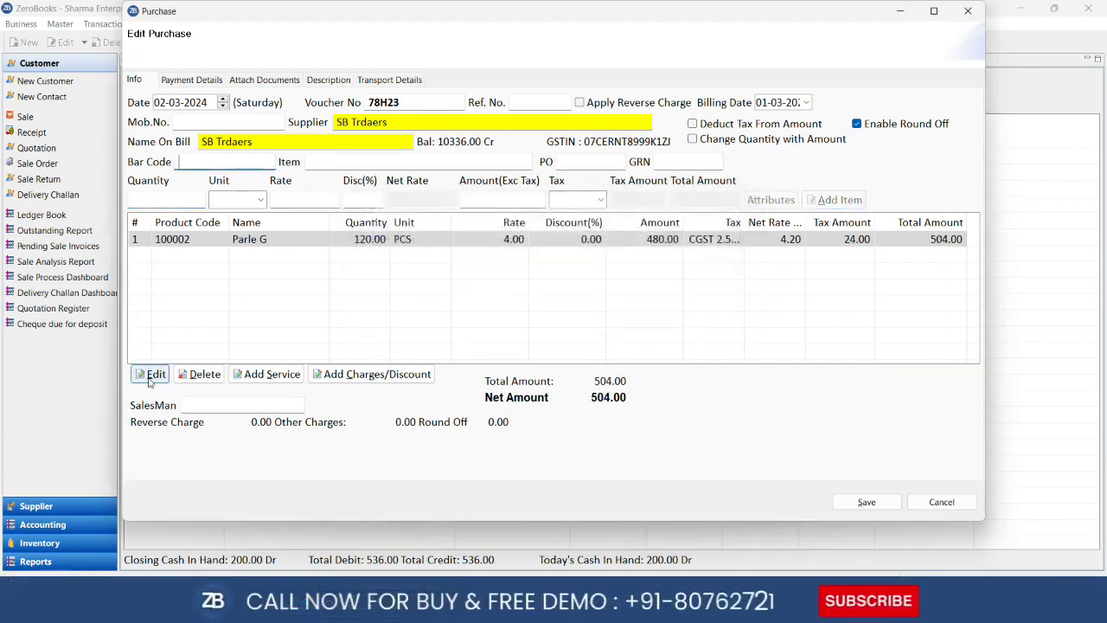
pyautogui.click(882, 504)
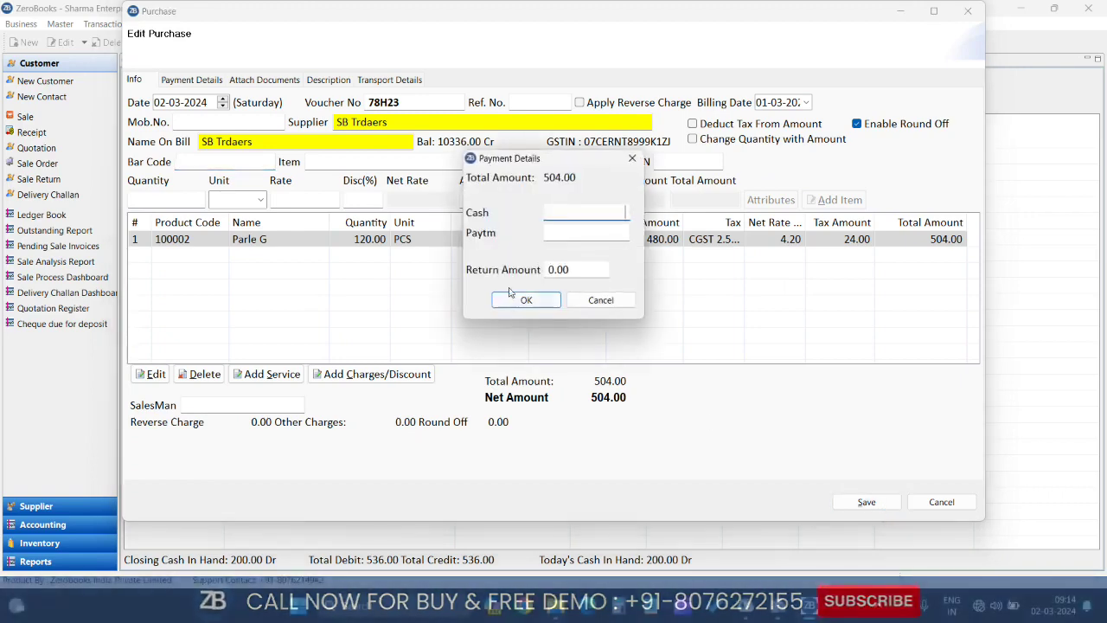
pyautogui.click(524, 300)
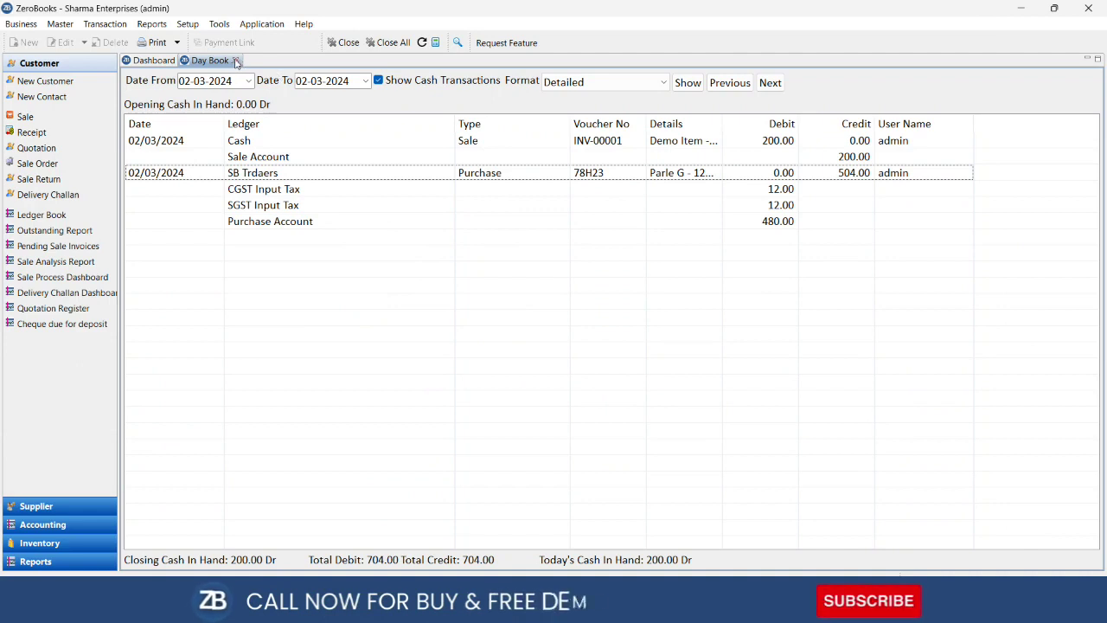
# Close the Day Book and refresh the Dashboard to show Payable of 10504.00 Cr
pyautogui.click(239, 172)
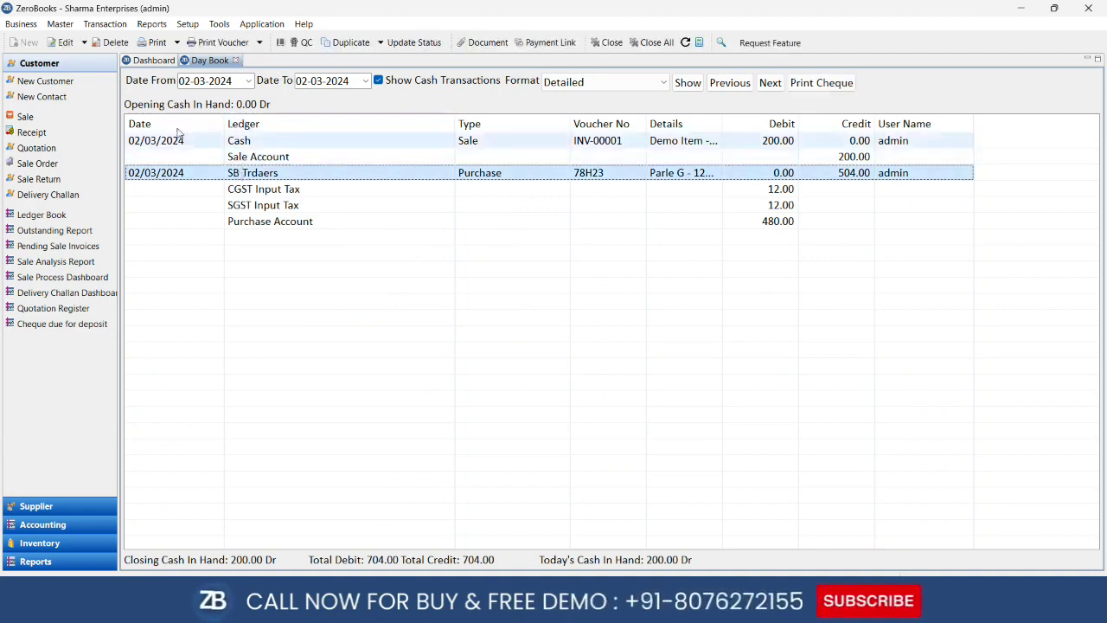
pyautogui.click(235, 61)
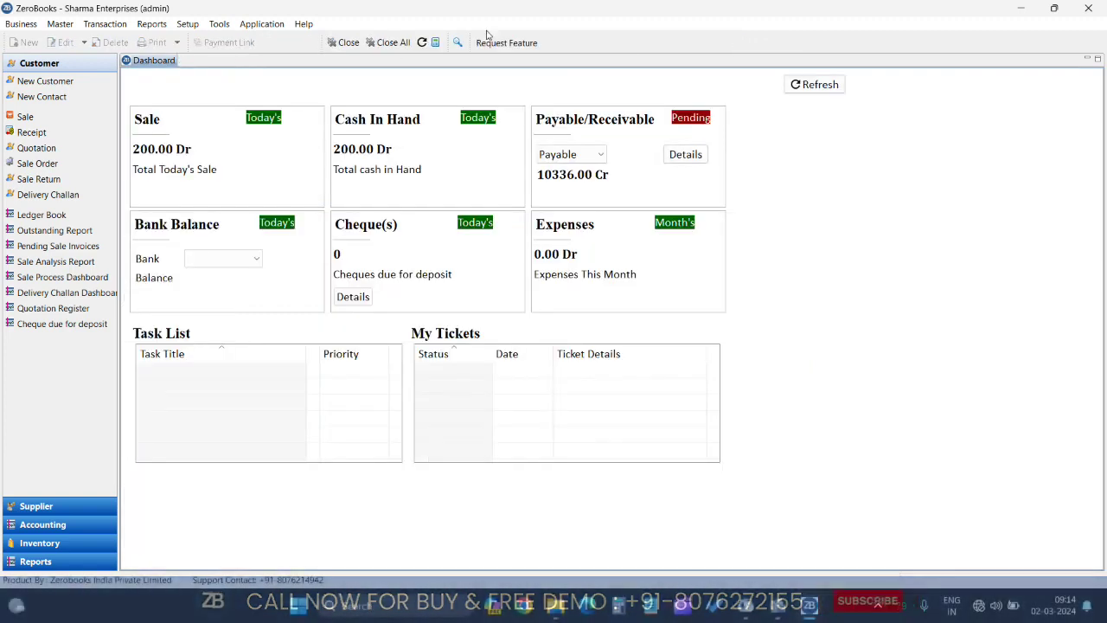
pyautogui.click(800, 84)
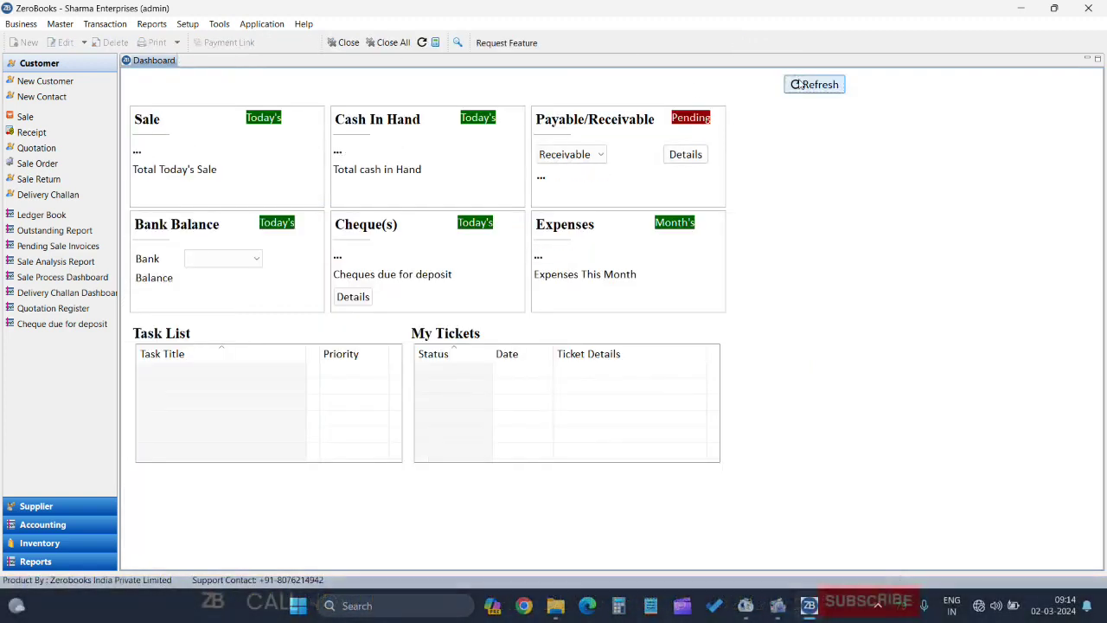
pyautogui.click(577, 156)
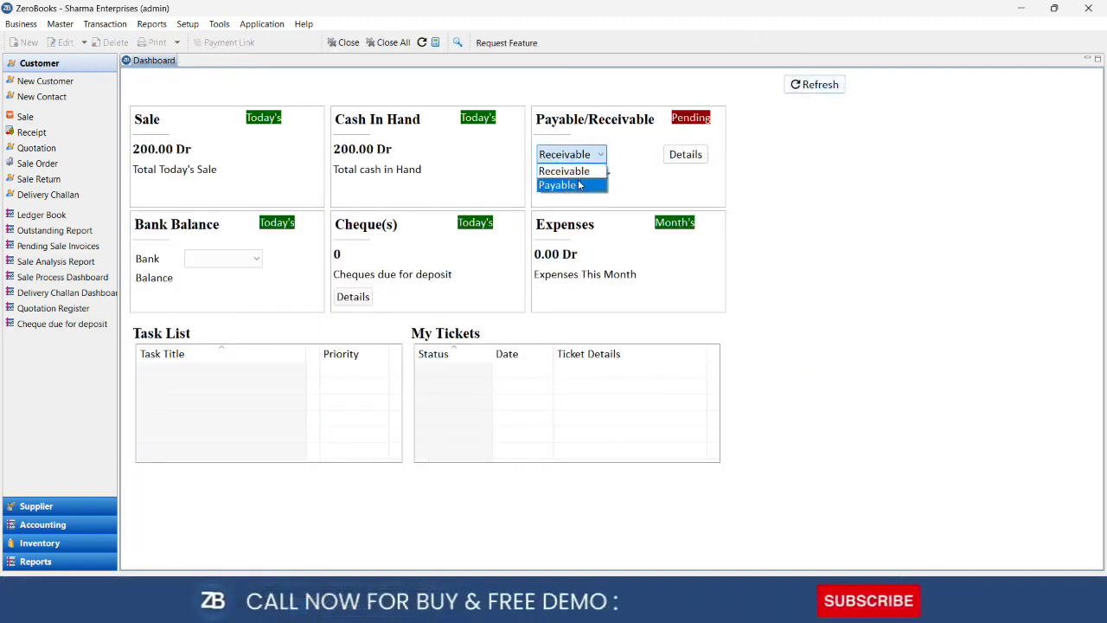
pyautogui.click(577, 185)
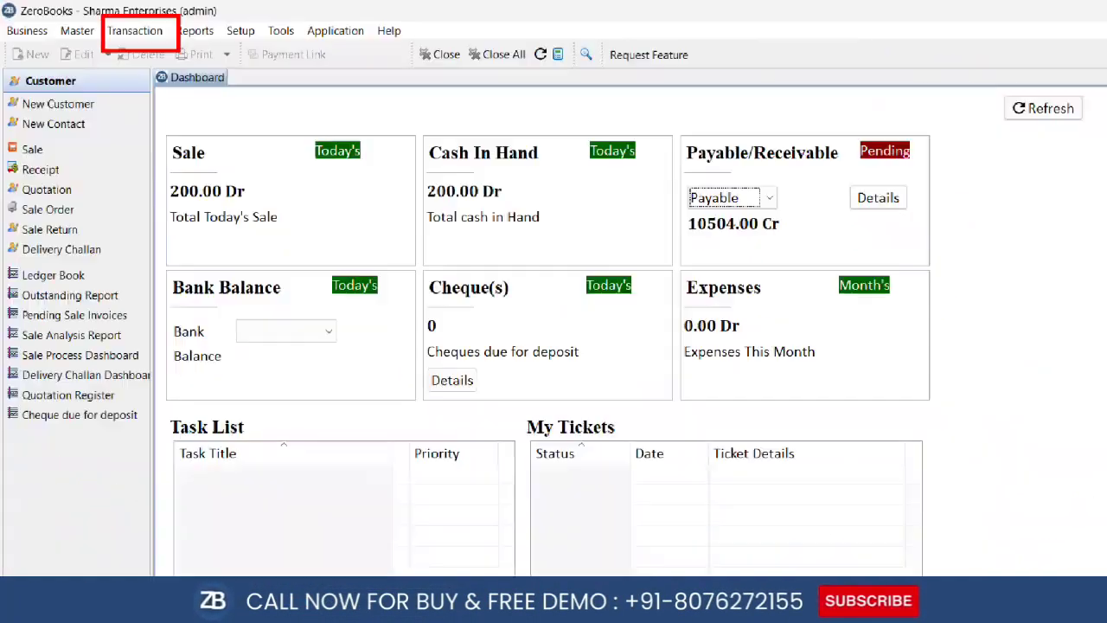
# Create a new Payment voucher, number 1, dated 02-03-2024, paid from Cash
pyautogui.click(99, 25)
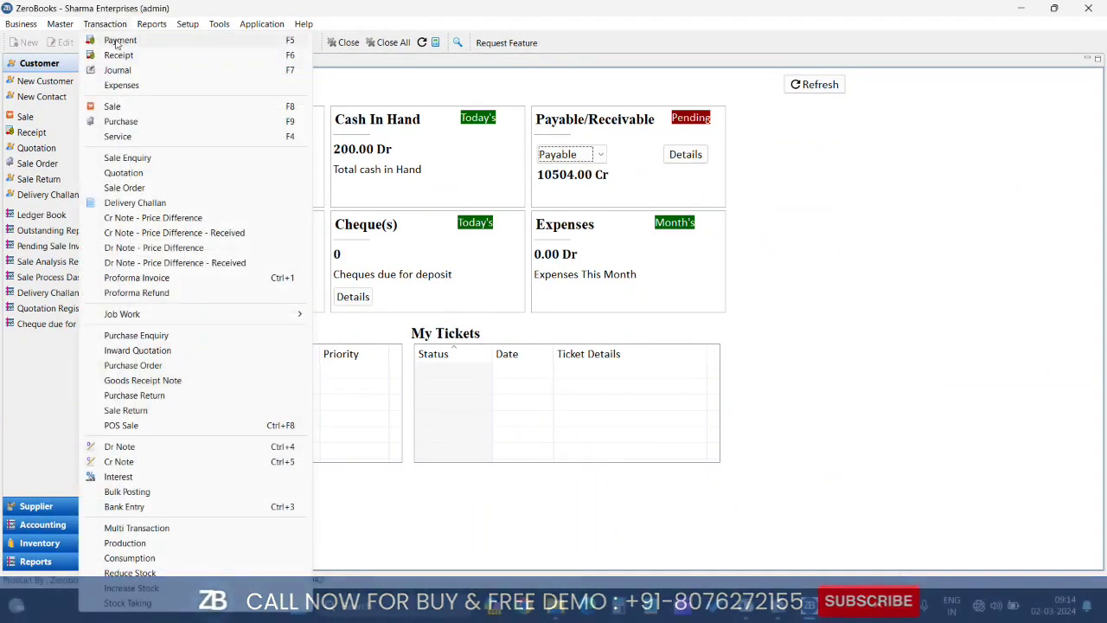
pyautogui.click(123, 42)
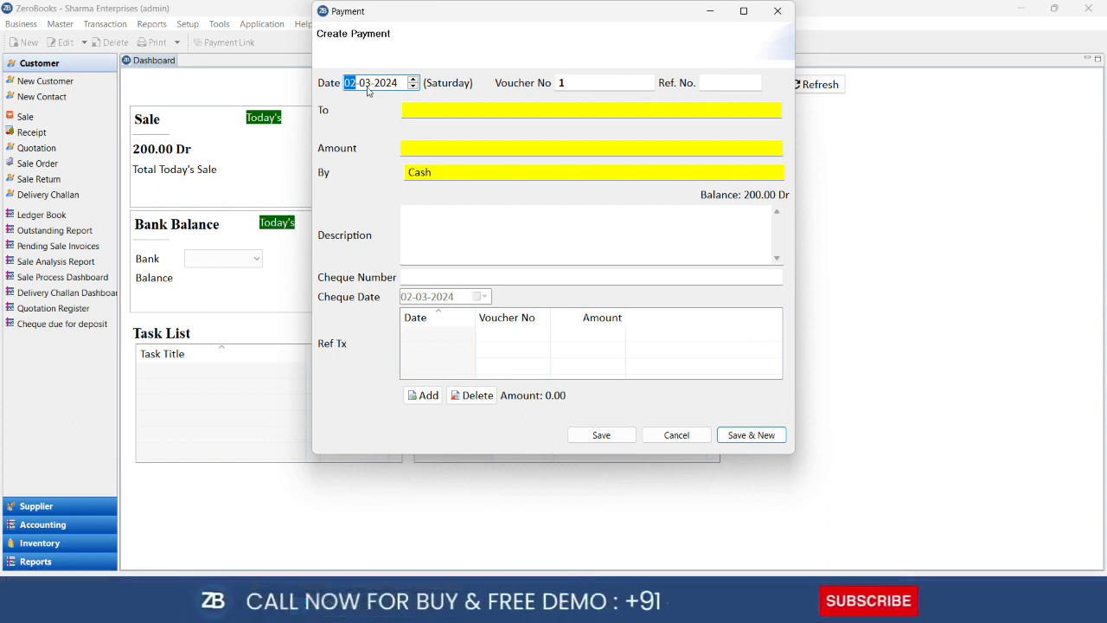
# Make SB Trdaers the payee and enter a payment amount of 400
pyautogui.click(428, 114)
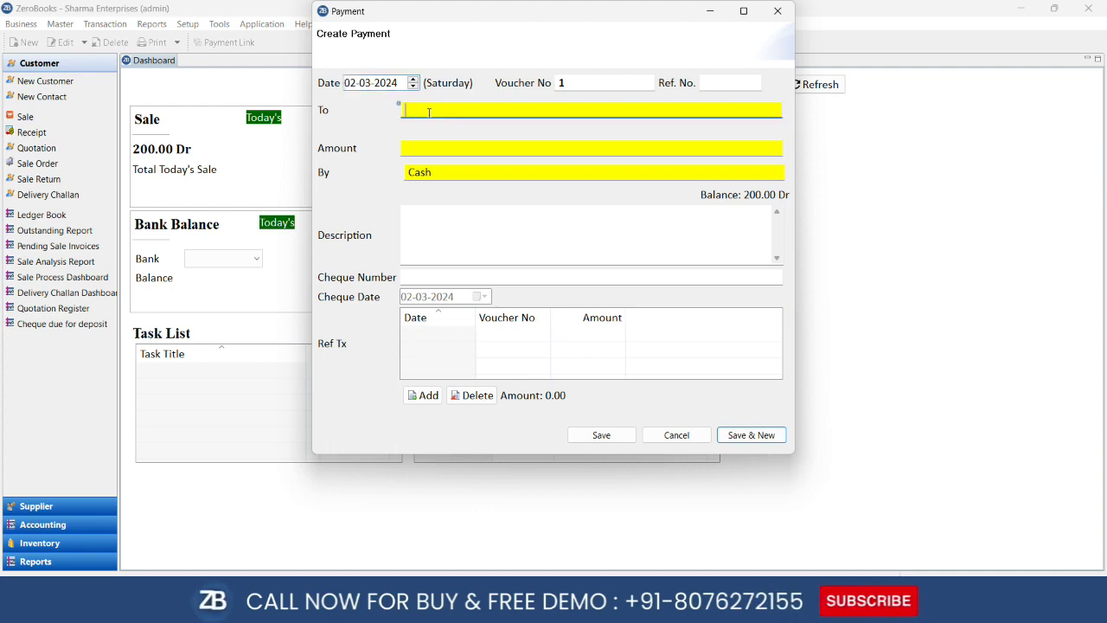
pyautogui.write('sb')
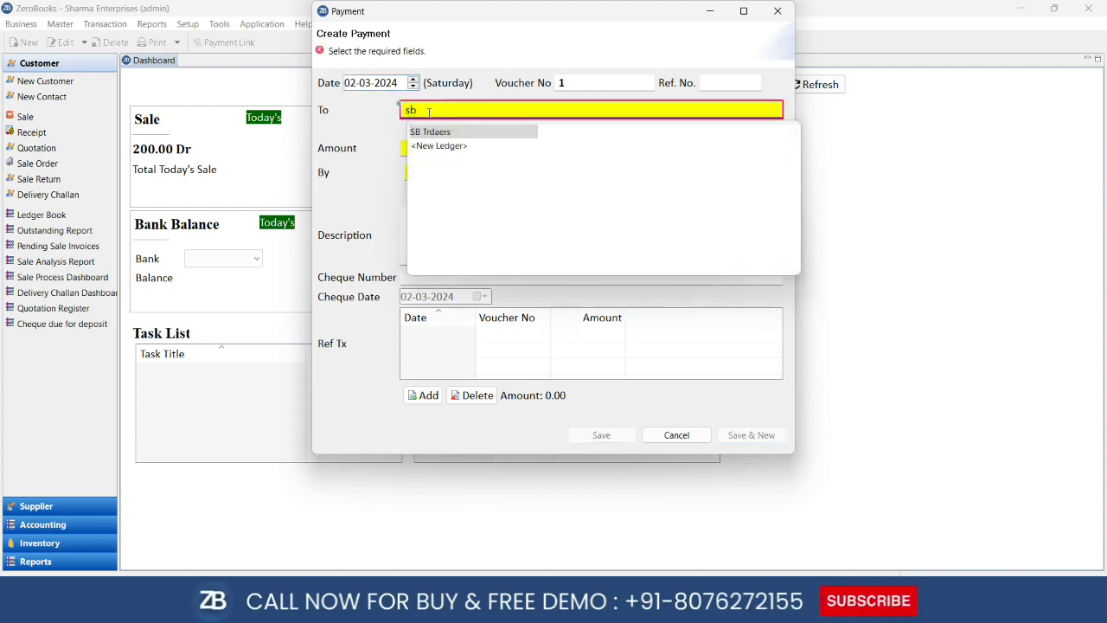
pyautogui.press('Return')
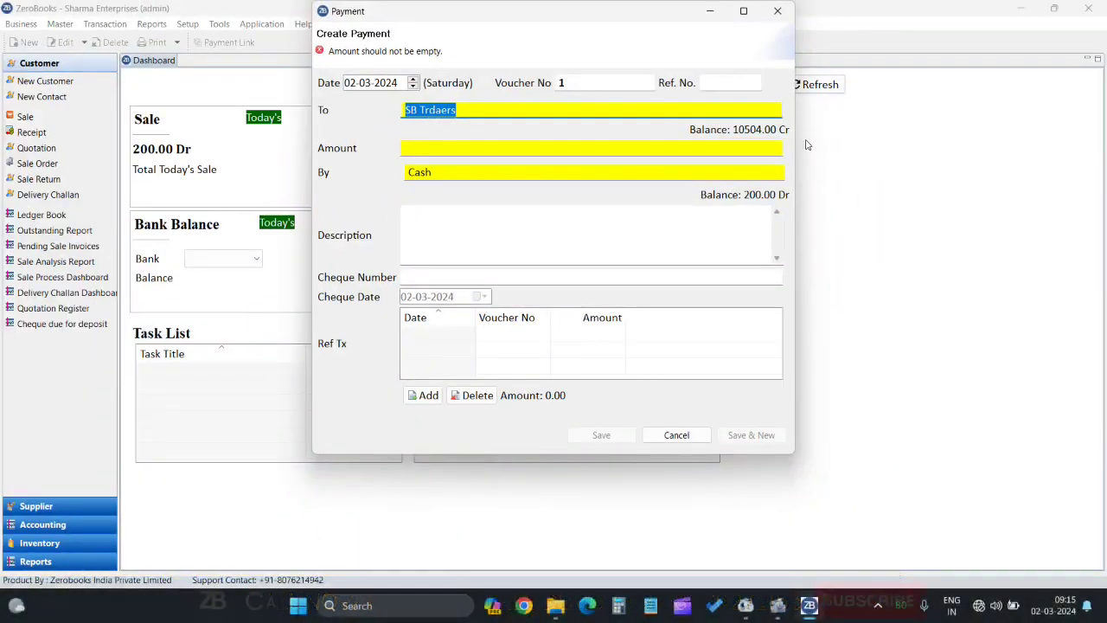
pyautogui.press('Tab')
pyautogui.write('400')
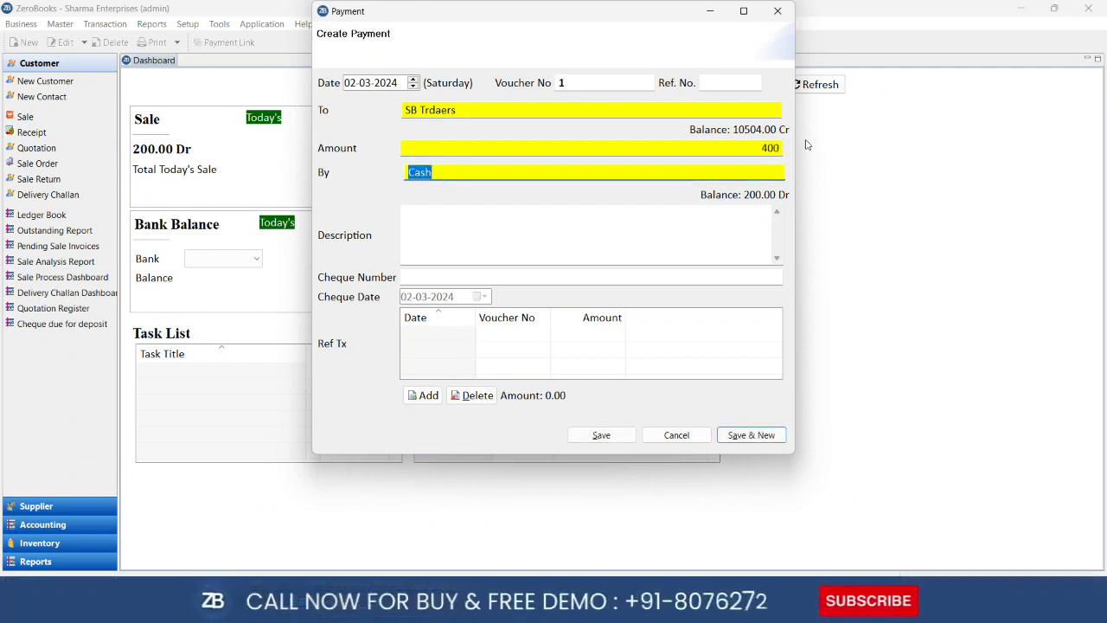
# Add the description 'Cash pay' and clear the stray cheque number
pyautogui.press('Tab')
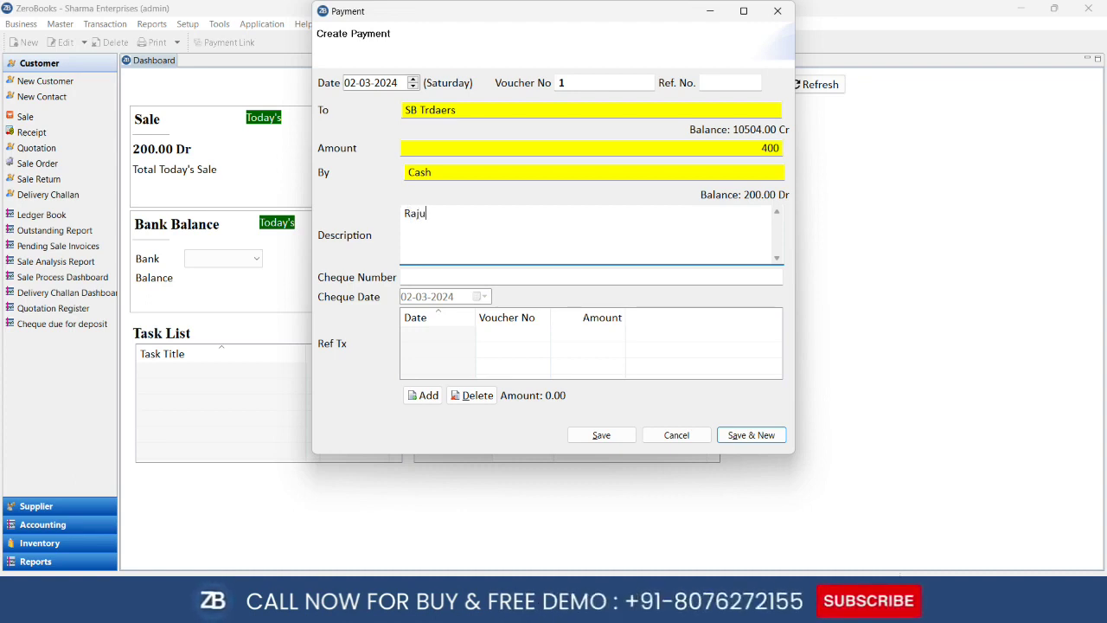
pyautogui.write('Ca')
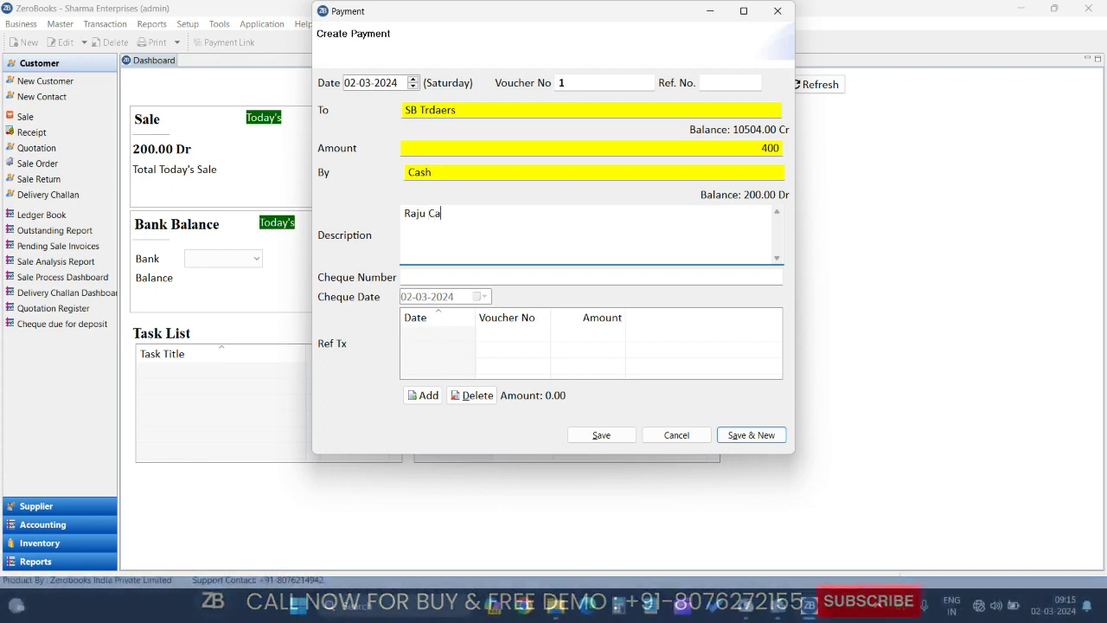
pyautogui.write('sh pay')
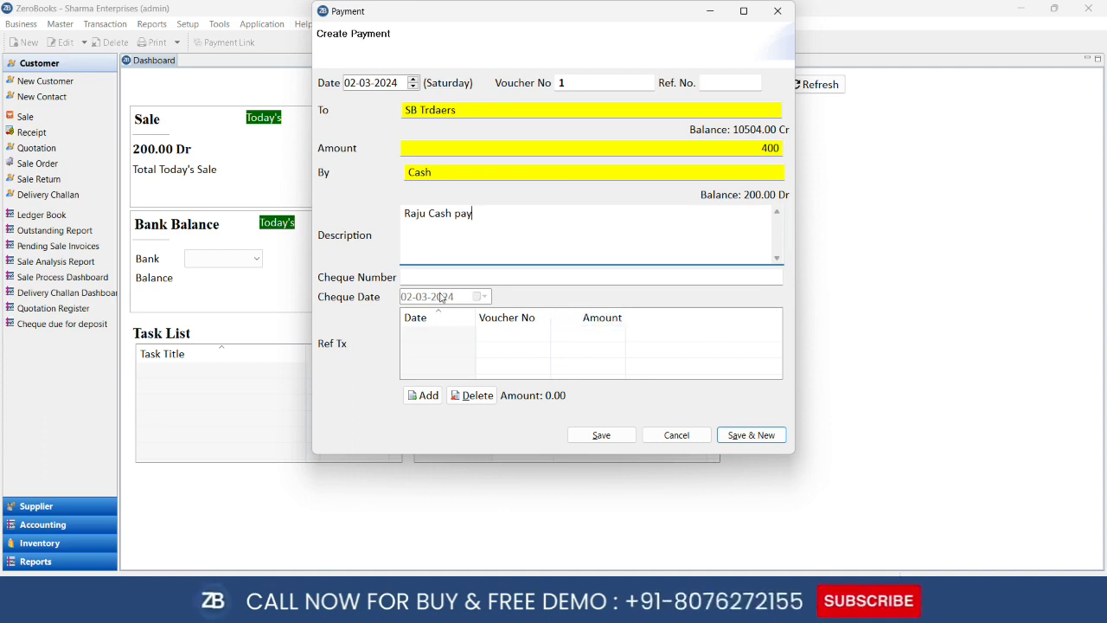
pyautogui.click(421, 273)
pyautogui.write('6565')
pyautogui.press('BackSpace')
pyautogui.press('BackSpace')
pyautogui.press('BackSpace')
pyautogui.press('BackSpace')
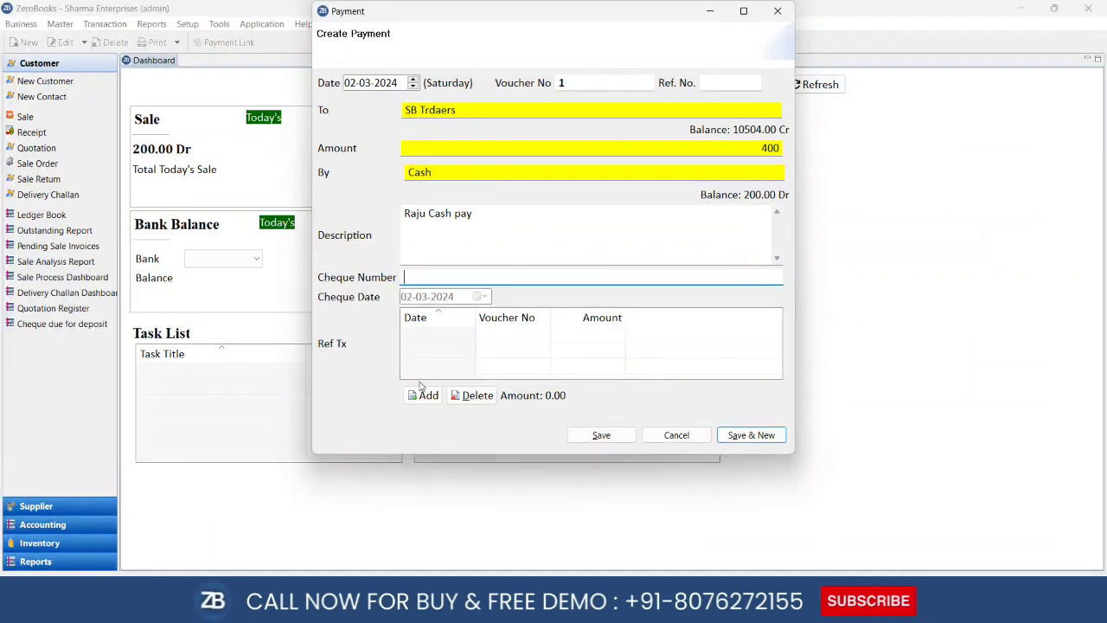
# Link the payment to pending purchase bill 78H23 for 504.00
pyautogui.click(427, 397)
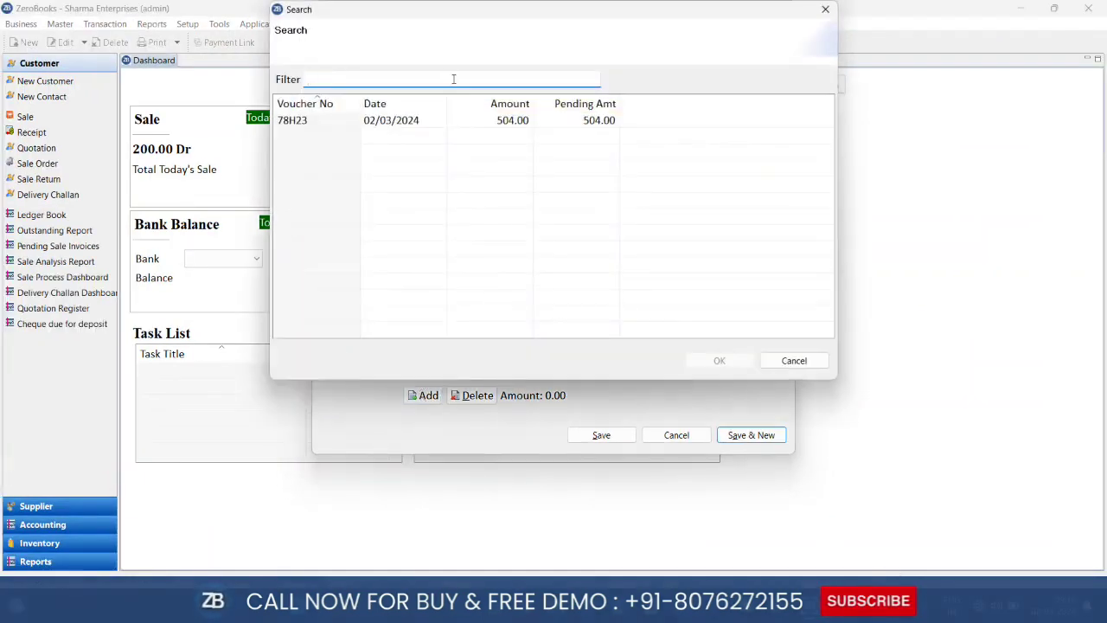
pyautogui.click(375, 125)
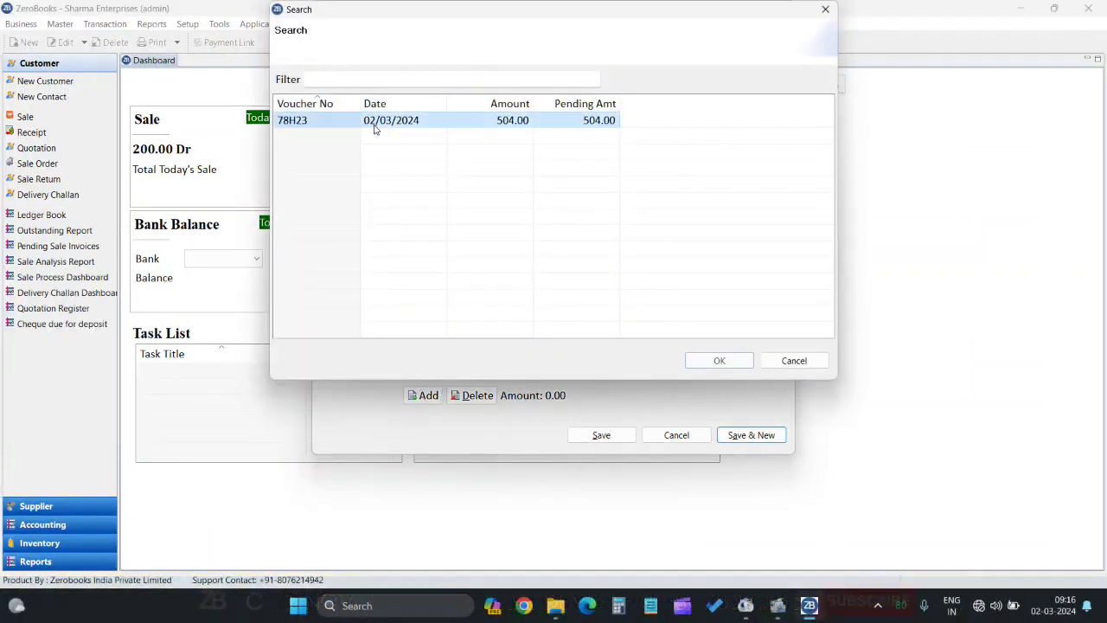
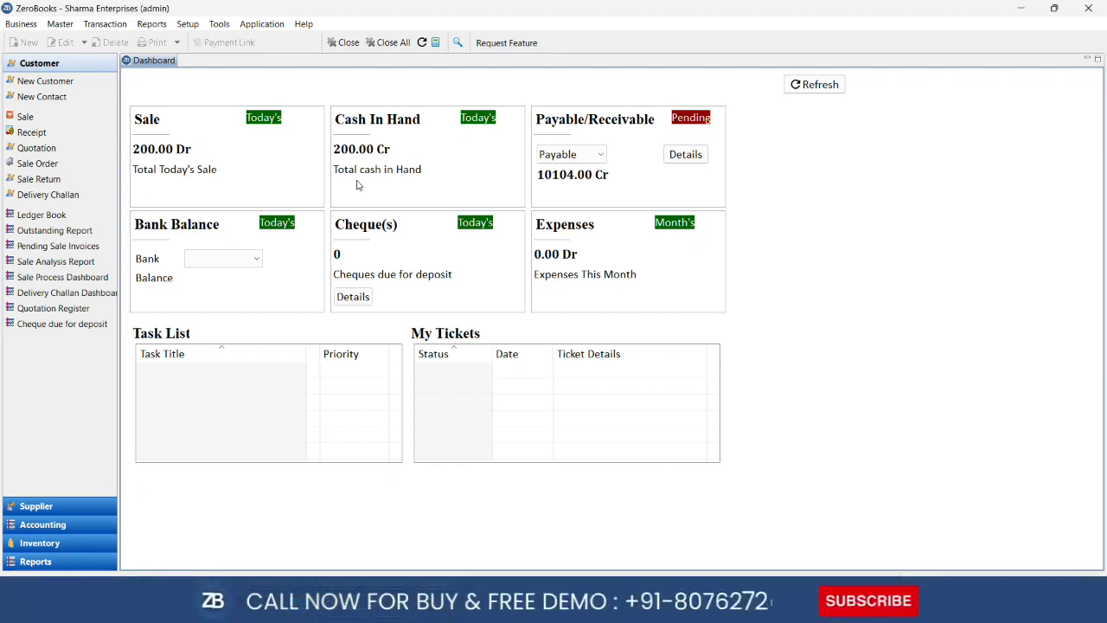
# Start a new Sale voucher, numbered INV-00002, from the Transaction menu
pyautogui.click(107, 24)
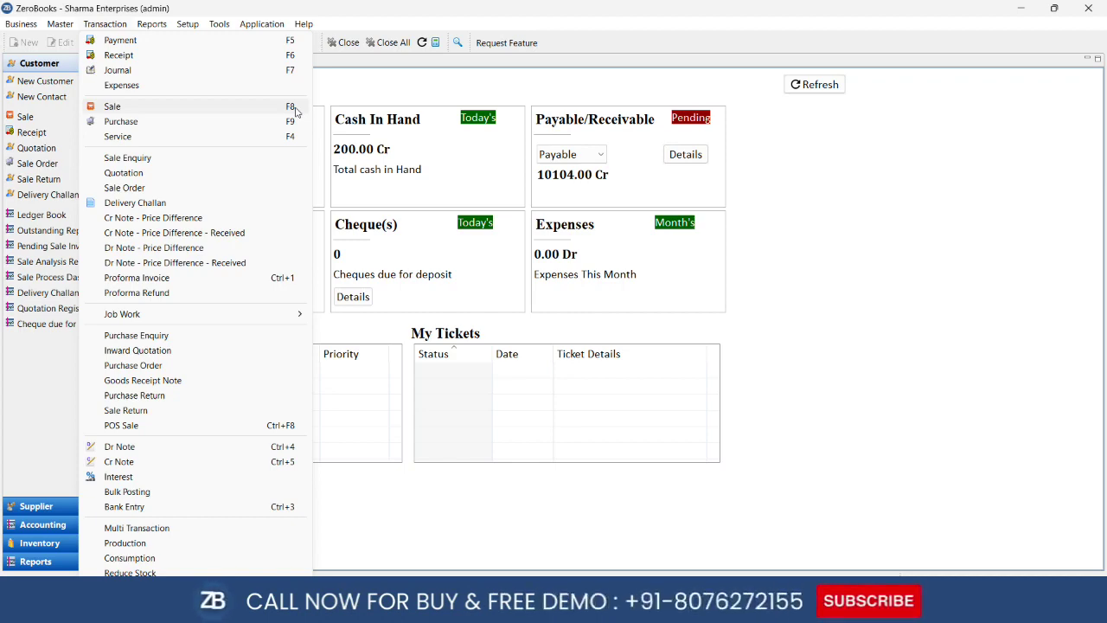
pyautogui.click(295, 109)
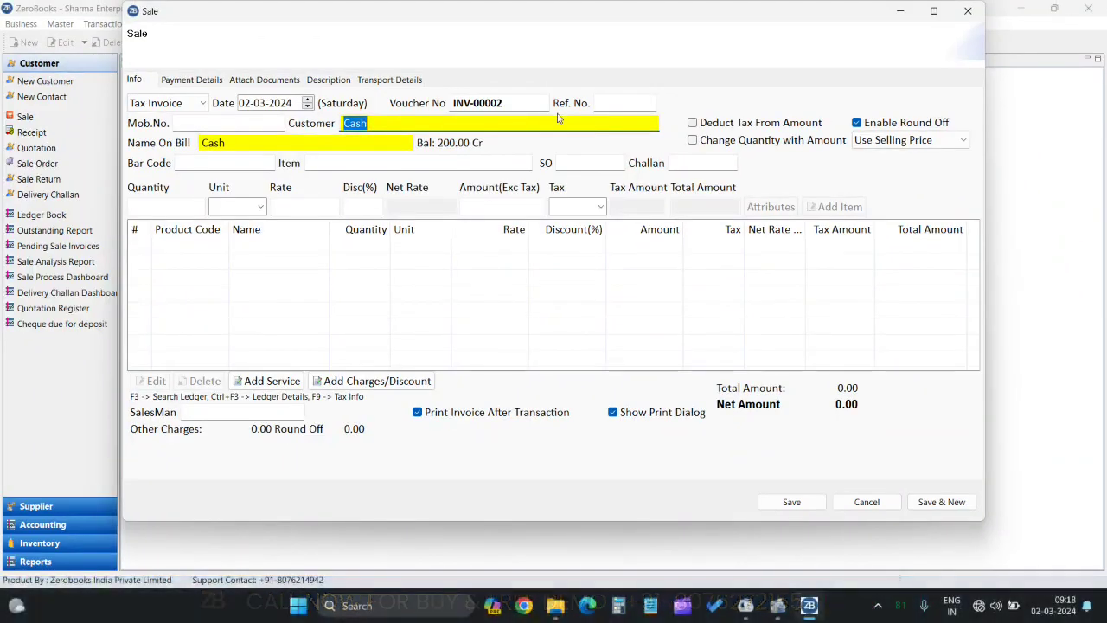
# Select A.B.N Traders as the invoice customer
pyautogui.write('r')
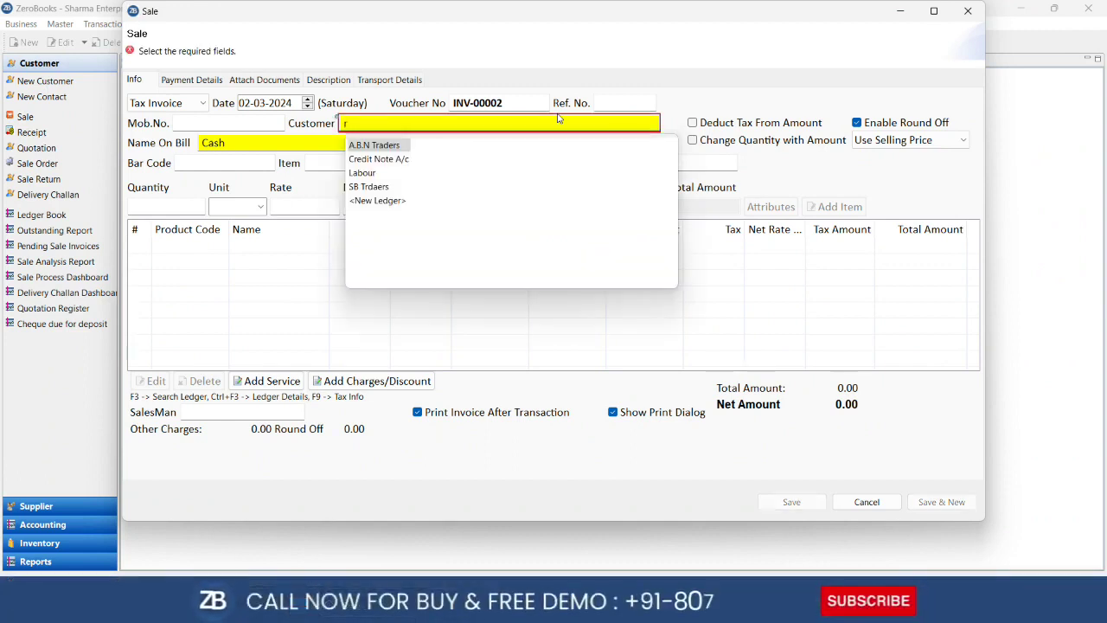
pyautogui.press('Return')
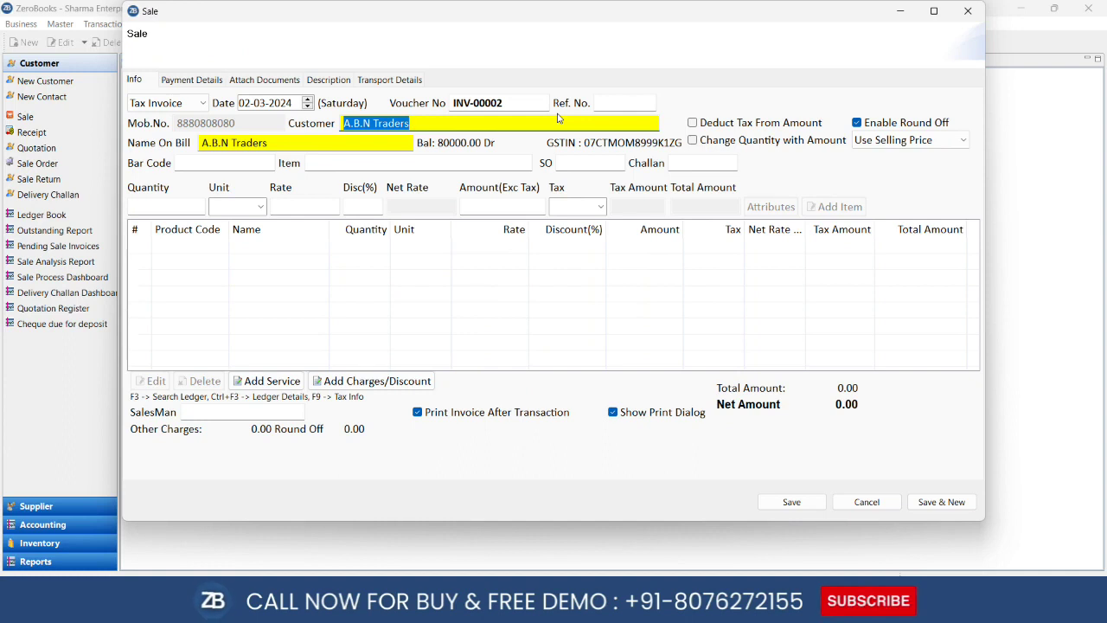
pyautogui.press('Return')
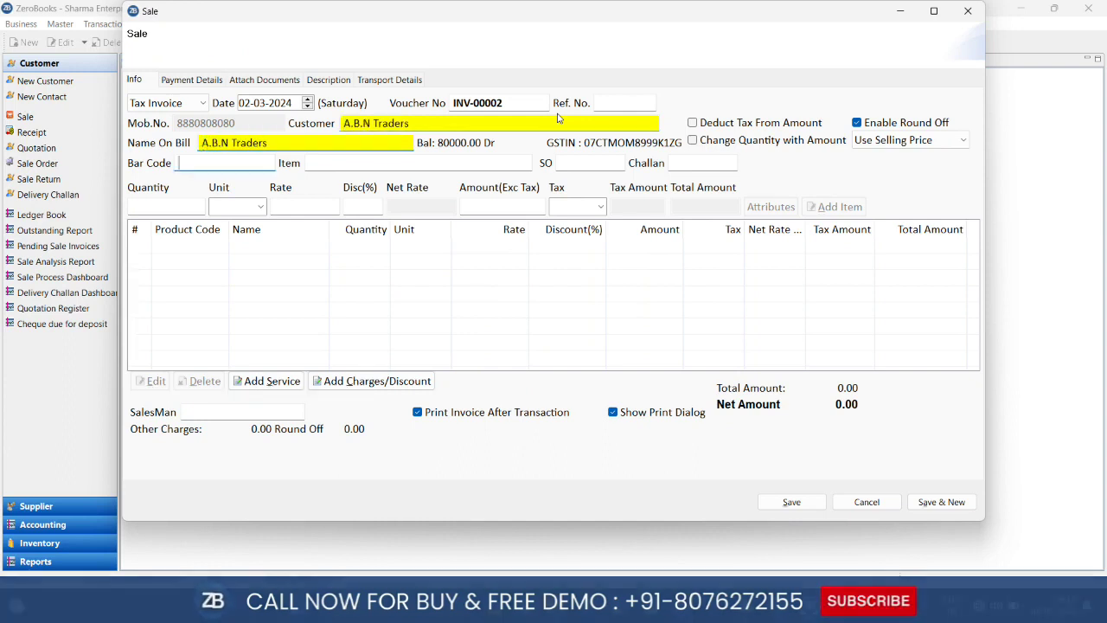
pyautogui.press('Return')
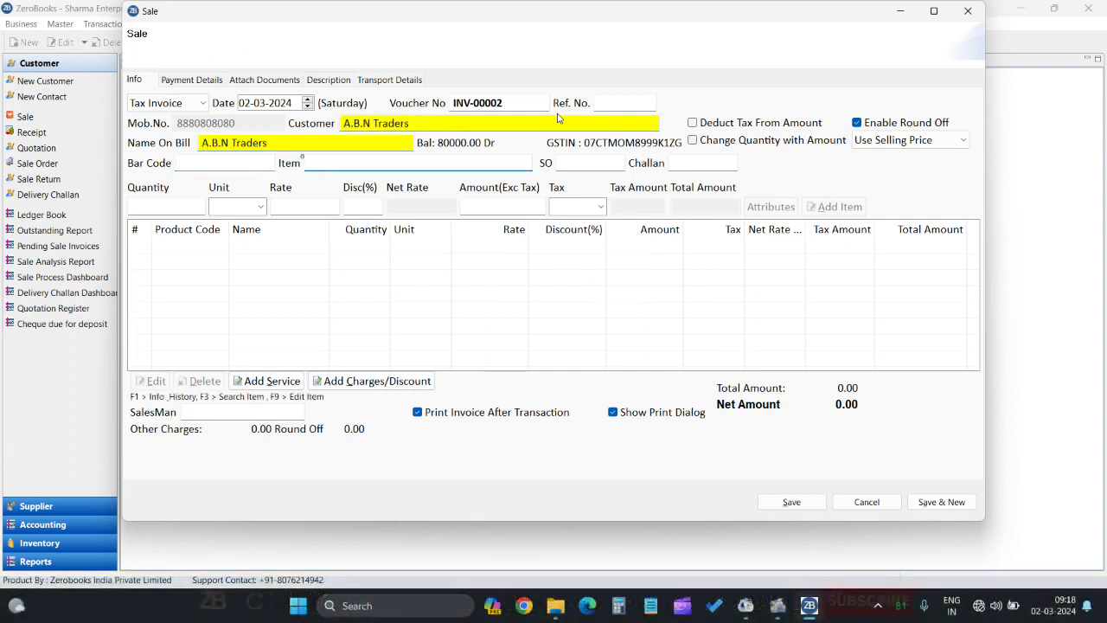
# Add a Parle G line of 45 PCS at rate 8, giving 378.00 with GST
pyautogui.write('parl')
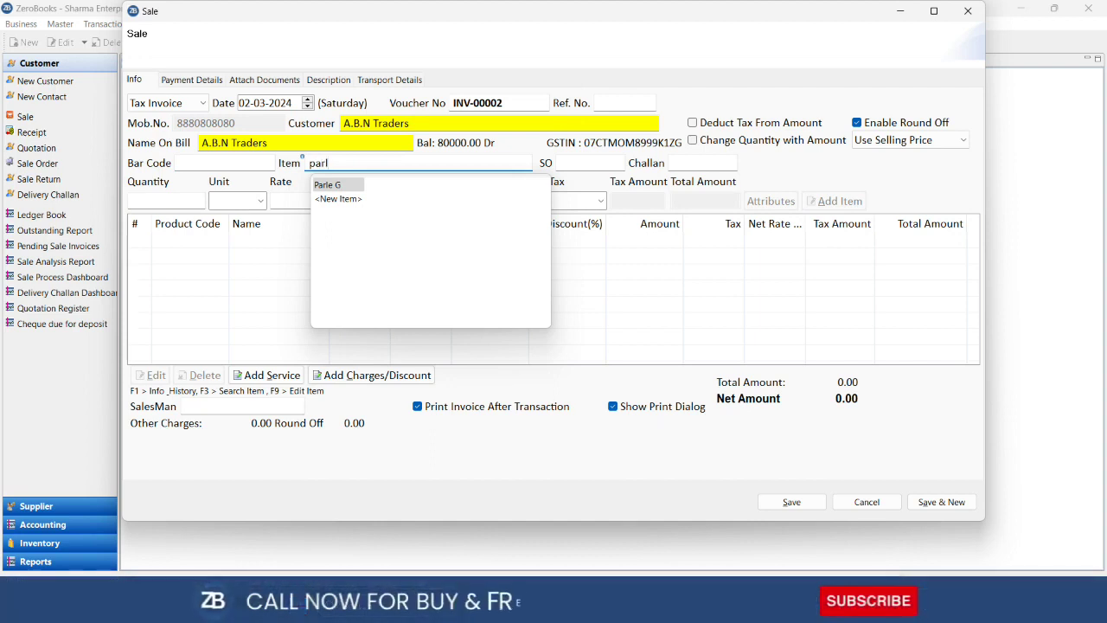
pyautogui.press('Return')
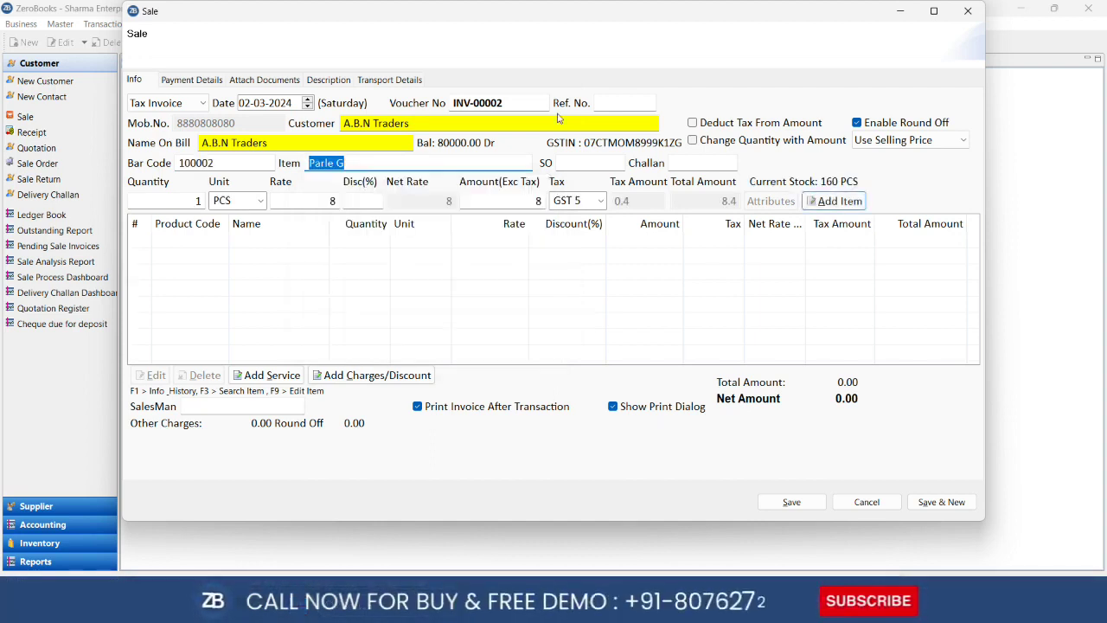
pyautogui.press('Return')
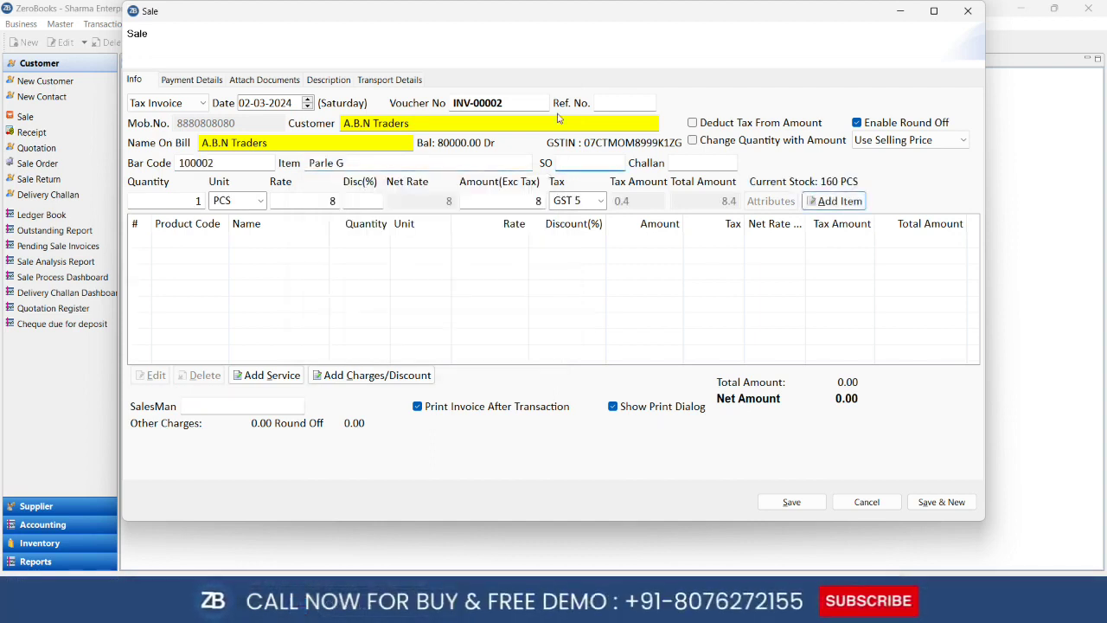
pyautogui.write('45')
pyautogui.press('Return')
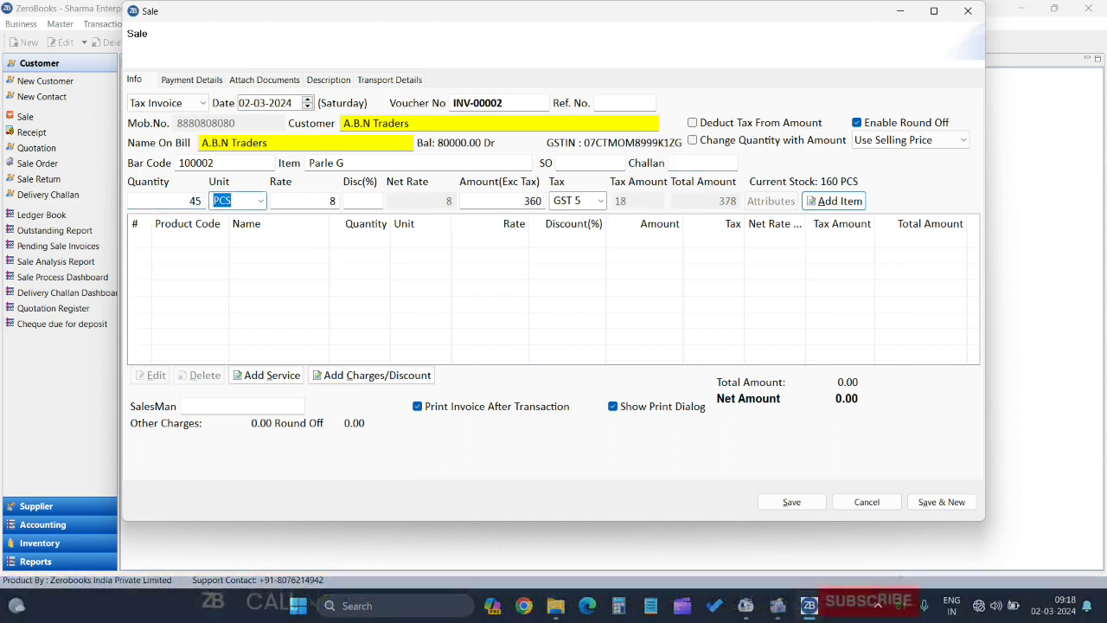
pyautogui.press('Return')
pyautogui.press('Return')
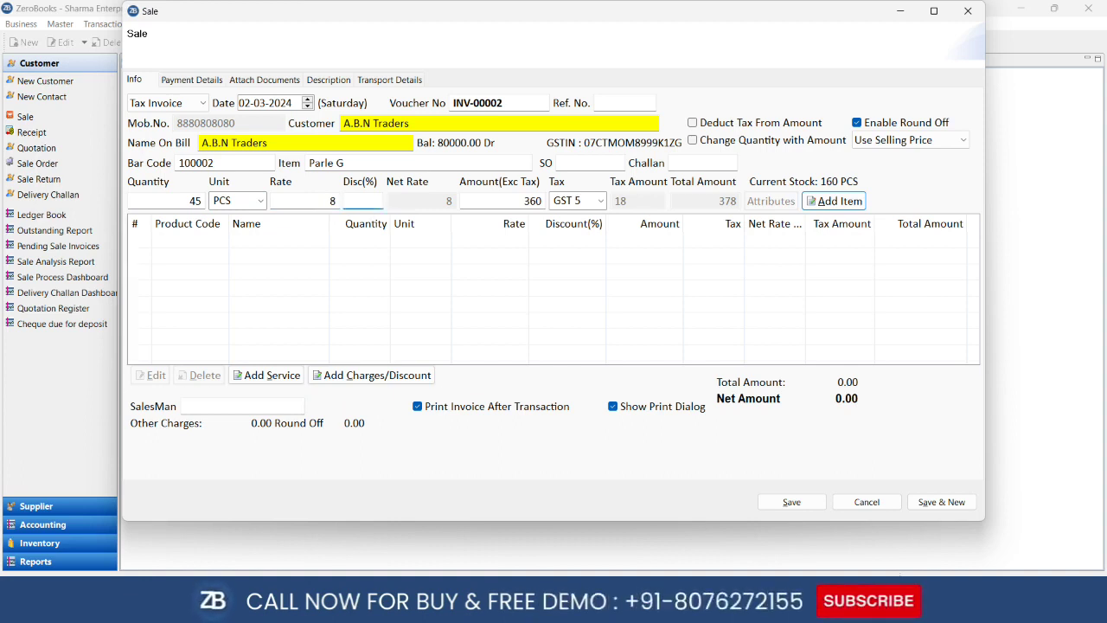
pyautogui.press('Return')
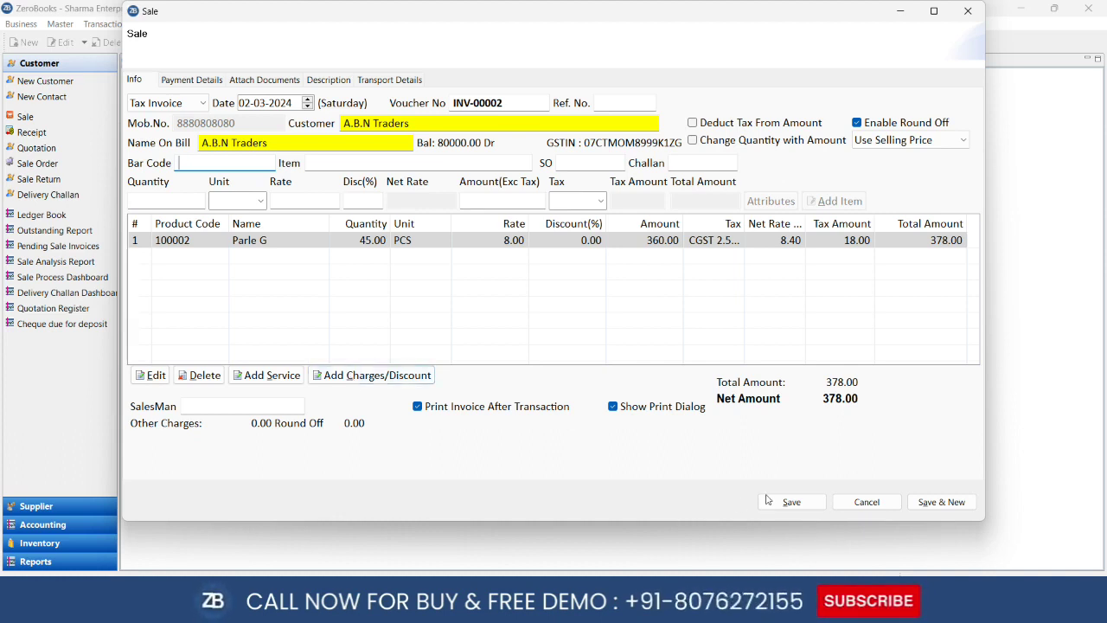
# Create a ledger with the salesman's name, tag it Sales Man, and save it to the invoice
pyautogui.click(224, 410)
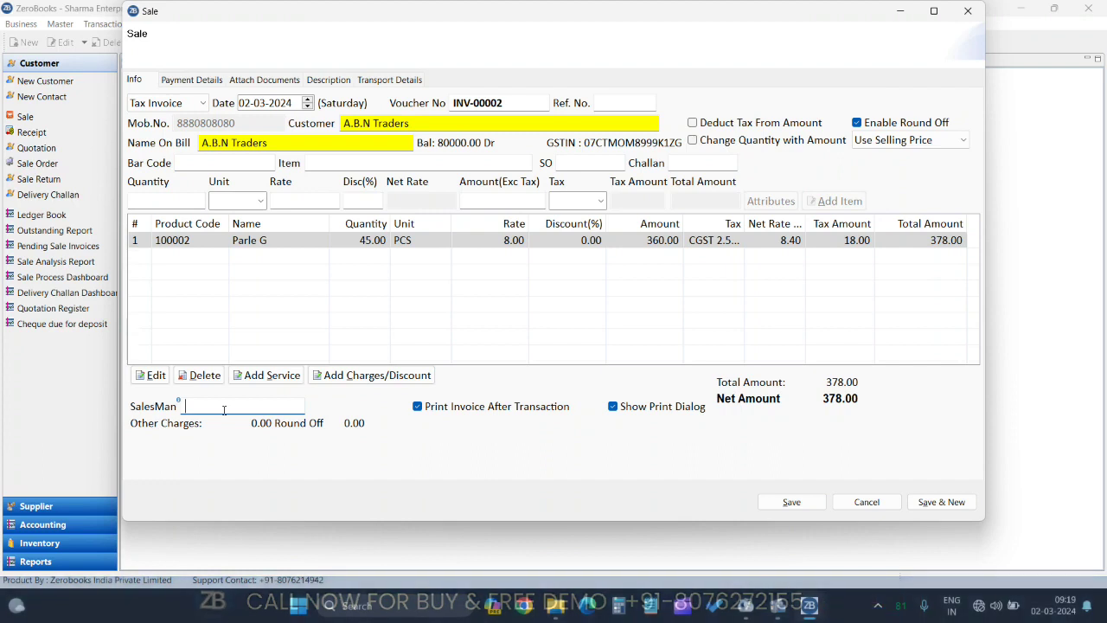
pyautogui.write('k')
pyautogui.press('BackSpace')
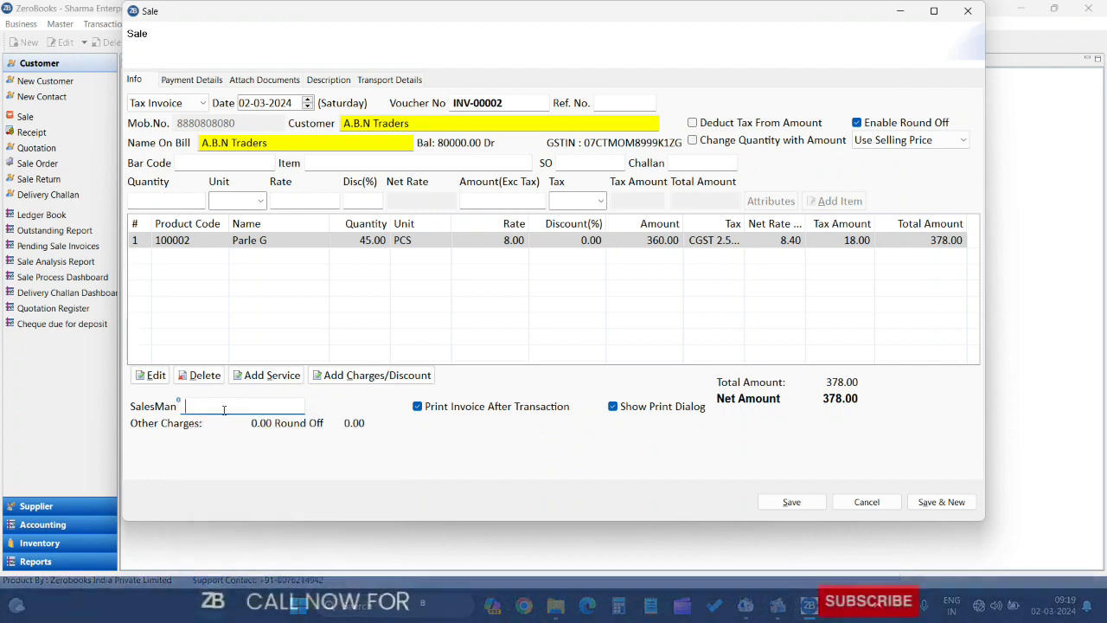
pyautogui.write('h')
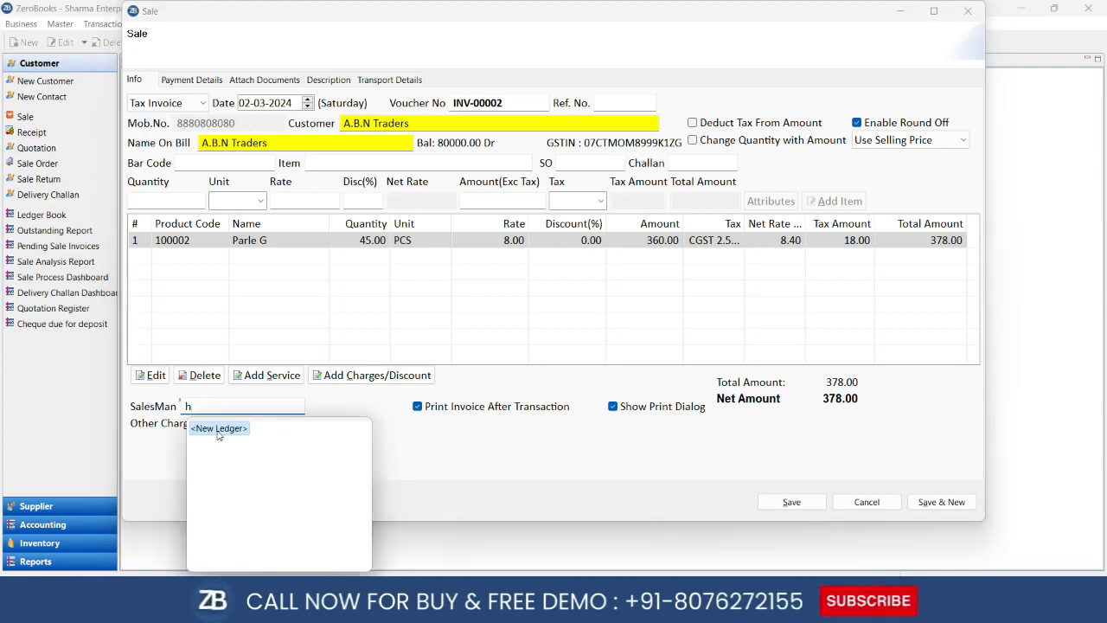
pyautogui.click(219, 431)
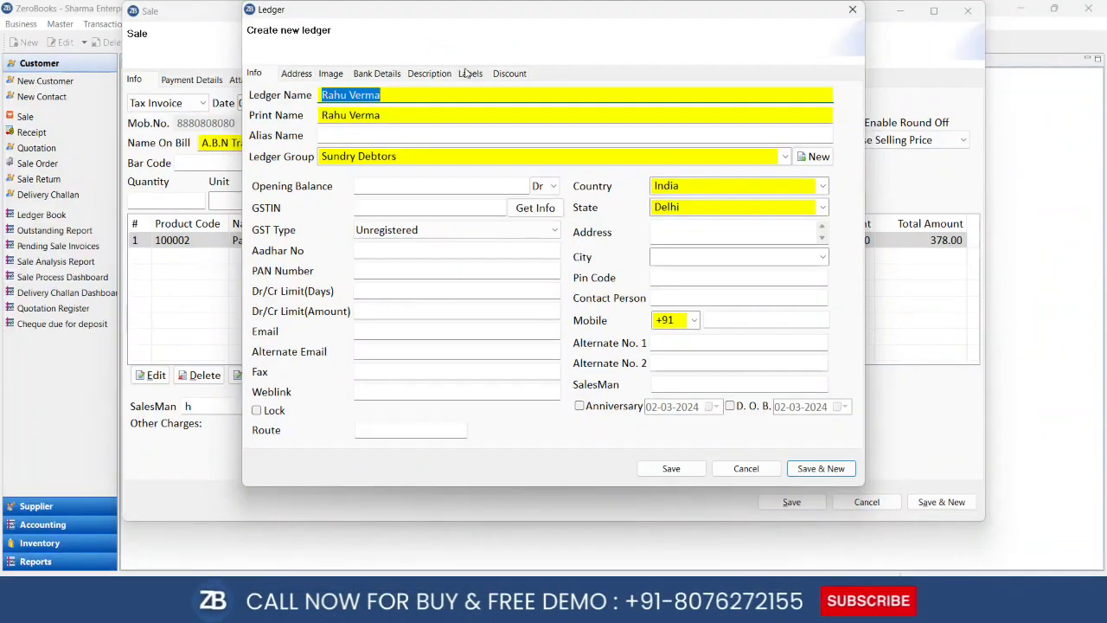
pyautogui.click(467, 76)
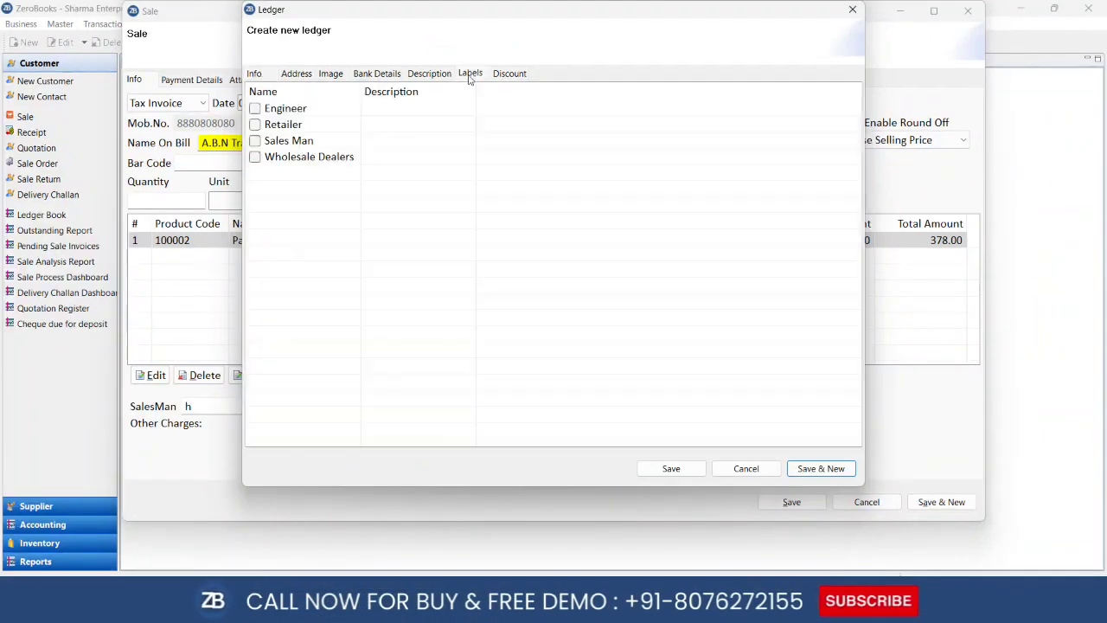
pyautogui.click(255, 142)
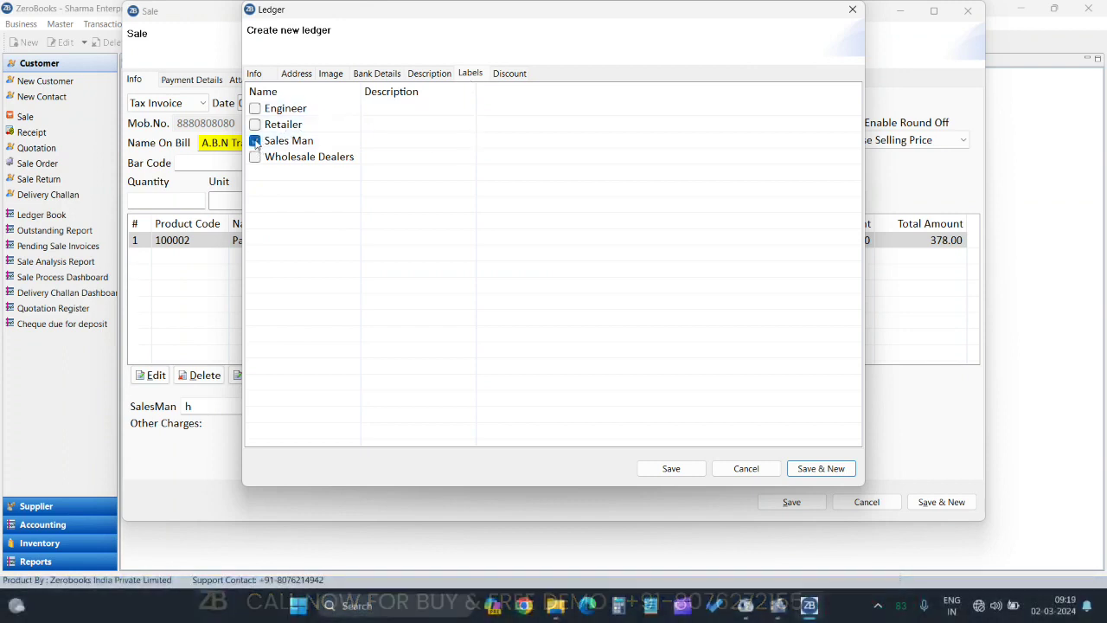
pyautogui.click(672, 469)
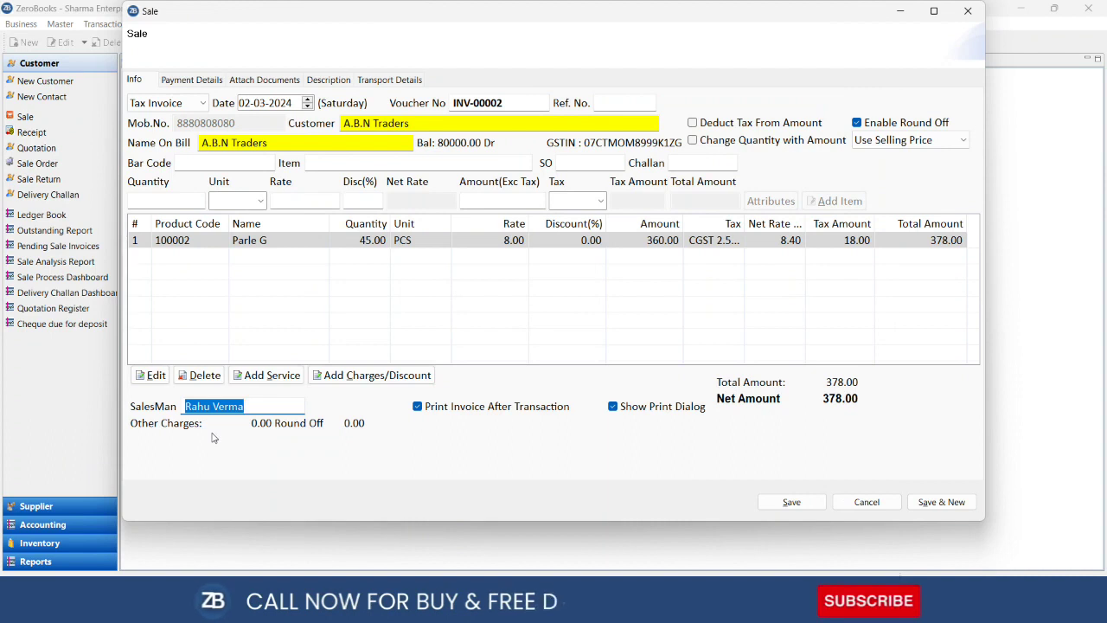
# Assign the new salesman, save invoice INV-00002, and accept the payment details
pyautogui.press('BackSpace')
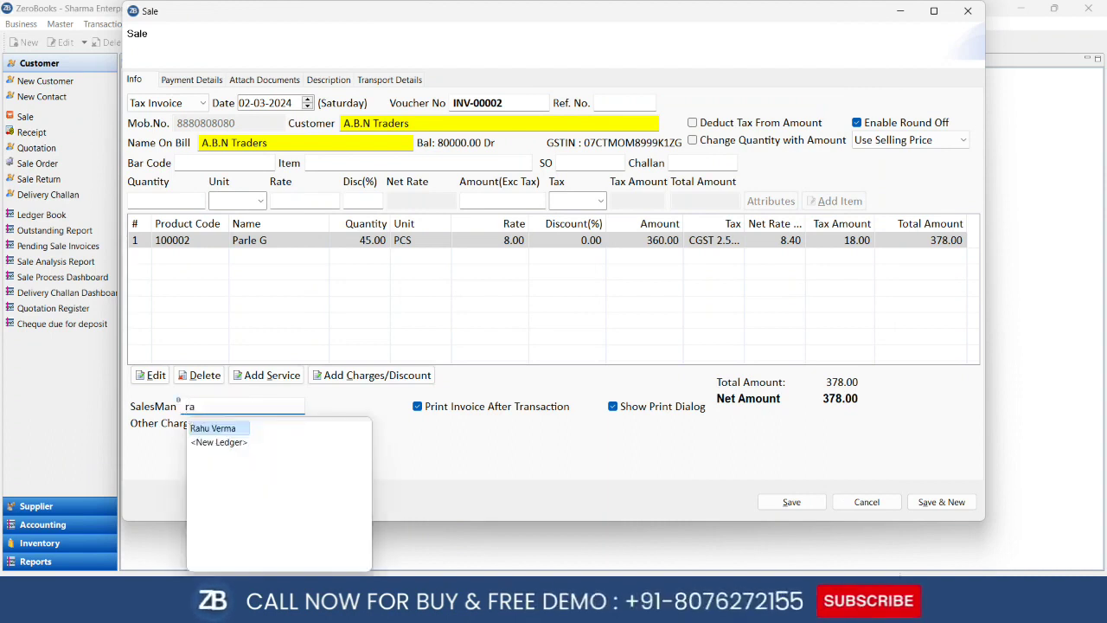
pyautogui.write('ra')
pyautogui.click(214, 428)
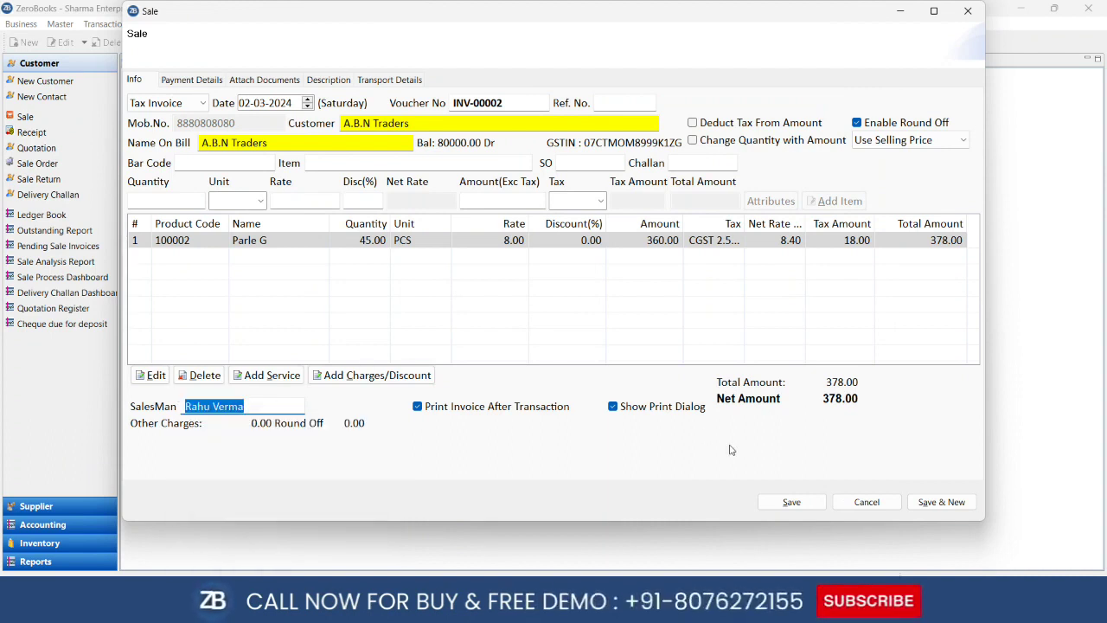
pyautogui.click(802, 510)
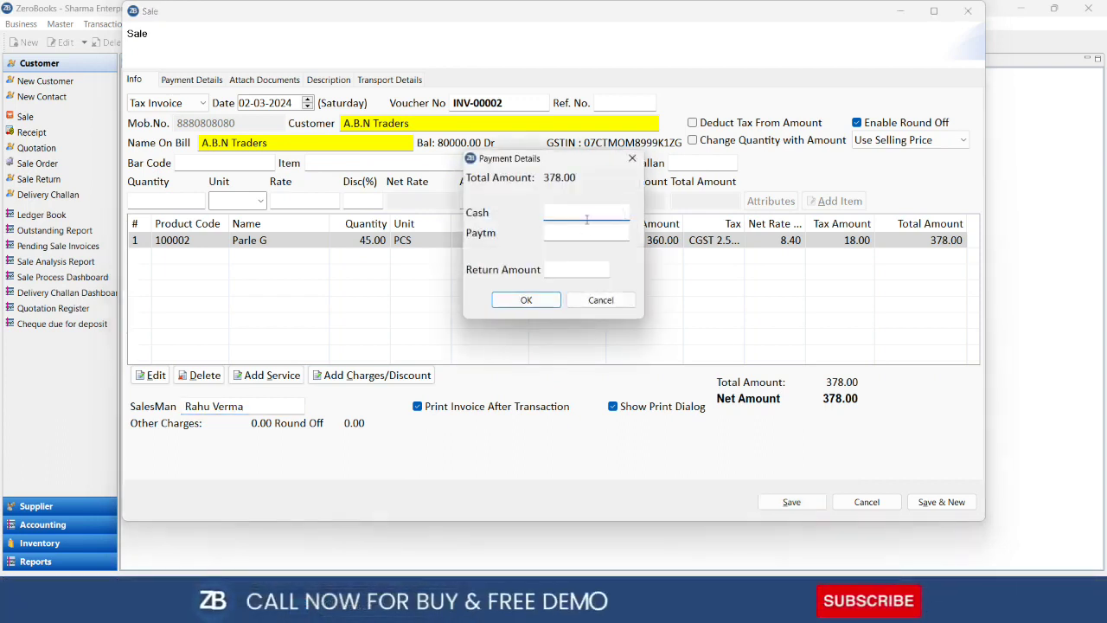
pyautogui.click(527, 300)
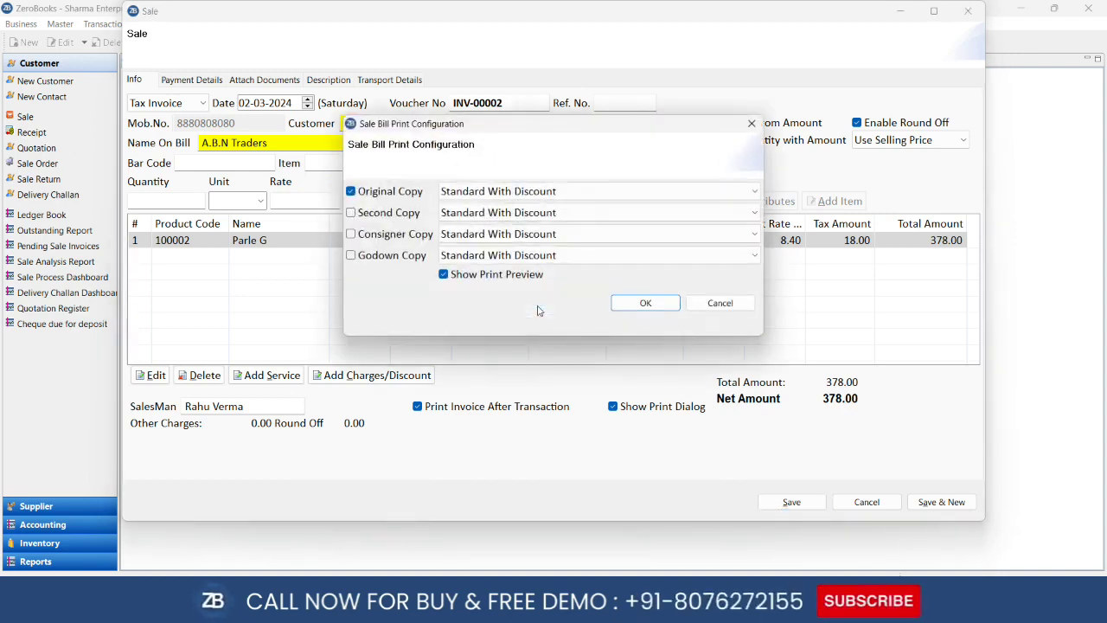
# Preview the Original Copy in the A4 - Format 1 layout, then close the preview
pyautogui.click(567, 190)
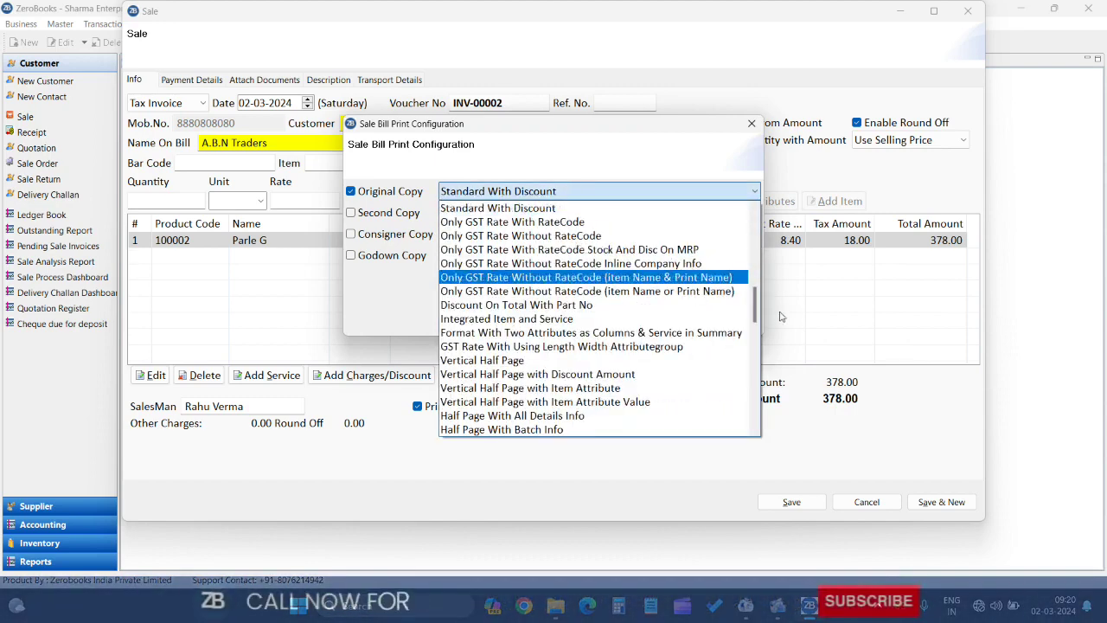
pyautogui.moveTo(754, 311); pyautogui.dragTo(739, 231)
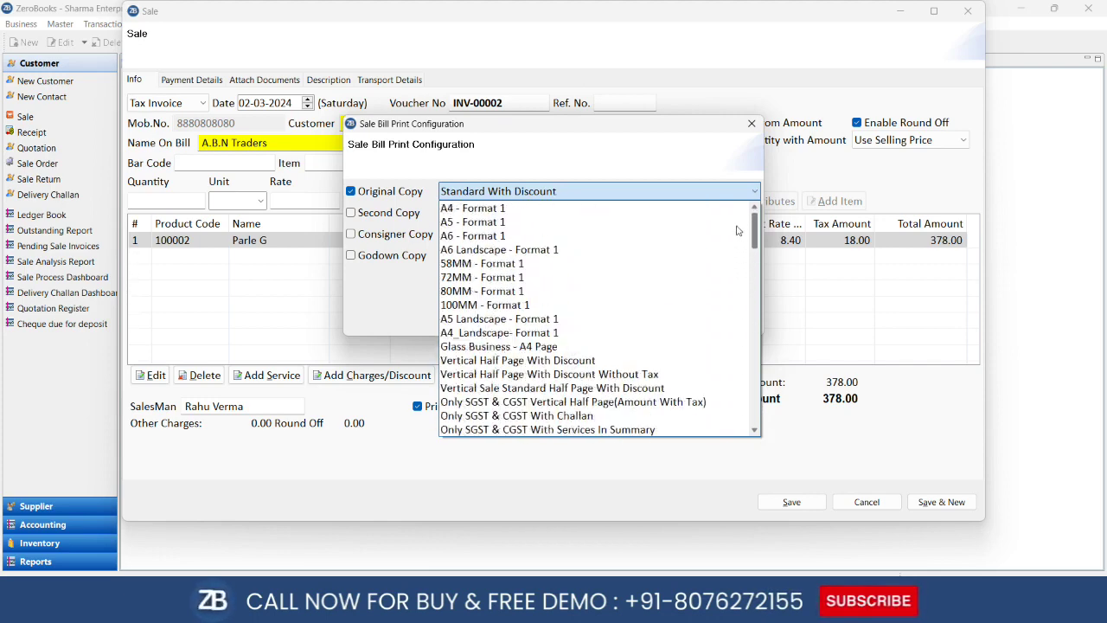
pyautogui.click(590, 210)
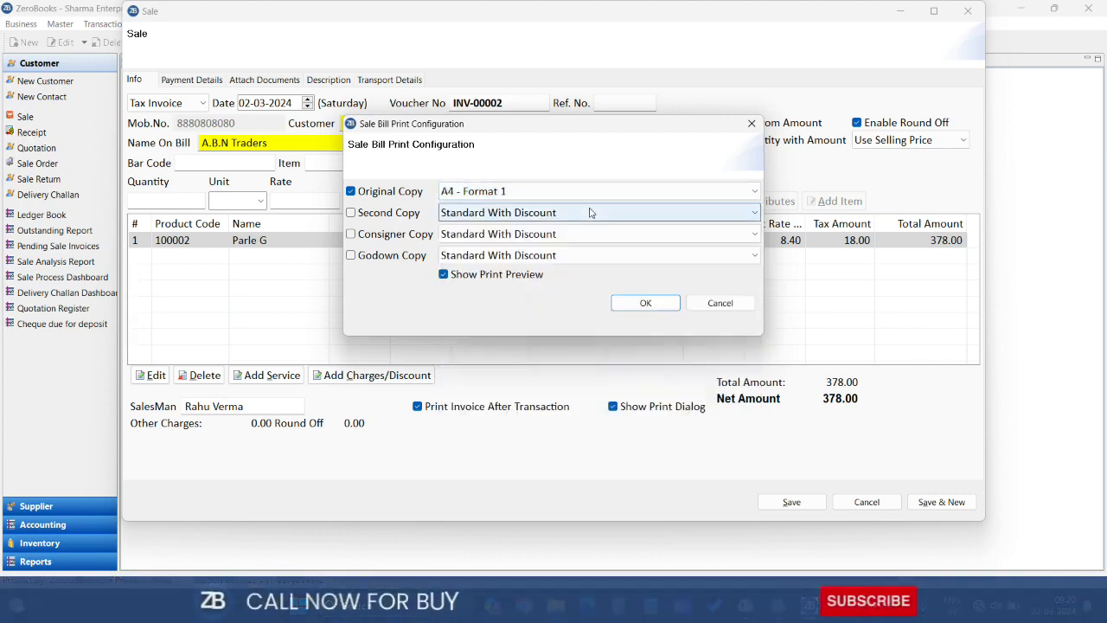
pyautogui.click(654, 310)
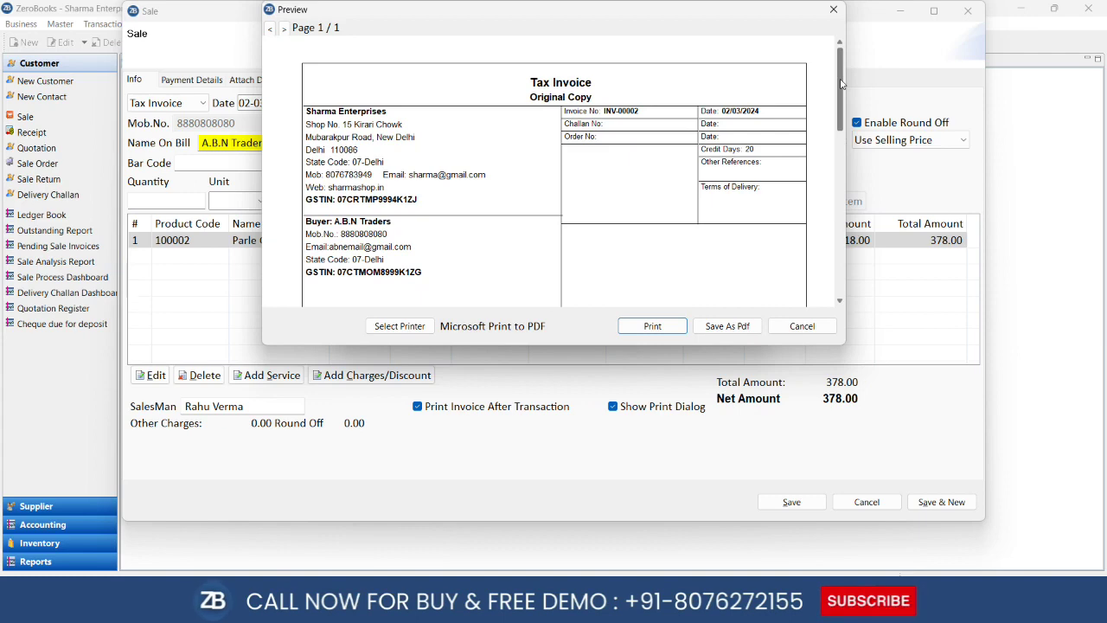
pyautogui.moveTo(841, 83); pyautogui.dragTo(835, 29)
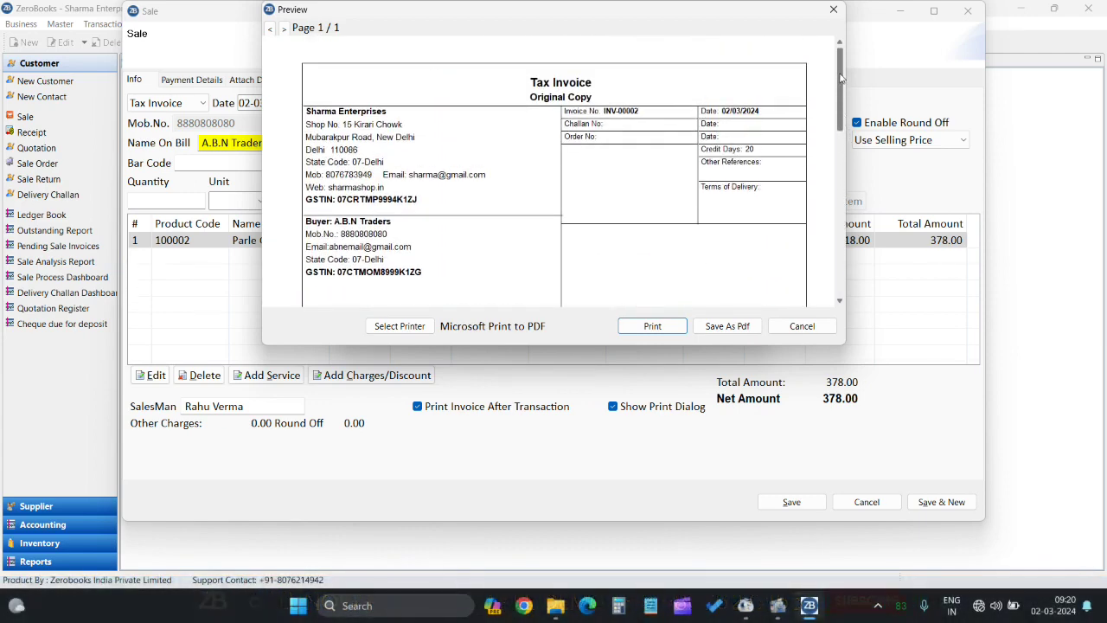
pyautogui.click(833, 10)
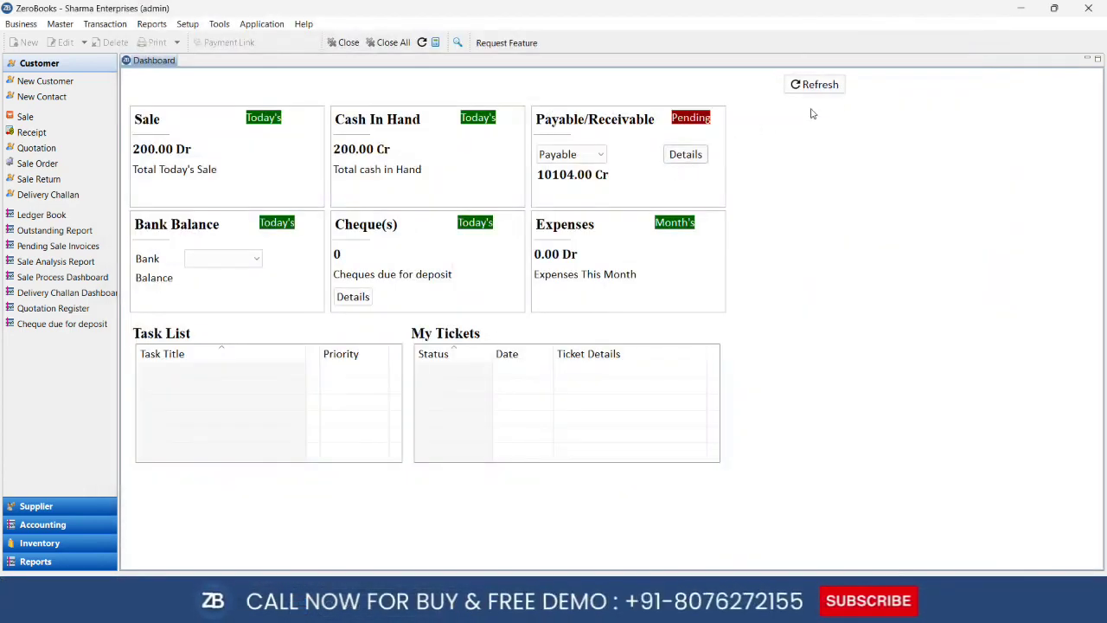
# Refresh the dashboard and open the Day Book for 02-03-2024
pyautogui.click(829, 89)
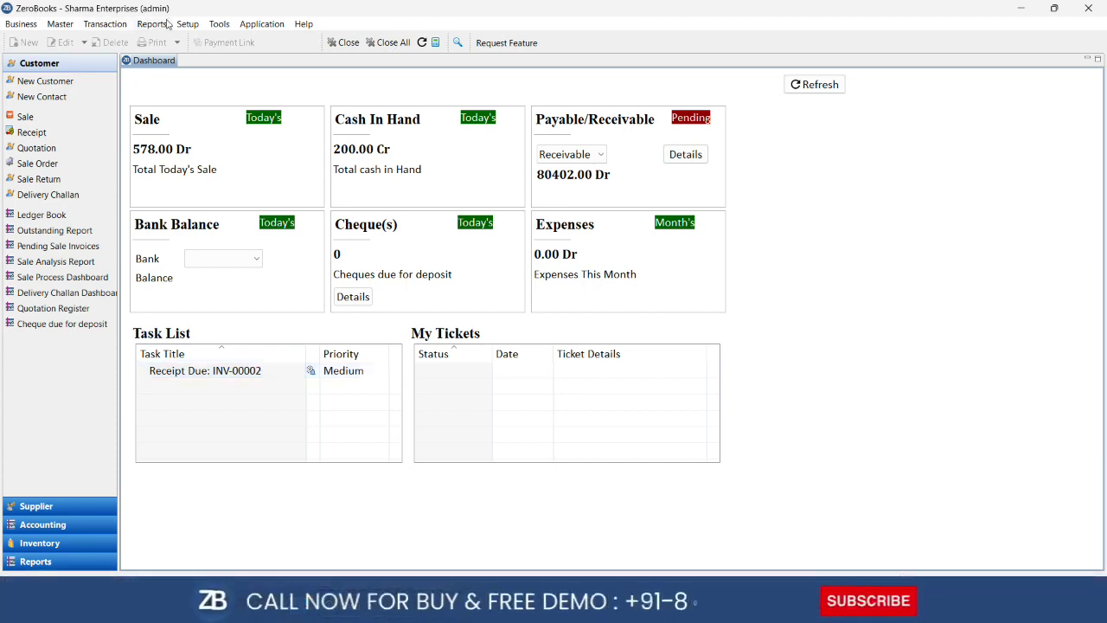
pyautogui.click(240, 168)
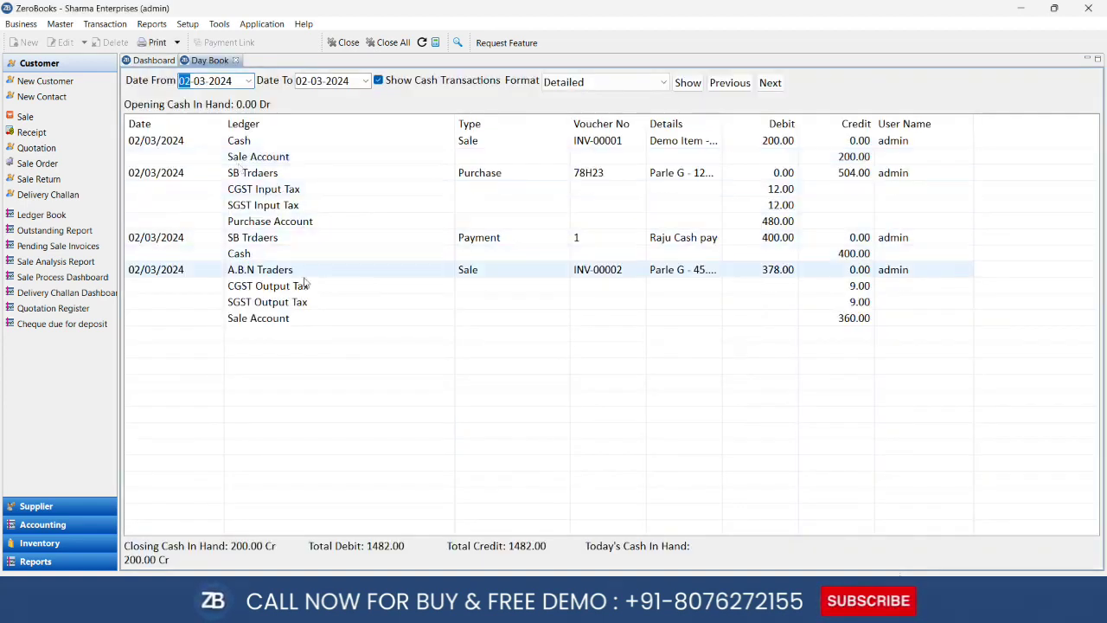
pyautogui.click(510, 274)
pyautogui.click(217, 42)
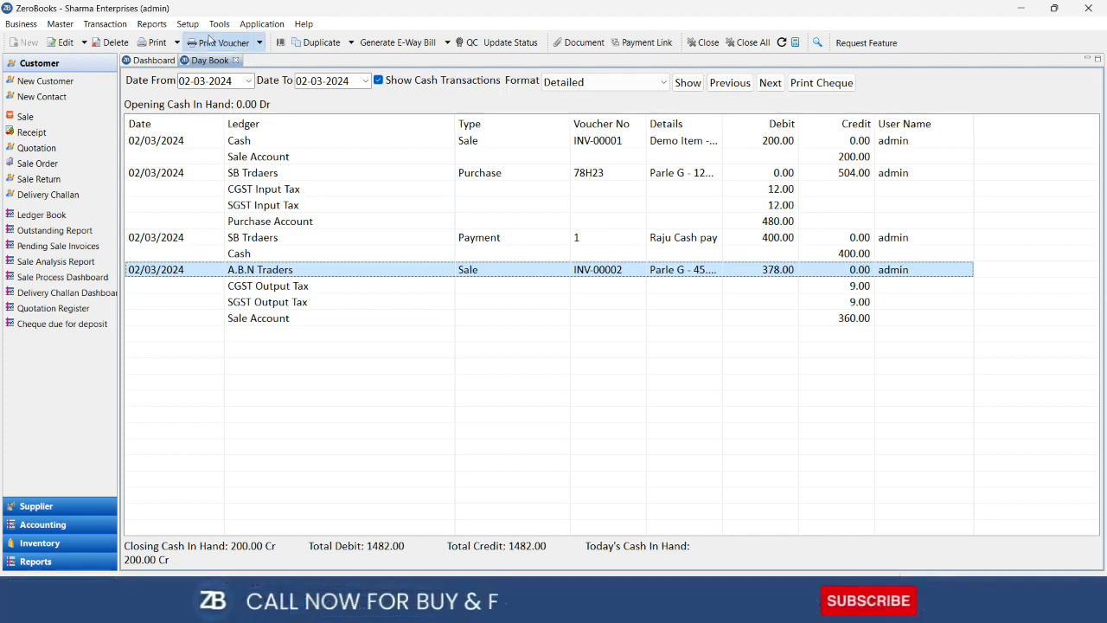
pyautogui.click(481, 222)
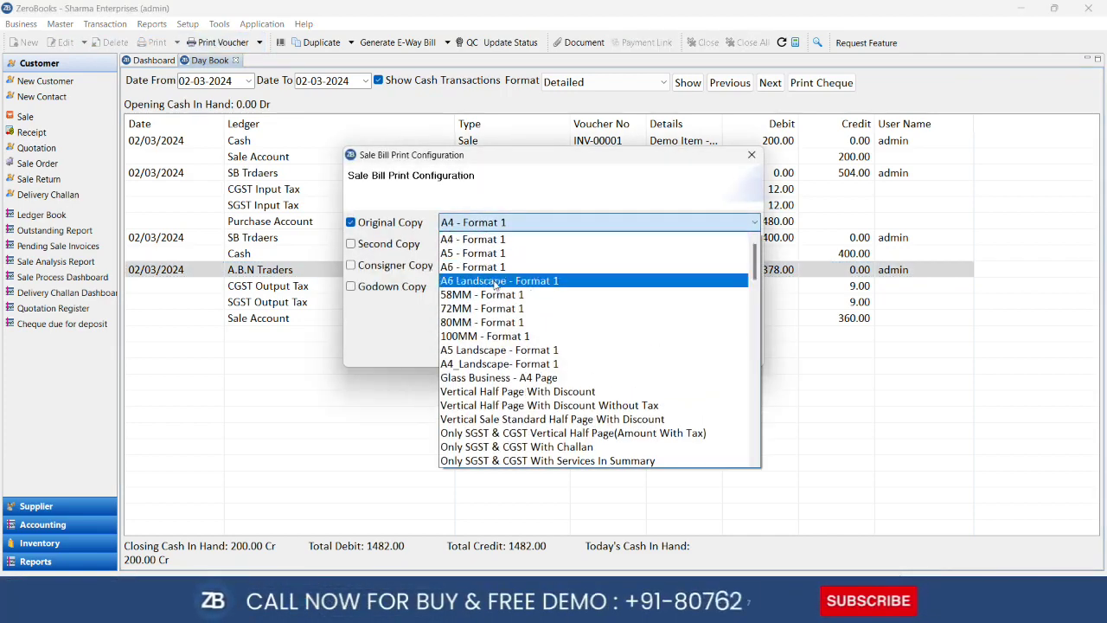
pyautogui.click(521, 375)
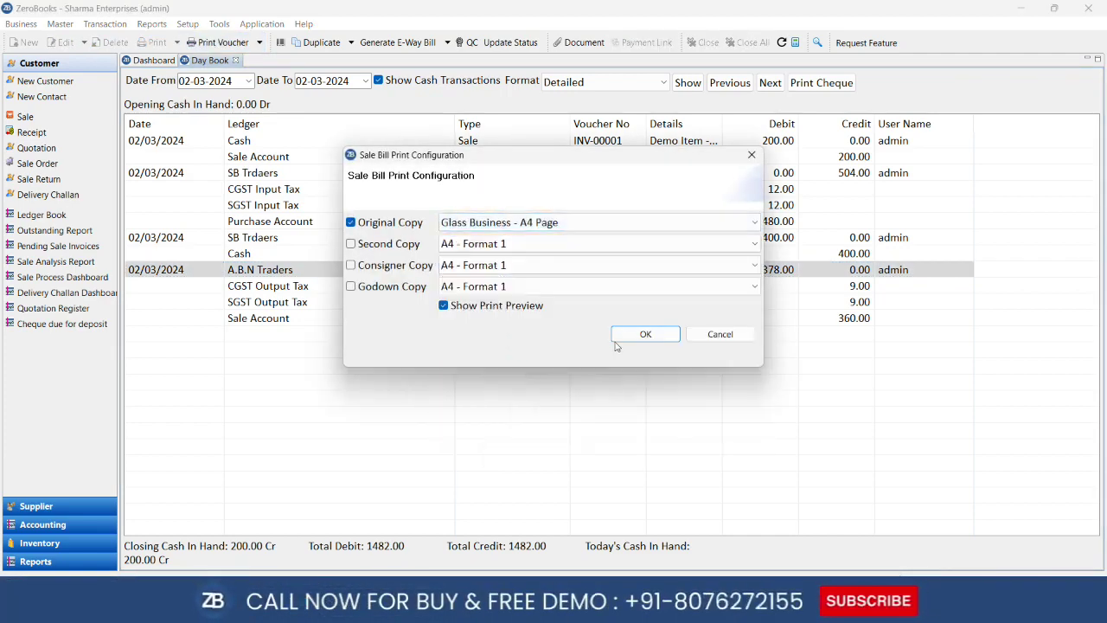
pyautogui.click(645, 334)
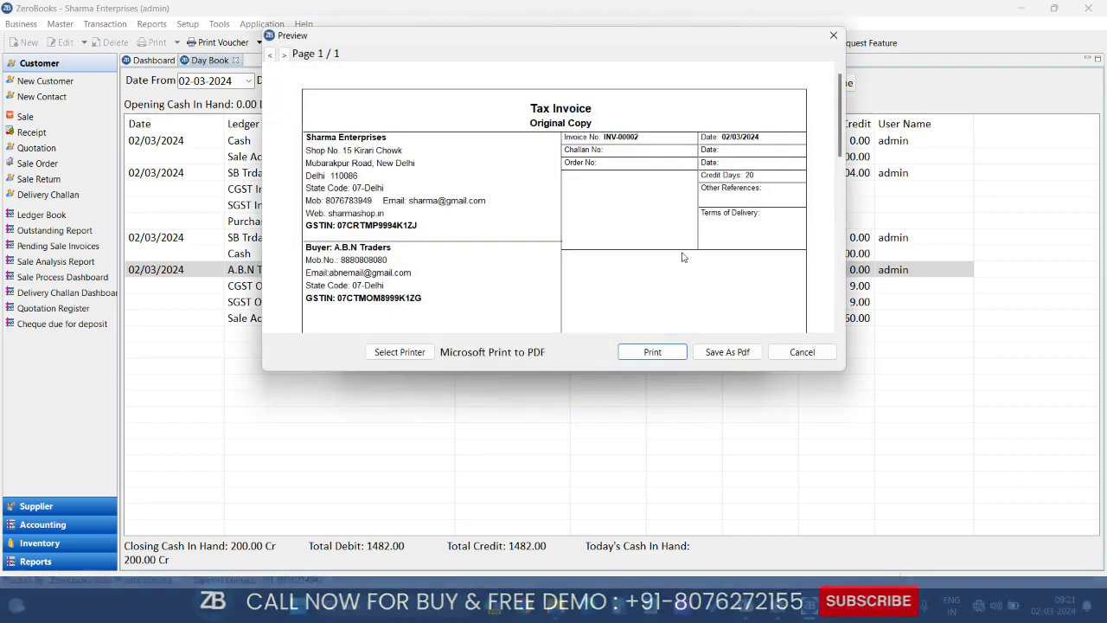
pyautogui.click(834, 35)
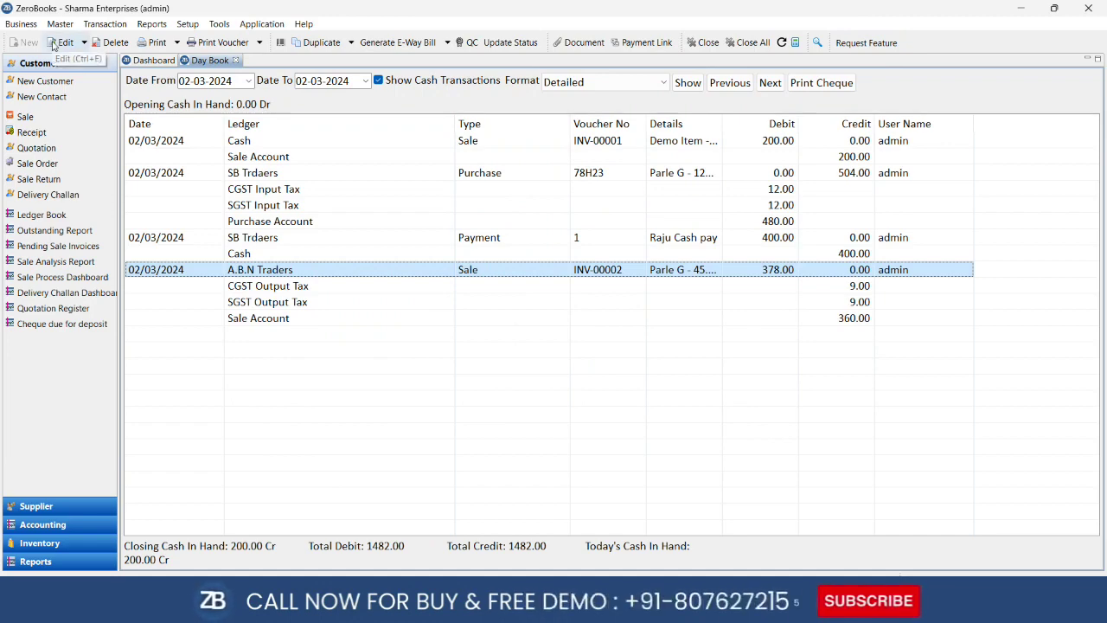
# Open sale INV-00002 for editing, close it unchanged, then close the Day Book
pyautogui.click(53, 45)
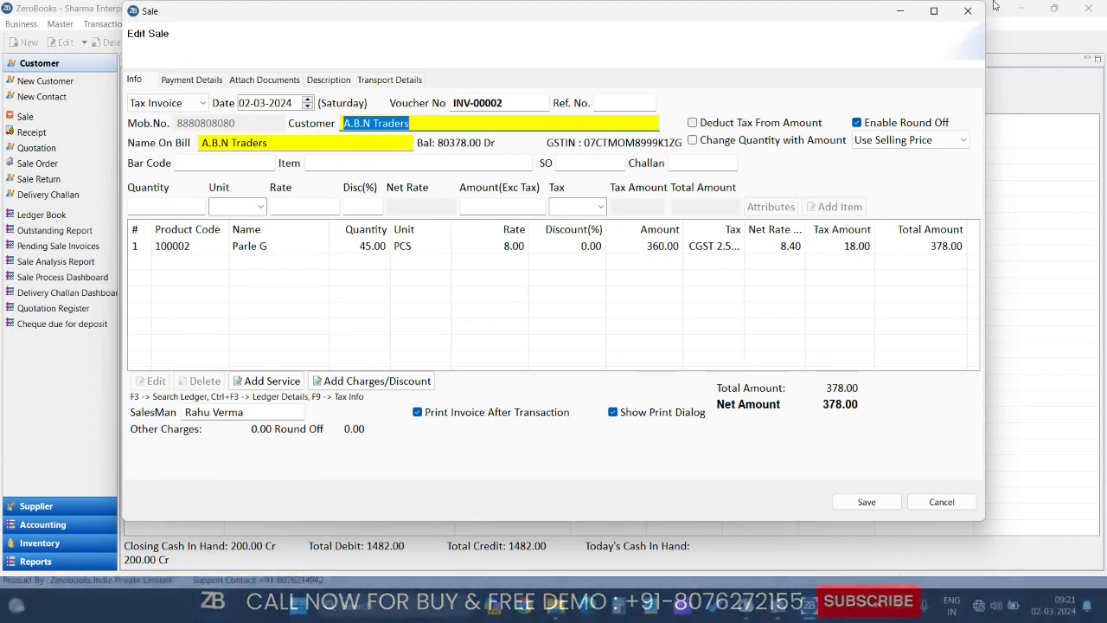
pyautogui.click(969, 12)
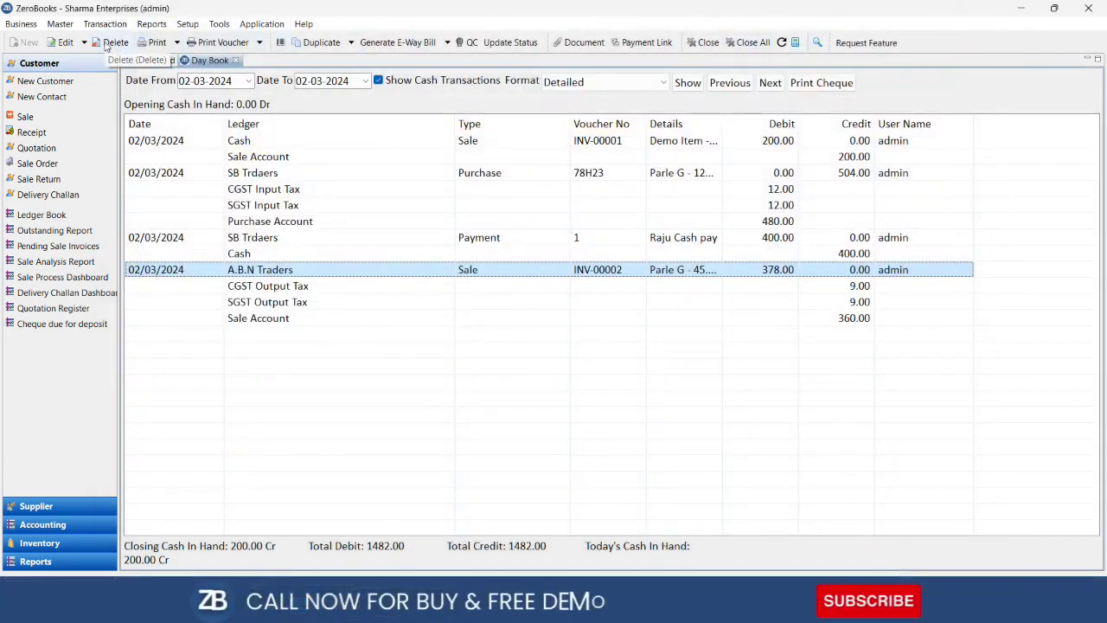
pyautogui.click(236, 61)
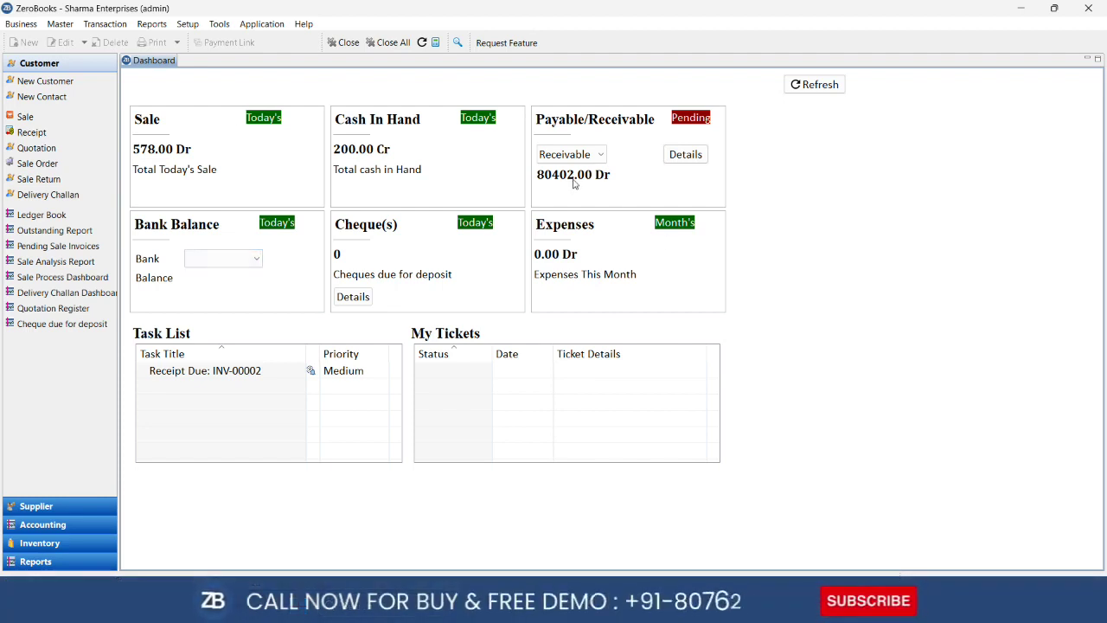
pyautogui.click(156, 26)
pyautogui.click(166, 40)
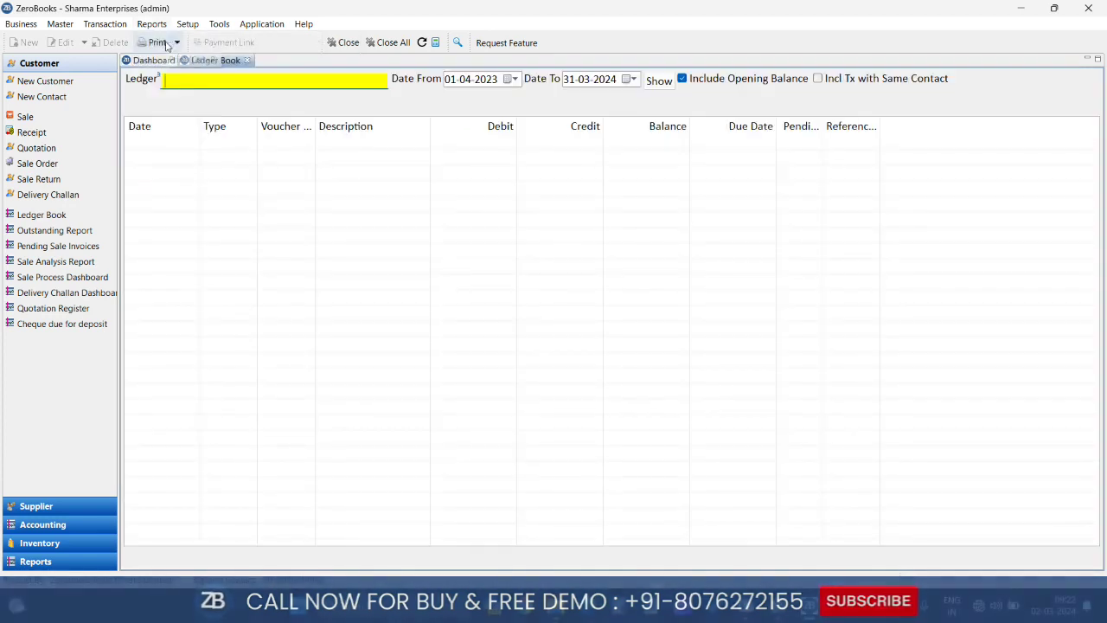
pyautogui.write('a')
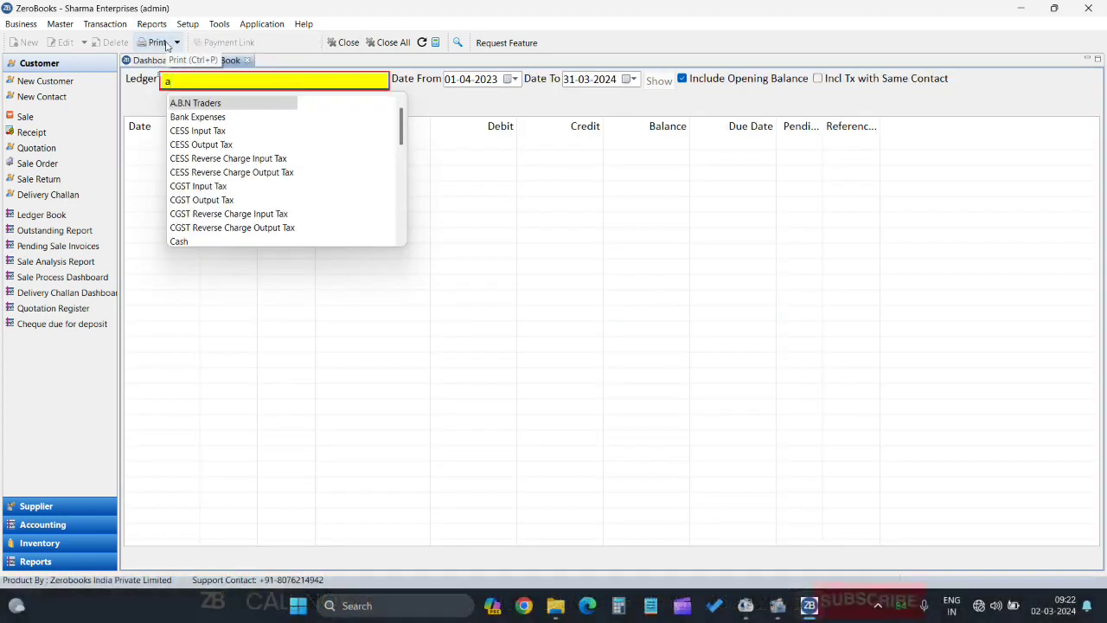
pyautogui.press('Return')
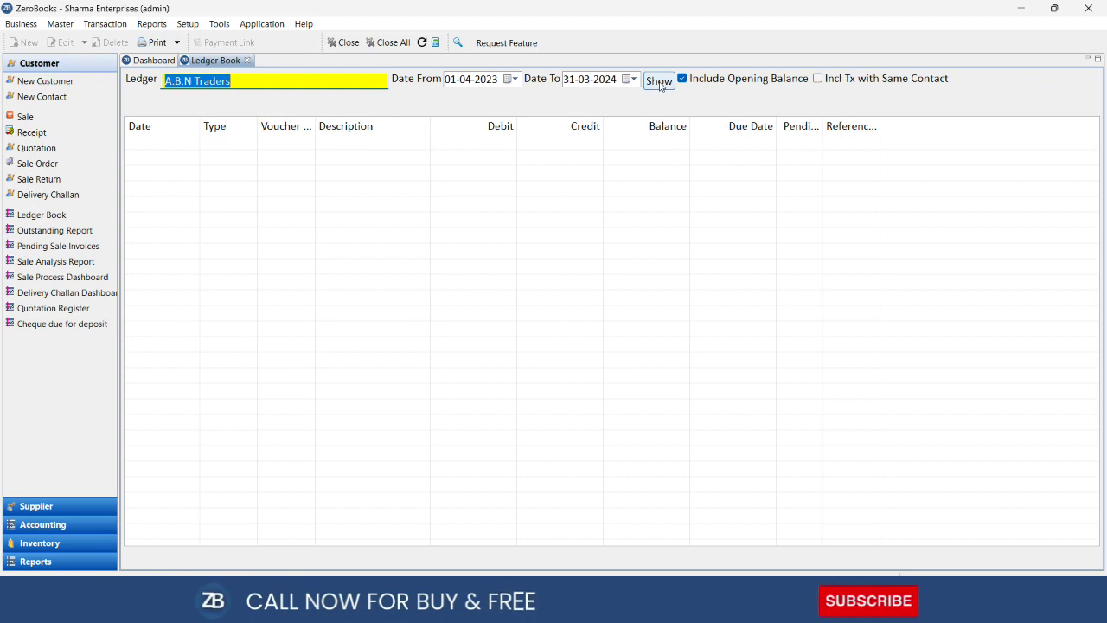
pyautogui.click(658, 81)
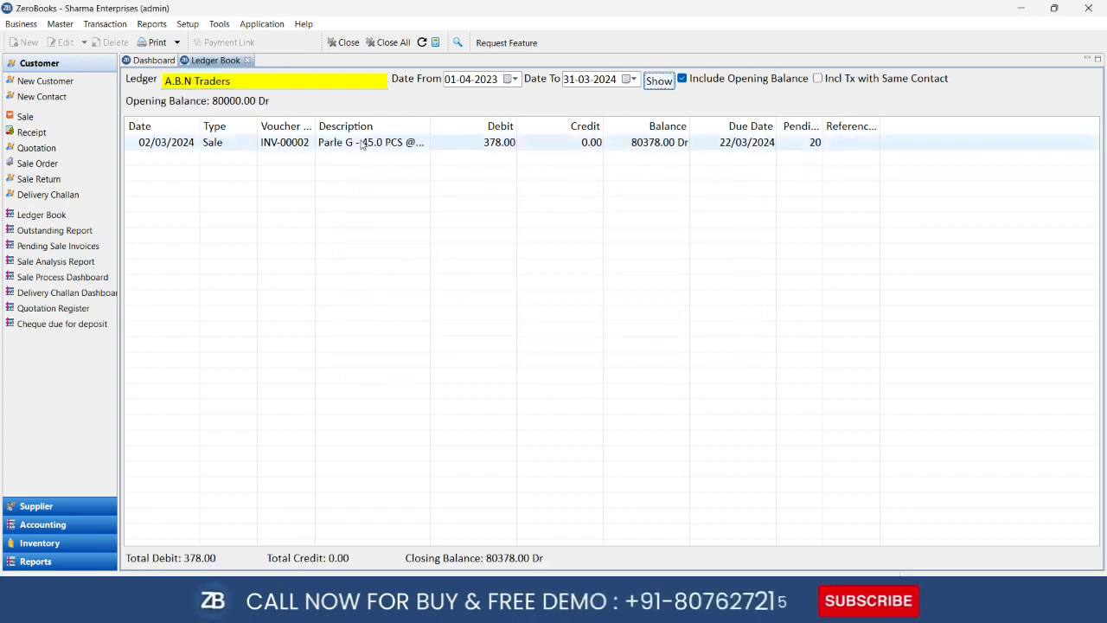
pyautogui.click(363, 144)
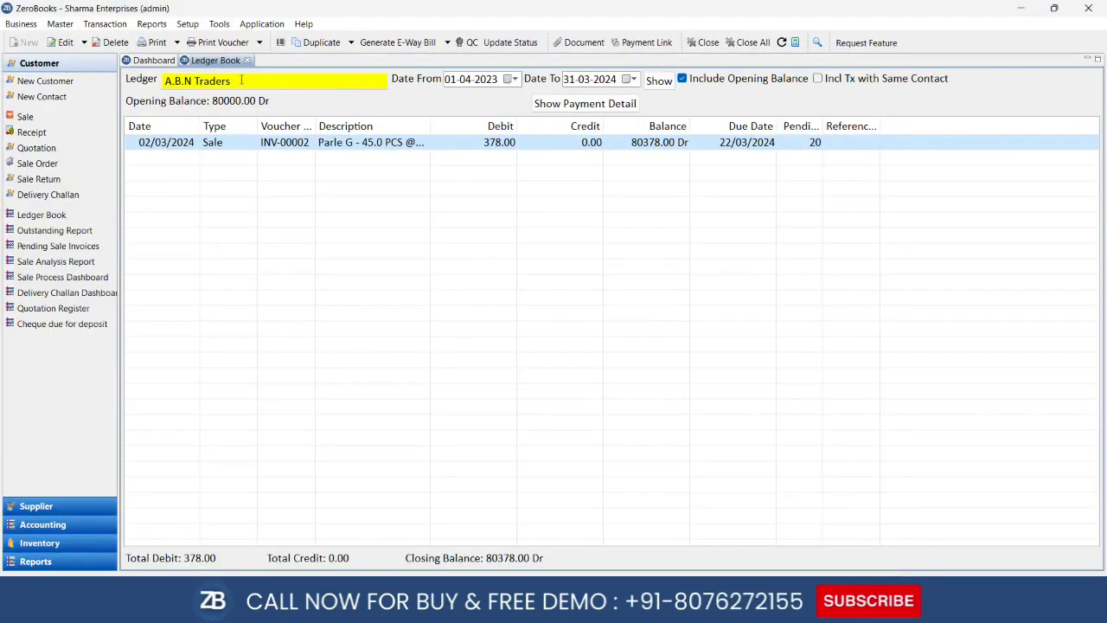
pyautogui.click(247, 60)
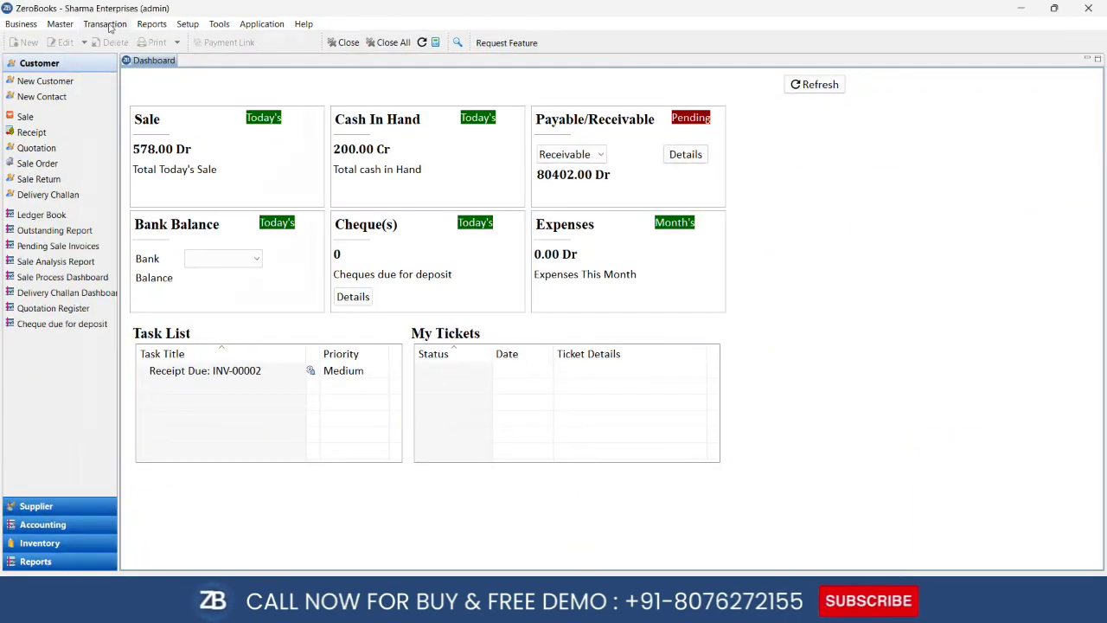
# Start a receipt from A.B.N Traders for 200 with the cheque number cleared
pyautogui.click(108, 25)
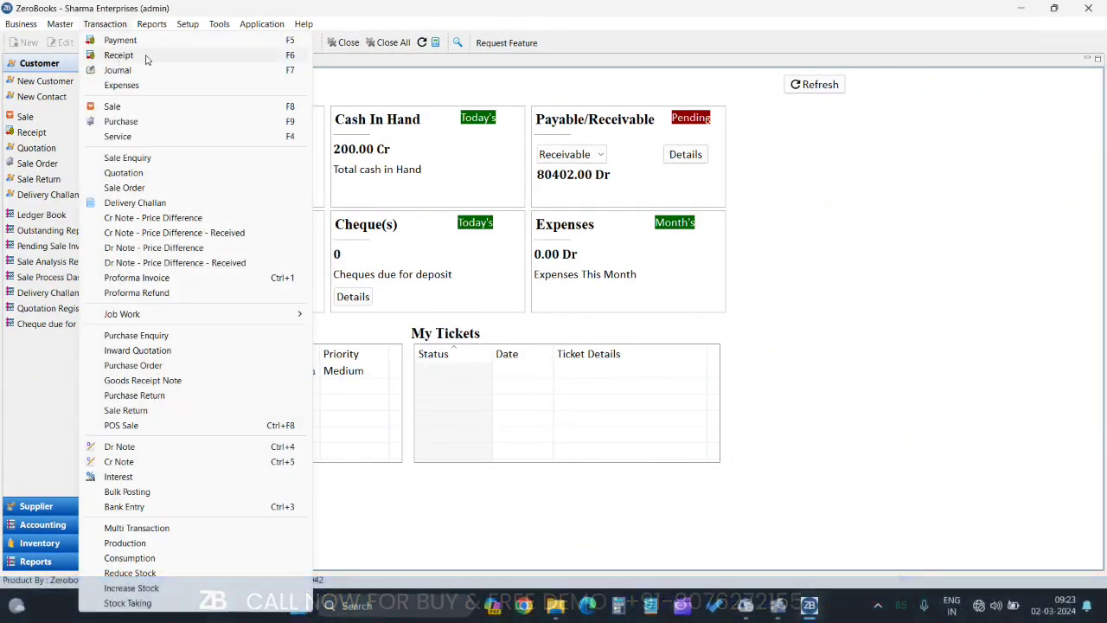
pyautogui.click(295, 57)
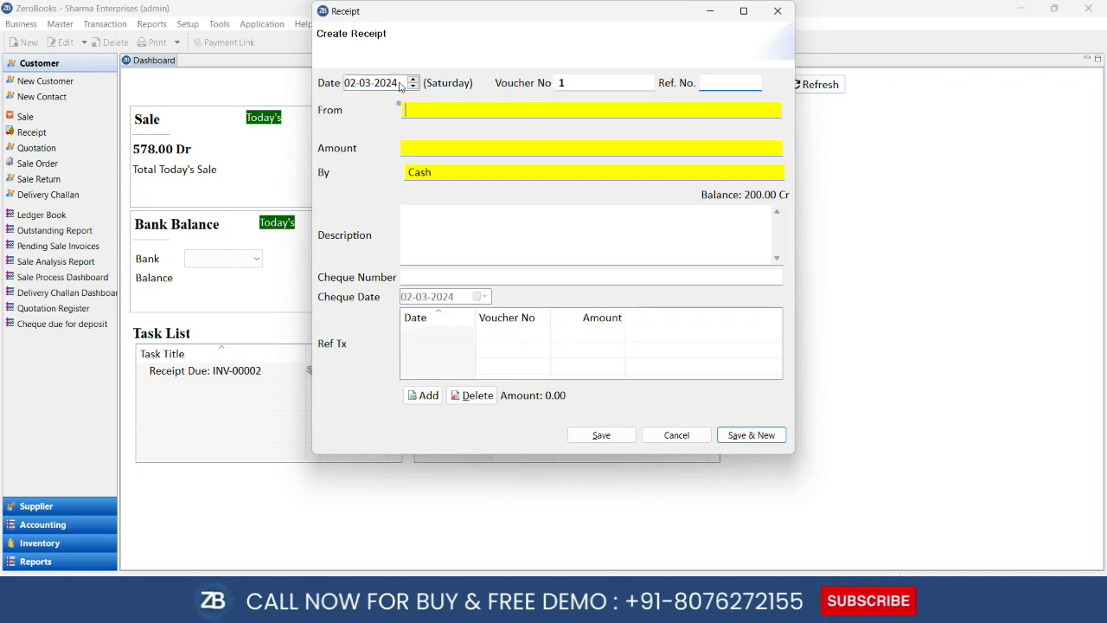
pyautogui.write('a')
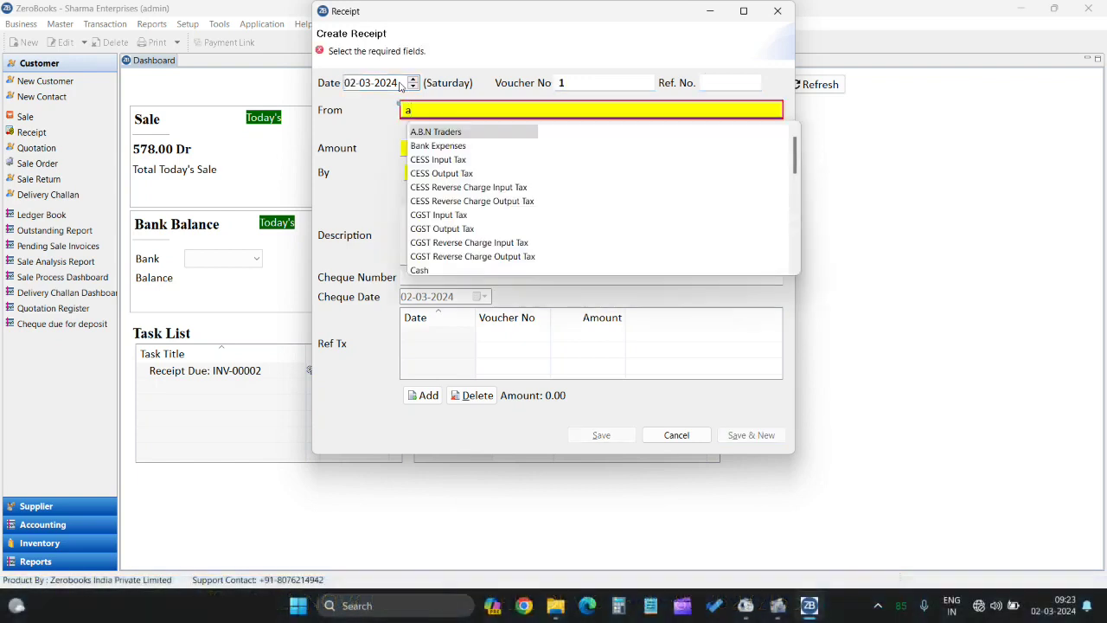
pyautogui.press('Return')
pyautogui.write('200')
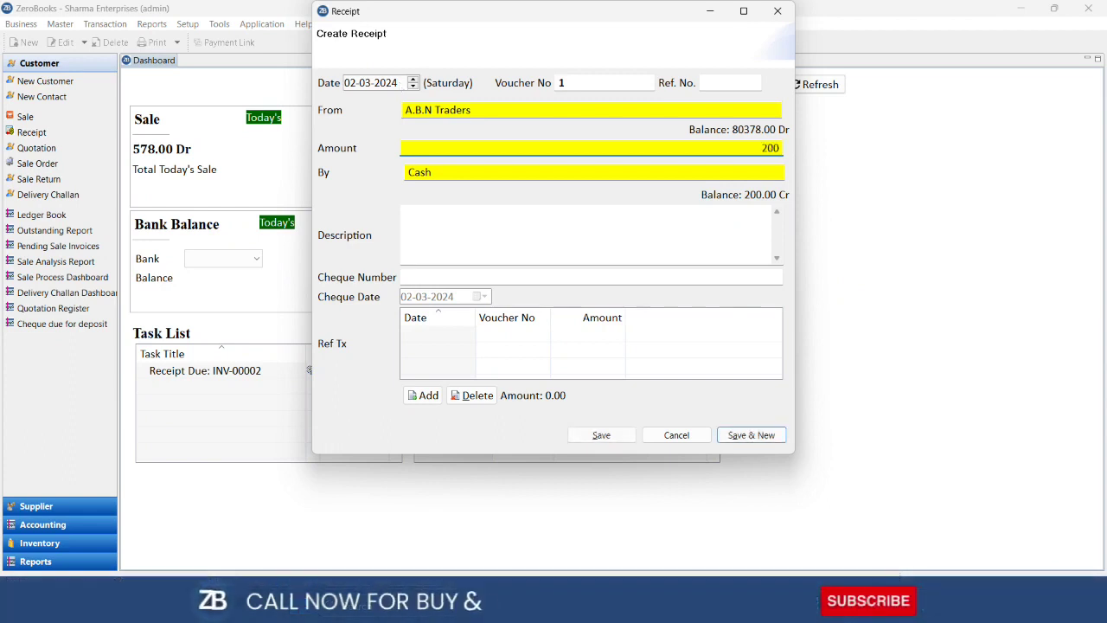
pyautogui.press('Return')
pyautogui.press('Return')
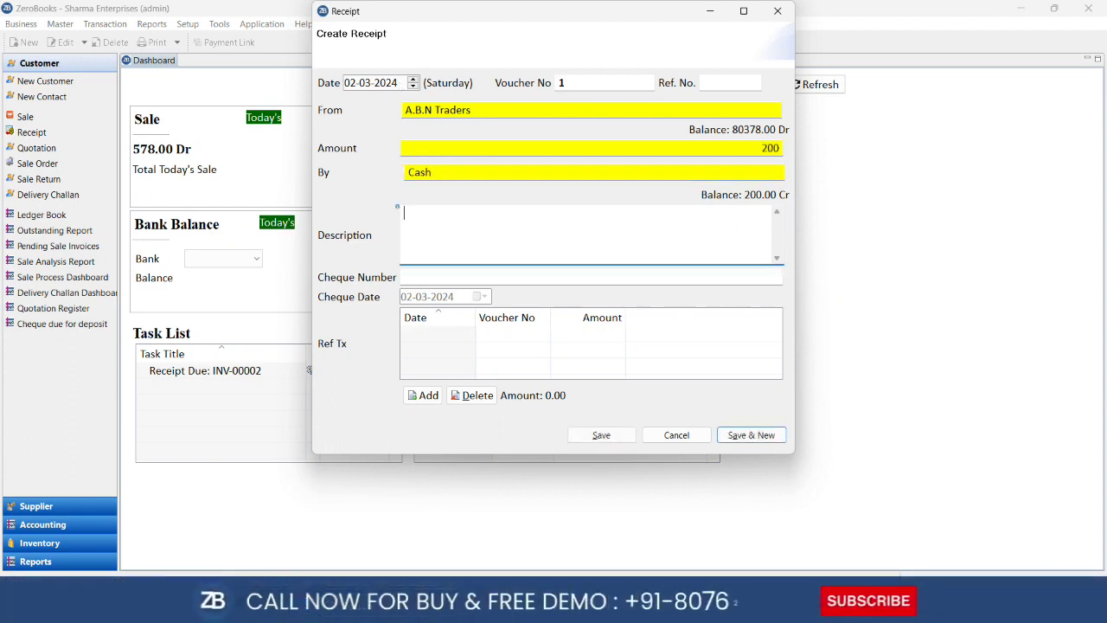
pyautogui.press('Return')
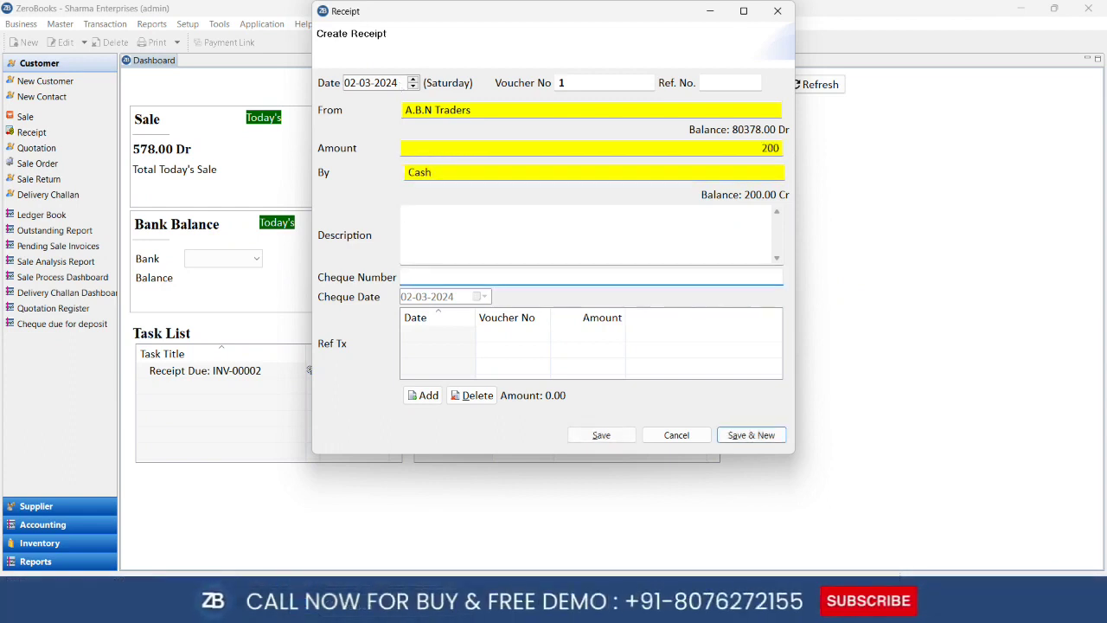
pyautogui.press('BackSpace')
pyautogui.press('BackSpace')
pyautogui.press('BackSpace')
pyautogui.press('BackSpace')
pyautogui.press('BackSpace')
pyautogui.press('BackSpace')
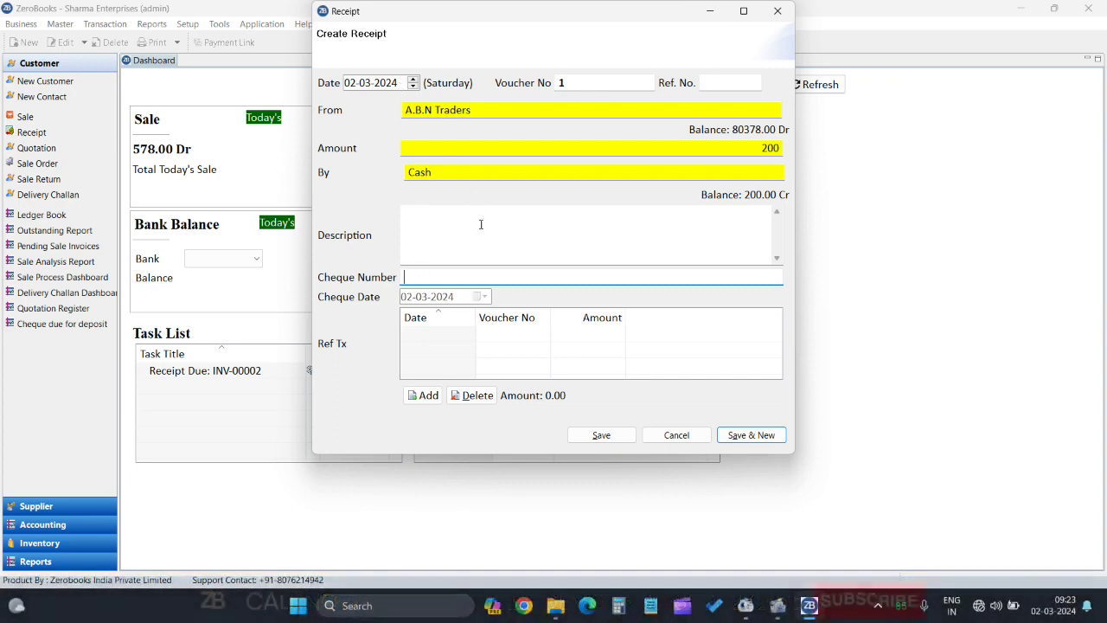
# Settle 200 of the receipt against invoice INV-00002 and save it
pyautogui.click(424, 395)
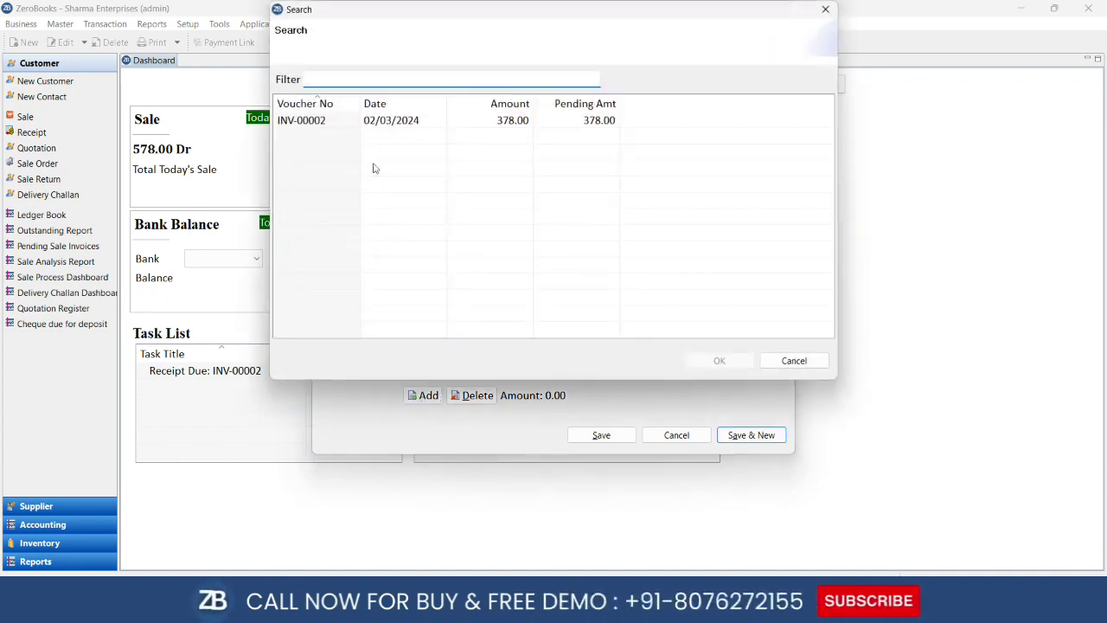
pyautogui.click(320, 119)
pyautogui.click(708, 357)
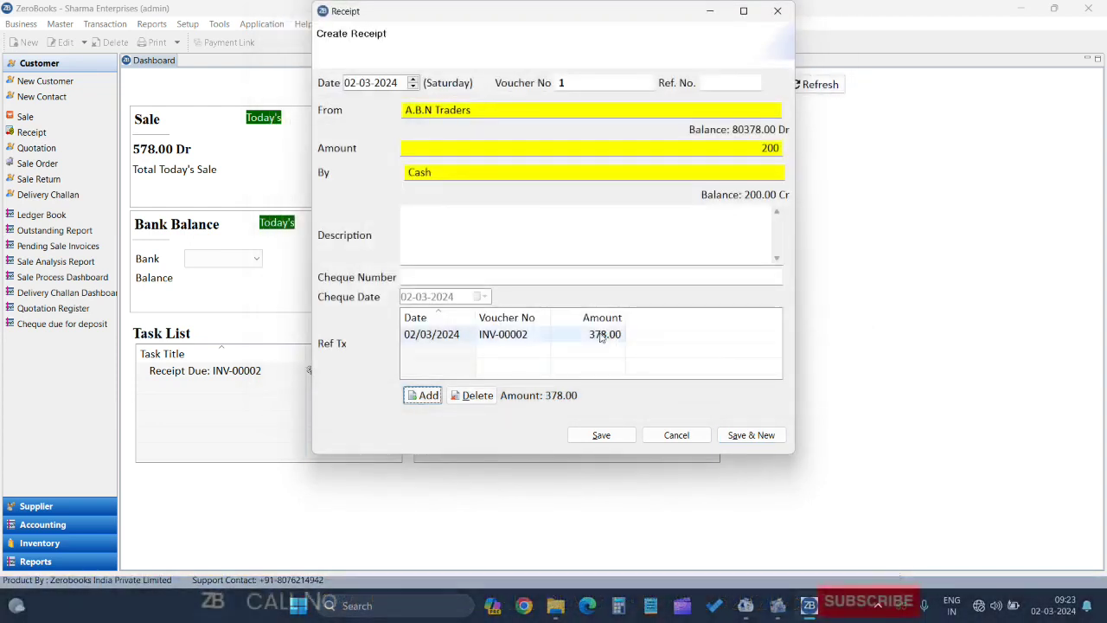
pyautogui.click(600, 335)
pyautogui.write('2')
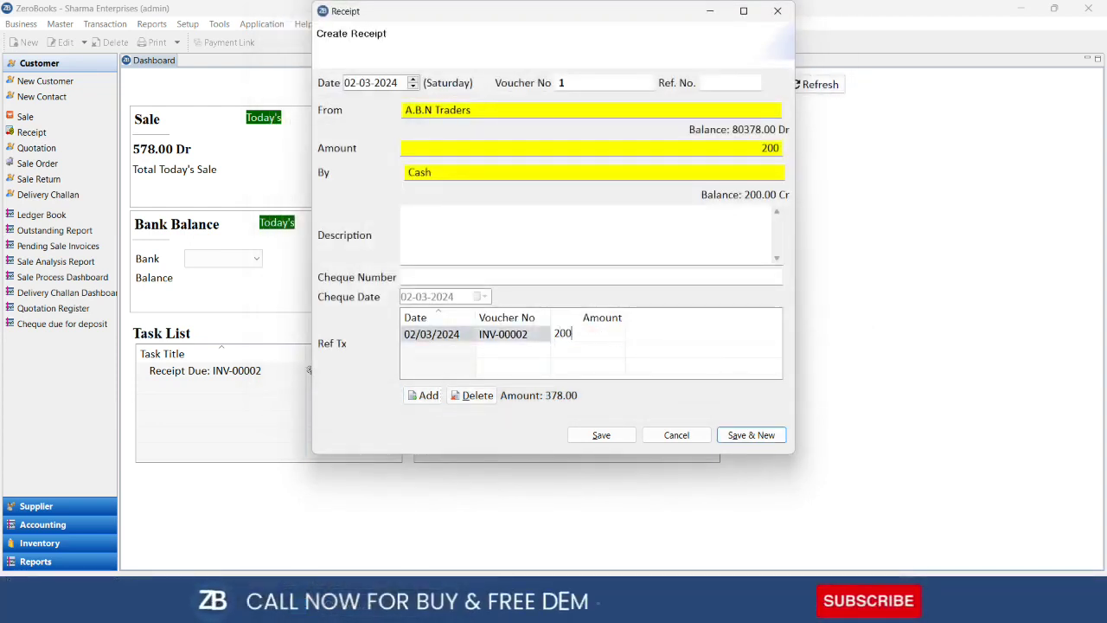
pyautogui.write('00')
pyautogui.click(604, 439)
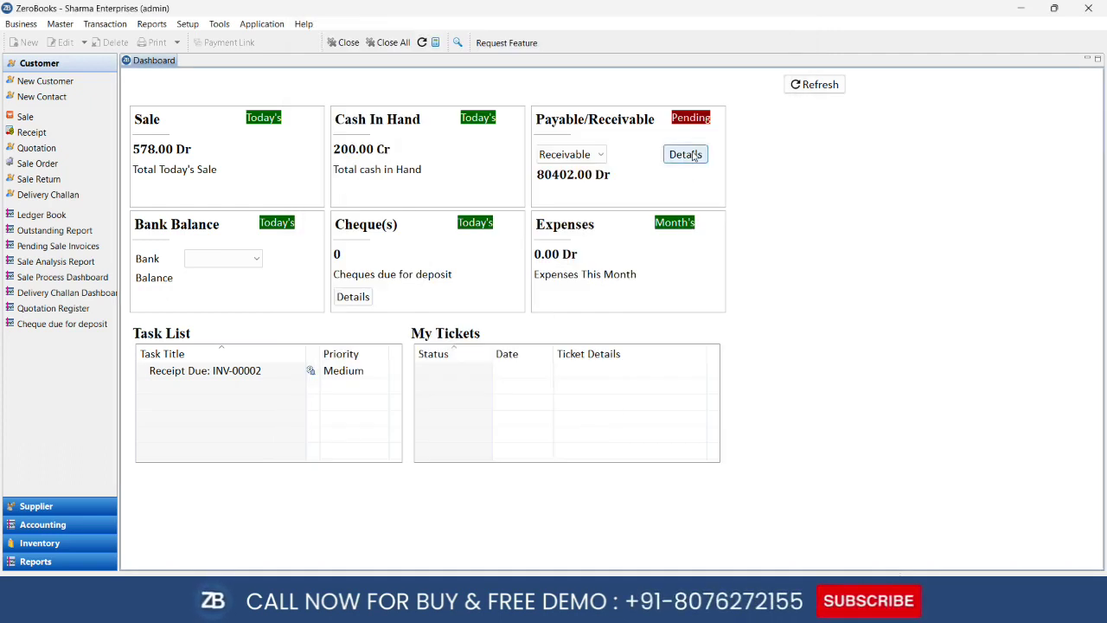
# Refresh the dashboard and show A.B.N Traders' Ledger Book with the 378.00 sale and 200.00 receipt
pyautogui.click(815, 84)
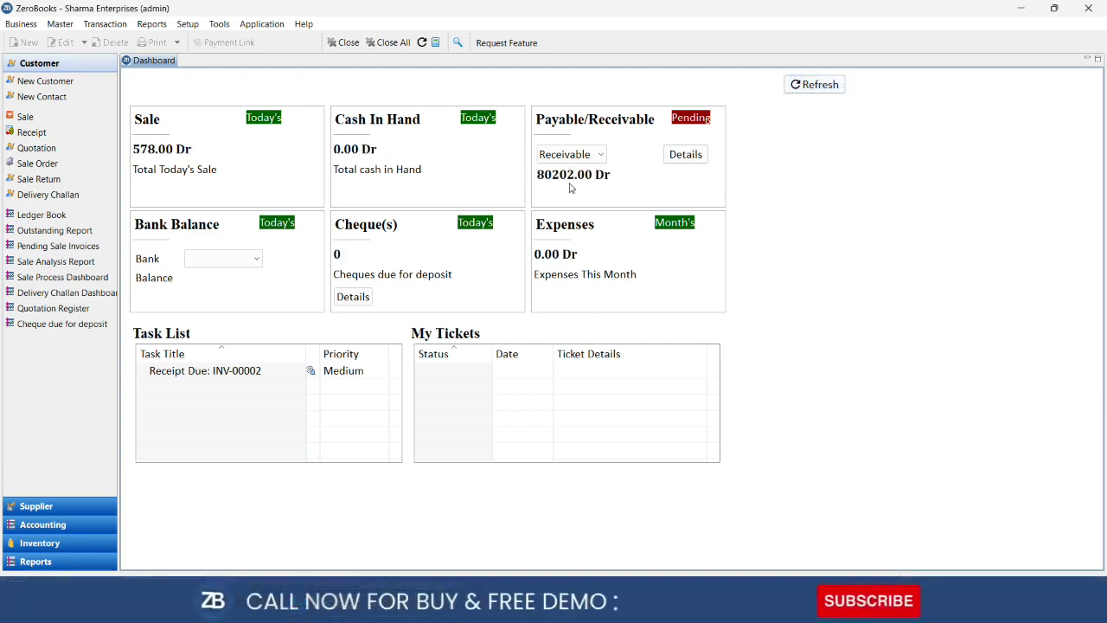
pyautogui.click(152, 24)
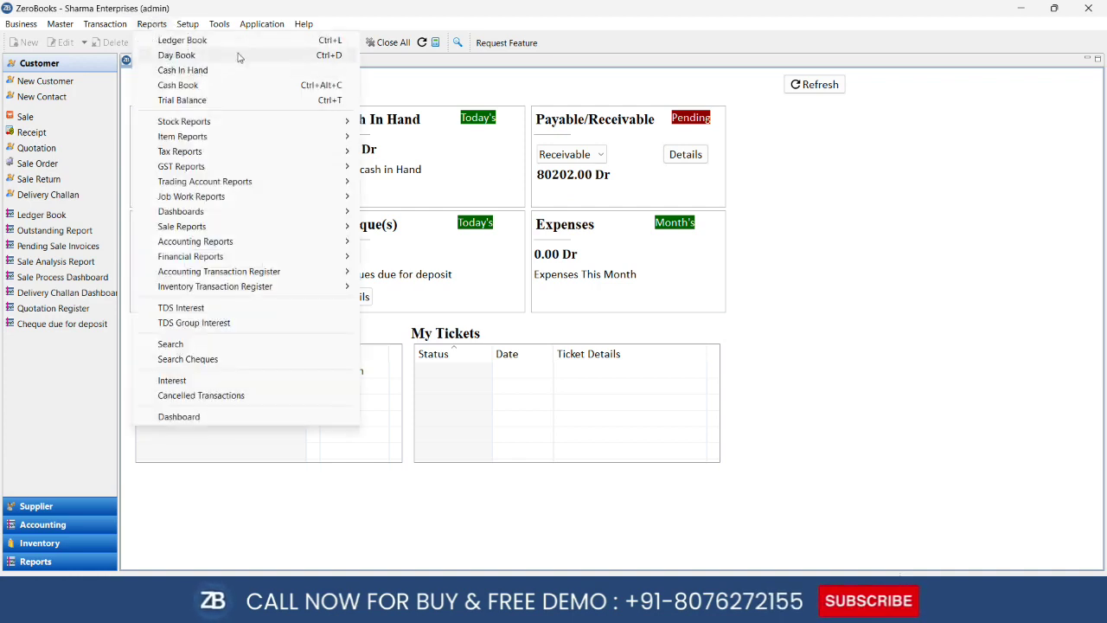
pyautogui.click(267, 40)
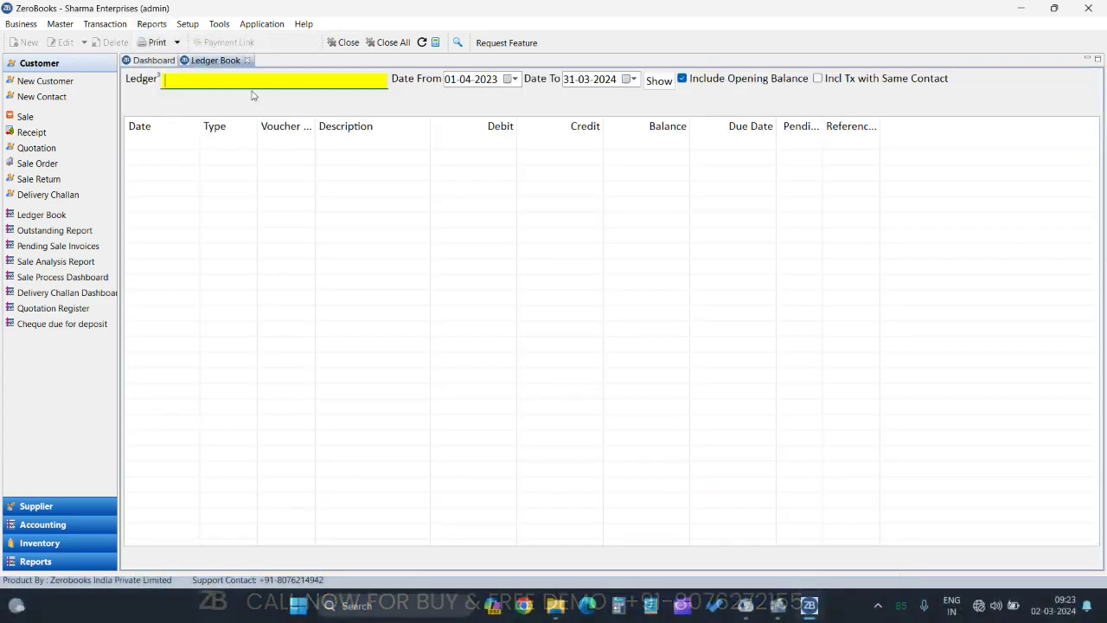
pyautogui.write('a')
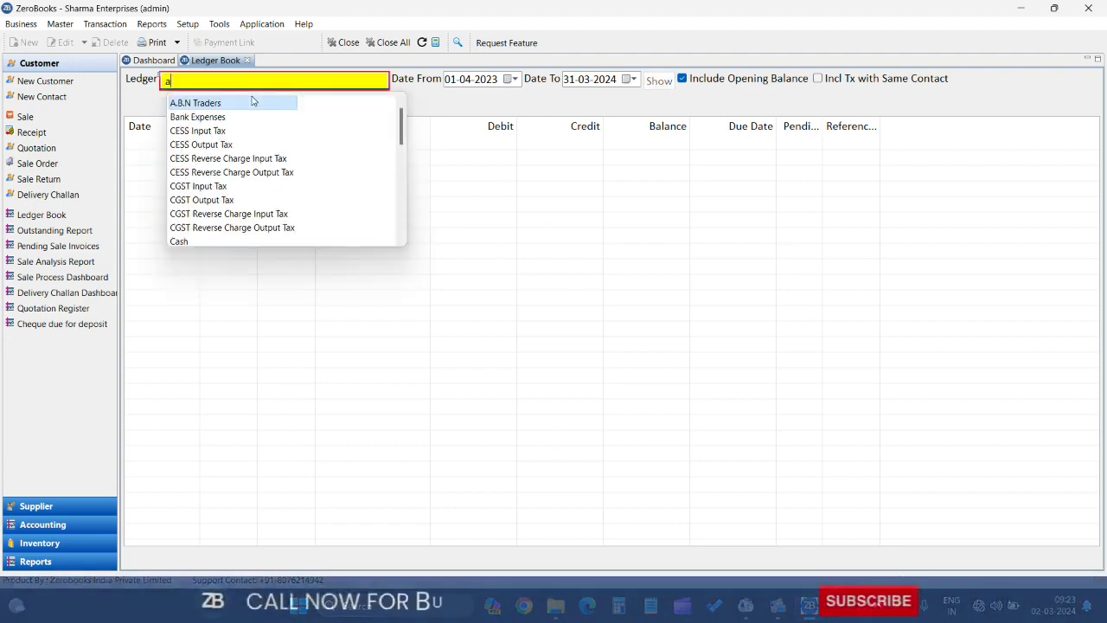
pyautogui.click(254, 102)
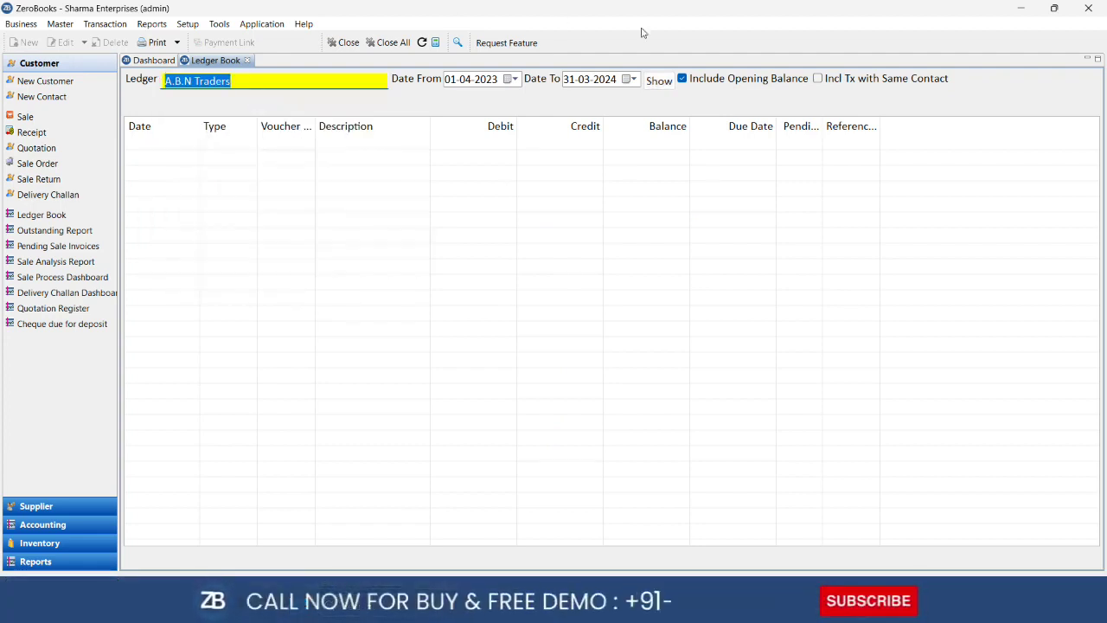
pyautogui.click(665, 80)
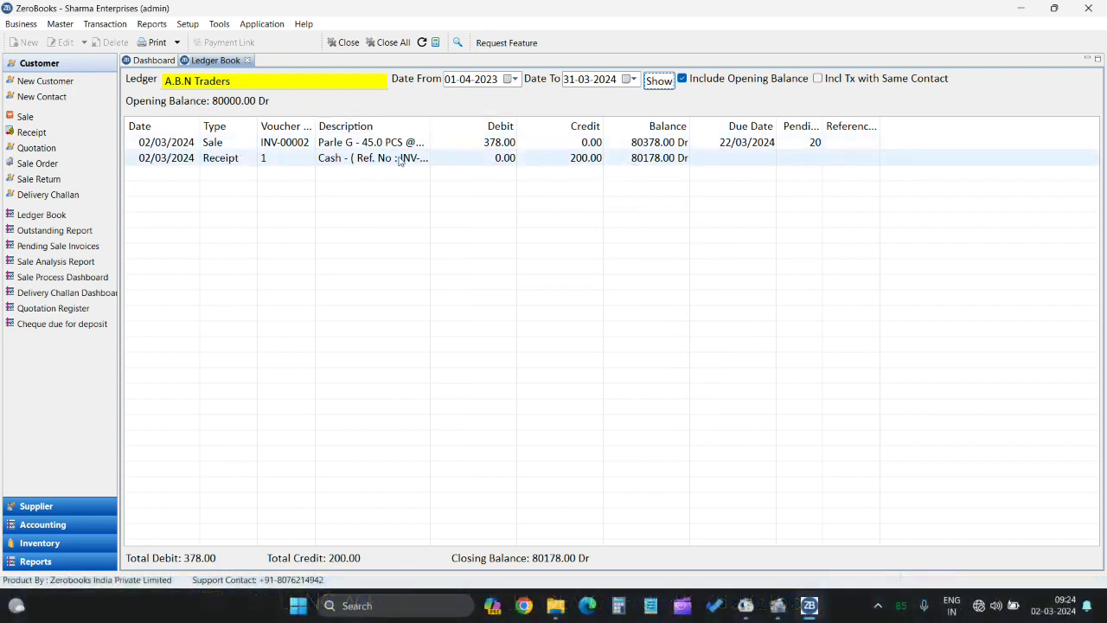
# Preview the ledger for printing, cancel without printing, and close the Ledger Book
pyautogui.click(152, 42)
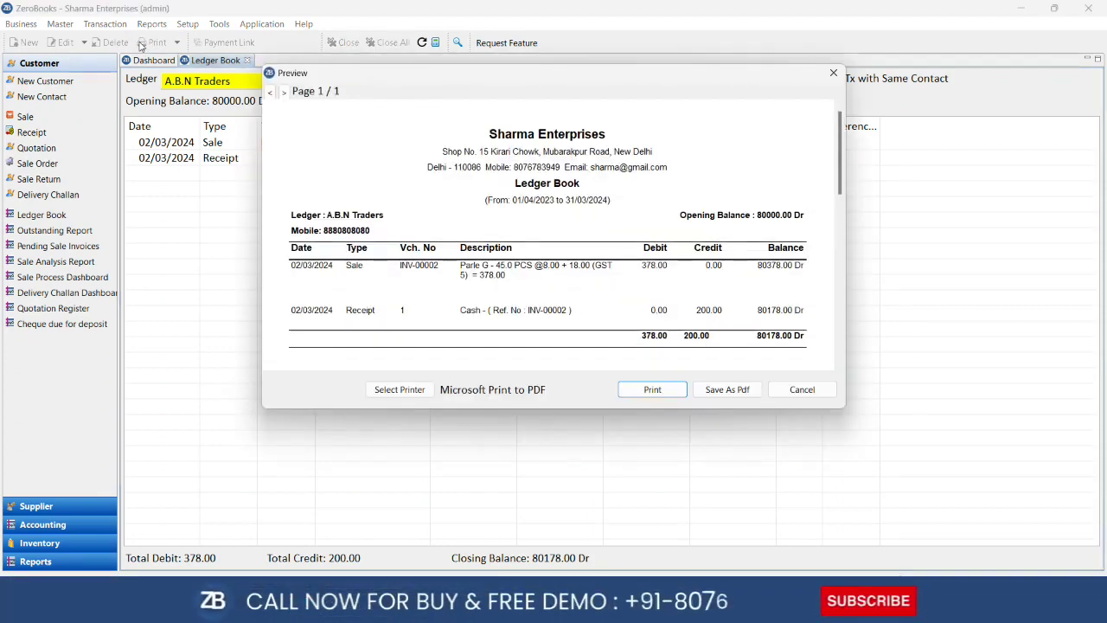
pyautogui.scroll(-1, 516, 199)
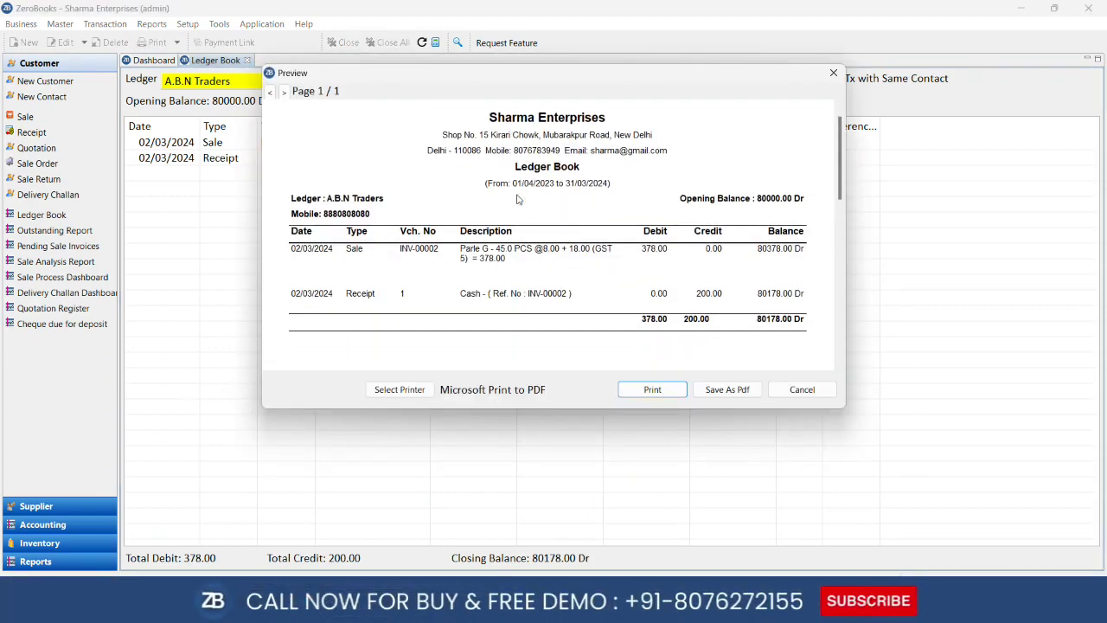
pyautogui.click(801, 390)
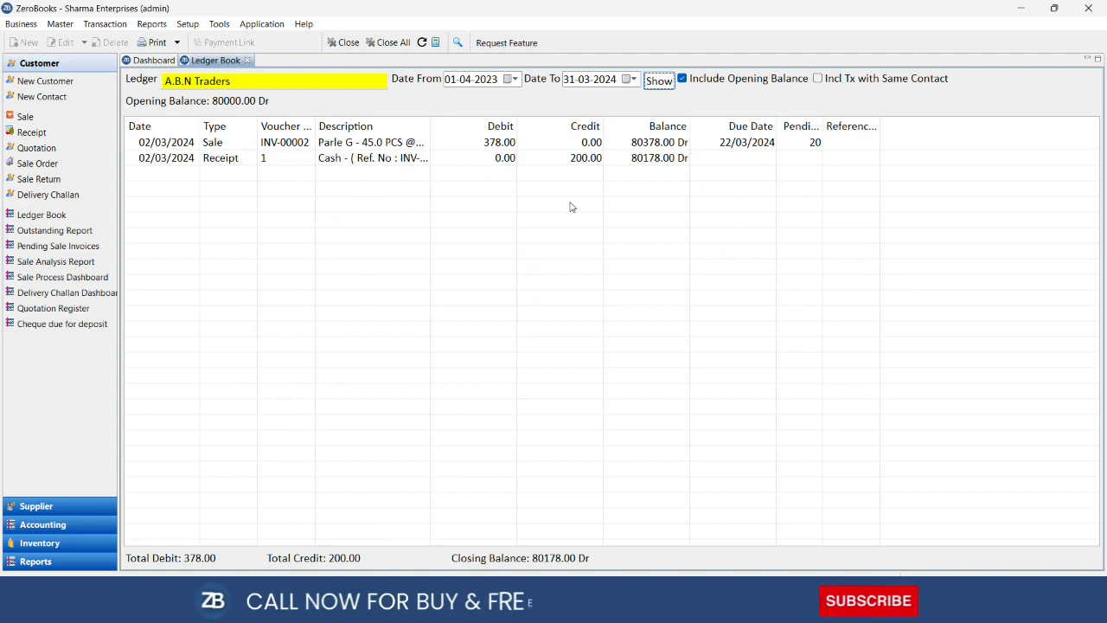
pyautogui.click(248, 60)
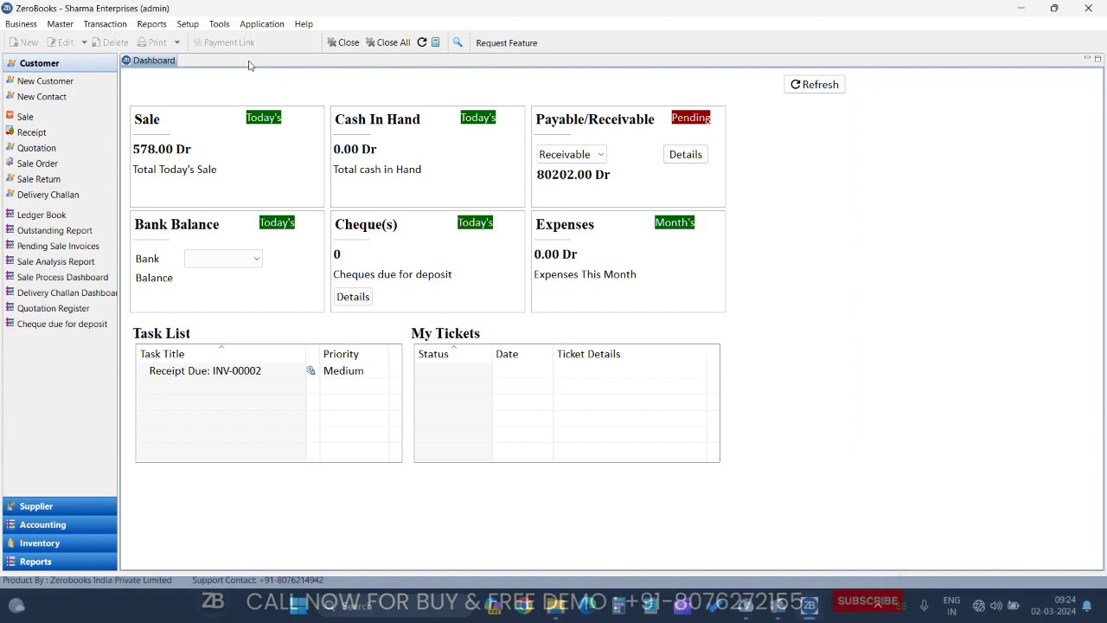
pyautogui.click(152, 25)
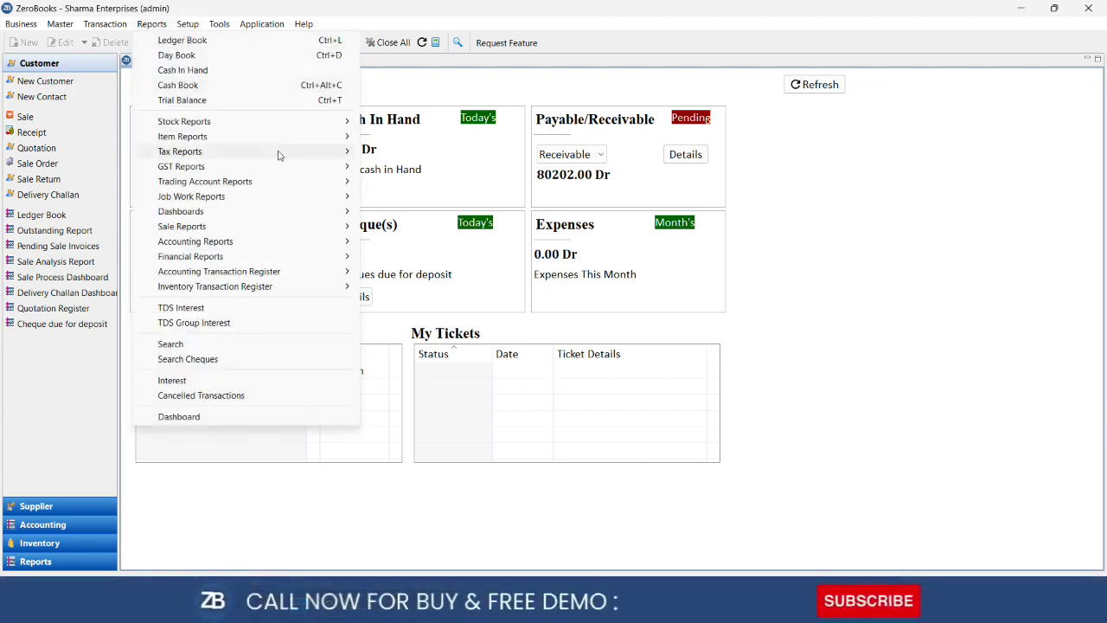
pyautogui.moveTo(300, 224)
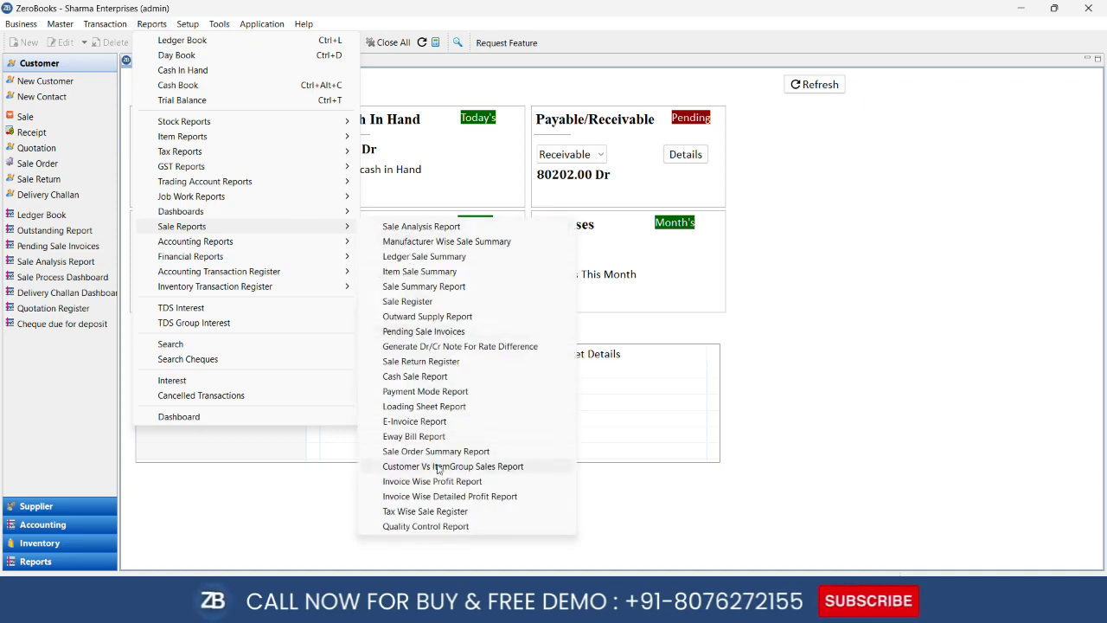
pyautogui.click(424, 226)
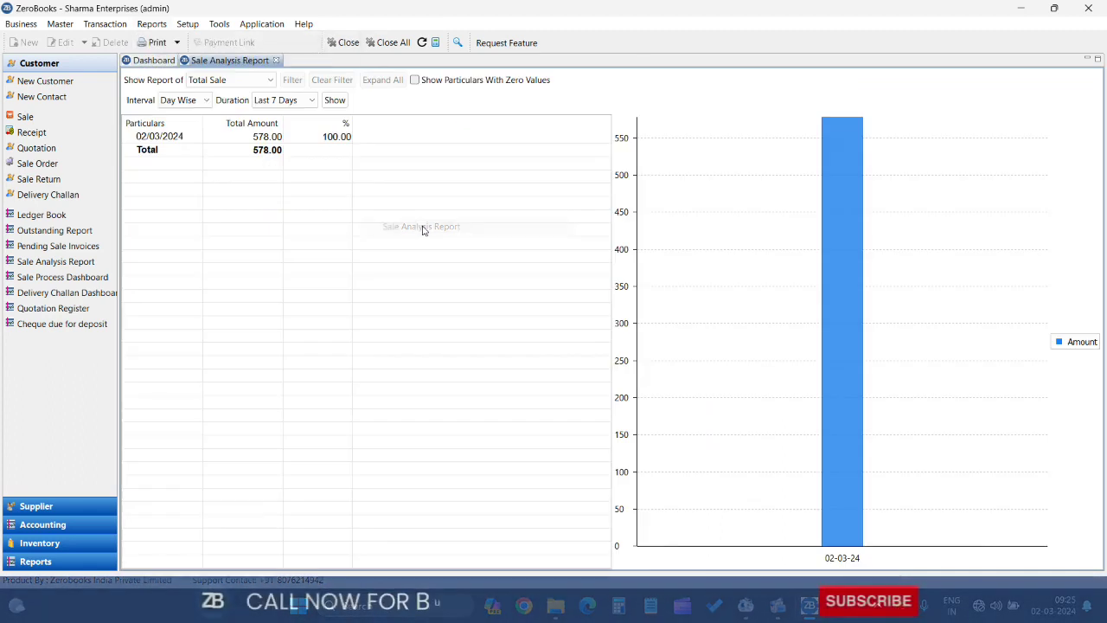
pyautogui.click(214, 84)
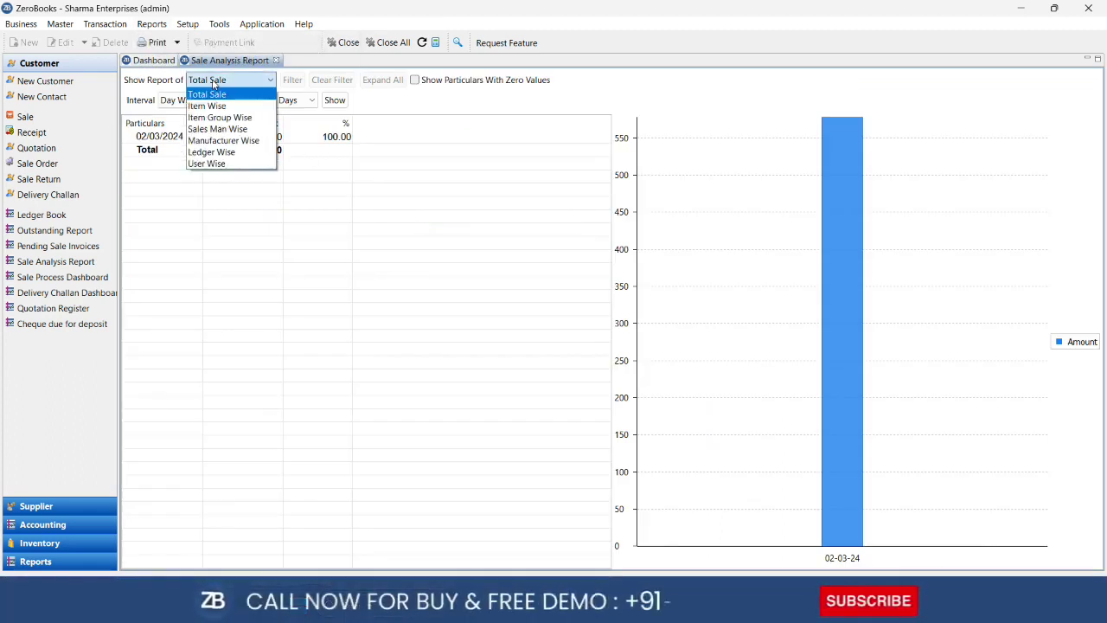
pyautogui.click(222, 153)
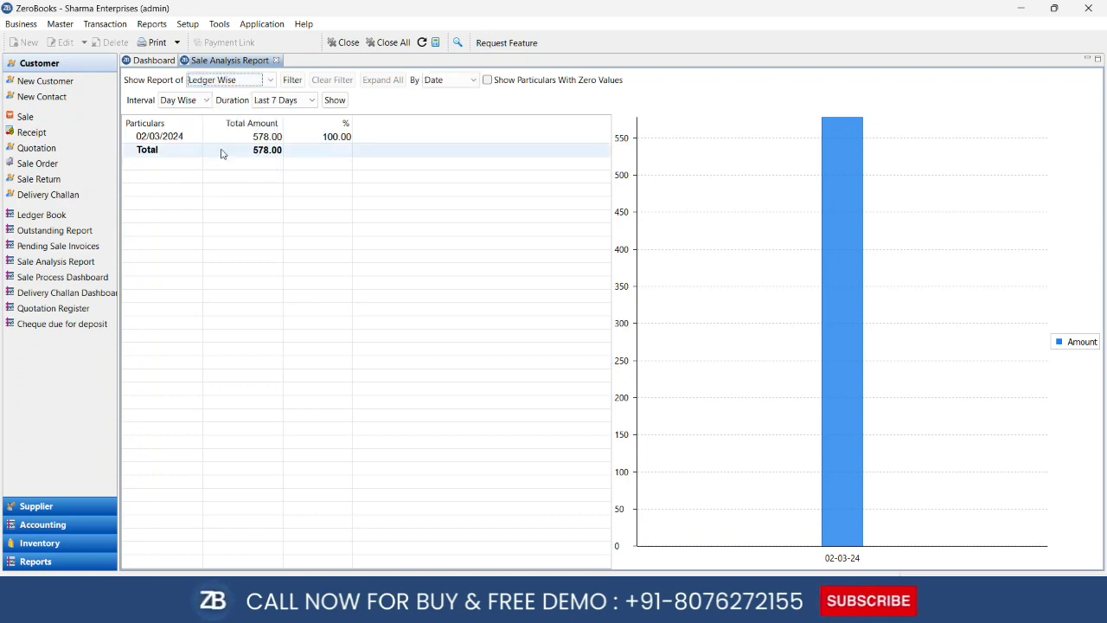
pyautogui.click(333, 100)
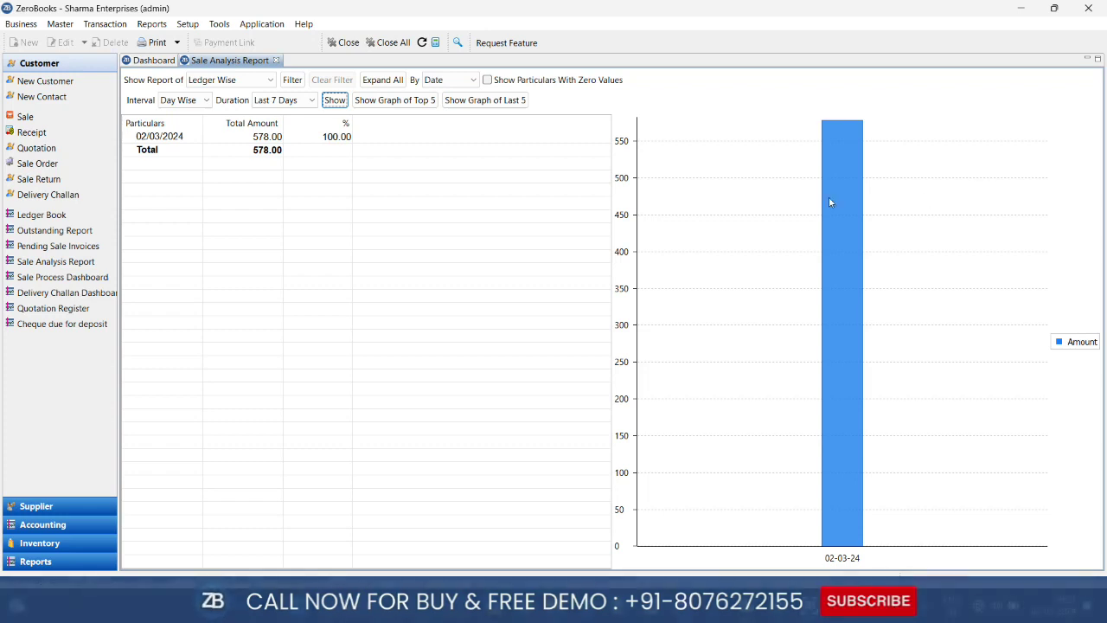
pyautogui.click(277, 101)
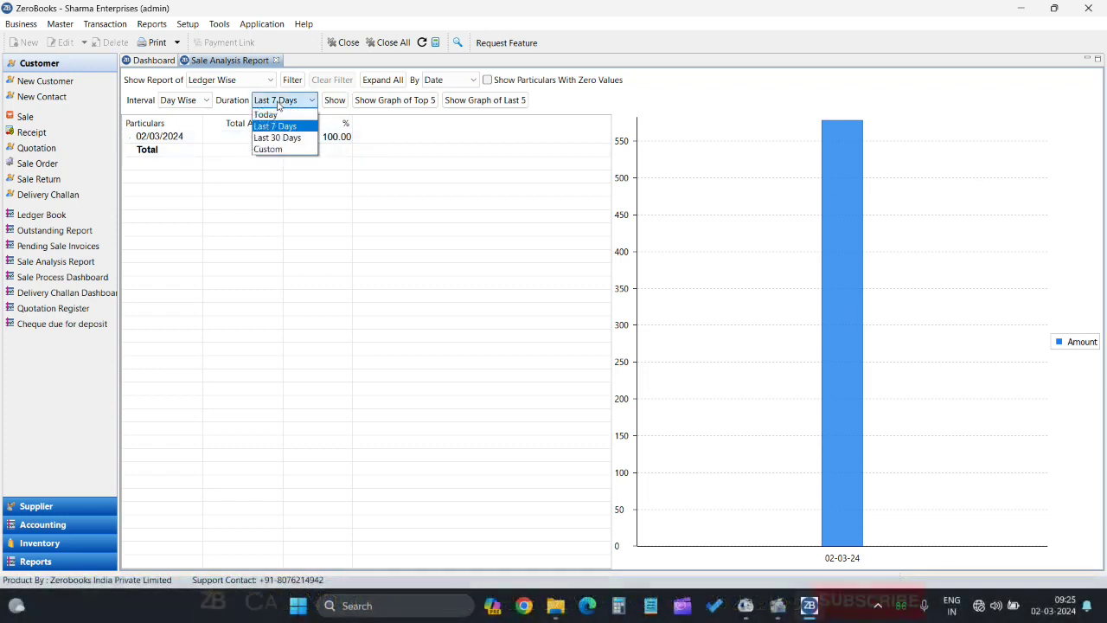
pyautogui.click(278, 104)
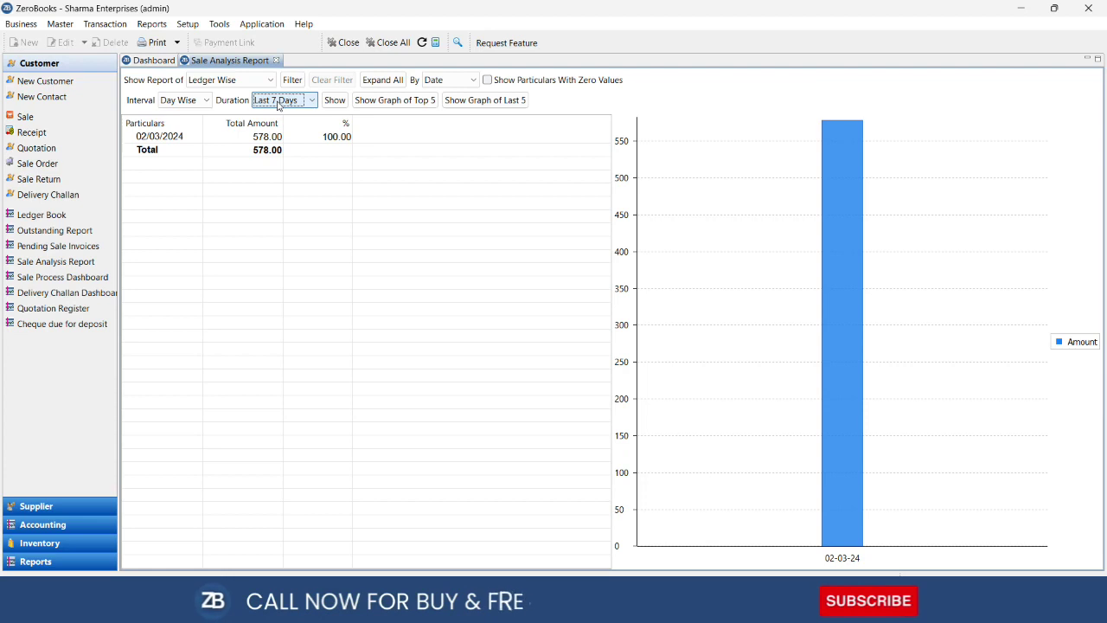
pyautogui.click(276, 60)
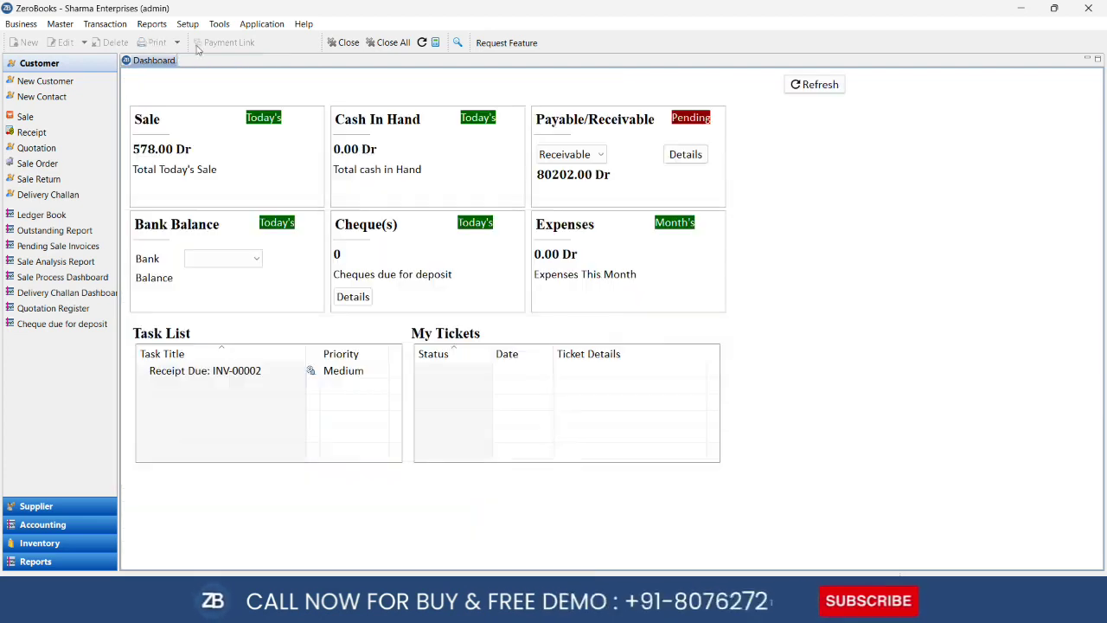
pyautogui.click(153, 24)
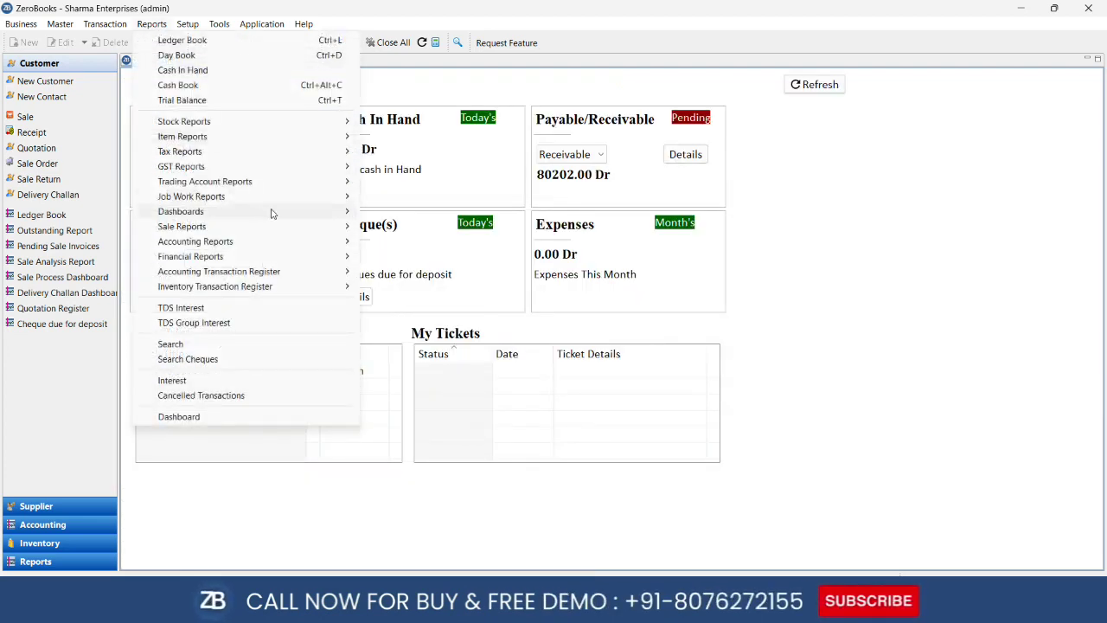
pyautogui.moveTo(273, 213)
pyautogui.moveTo(317, 250)
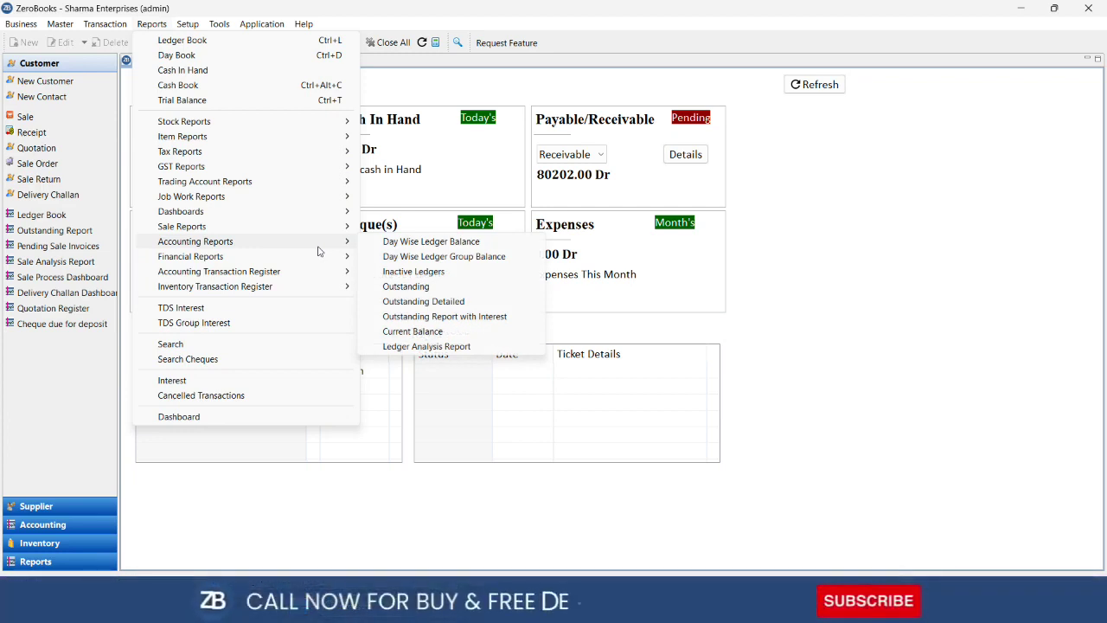
pyautogui.moveTo(281, 235)
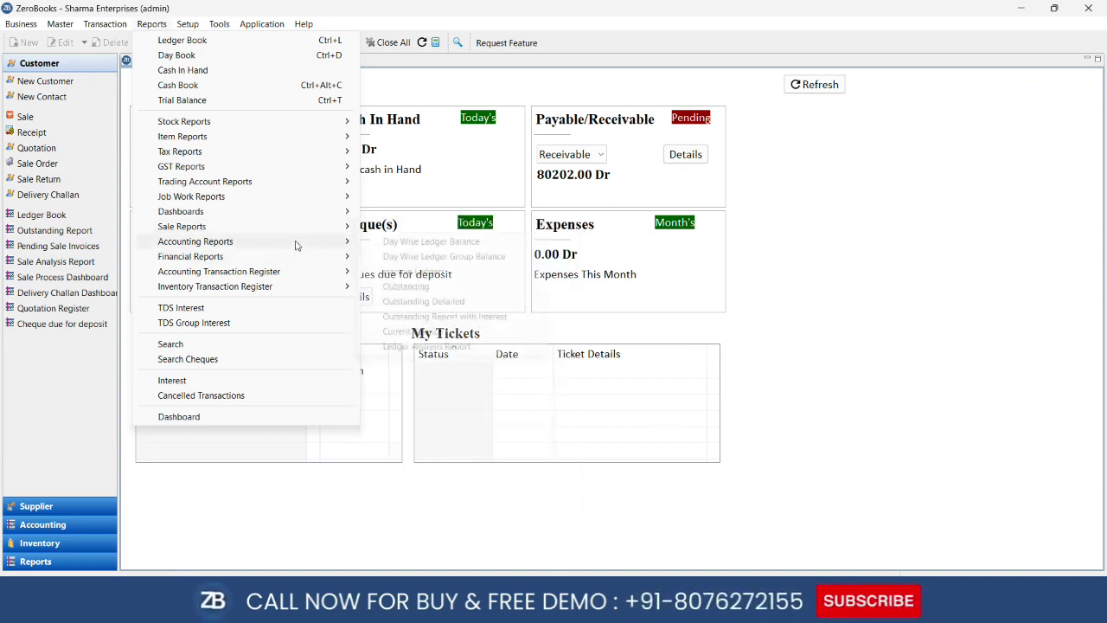
pyautogui.click(424, 286)
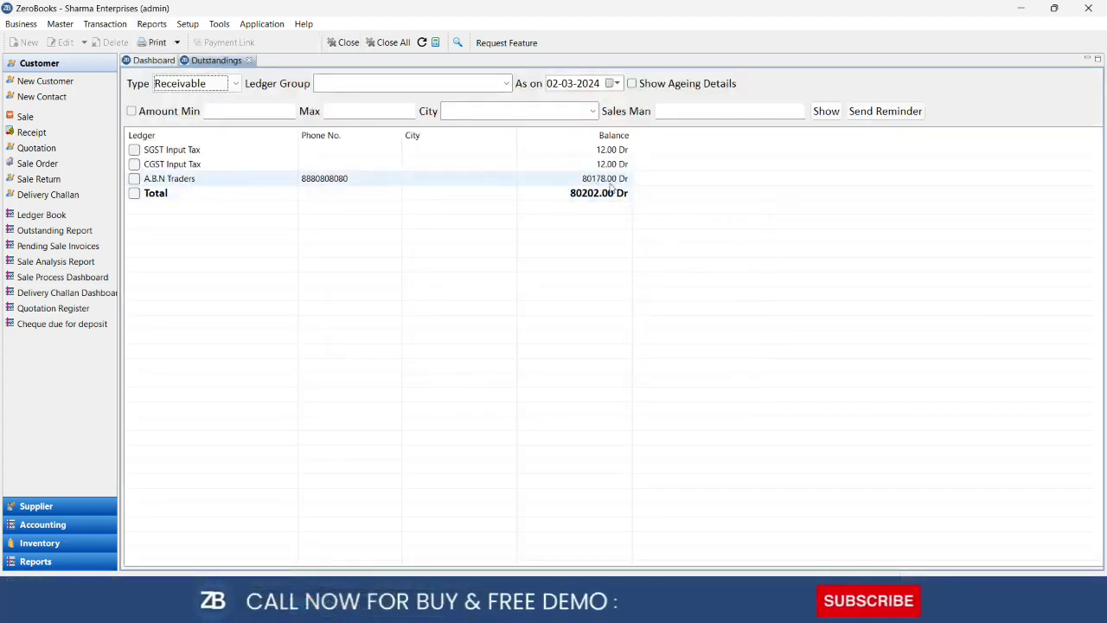
pyautogui.click(248, 60)
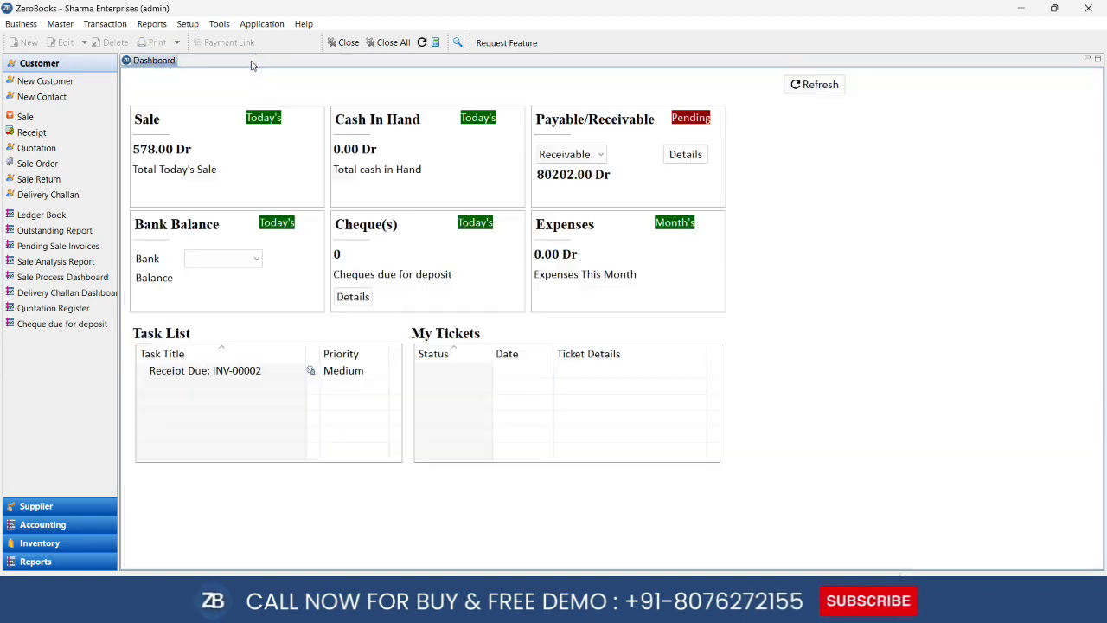
# Show Parle G's Item Register, with 45 sold to A.B.N Traders and 115 PCS closing stock, then close it
pyautogui.click(165, 27)
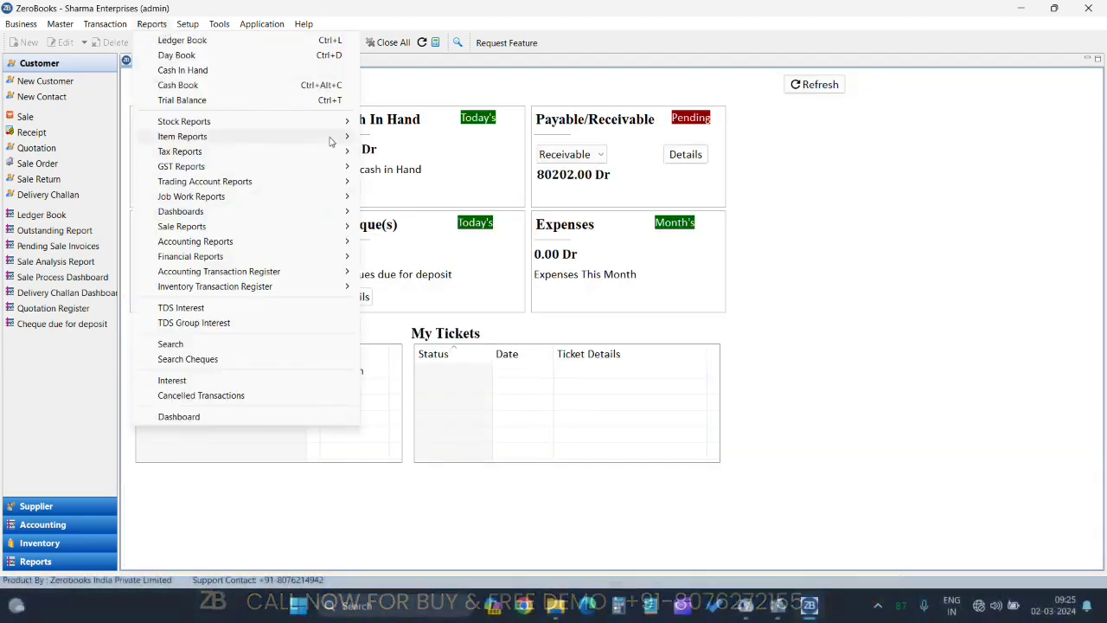
pyautogui.moveTo(334, 141)
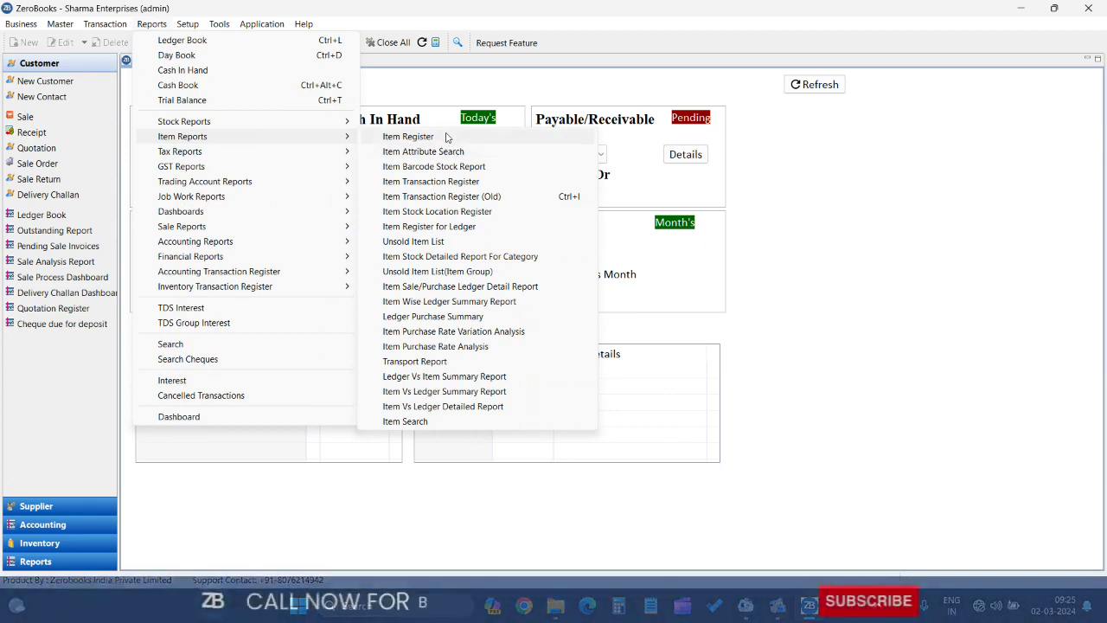
pyautogui.click(408, 137)
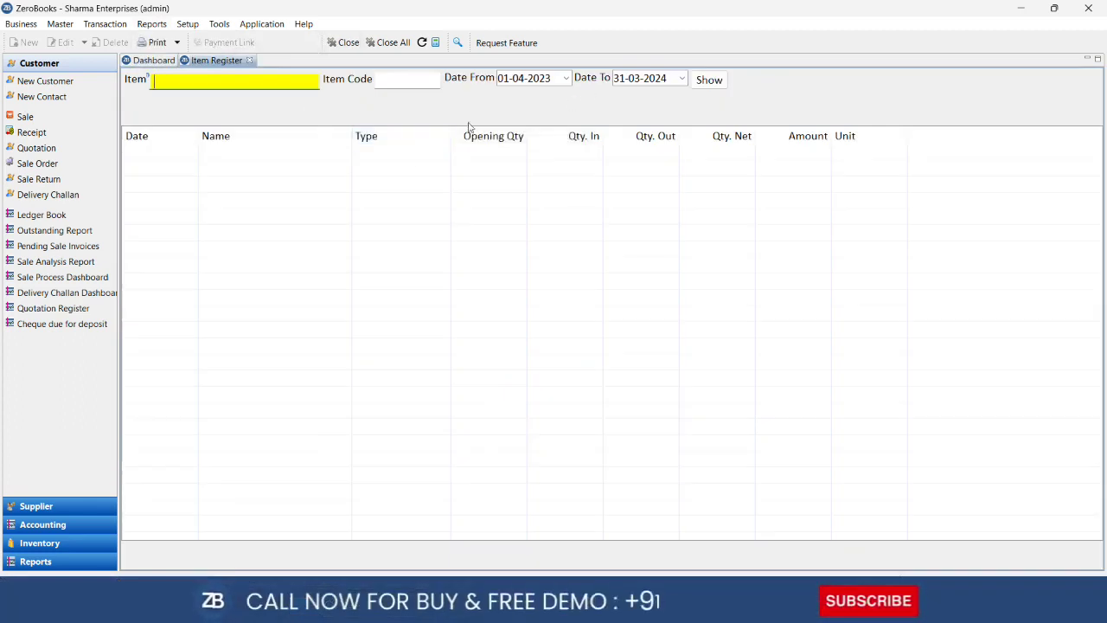
pyautogui.write('pa')
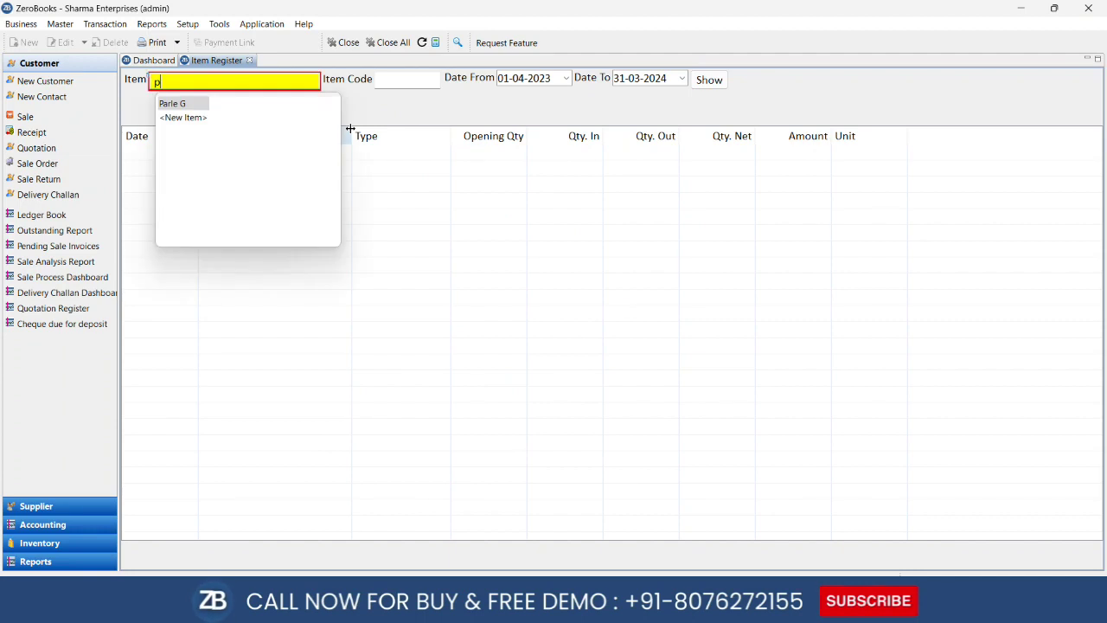
pyautogui.click(705, 82)
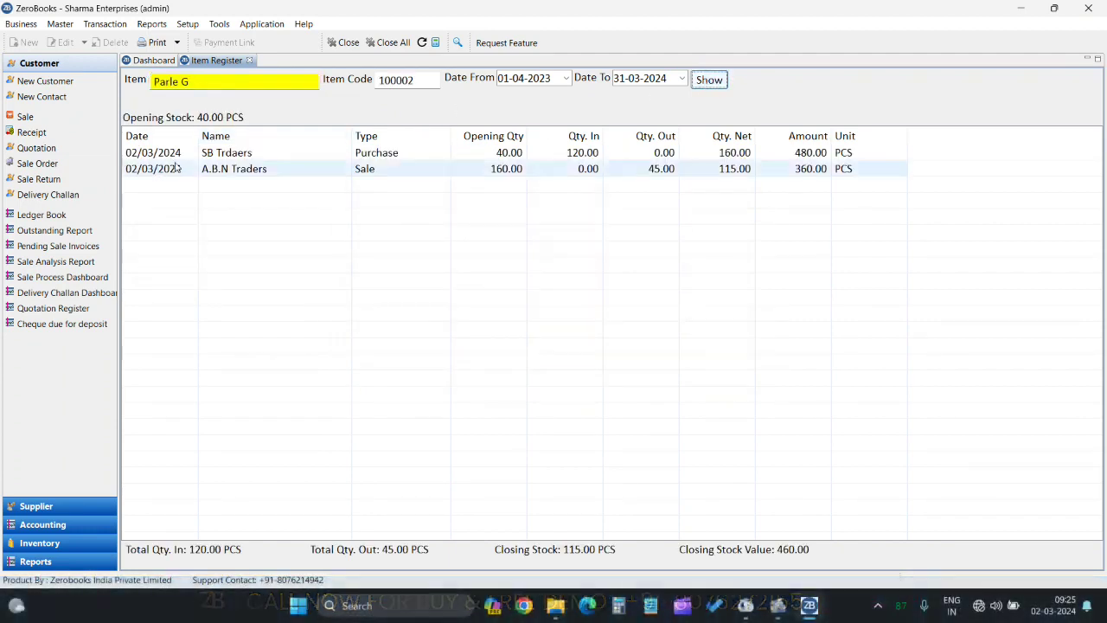
pyautogui.click(244, 174)
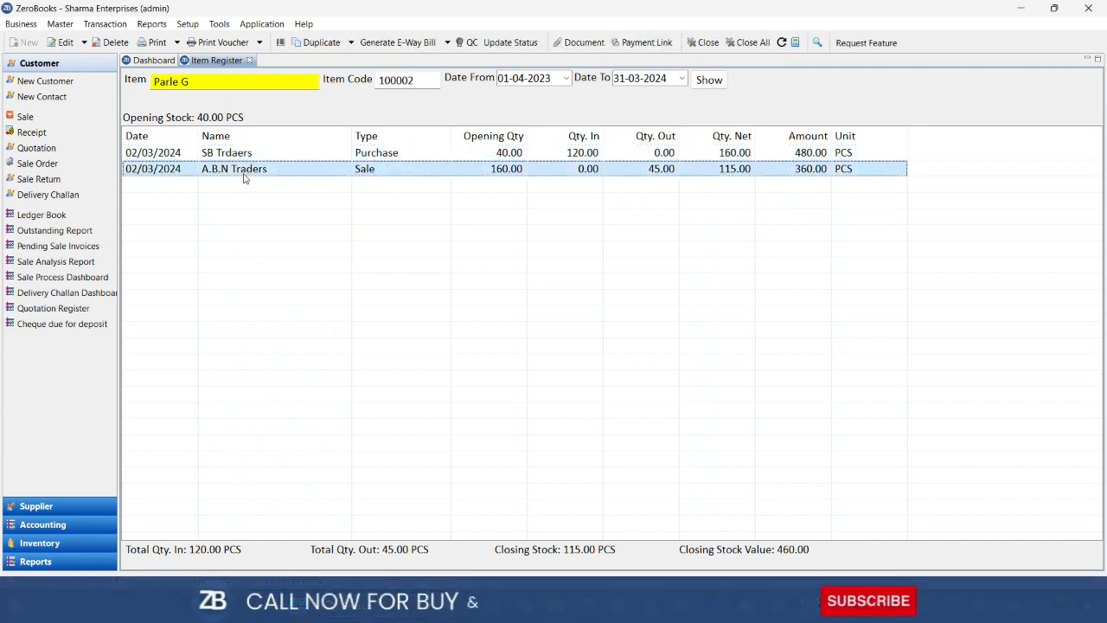
pyautogui.click(249, 60)
pyautogui.click(151, 24)
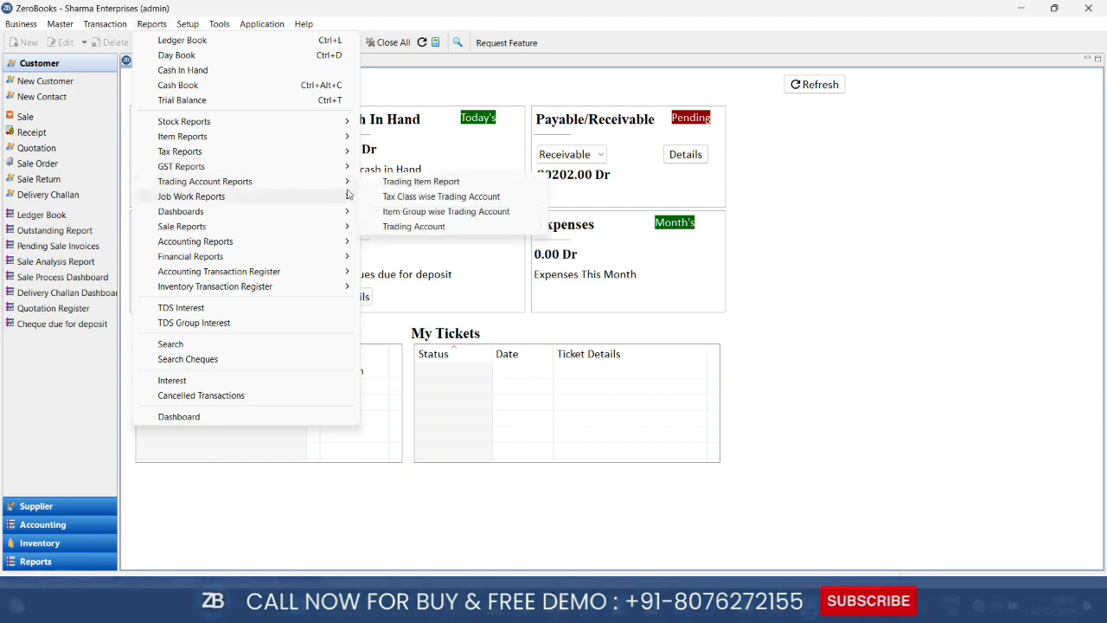
# Open Sale Reports > Ledger Sale Summary and choose A.B.N Traders as the ledger
pyautogui.moveTo(344, 197)
pyautogui.moveTo(346, 228)
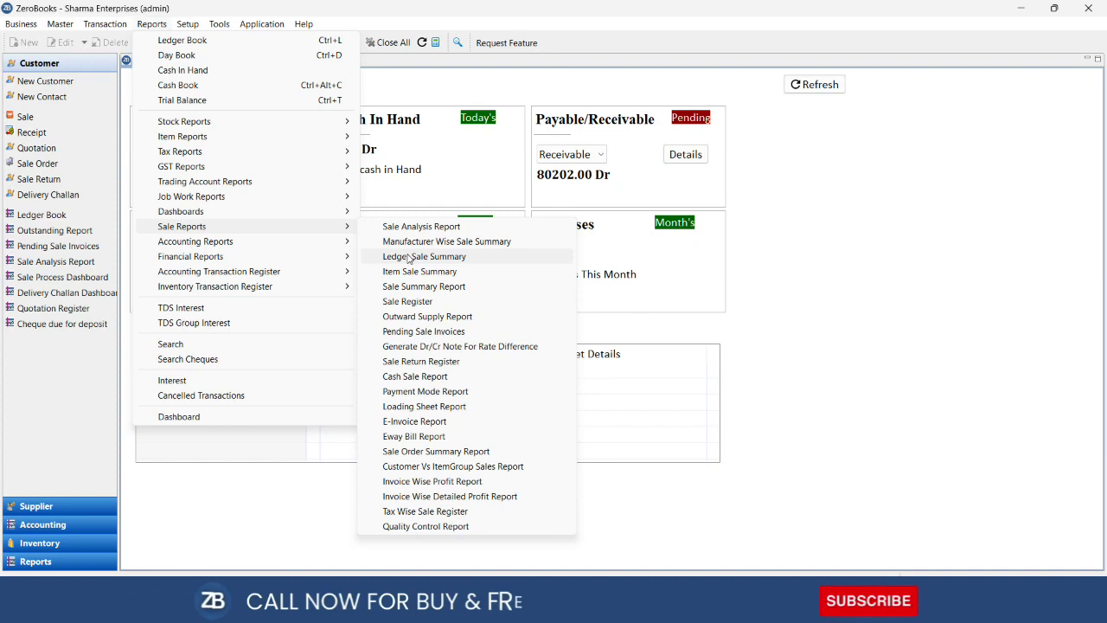
pyautogui.click(409, 257)
pyautogui.press('Down')
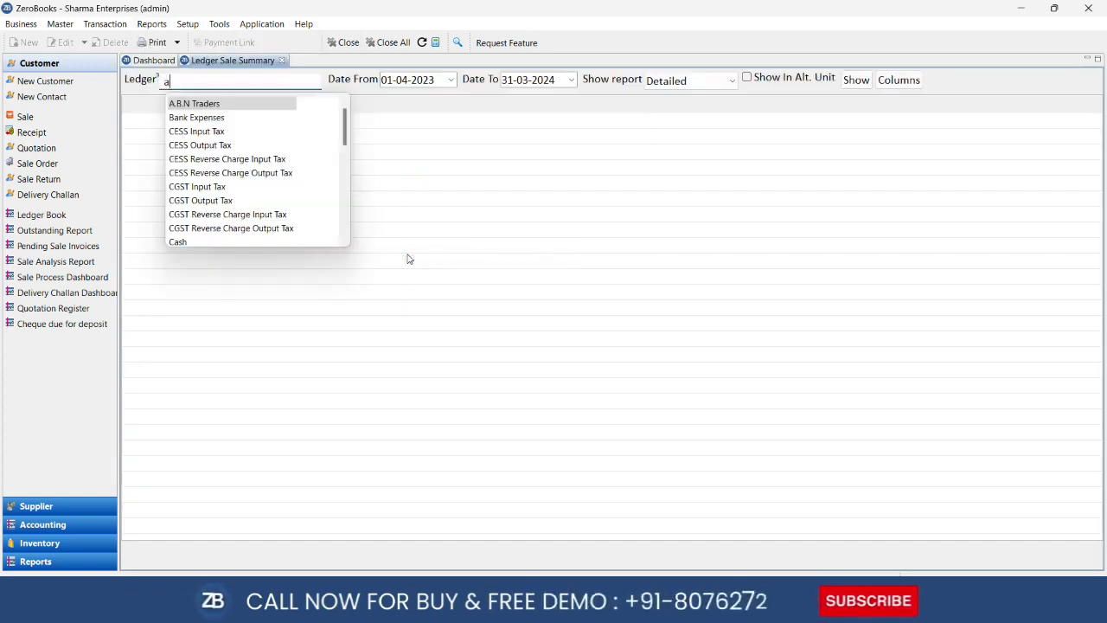